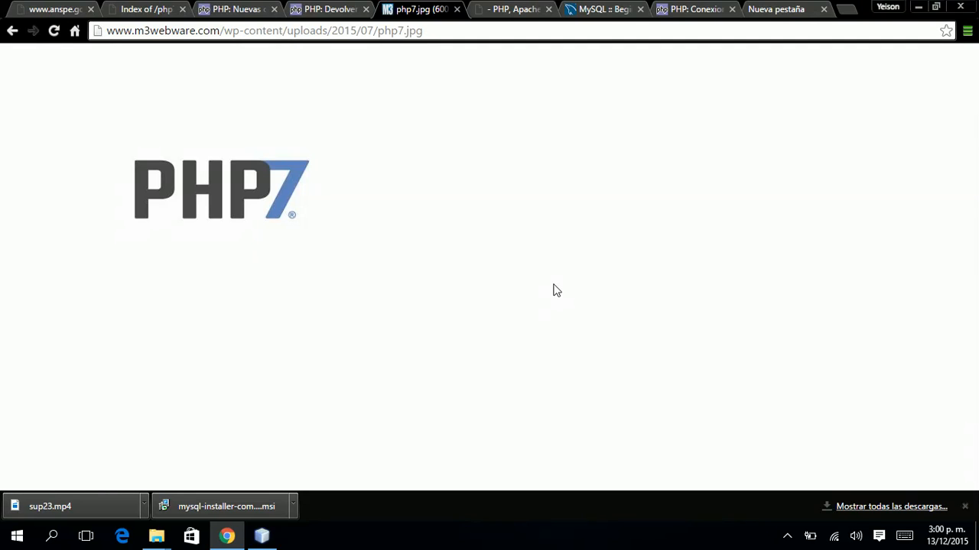
# Open File Explorer on Este equipo with Win+E.
pyautogui.press('super+e')
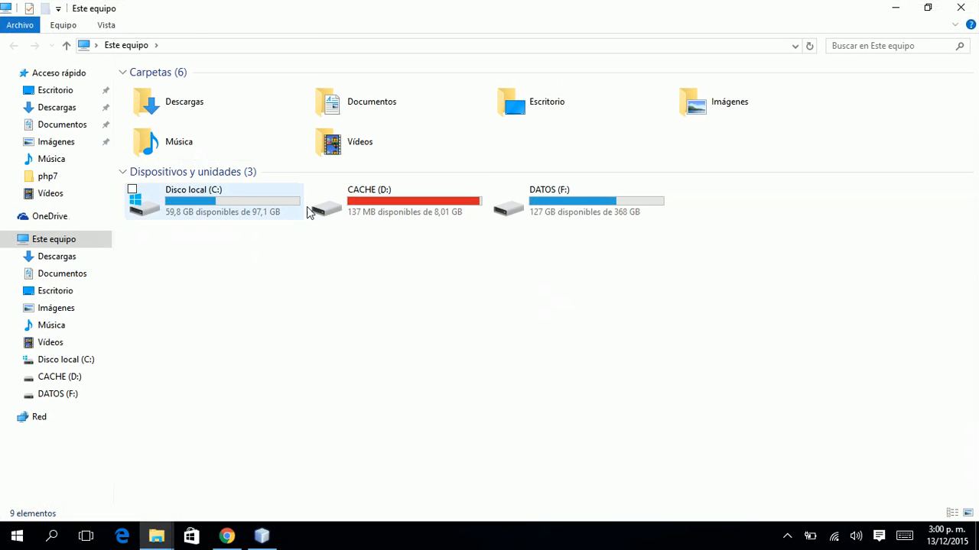
# Open C:\php7\php.ini in RJ TextEd from File Explorer.
pyautogui.click(306, 210)
pyautogui.doubleClick(251, 212)
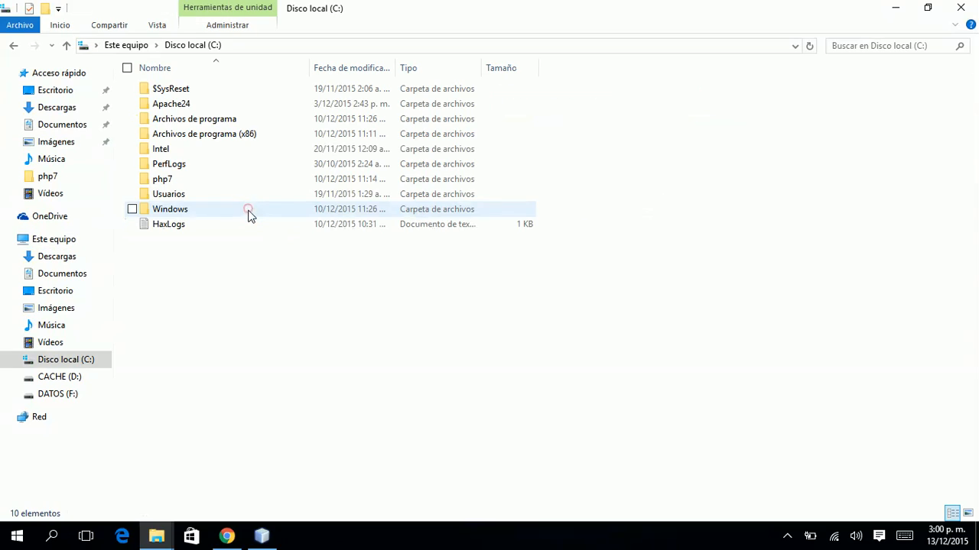
pyautogui.doubleClick(165, 182)
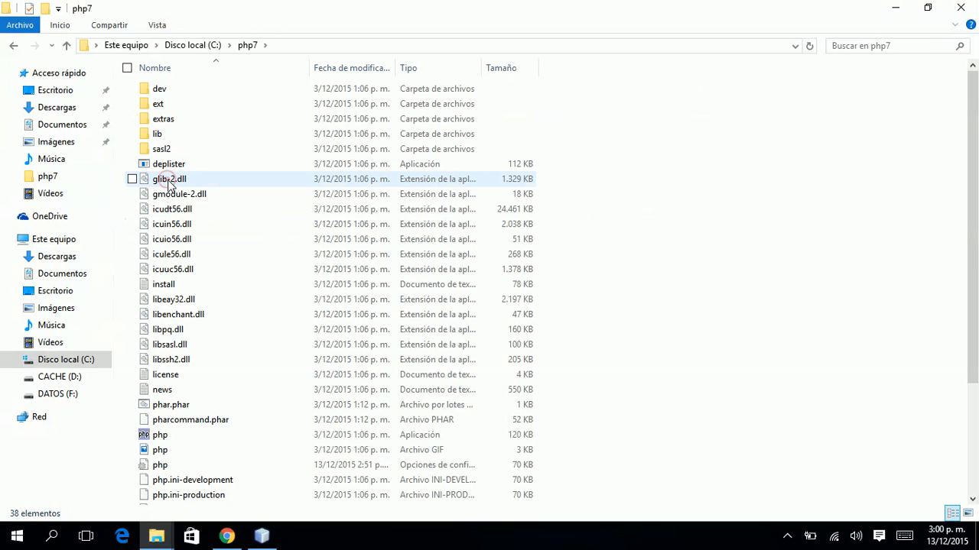
pyautogui.press('Down')
pyautogui.press('Down')
pyautogui.press('Down')
pyautogui.press('Down')
pyautogui.press('Down')
pyautogui.press('Down')
pyautogui.press('Down')
pyautogui.press('Down')
pyautogui.press('Down')
pyautogui.press('Down')
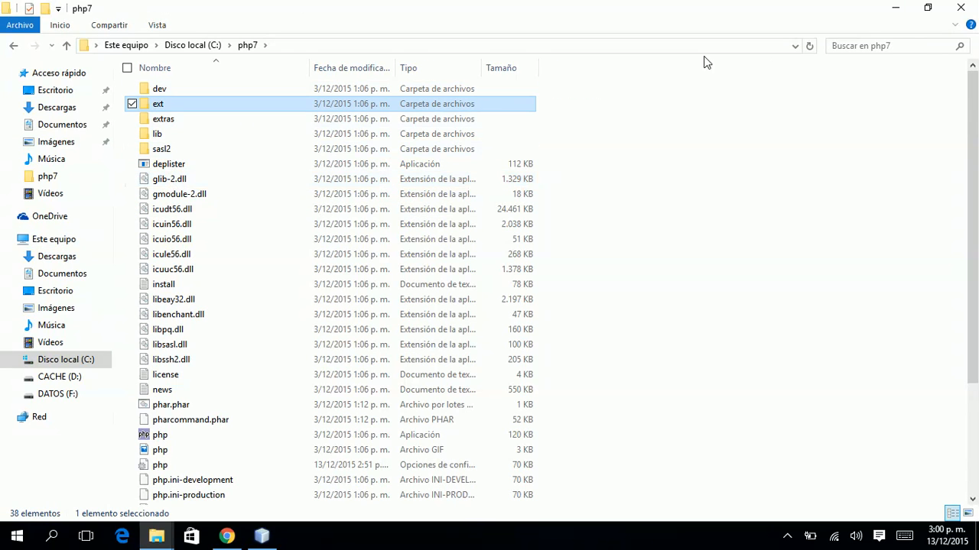
pyautogui.press('Down')
pyautogui.press('Down')
pyautogui.press('Down')
pyautogui.press('Down')
pyautogui.press('Down')
pyautogui.press('Down')
pyautogui.press('Down')
pyautogui.press('Down')
pyautogui.press('Down')
pyautogui.press('Down')
pyautogui.press('Down')
pyautogui.press('Down')
pyautogui.press('Down')
pyautogui.press('Down')
pyautogui.press('Down')
pyautogui.press('Down')
pyautogui.press('Down')
pyautogui.press('Down')
pyautogui.press('Down')
pyautogui.press('Down')
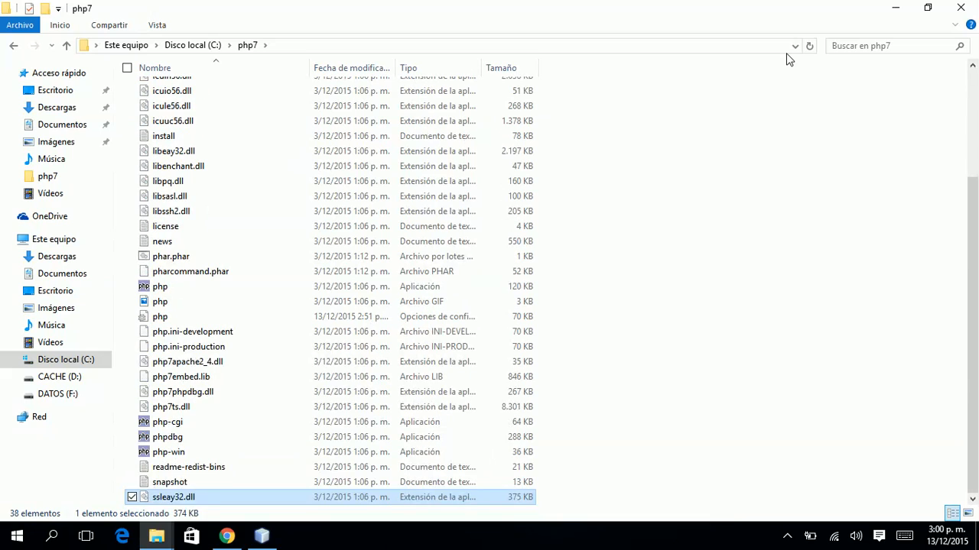
pyautogui.press('Up')
pyautogui.press('Up')
pyautogui.press('Up')
pyautogui.press('Up')
pyautogui.press('Up')
pyautogui.press('Up')
pyautogui.press('Up')
pyautogui.press('Up')
pyautogui.press('Up')
pyautogui.press('Up')
pyautogui.press('Up')
pyautogui.press('Up')
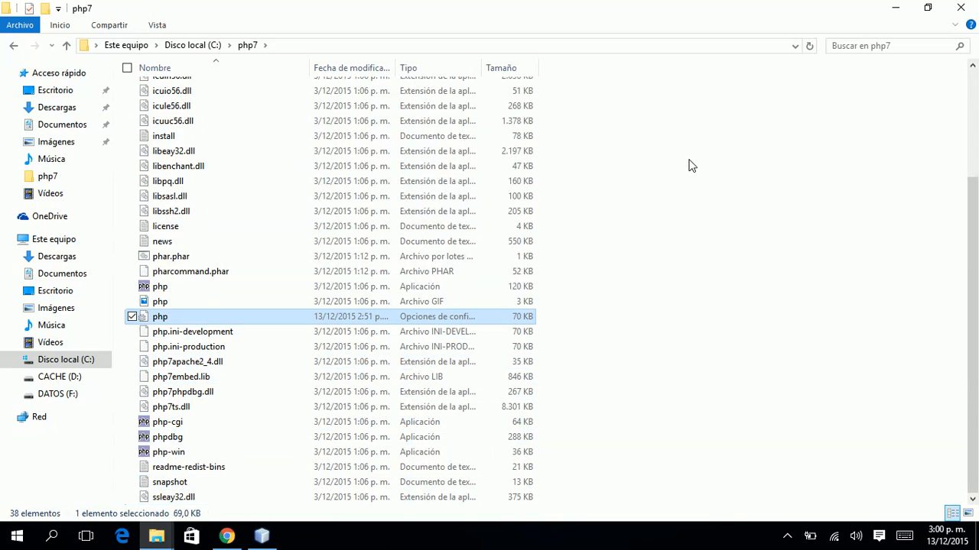
pyautogui.rightClick(159, 317)
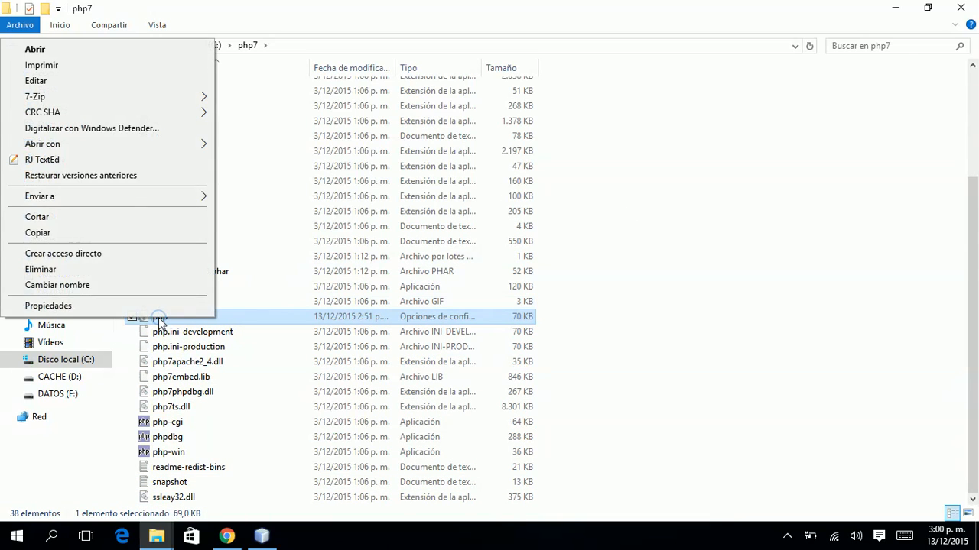
pyautogui.click(144, 163)
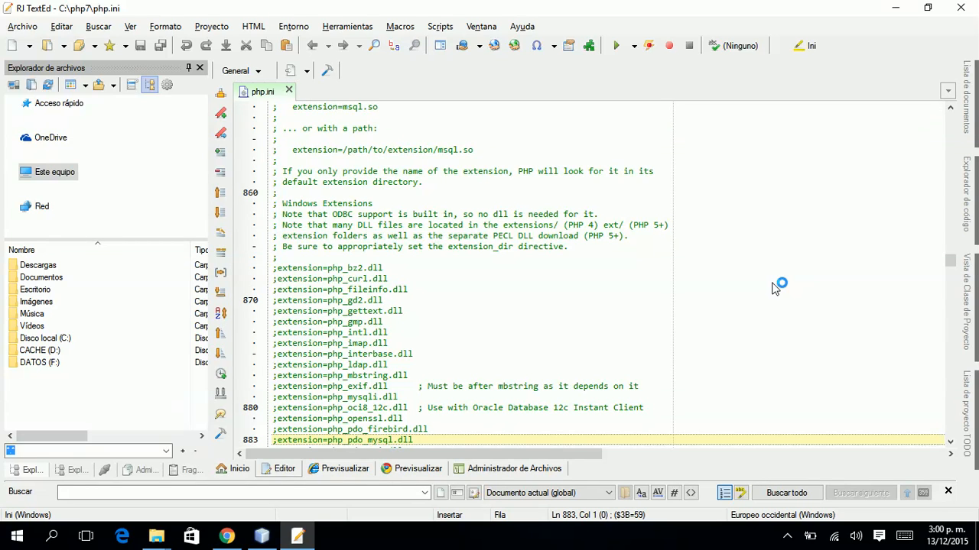
# Search php.ini for 'extension=' and step through the matches to the extension list.
pyautogui.press('Down')
pyautogui.press('Down')
pyautogui.press('Down')
pyautogui.press('Down')
pyautogui.press('Down')
pyautogui.press('Down')
pyautogui.press('Down')
pyautogui.press('Down')
pyautogui.press('Down')
pyautogui.press('Down')
pyautogui.press('Down')
pyautogui.press('Down')
pyautogui.press('Down')
pyautogui.press('Down')
pyautogui.press('Down')
pyautogui.press('Down')
pyautogui.press('Up')
pyautogui.press('Up')
pyautogui.press('Up')
pyautogui.press('Up')
pyautogui.press('Up')
pyautogui.press('Up')
pyautogui.press('Up')
pyautogui.press('Up')
pyautogui.press('Up')
pyautogui.press('Up')
pyautogui.press('Up')
pyautogui.press('Up')
pyautogui.press('Up')
pyautogui.press('Up')
pyautogui.press('Up')
pyautogui.press('Up')
pyautogui.press('Up')
pyautogui.press('Up')
pyautogui.press('Up')
pyautogui.press('Up')
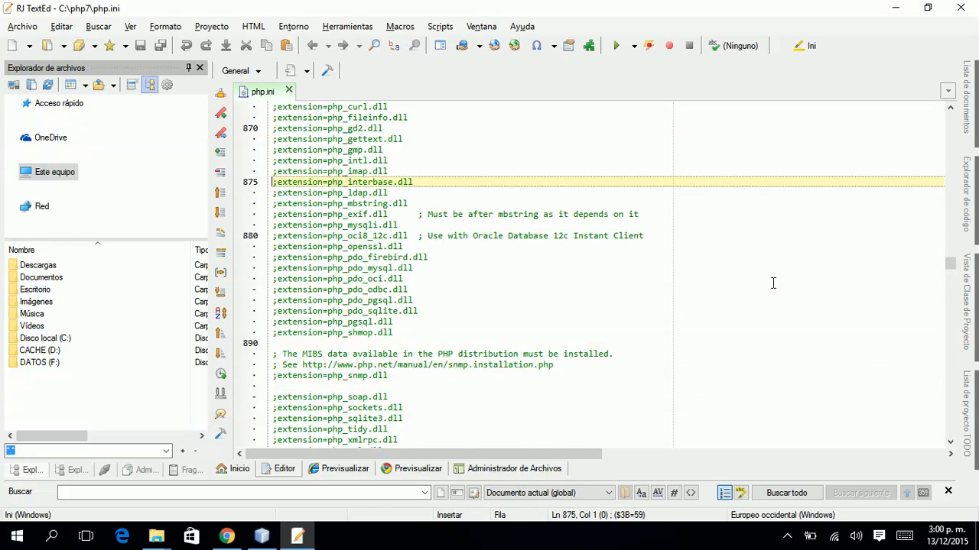
pyautogui.press('Up')
pyautogui.press('Up')
pyautogui.press('Up')
pyautogui.press('Up')
pyautogui.press('Up')
pyautogui.press('Up')
pyautogui.press('Up')
pyautogui.press('Up')
pyautogui.press('Up')
pyautogui.press('Up')
pyautogui.press('Up')
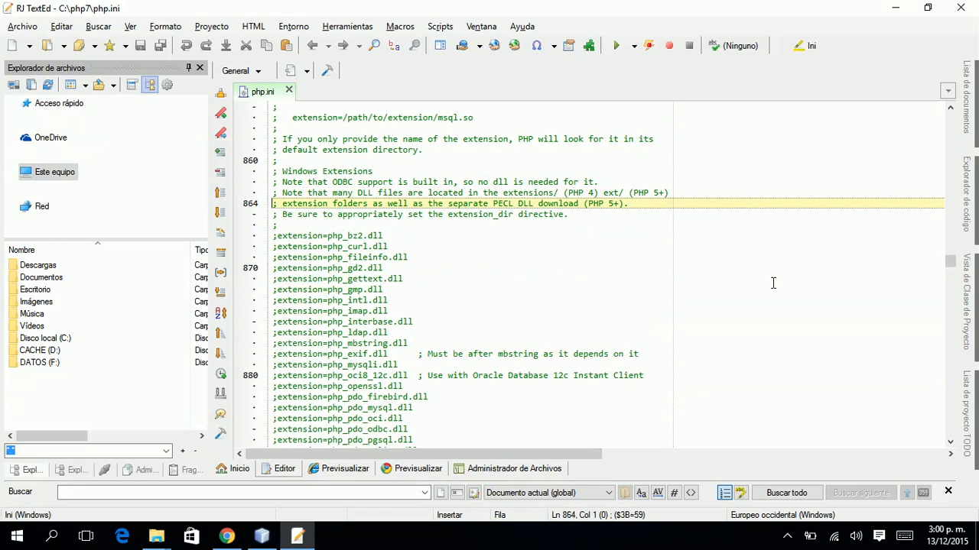
pyautogui.press('Down')
pyautogui.hotkey('ctrl', 'f')
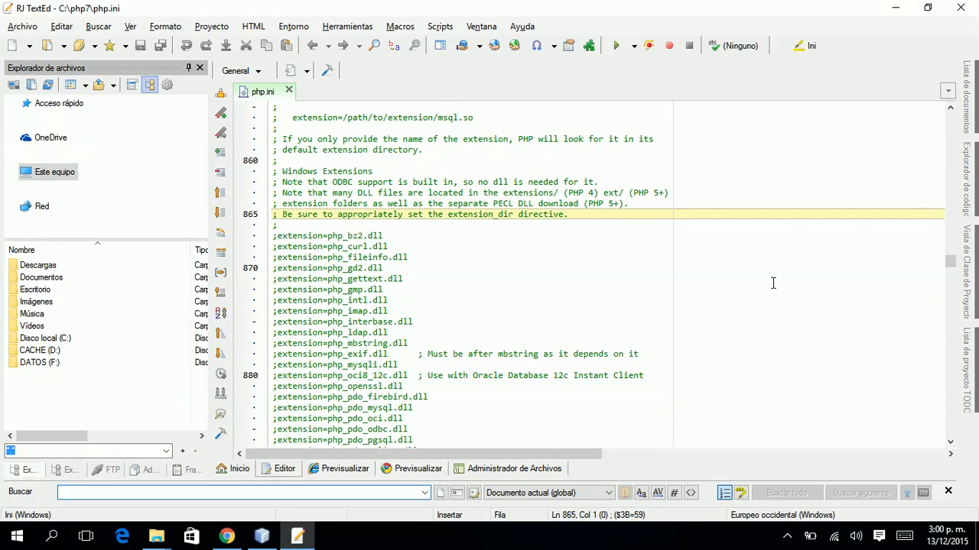
pyautogui.write('extension')
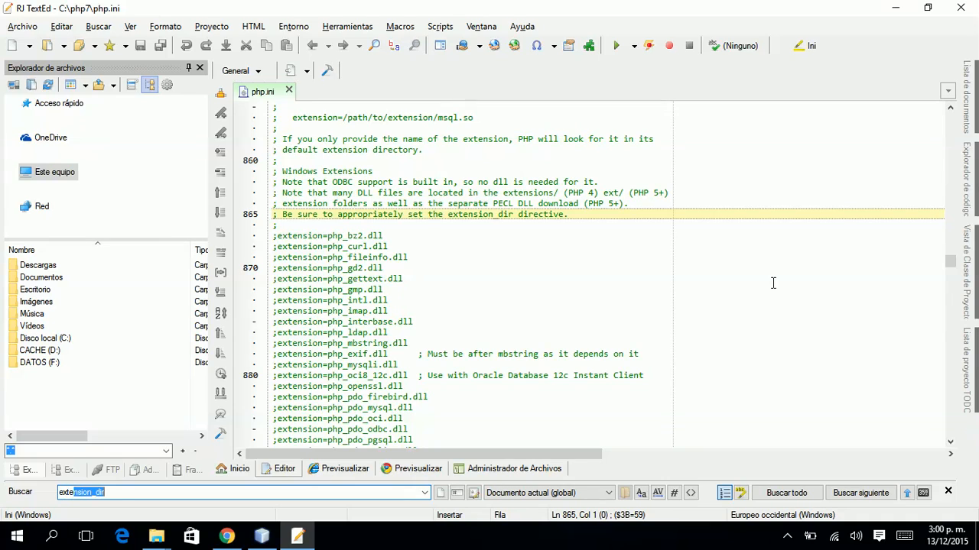
pyautogui.write('=')
pyautogui.press('Return')
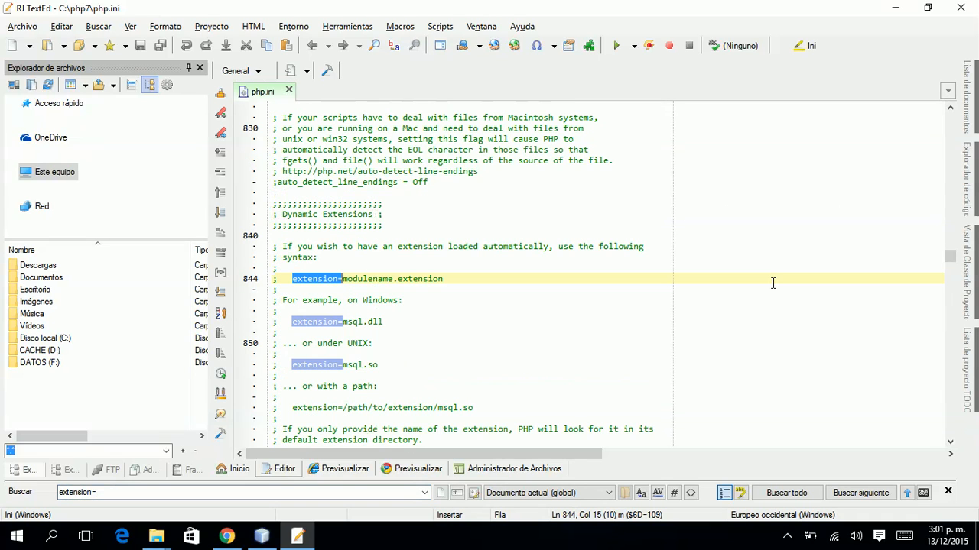
pyautogui.click(862, 494)
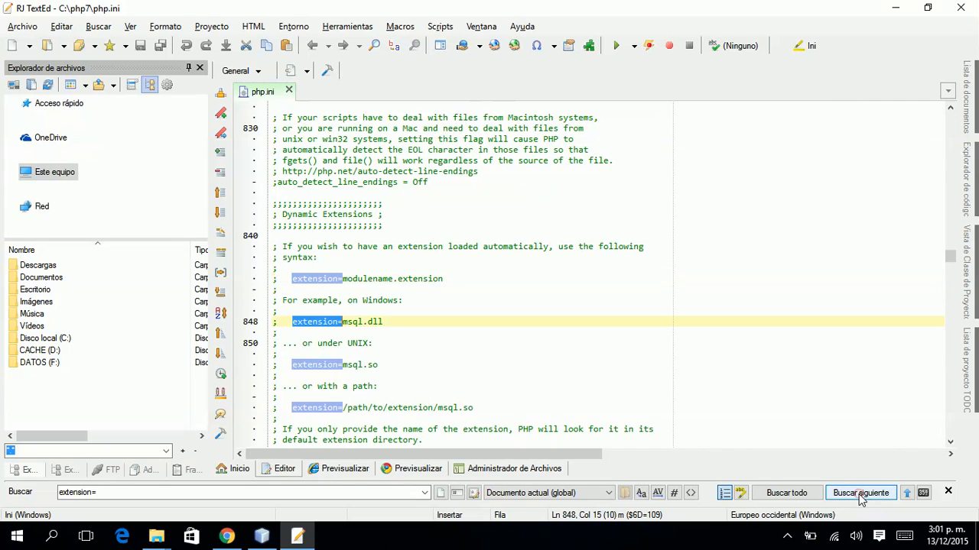
pyautogui.click(861, 494)
pyautogui.click(862, 494)
pyautogui.click(861, 494)
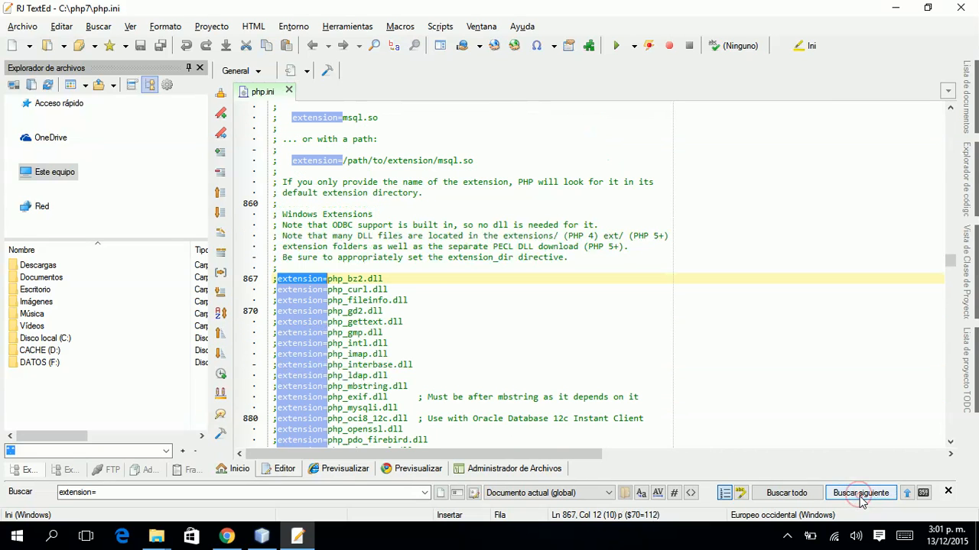
# Move through the extension lines to the commented php_pdo_mysql.dll and php_pdo_firebird.dll entries.
pyautogui.click(419, 303)
pyautogui.press('Down')
pyautogui.press('Down')
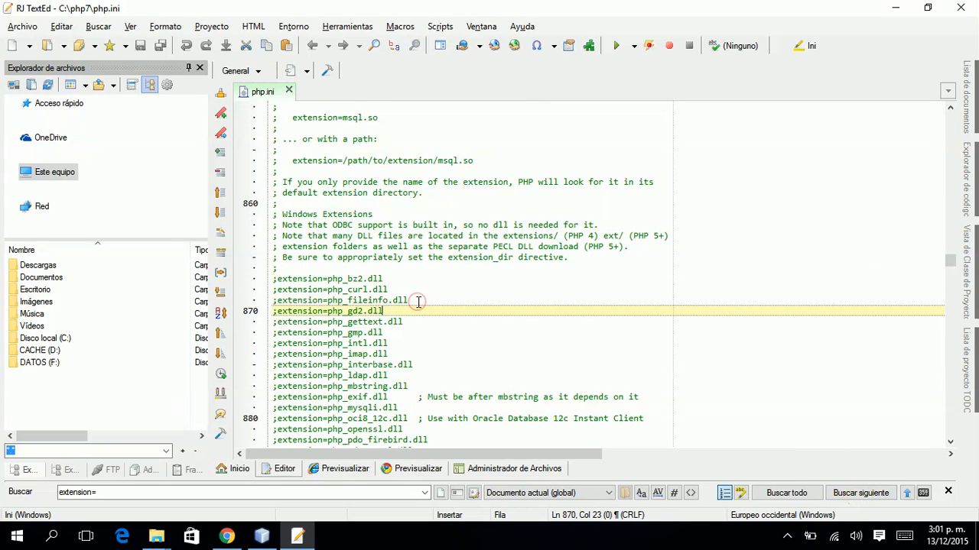
pyautogui.press('Down')
pyautogui.press('Down')
pyautogui.press('Down')
pyautogui.press('Down')
pyautogui.press('Down')
pyautogui.press('Down')
pyautogui.press('Down')
pyautogui.press('Down')
pyautogui.press('Down')
pyautogui.press('Down')
pyautogui.press('Down')
pyautogui.press('Down')
pyautogui.press('Down')
pyautogui.press('Down')
pyautogui.press('Down')
pyautogui.press('Down')
pyautogui.press('Down')
pyautogui.press('Down')
pyautogui.press('Down')
pyautogui.press('Down')
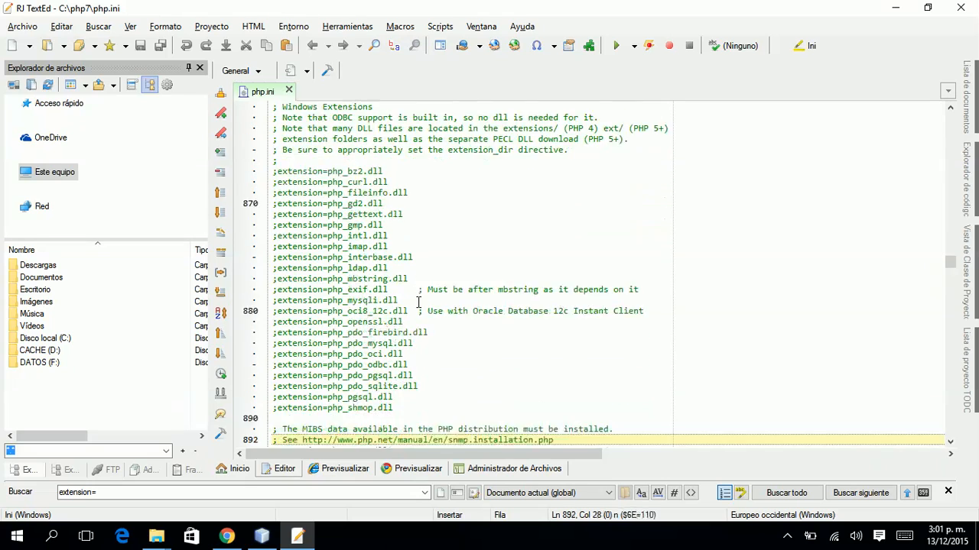
pyautogui.press('Up')
pyautogui.press('Up')
pyautogui.press('Up')
pyautogui.press('Up')
pyautogui.press('Up')
pyautogui.press('Up')
pyautogui.press('Up')
pyautogui.press('Up')
pyautogui.press('Up')
pyautogui.press('Up')
pyautogui.press('Up')
pyautogui.press('Up')
pyautogui.press('Up')
pyautogui.press('Up')
pyautogui.press('Up')
pyautogui.press('Up')
pyautogui.press('Up')
pyautogui.press('Up')
pyautogui.press('Up')
pyautogui.press('Up')
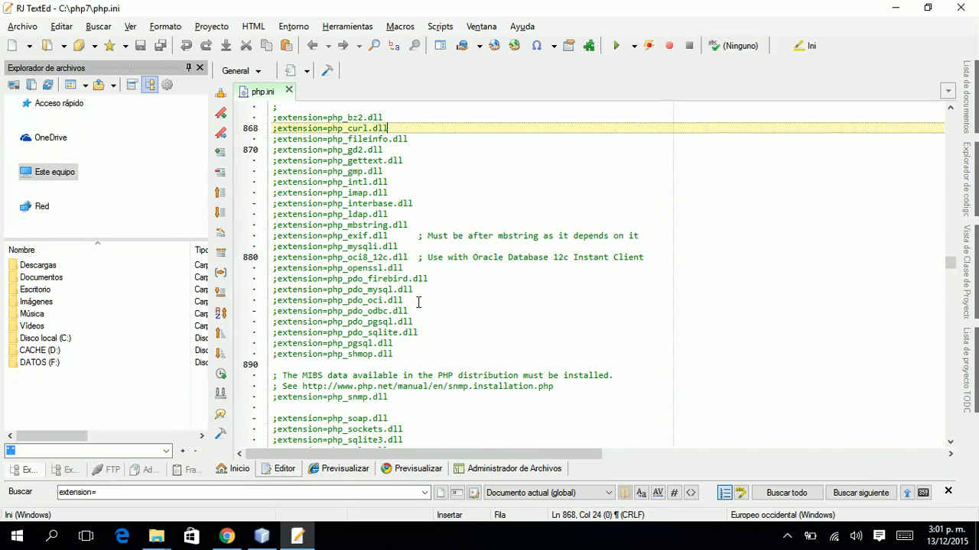
pyautogui.press('Down')
pyautogui.press('Down')
pyautogui.press('Down')
pyautogui.press('Down')
pyautogui.press('Down')
pyautogui.press('Down')
pyautogui.press('Down')
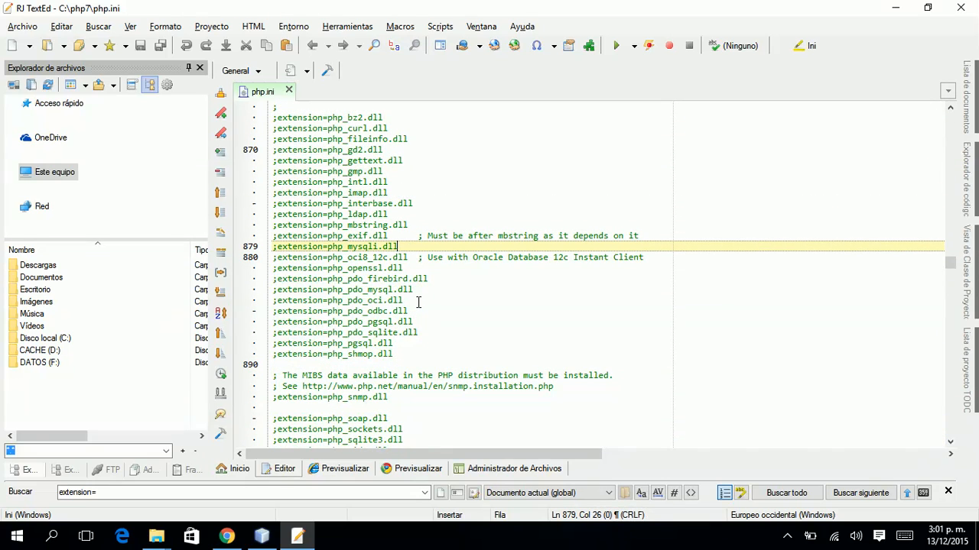
pyautogui.press('Left')
pyautogui.press('Left')
pyautogui.press('Left')
pyautogui.press('Left')
pyautogui.press('Left')
pyautogui.press('Left')
pyautogui.press('Left')
pyautogui.press('Left')
pyautogui.press('Left')
pyautogui.press('Left')
pyautogui.press('Left')
pyautogui.press('Left')
pyautogui.press('Left')
pyautogui.press('Left')
pyautogui.press('Left')
pyautogui.press('Down')
pyautogui.press('Down')
pyautogui.press('Down')
pyautogui.press('Down')
pyautogui.press('Down')
pyautogui.press('Down')
pyautogui.press('Down')
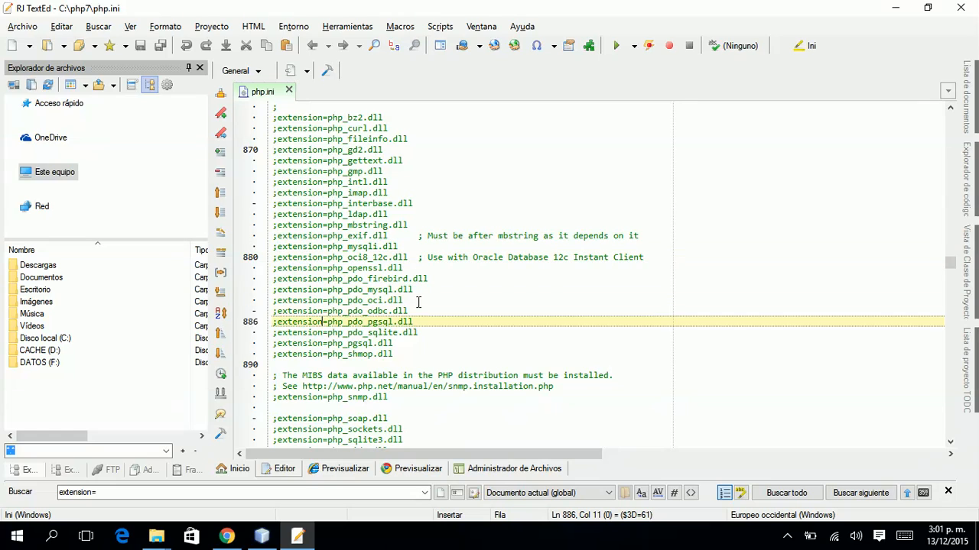
pyautogui.press('Up')
pyautogui.press('Up')
pyautogui.press('Up')
pyautogui.press('Right')
pyautogui.press('Right')
pyautogui.press('Right')
pyautogui.press('Right')
pyautogui.press('Right')
pyautogui.press('Up')
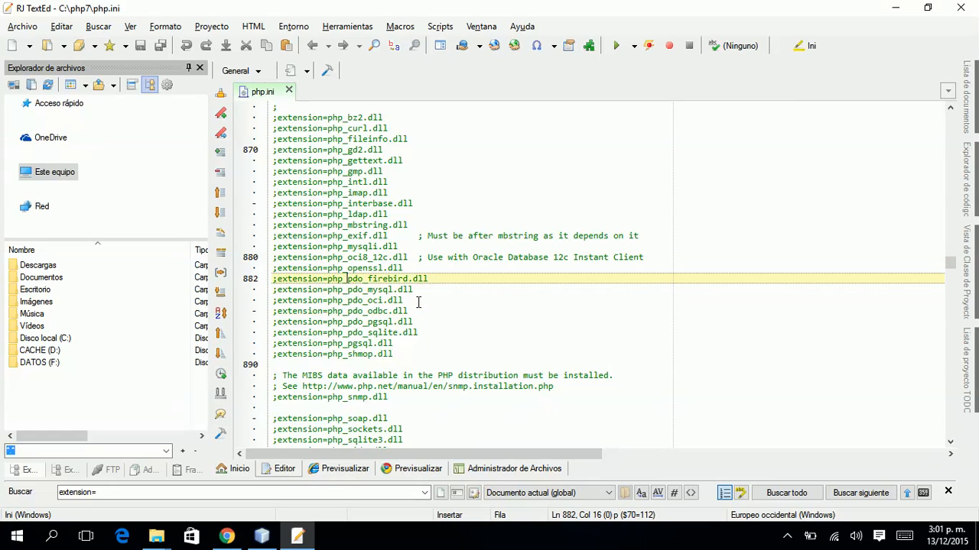
pyautogui.hotkey('shift', 'Right')
pyautogui.hotkey('shift', 'Right')
pyautogui.hotkey('shift', 'Right')
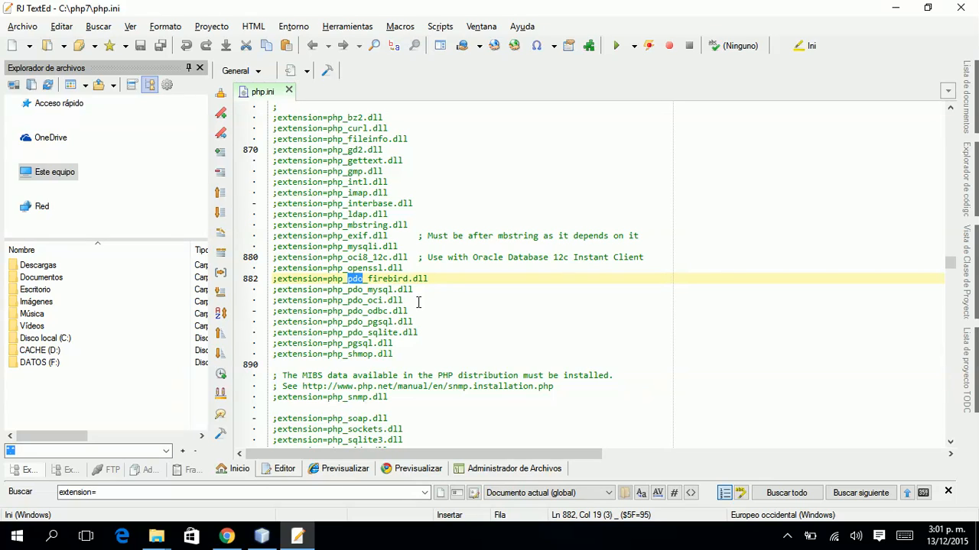
# Uncomment extension=php_pdo_mysql.dll on line 883, save php.ini, and launch services.msc.
pyautogui.press('Down')
pyautogui.press('Left')
pyautogui.press('Left')
pyautogui.press('Left')
pyautogui.press('Left')
pyautogui.press('Left')
pyautogui.press('Left')
pyautogui.press('Left')
pyautogui.press('Left')
pyautogui.press('Left')
pyautogui.press('Left')
pyautogui.press('Left')
pyautogui.press('Left')
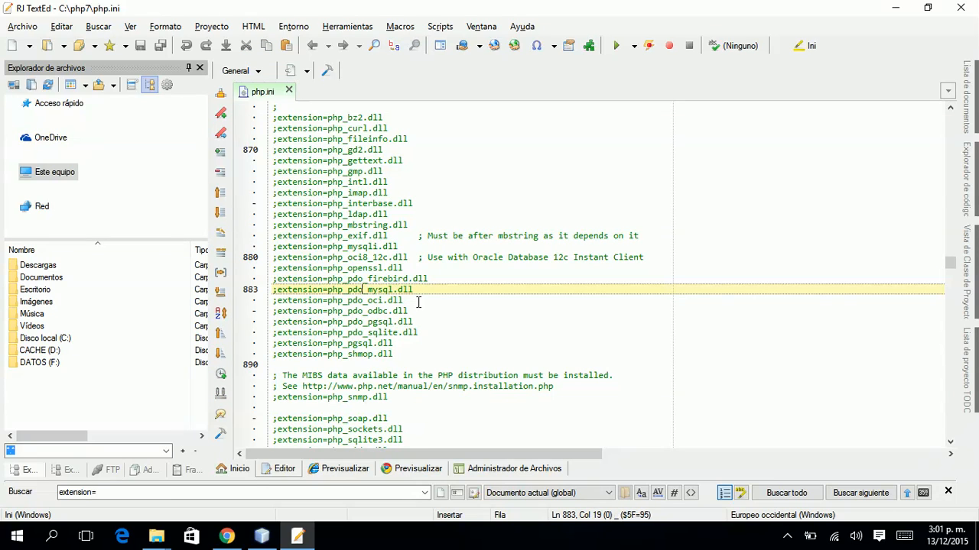
pyautogui.press('Left')
pyautogui.press('Left')
pyautogui.press('Left')
pyautogui.press('Left')
pyautogui.press('Left')
pyautogui.press('BackSpace')
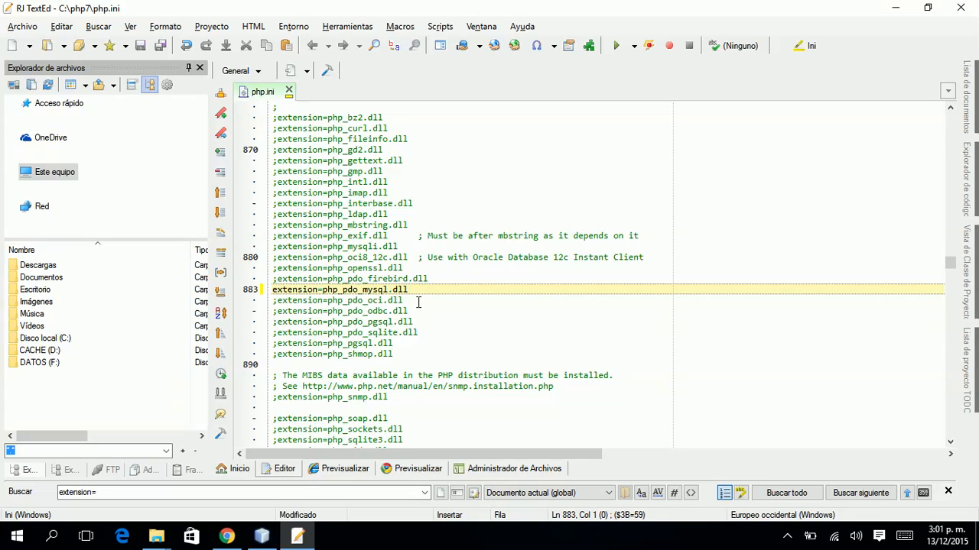
pyautogui.click(142, 46)
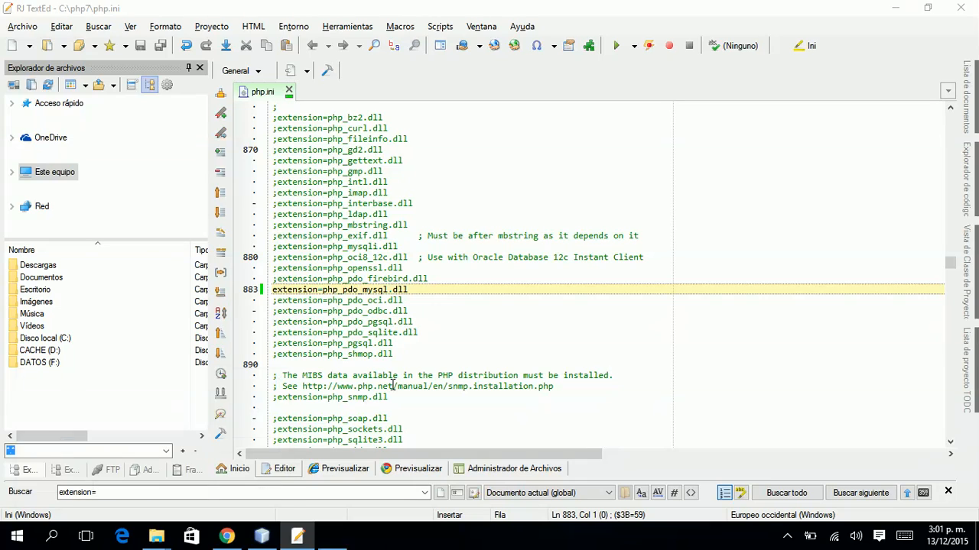
pyautogui.press('super+r')
pyautogui.press('Return')
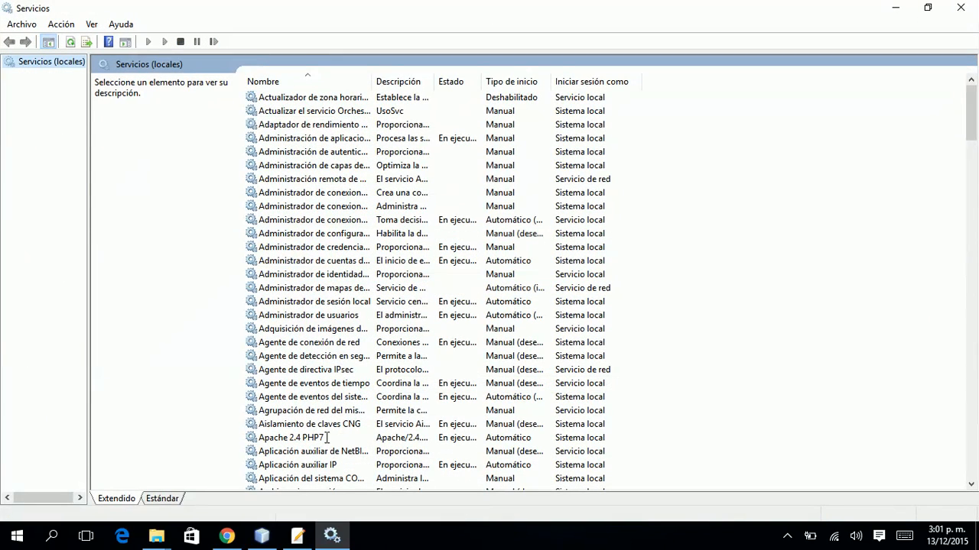
# Stop and restart Apache 2.4 PHP7, dismiss the Error 1067 failure, and return to the php7 folder.
pyautogui.click(312, 438)
pyautogui.rightClick(312, 437)
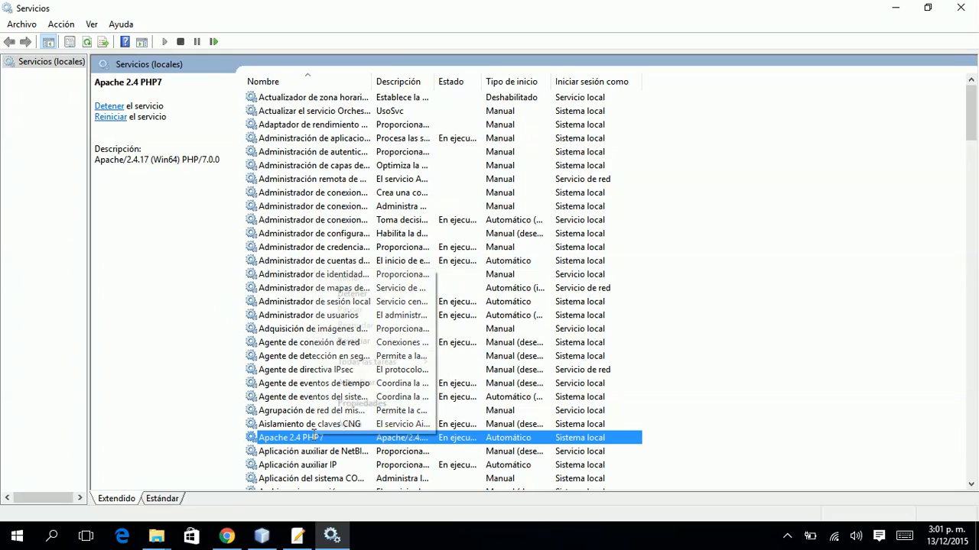
pyautogui.click(377, 292)
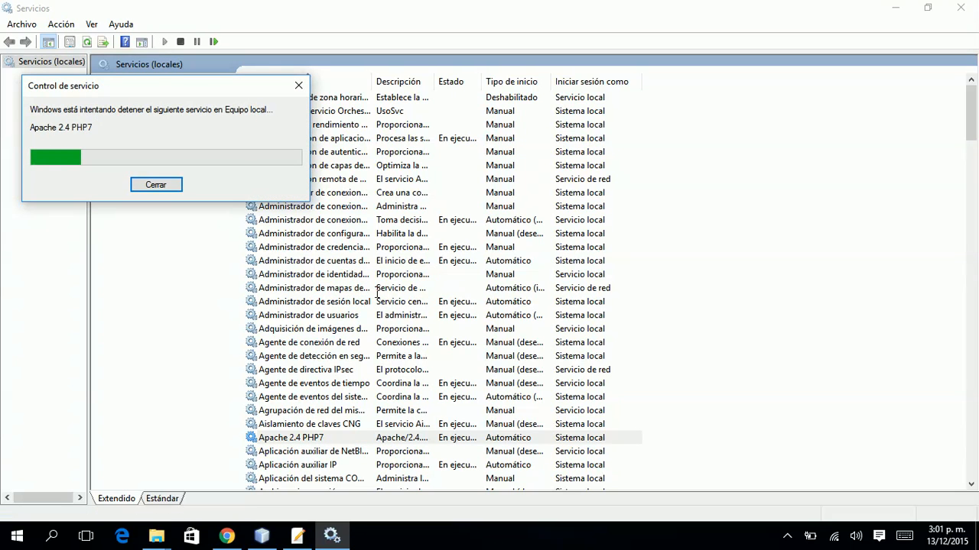
pyautogui.rightClick(337, 435)
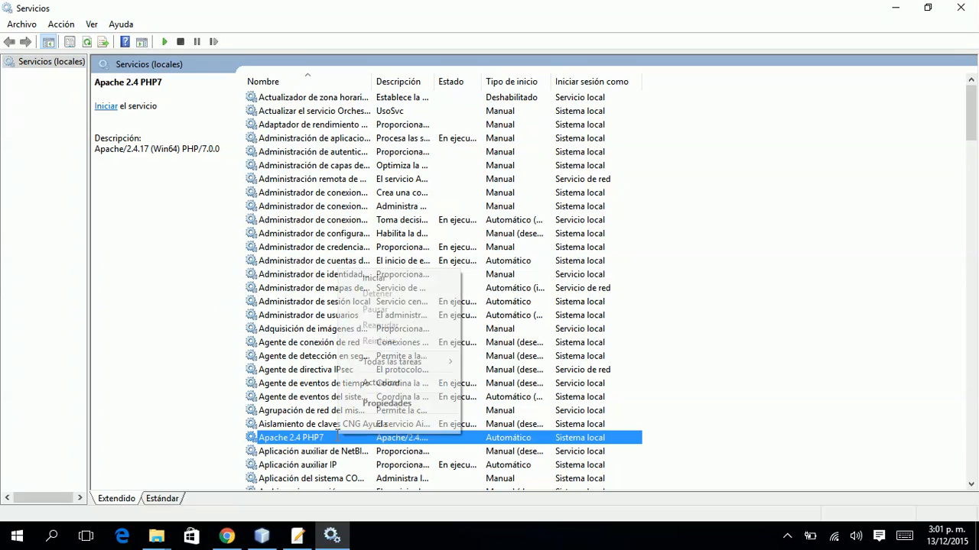
pyautogui.click(365, 277)
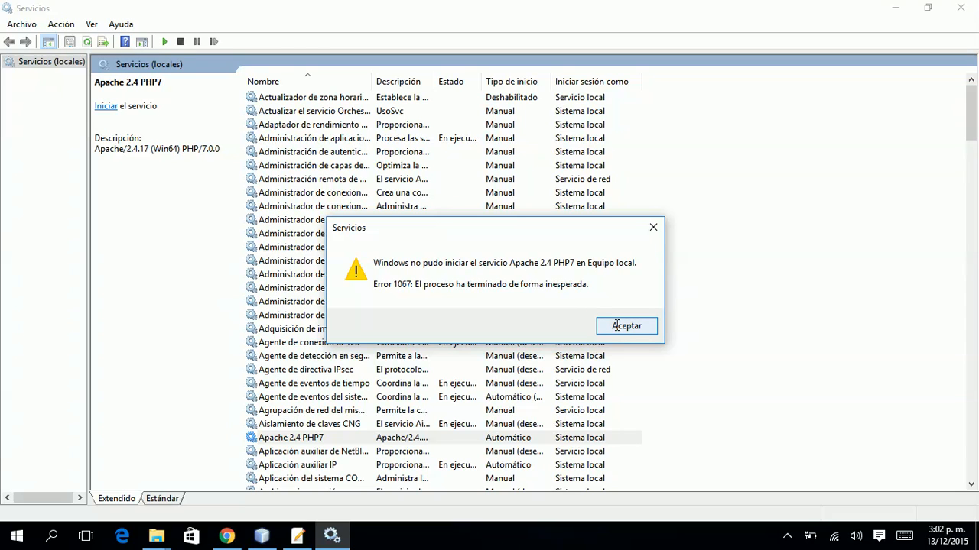
pyautogui.click(617, 325)
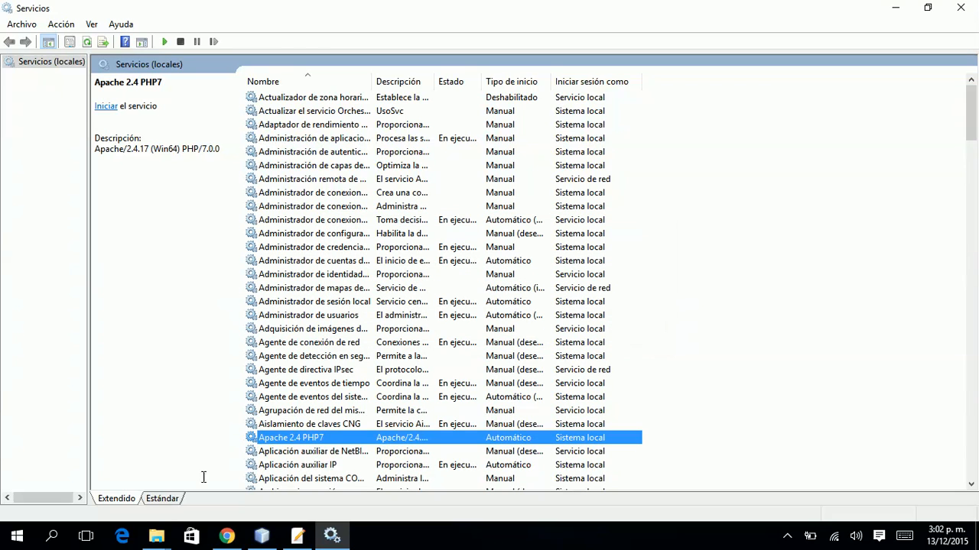
pyautogui.click(156, 535)
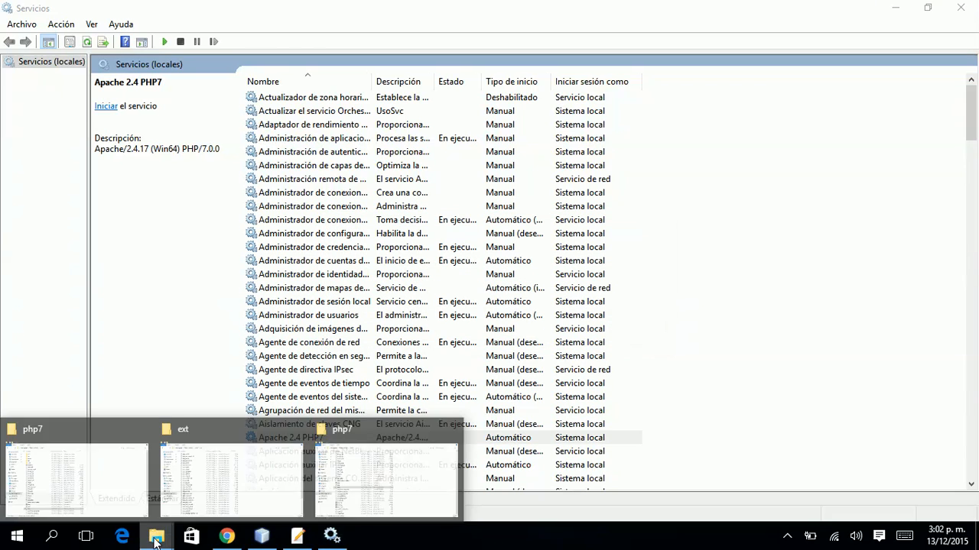
pyautogui.click(373, 480)
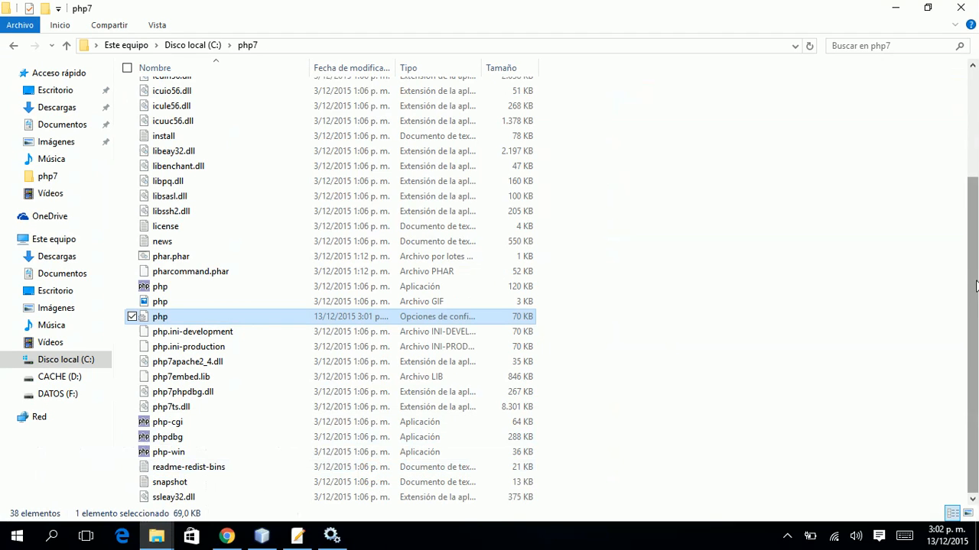
# Open the ext folder and locate php_pdo_mysql.dll (30 KB).
pyautogui.moveTo(975, 285); pyautogui.dragTo(976, 176)
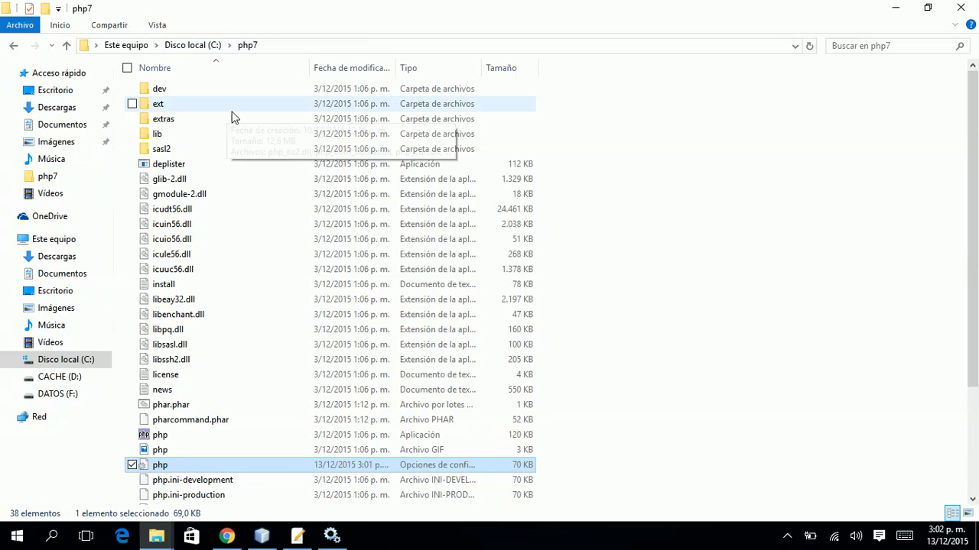
pyautogui.doubleClick(171, 108)
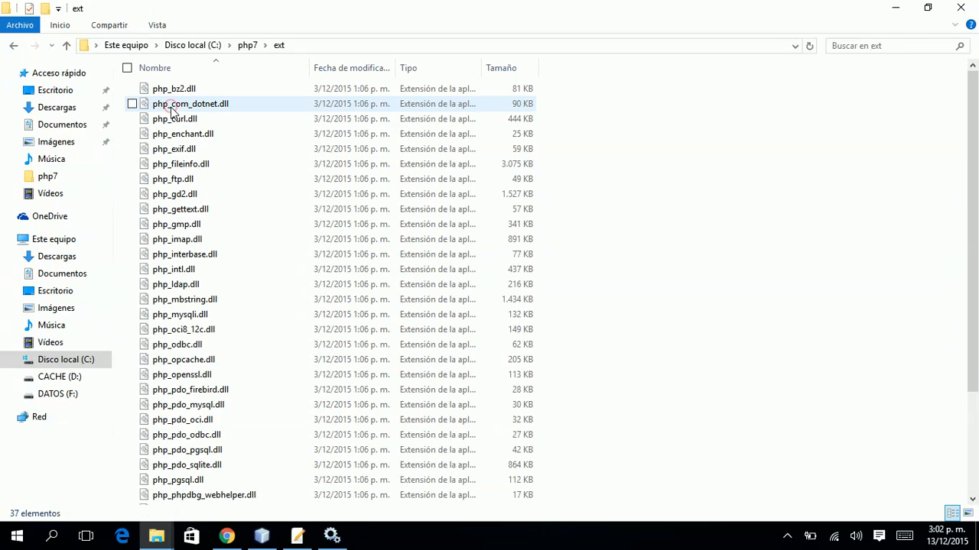
pyautogui.click(283, 92)
pyautogui.press('Down')
pyautogui.press('Down')
pyautogui.press('Down')
pyautogui.press('Down')
pyautogui.press('Down')
pyautogui.press('Down')
pyautogui.press('Down')
pyautogui.press('Down')
pyautogui.press('Down')
pyautogui.press('Down')
pyautogui.press('Down')
pyautogui.press('Down')
pyautogui.press('Down')
pyautogui.press('Down')
pyautogui.press('Down')
pyautogui.press('Down')
pyautogui.press('Down')
pyautogui.press('Down')
pyautogui.press('Down')
pyautogui.press('Down')
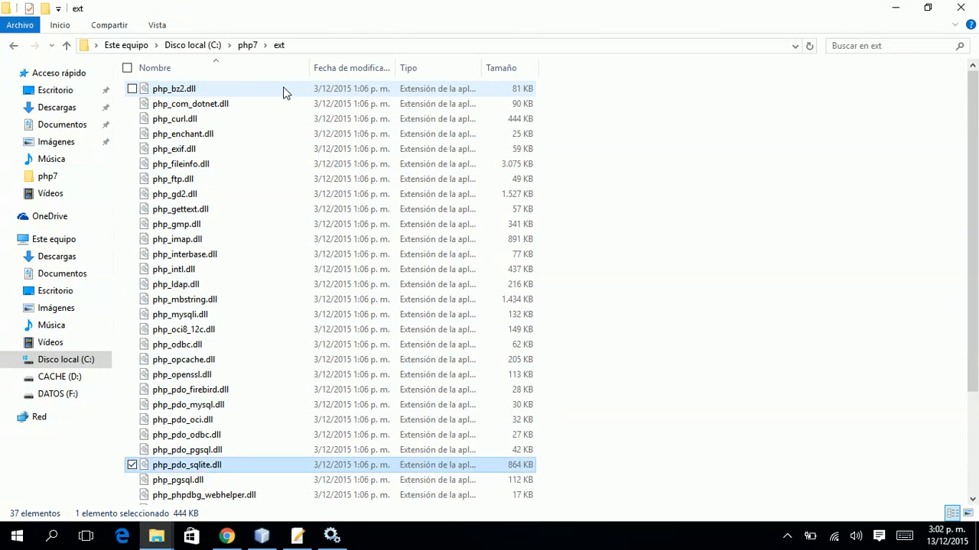
pyautogui.press('Up')
pyautogui.press('Up')
pyautogui.press('Up')
pyautogui.press('Up')
pyautogui.press('Up')
pyautogui.press('Up')
pyautogui.press('Up')
pyautogui.press('Up')
pyautogui.press('Up')
pyautogui.press('Up')
pyautogui.press('Up')
pyautogui.press('Up')
pyautogui.press('Up')
pyautogui.press('Up')
pyautogui.press('Up')
pyautogui.press('Up')
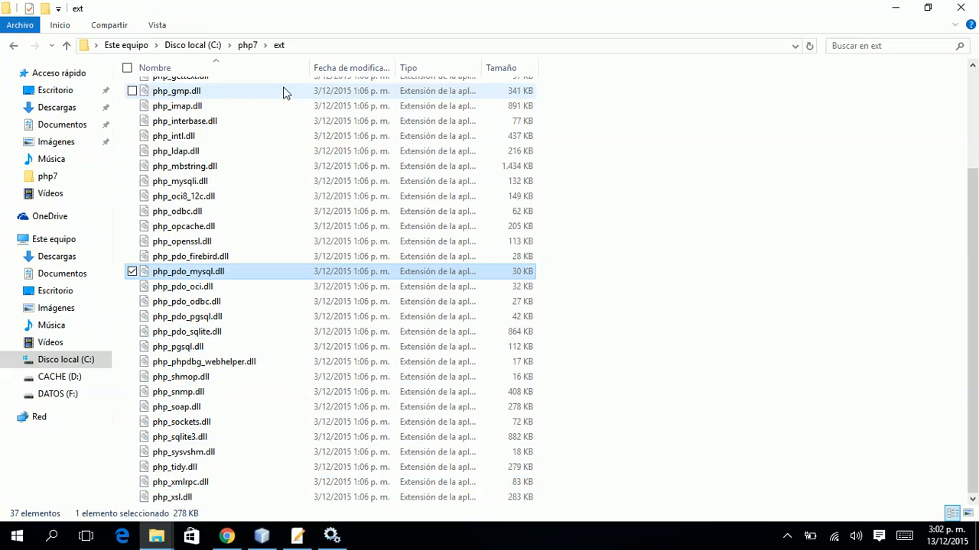
pyautogui.press('Up')
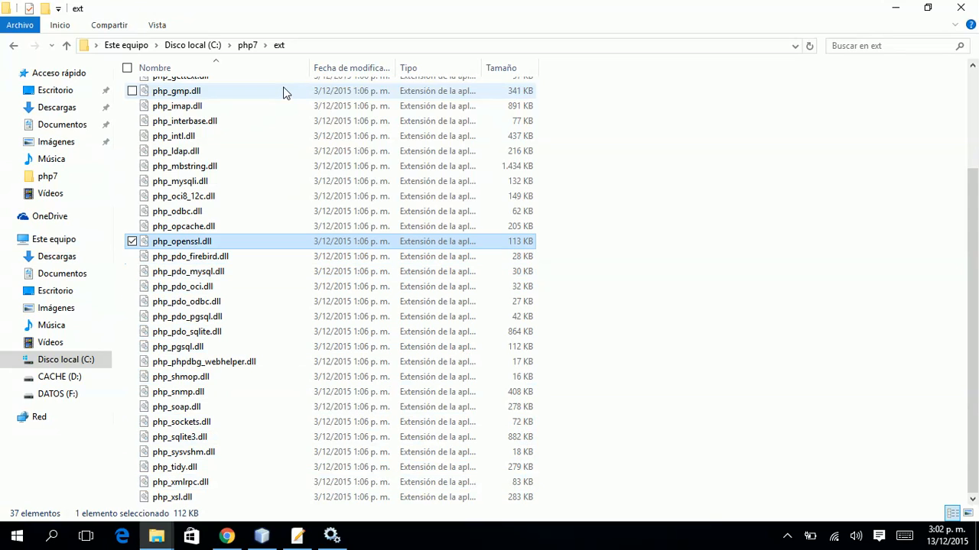
pyautogui.press('Down')
pyautogui.press('Down')
pyautogui.press('Down')
pyautogui.press('Down')
pyautogui.press('Down')
pyautogui.press('Up')
pyautogui.press('Up')
pyautogui.press('Up')
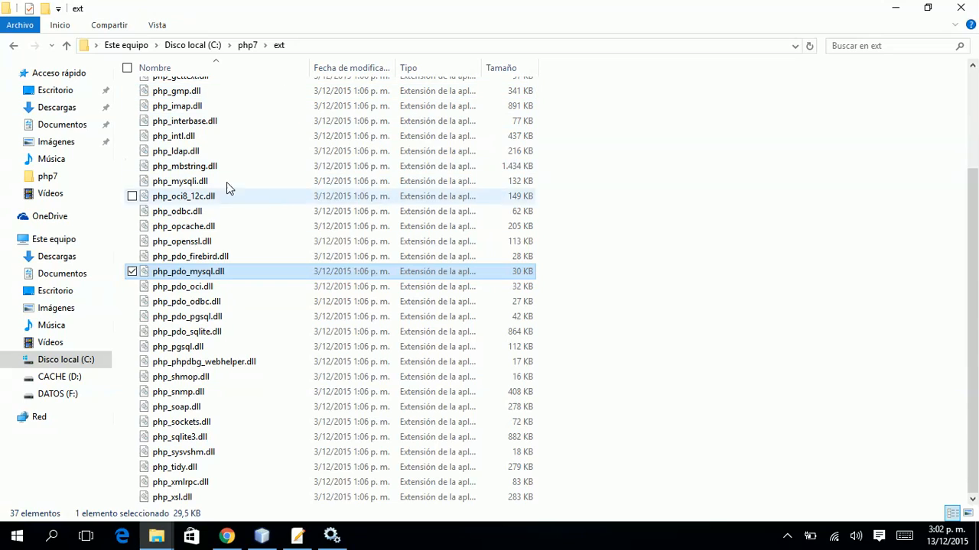
# Copy the C:\php7\ext folder path and return to the php7 folder.
pyautogui.moveTo(188, 276)
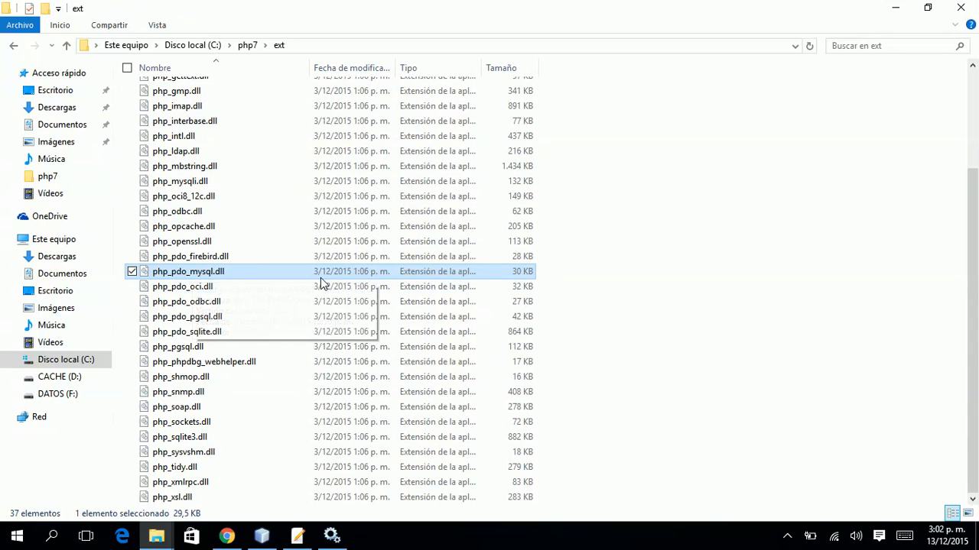
pyautogui.click(315, 49)
pyautogui.hotkey('ctrl', 'c')
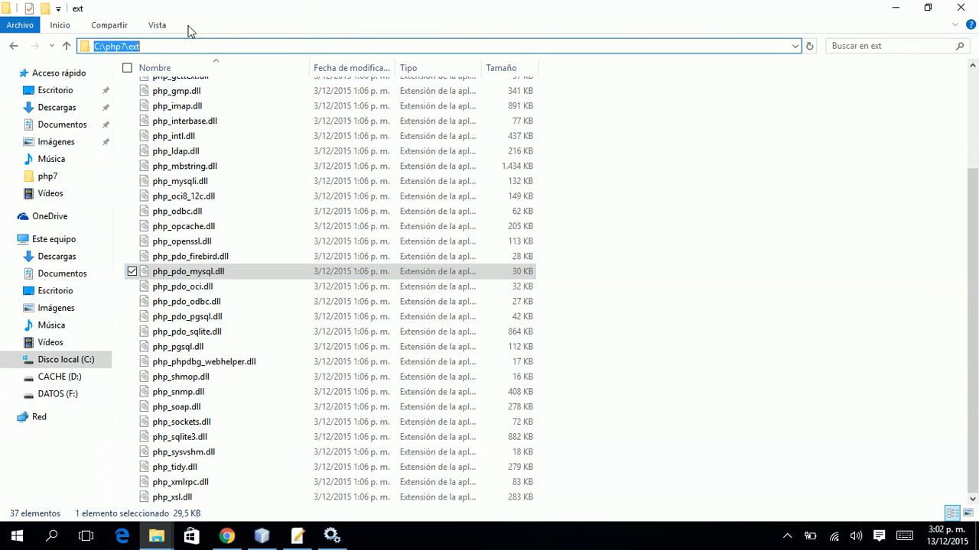
pyautogui.rightClick(126, 44)
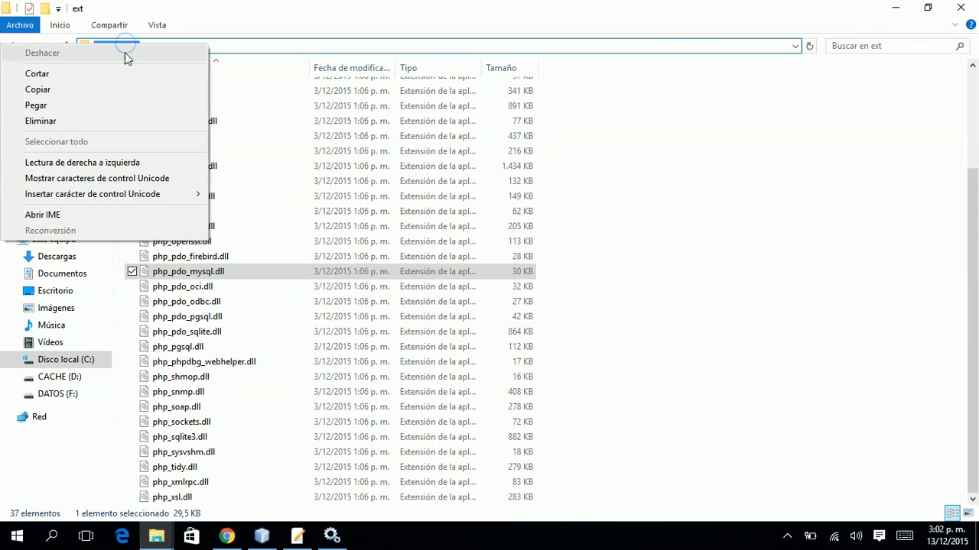
pyautogui.click(123, 89)
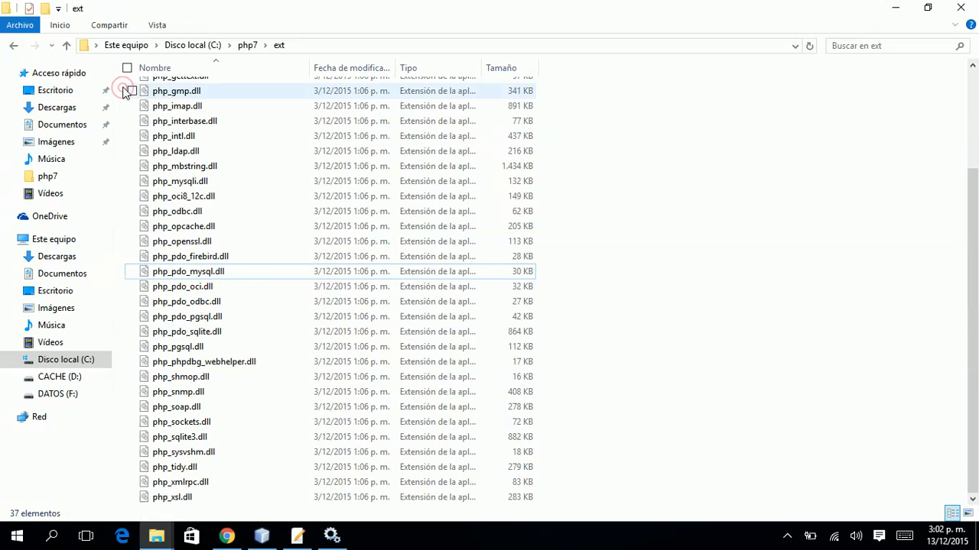
pyautogui.click(247, 48)
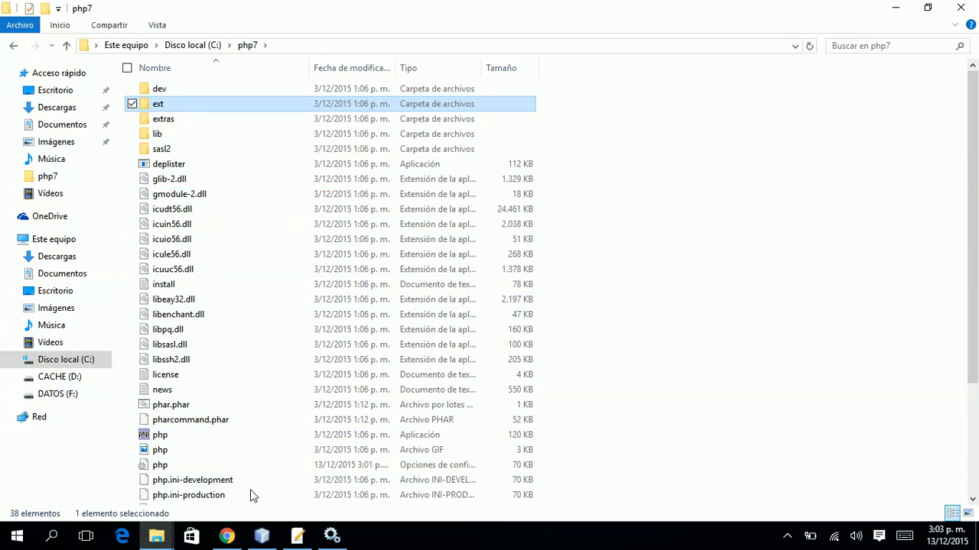
# Search php.ini in RJ TextEd for the extension_dir setting.
pyautogui.click(295, 539)
pyautogui.click(485, 333)
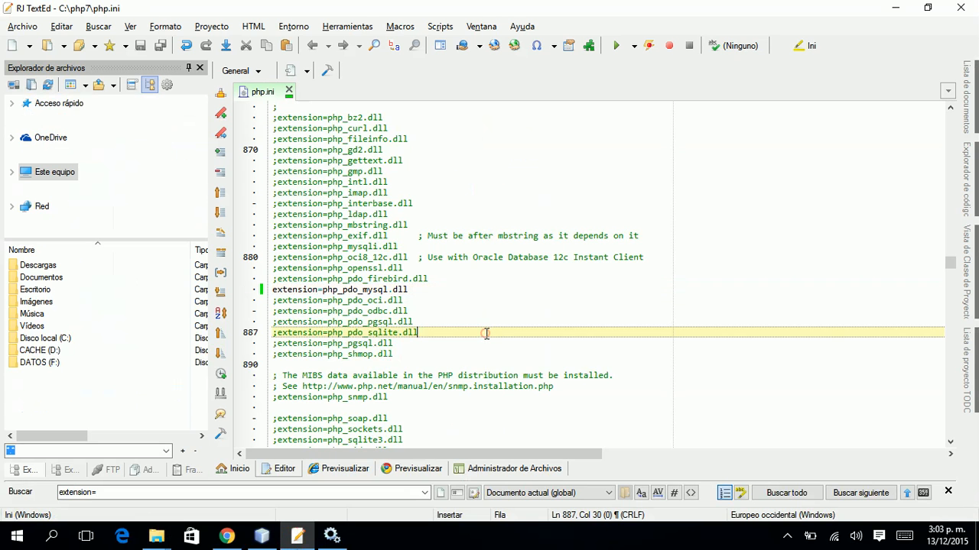
pyautogui.press('Up')
pyautogui.press('Up')
pyautogui.press('Up')
pyautogui.press('Up')
pyautogui.press('Up')
pyautogui.press('Up')
pyautogui.press('Up')
pyautogui.press('Up')
pyautogui.press('Up')
pyautogui.press('Up')
pyautogui.press('Up')
pyautogui.press('Up')
pyautogui.press('Up')
pyautogui.press('Up')
pyautogui.press('Up')
pyautogui.press('Up')
pyautogui.press('Up')
pyautogui.press('Up')
pyautogui.press('Up')
pyautogui.press('Up')
pyautogui.press('Up')
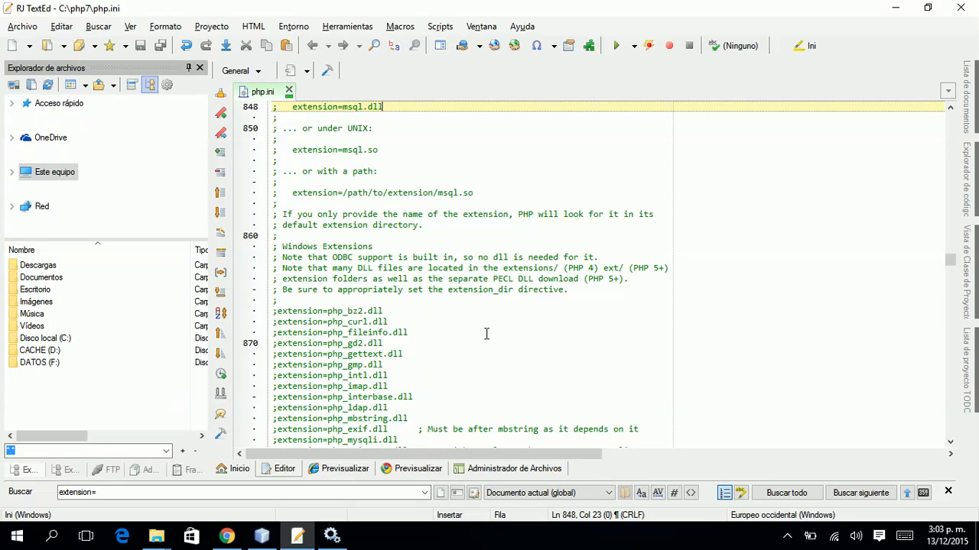
pyautogui.hotkey('ctrl', 'f')
pyautogui.write('extes')
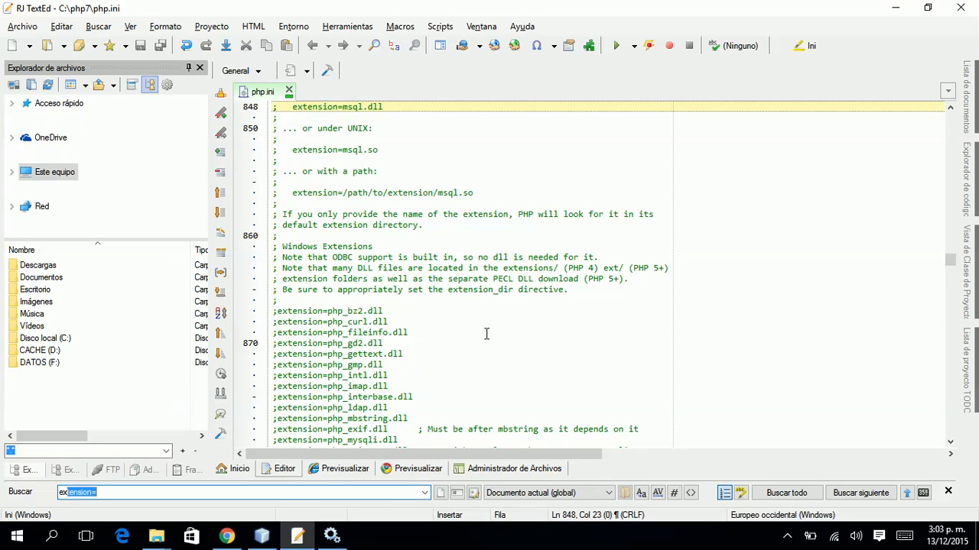
pyautogui.write('nsion_dir')
pyautogui.press('Return')
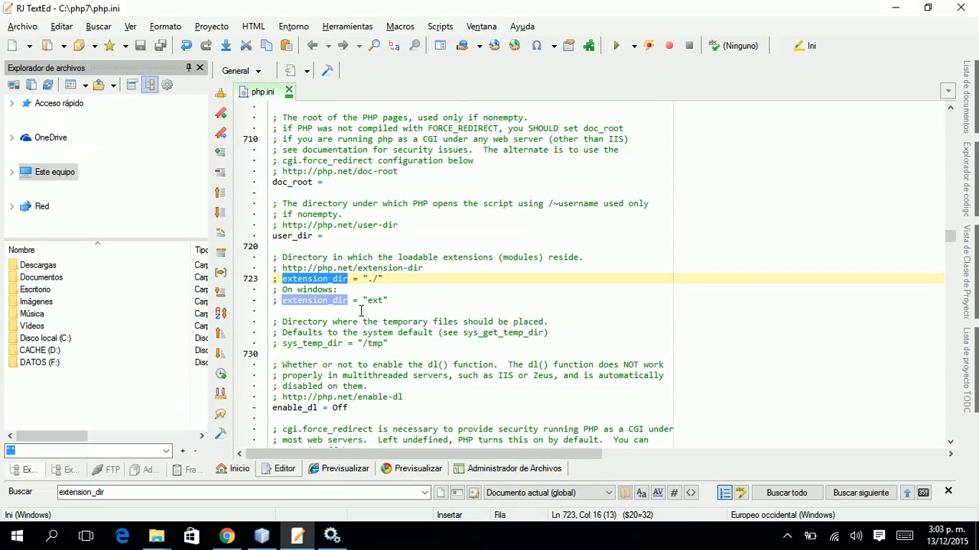
# Add extension_dir = "C:\php7\ext" below the commented example, then close RJ TextEd.
pyautogui.click(330, 311)
pyautogui.press('Return')
pyautogui.press('Return')
pyautogui.press('Up')
pyautogui.write('extension_dir ')
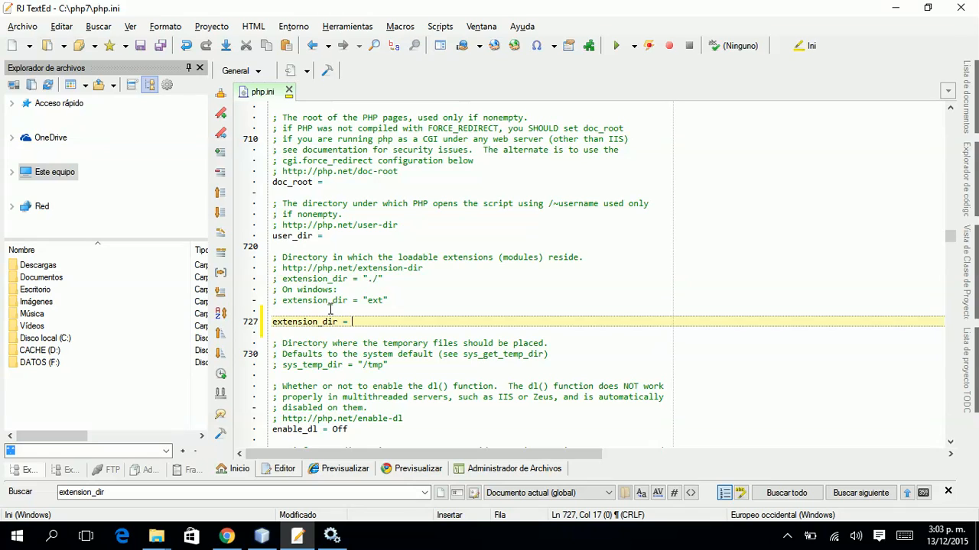
pyautogui.write('= "C:\\php7\\ext"')
pyautogui.press('Left')
pyautogui.hotkey('ctrl', 'v')
pyautogui.press('Left')
pyautogui.press('Left')
pyautogui.press('Left')
pyautogui.press('Left')
pyautogui.press('Left')
pyautogui.press('Left')
pyautogui.press('Left')
pyautogui.press('Left')
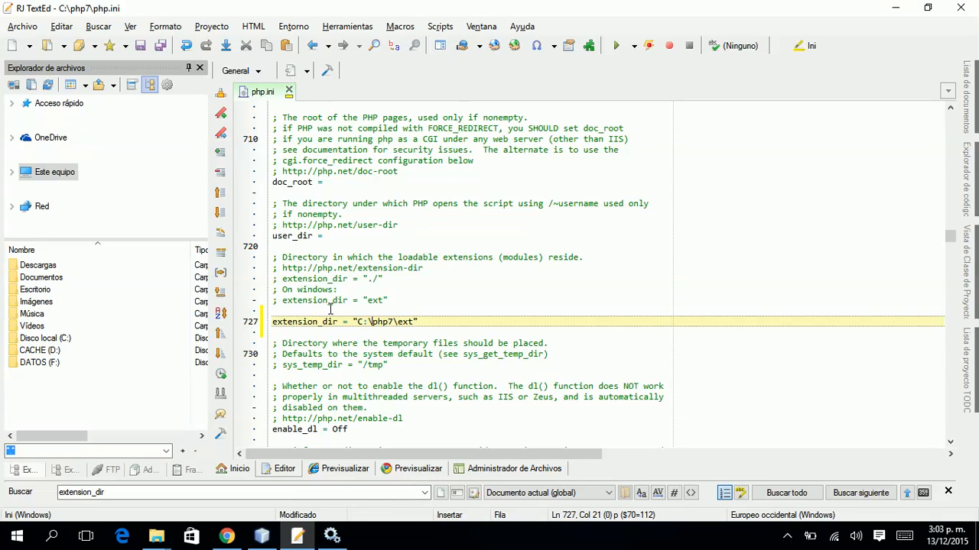
pyautogui.hotkey('shift', 'Left')
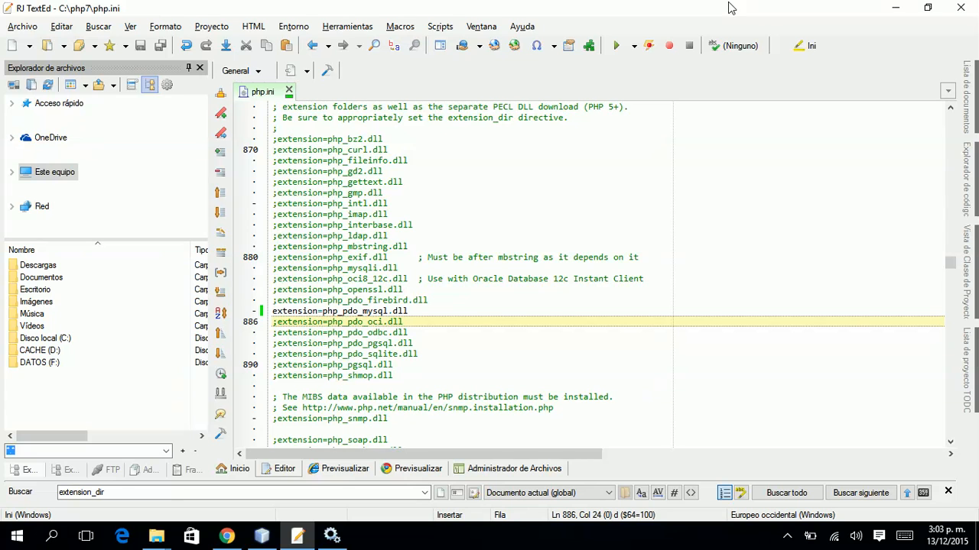
pyautogui.click(955, 12)
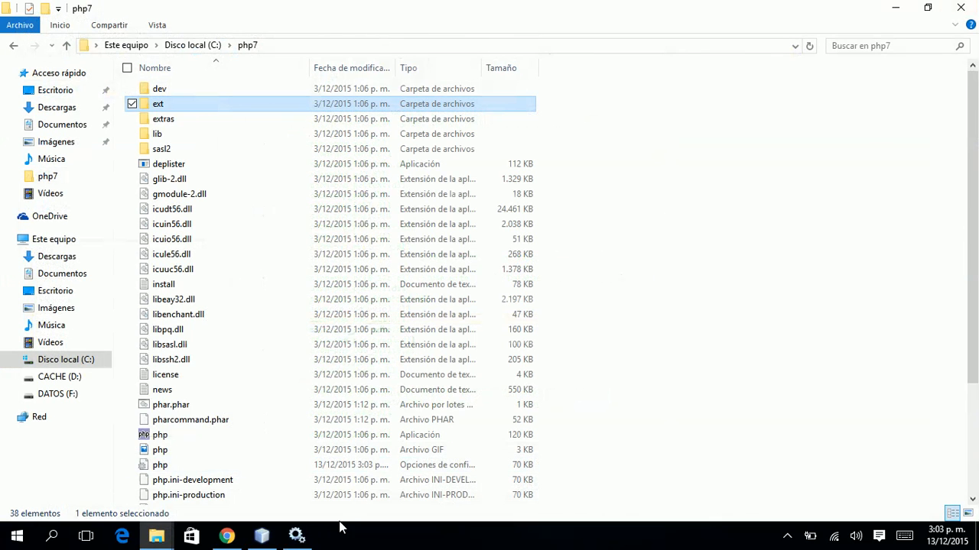
# Start the Apache 2.4 PHP7 service and refresh the Services list.
pyautogui.click(297, 536)
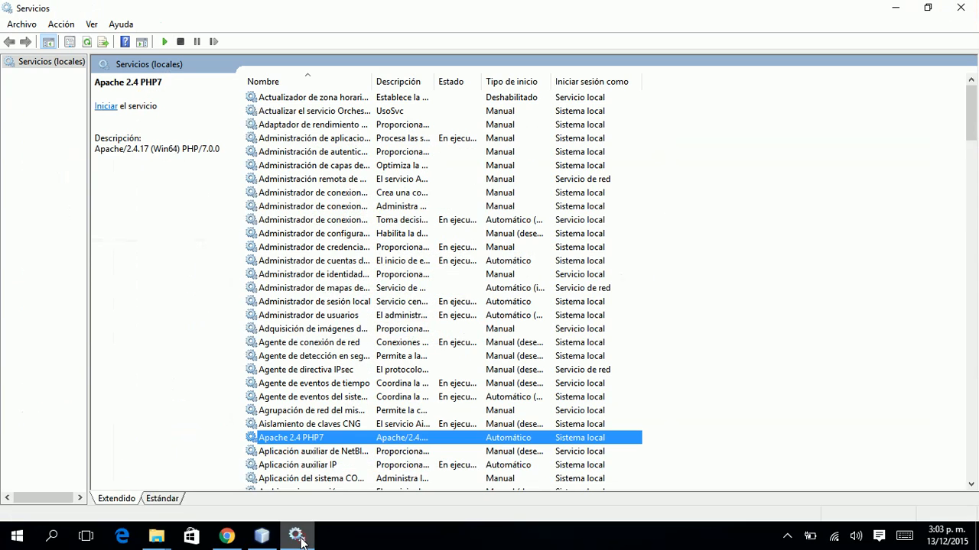
pyautogui.rightClick(318, 436)
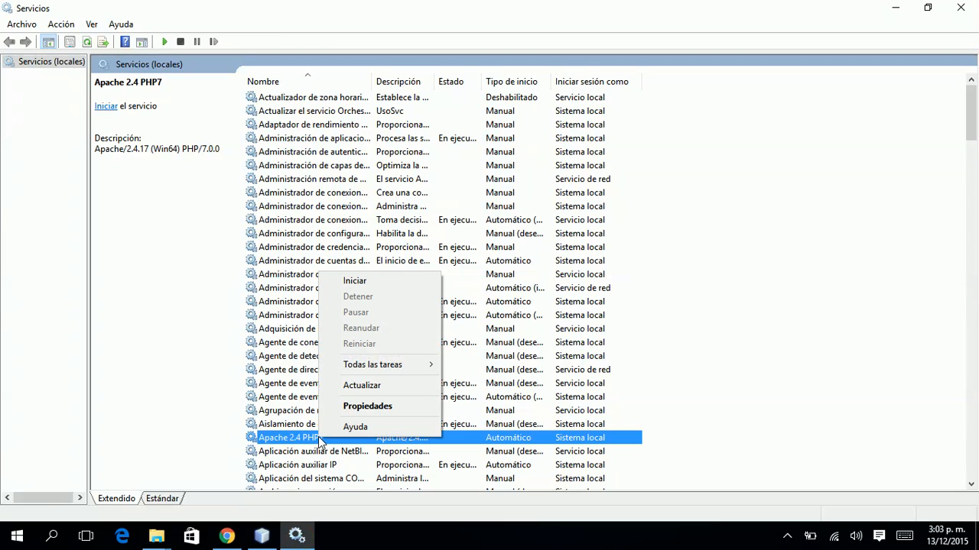
pyautogui.click(379, 283)
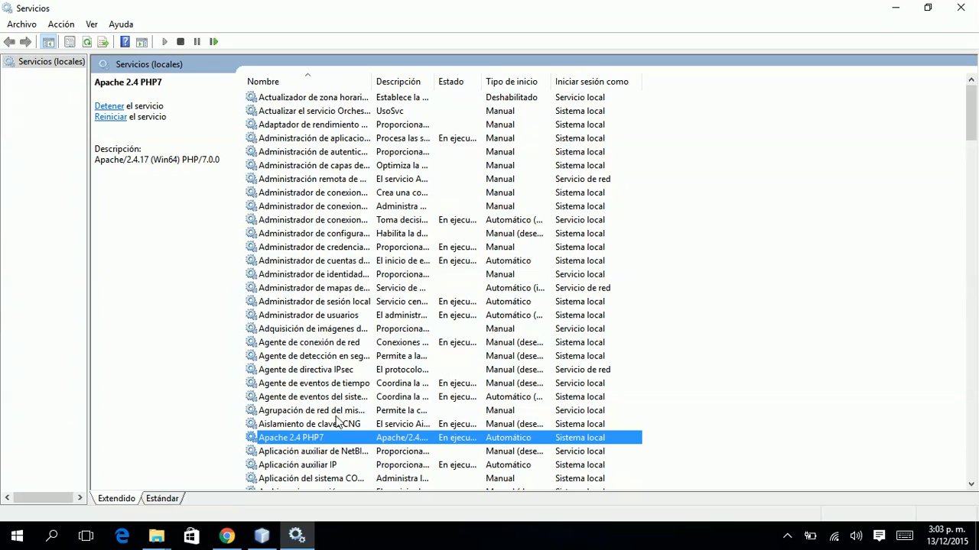
pyautogui.rightClick(337, 437)
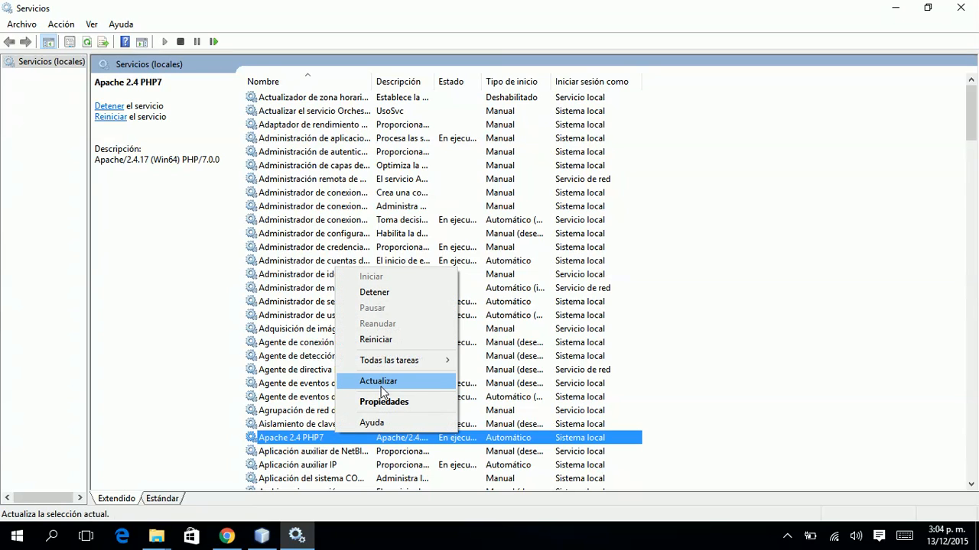
pyautogui.click(381, 389)
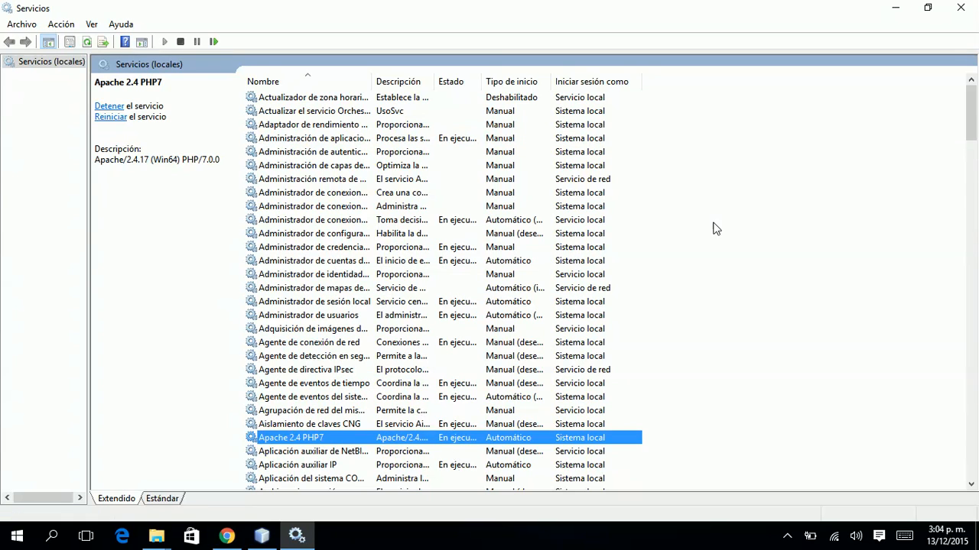
# Close Services and add a phpinfo(); call to mysql.php in NetBeans, then return to Chrome.
pyautogui.click(960, 9)
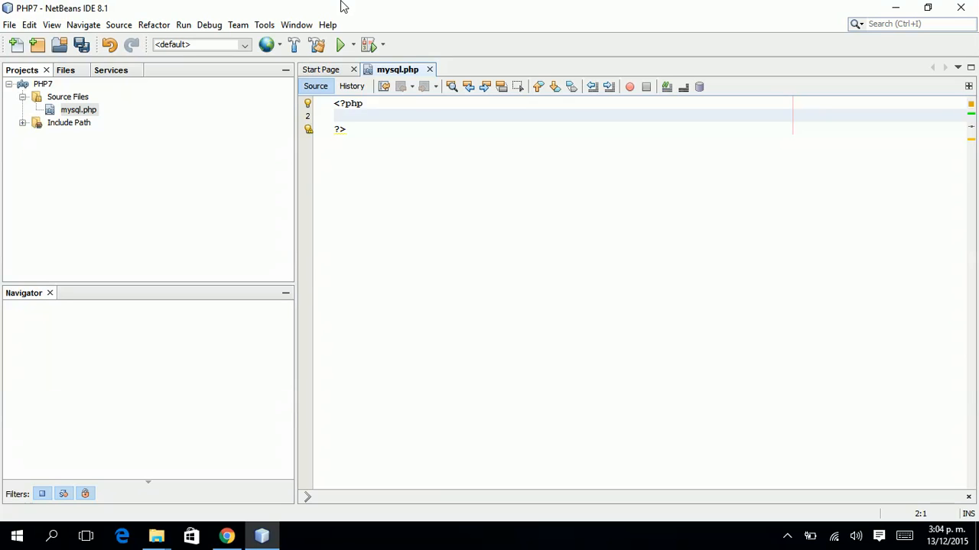
pyautogui.write('hpinfo')
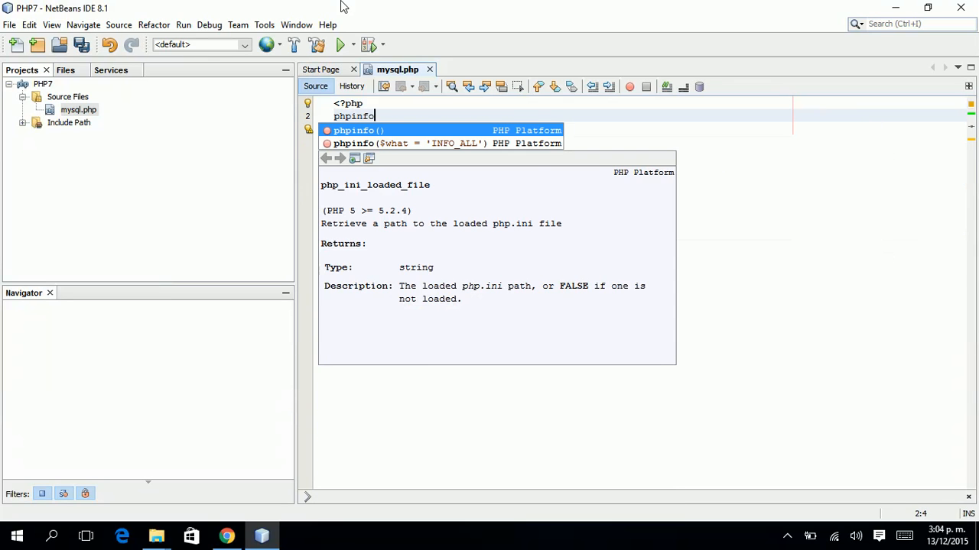
pyautogui.press('Return')
pyautogui.write(');')
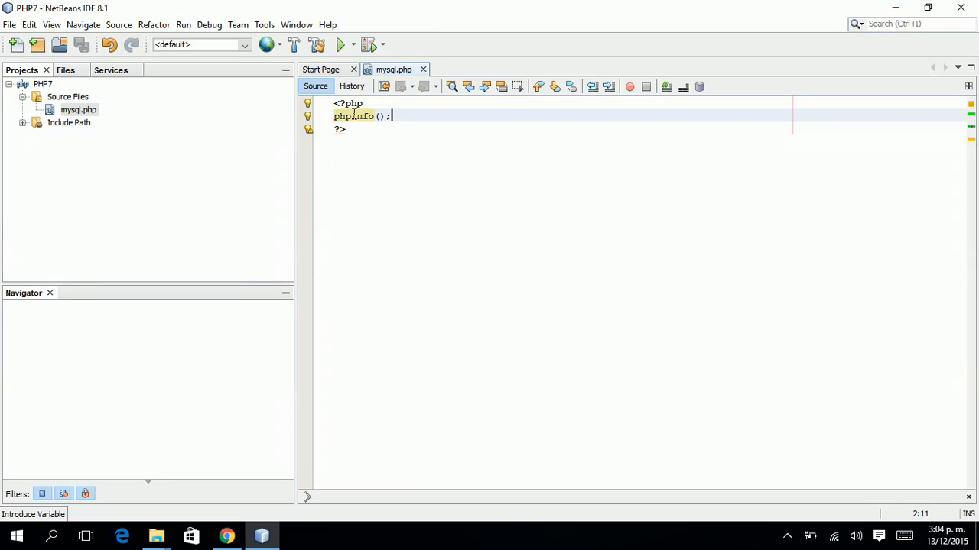
pyautogui.hotkey('alt', 'Tab')
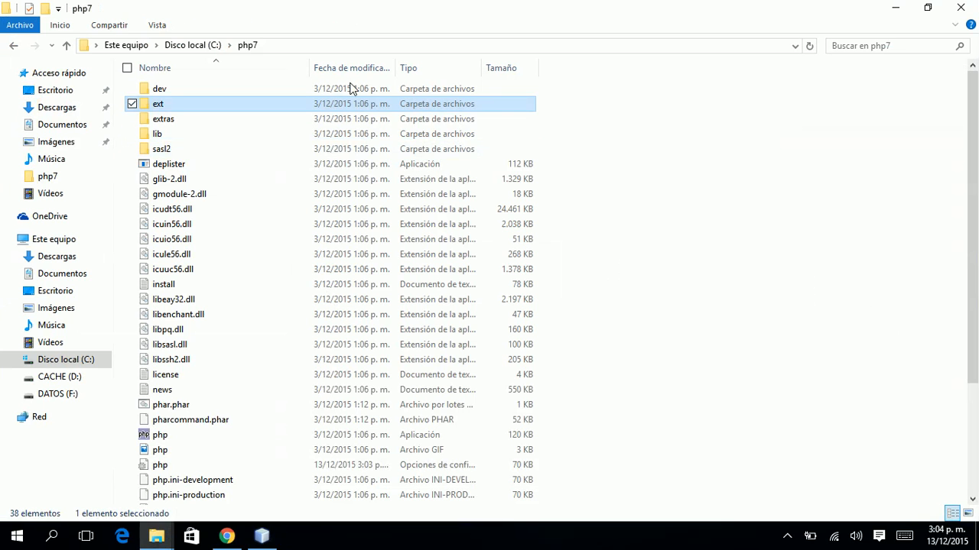
pyautogui.hotkey('alt', 'Tab')
pyautogui.press('Tab')
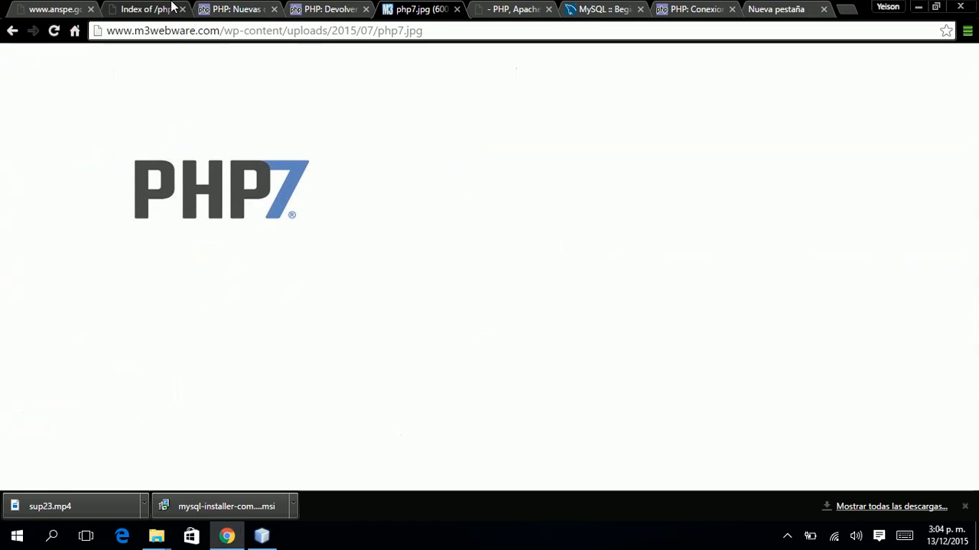
# Load 127.0.0.1/php7/mysql.php in the Index of /php7 tab.
pyautogui.click(174, 7)
pyautogui.click(202, 31)
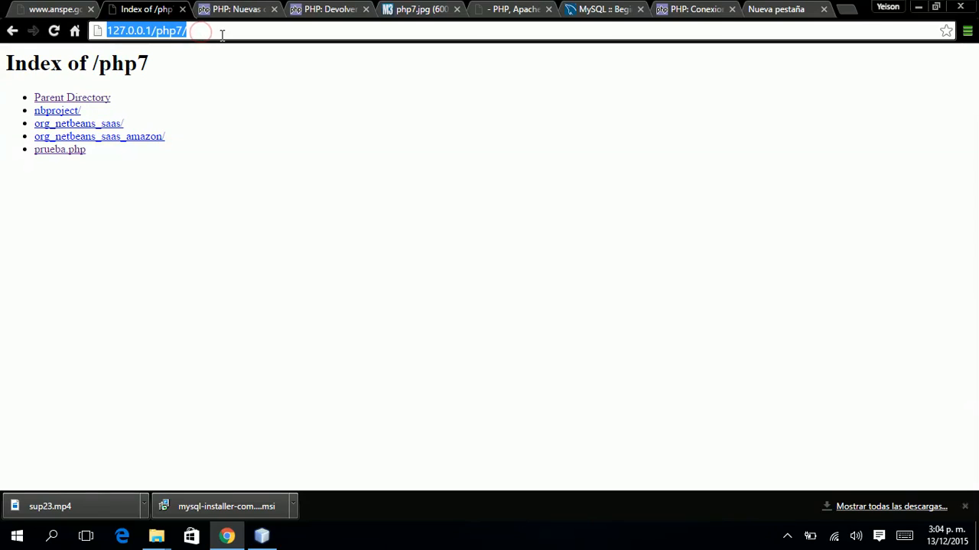
pyautogui.click(220, 33)
pyautogui.write('mysql.php')
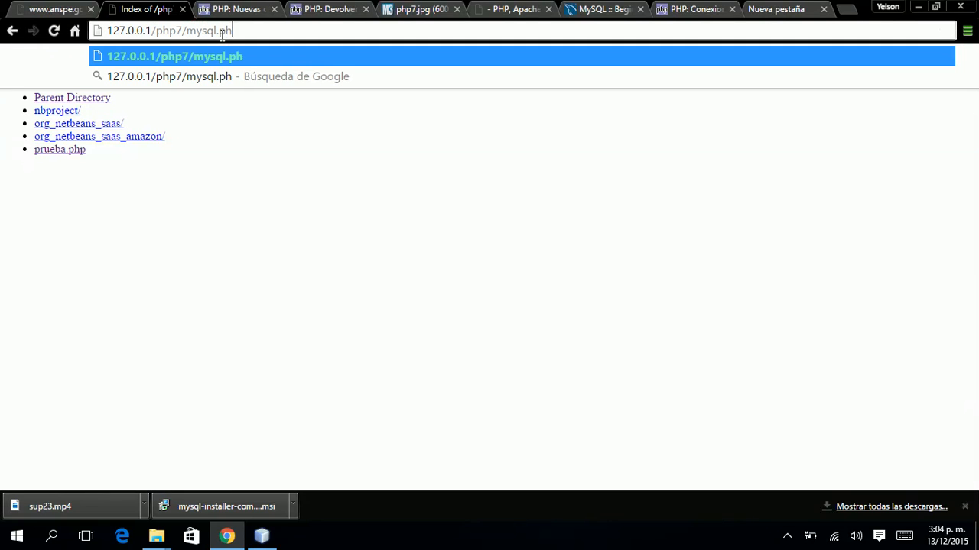
pyautogui.press('Return')
# Scroll to the PDO section and highlight the mysql driver and pdo_mysql client API version.
pyautogui.scroll(-7, 404, 178)
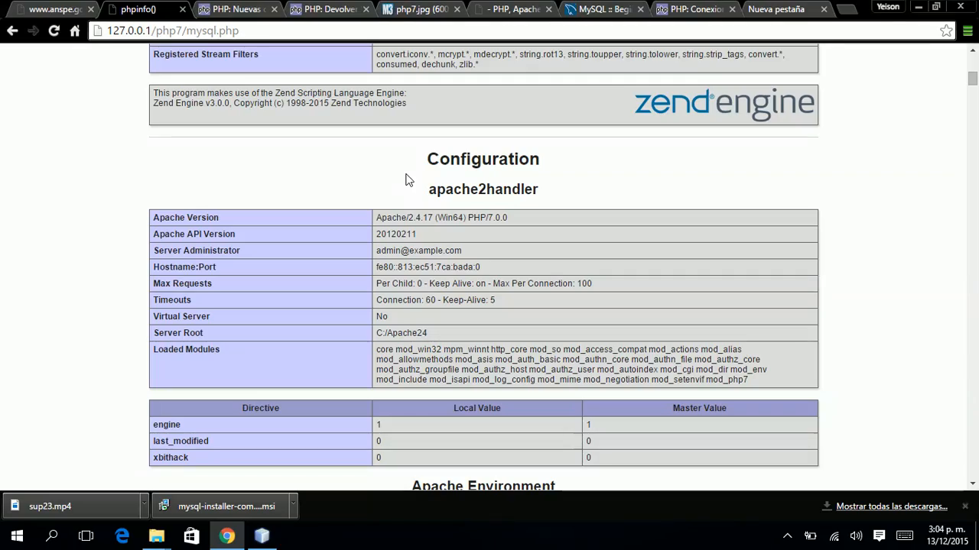
pyautogui.scroll(-20, 406, 180)
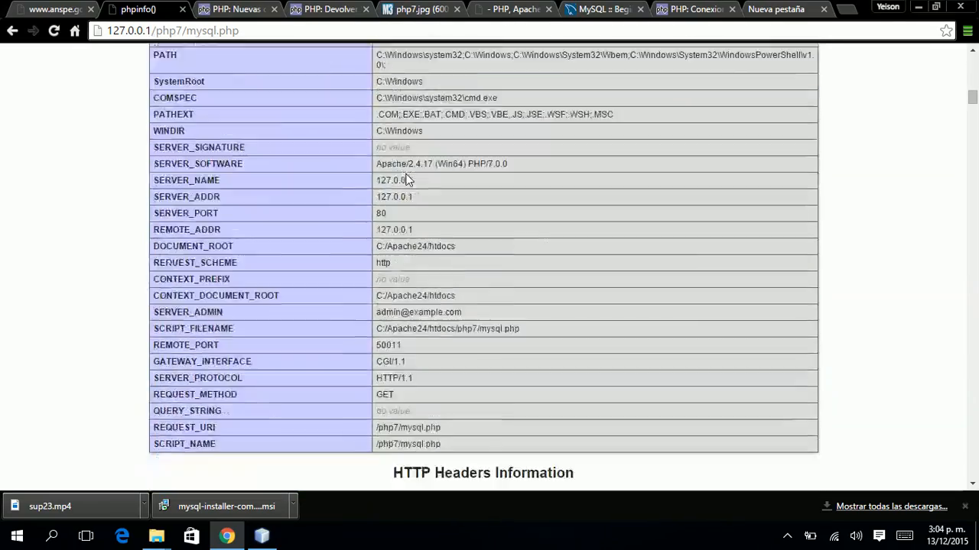
pyautogui.scroll(-20, 406, 180)
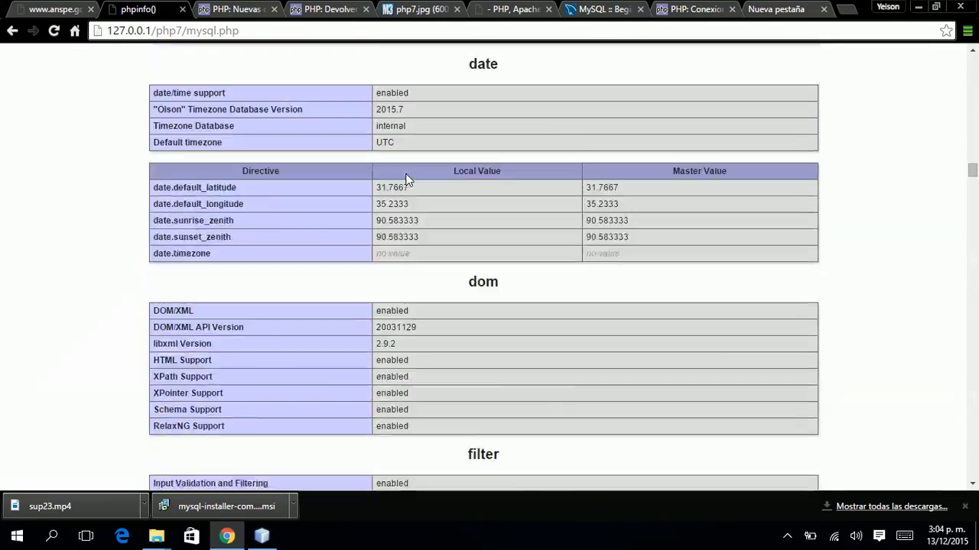
pyautogui.scroll(-20, 406, 179)
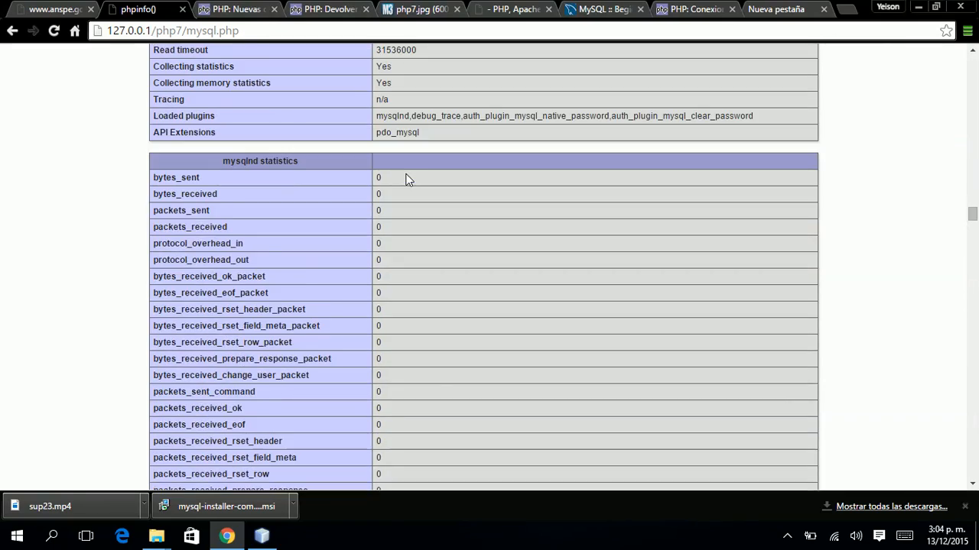
pyautogui.scroll(-20, 406, 179)
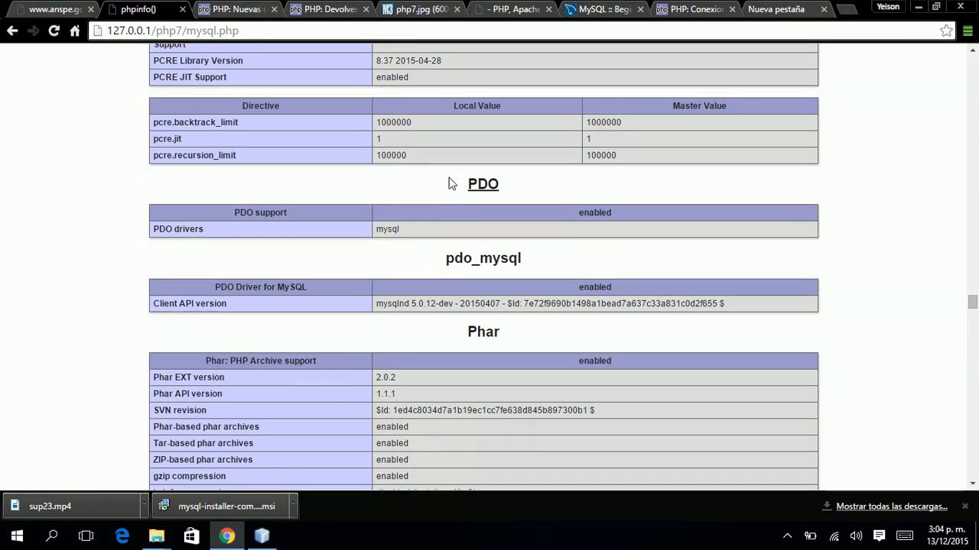
pyautogui.doubleClick(483, 184)
pyautogui.doubleClick(380, 230)
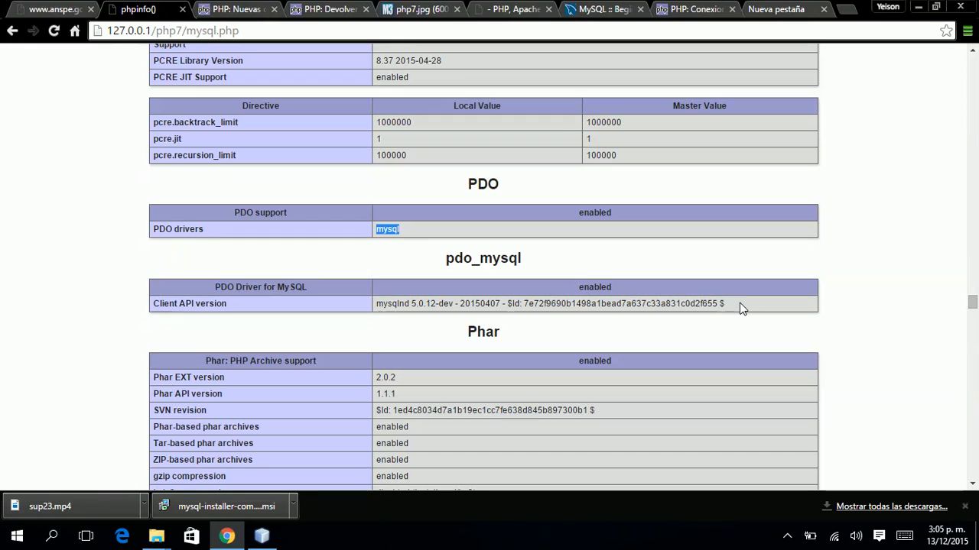
pyautogui.moveTo(728, 303); pyautogui.dragTo(380, 306)
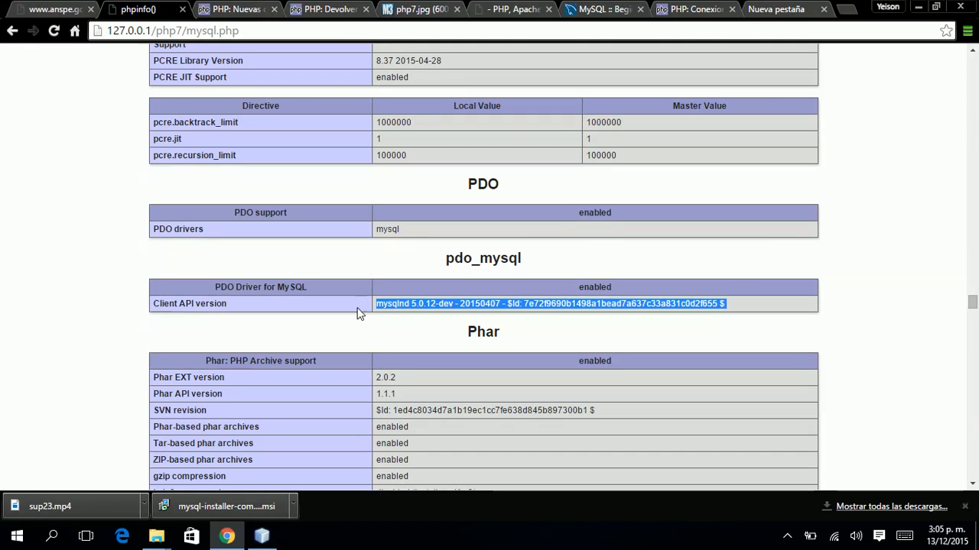
pyautogui.doubleClick(482, 304)
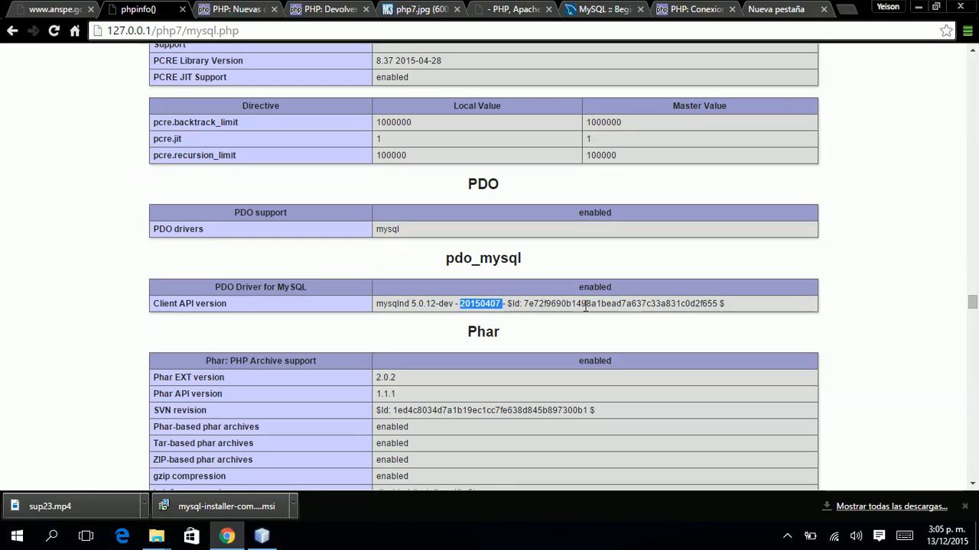
pyautogui.click(834, 364)
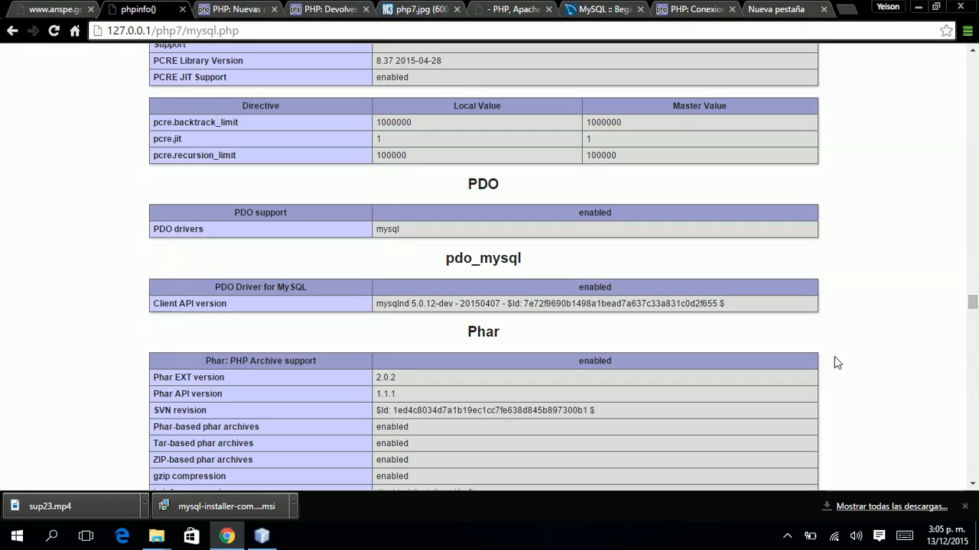
pyautogui.click(764, 16)
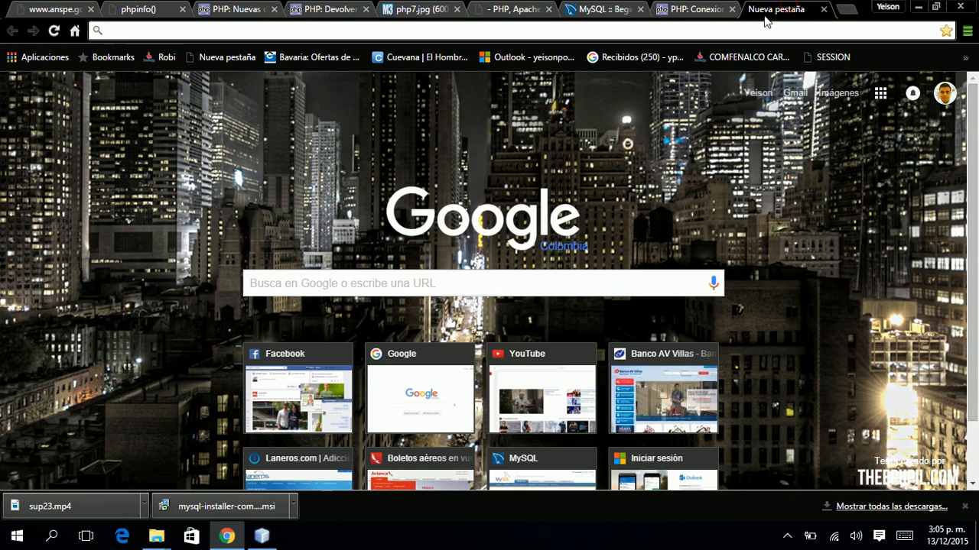
pyautogui.write('www')
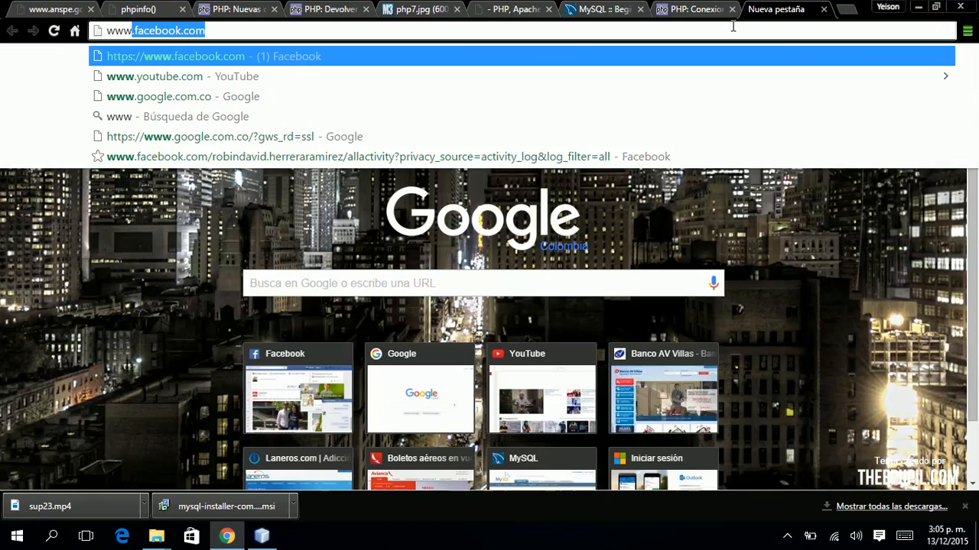
pyautogui.write('.')
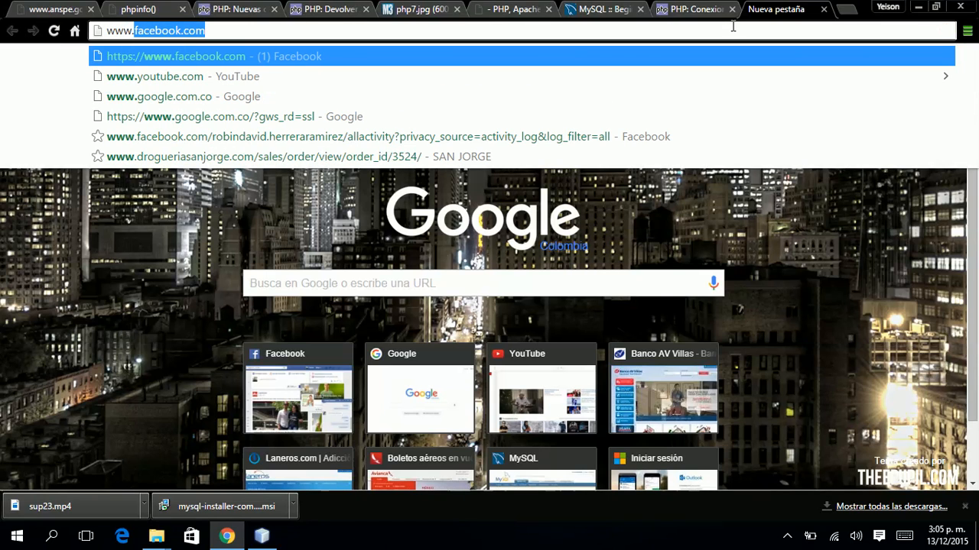
pyautogui.write('mysql.')
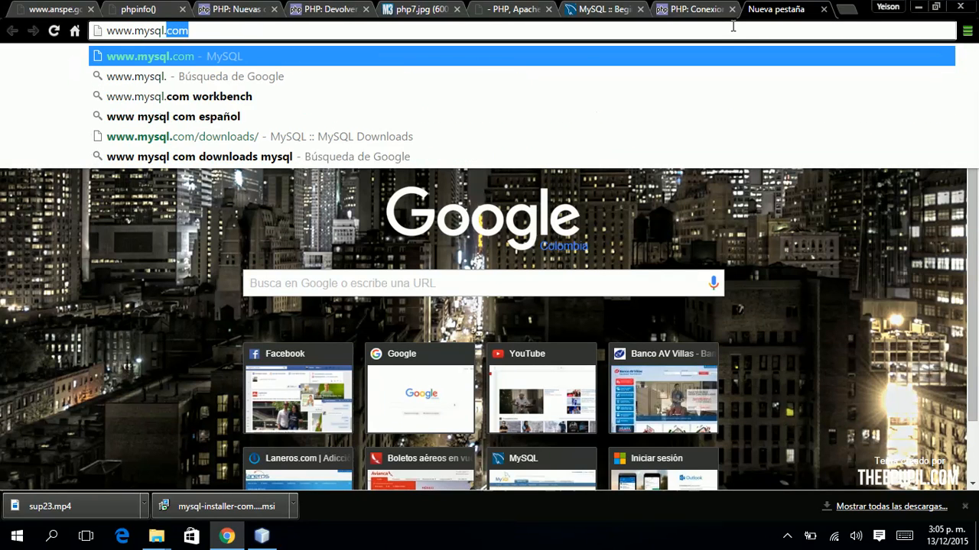
pyautogui.write('com')
pyautogui.press('Return')
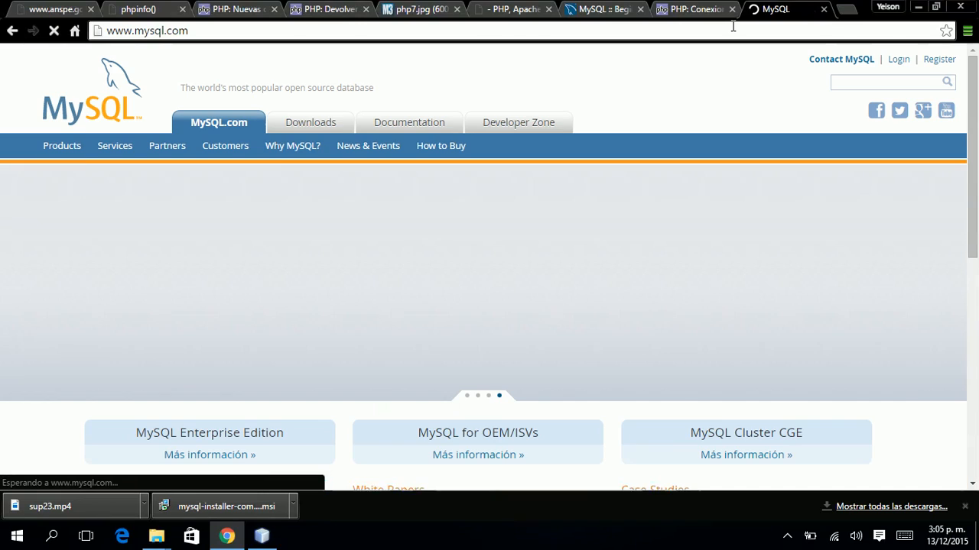
# Go to the MySQL Downloads page and its Community downloads section.
pyautogui.click(310, 126)
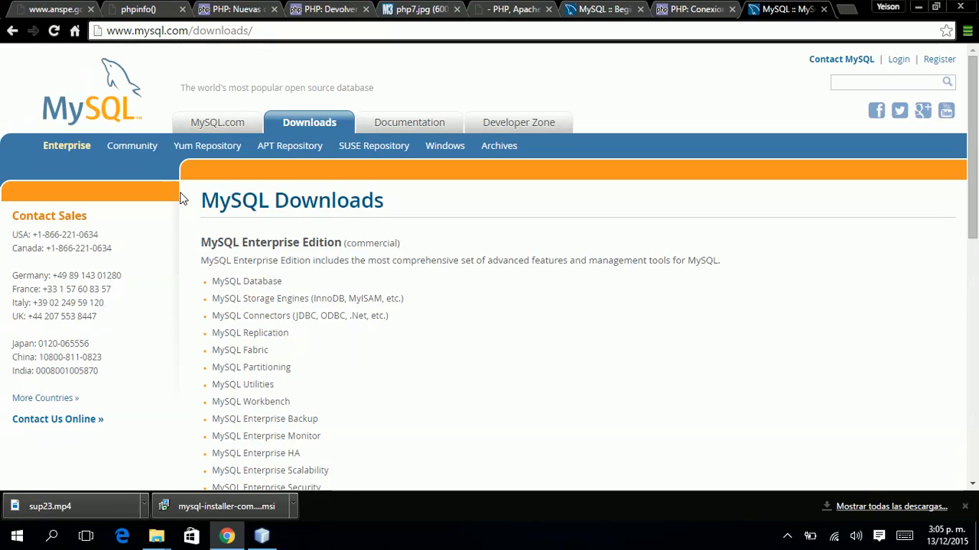
pyautogui.scroll(-1, 273, 309)
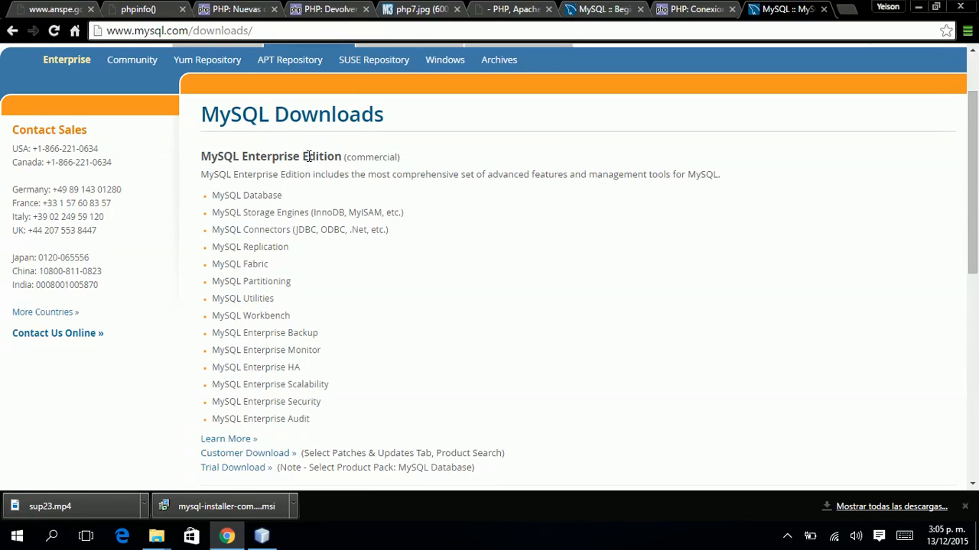
pyautogui.scroll(1, 346, 155)
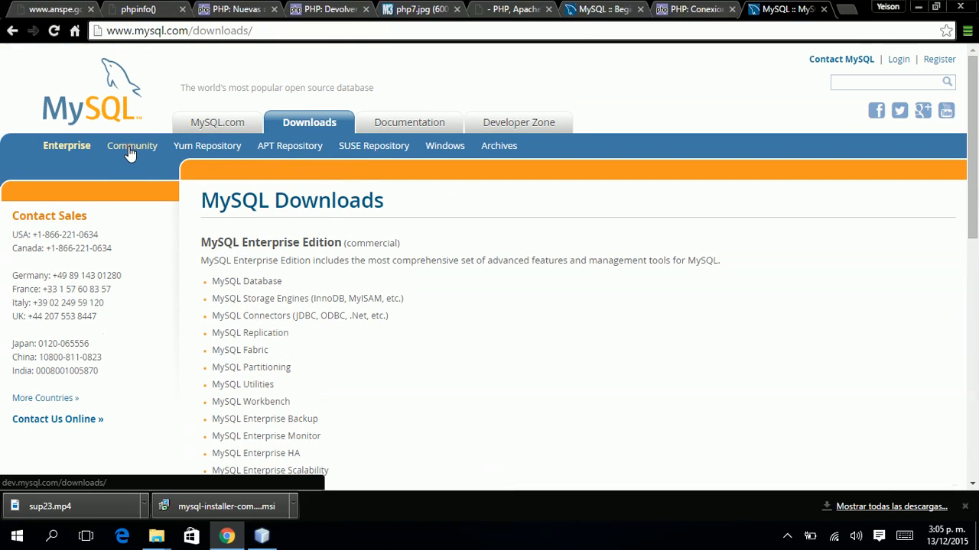
pyautogui.click(130, 151)
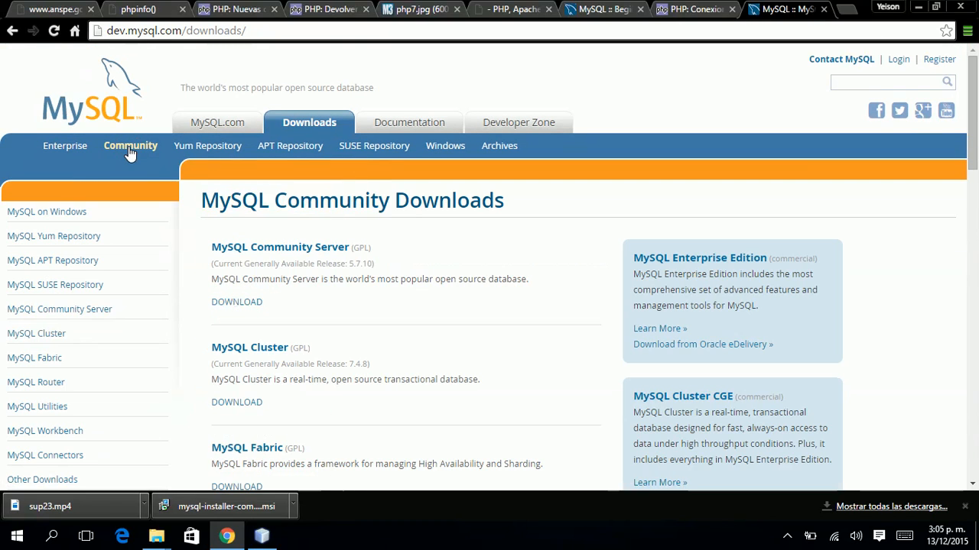
# Open MySQL Community Server 5.7.10 and scroll to the Windows MySQL Installer 5.7 download.
pyautogui.click(212, 248)
pyautogui.scroll(-3, 436, 262)
pyautogui.scroll(-2, 459, 268)
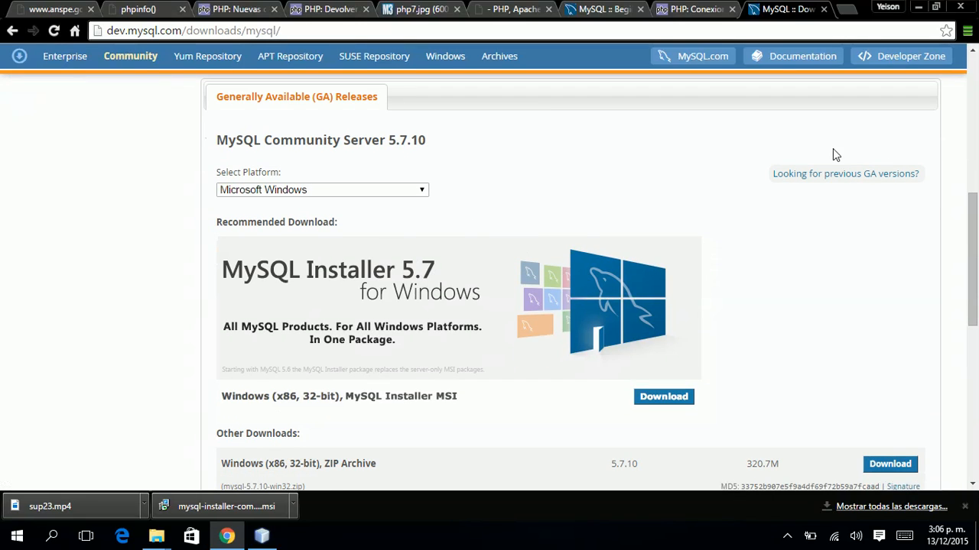
pyautogui.scroll(-1, 864, 151)
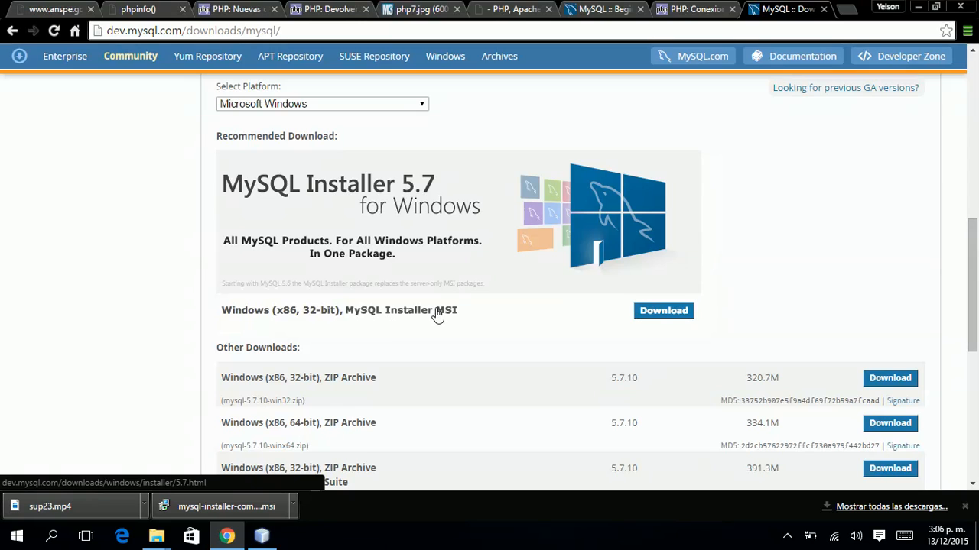
# Open the MySQL Installer MSI download page and review the 5.7.10 installers.
pyautogui.click(661, 316)
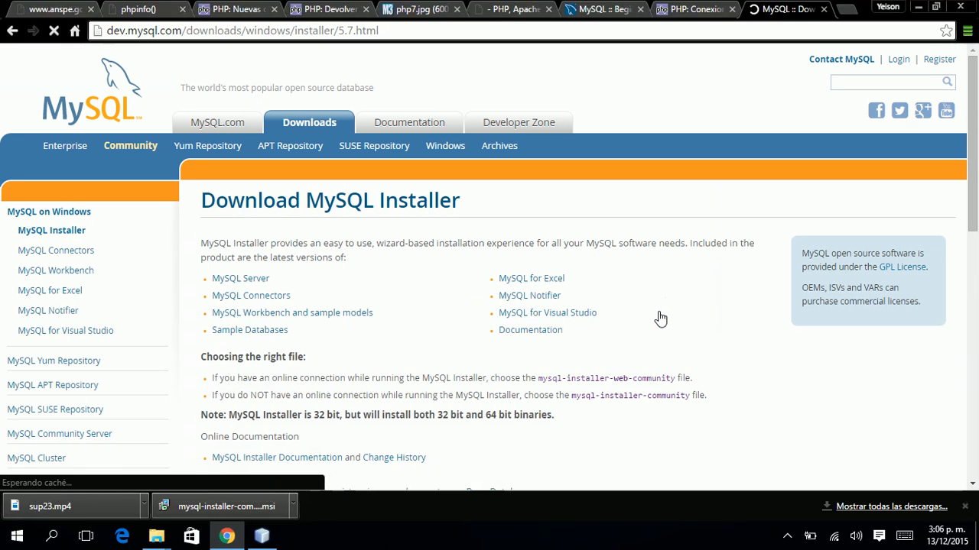
pyautogui.scroll(-4, 661, 318)
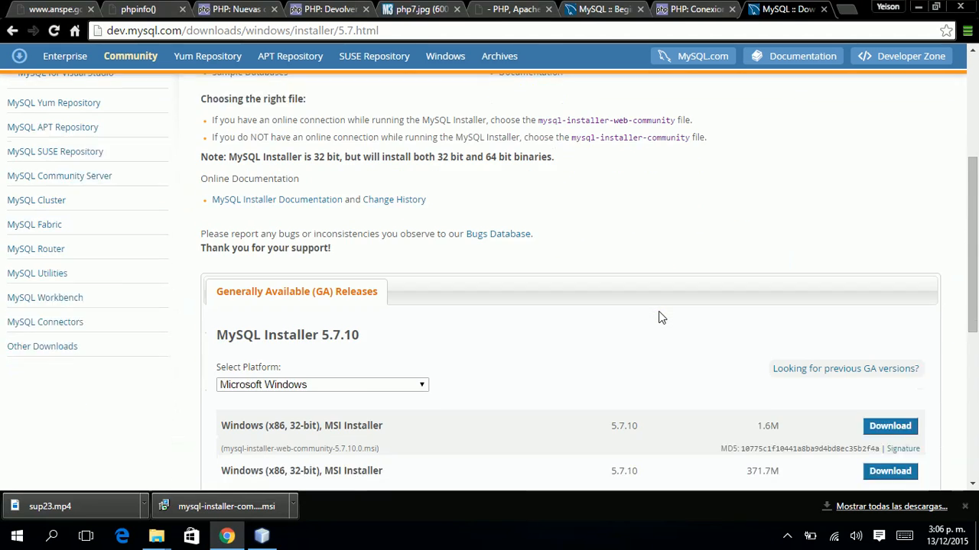
pyautogui.scroll(-2, 660, 317)
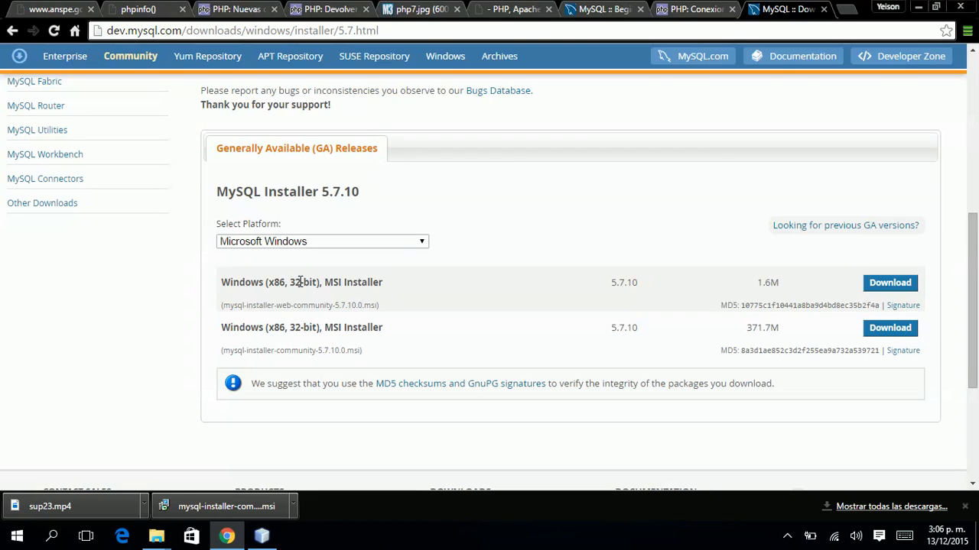
pyautogui.scroll(3, 307, 321)
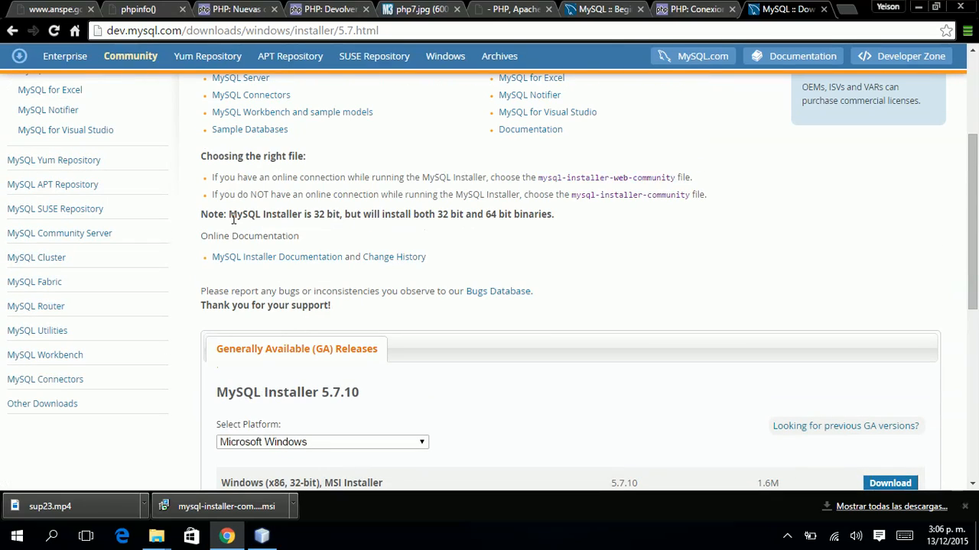
pyautogui.scroll(1, 459, 253)
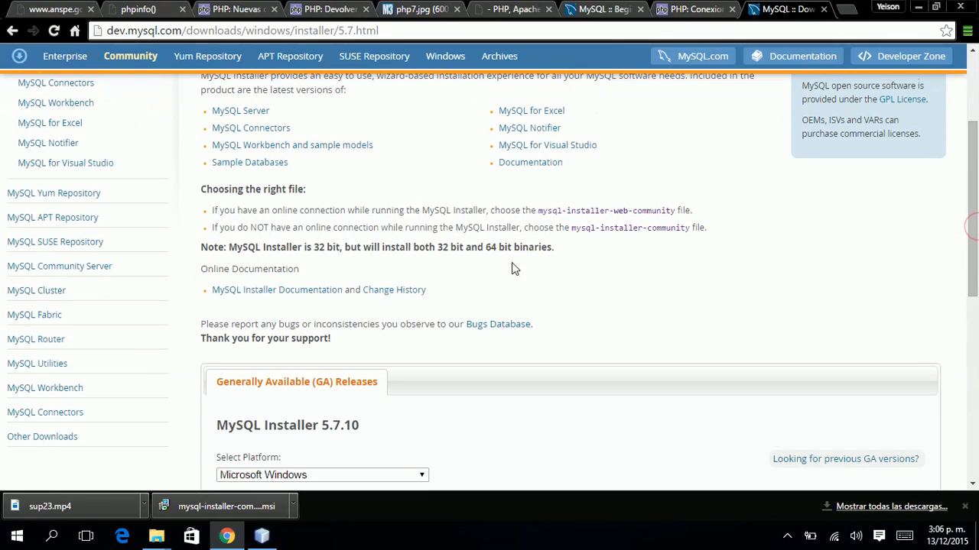
# Highlight the 32-bit / both-architectures note and the full 371.7M MSI row.
pyautogui.moveTo(229, 247); pyautogui.dragTo(340, 247)
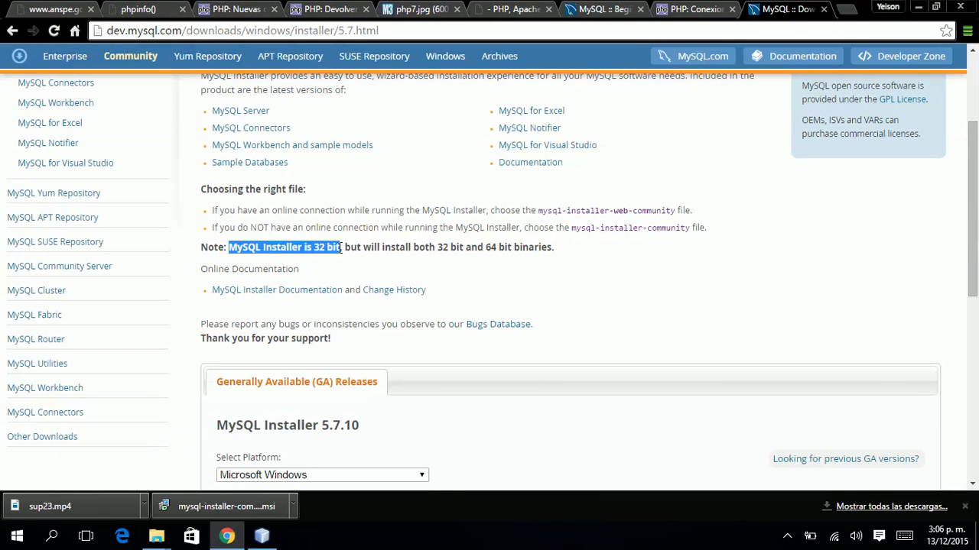
pyautogui.moveTo(345, 247); pyautogui.dragTo(464, 250)
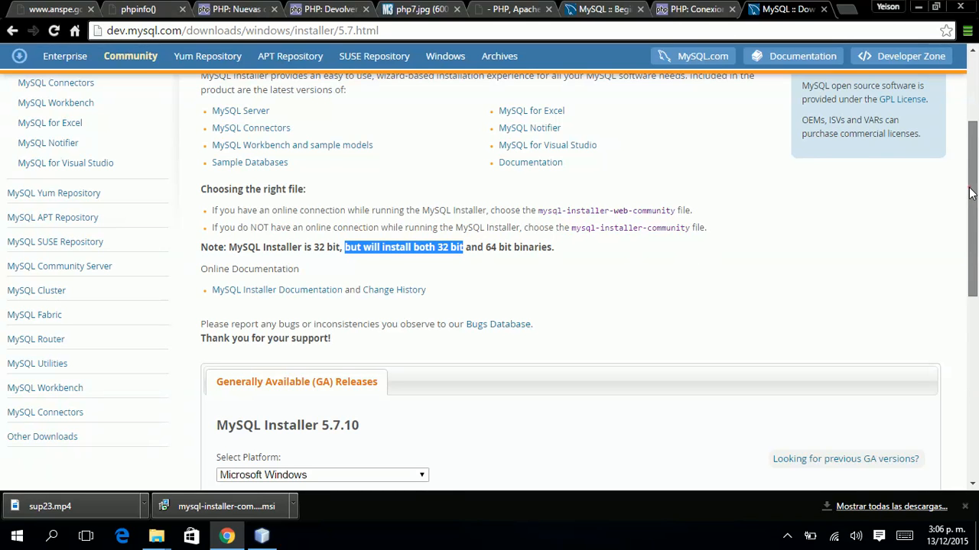
pyautogui.moveTo(969, 187); pyautogui.dragTo(975, 285)
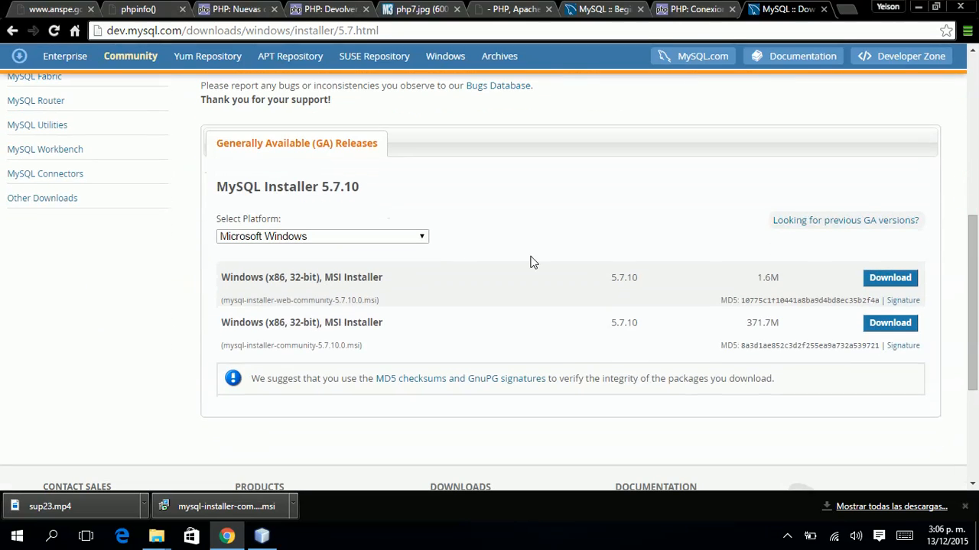
pyautogui.moveTo(324, 322); pyautogui.dragTo(389, 323)
pyautogui.click(389, 321)
# Start downloading the 371.7M full MSI installer without logging in.
pyautogui.click(890, 327)
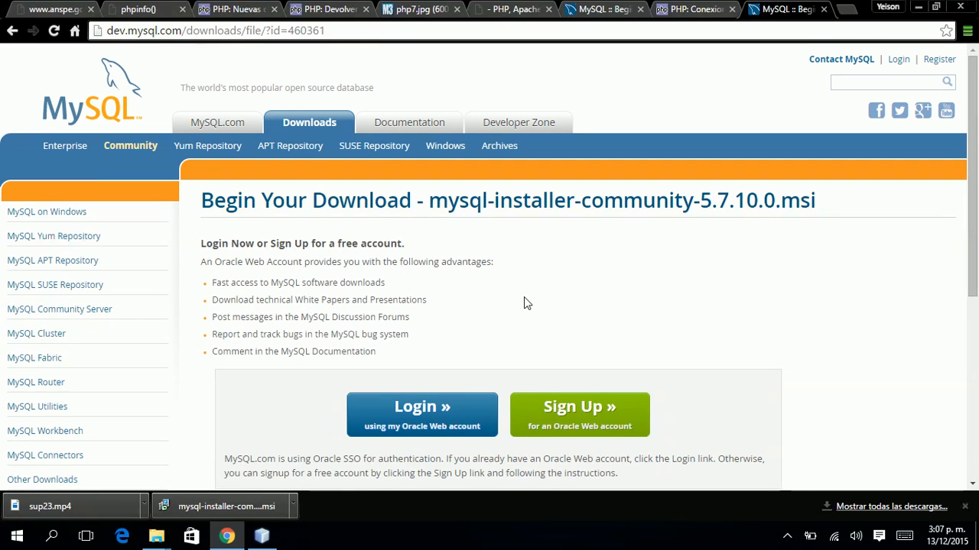
pyautogui.scroll(-2, 524, 300)
pyautogui.scroll(-3, 524, 300)
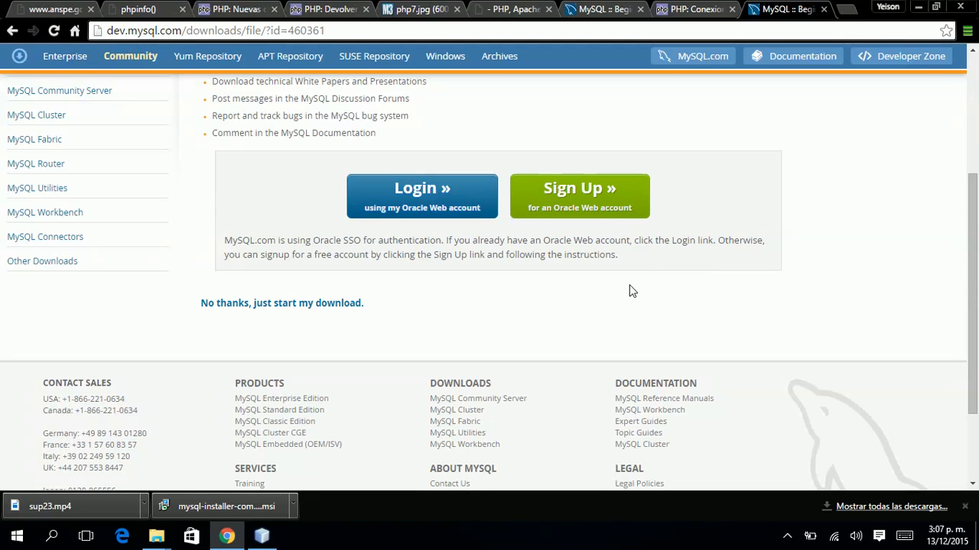
pyautogui.click(264, 306)
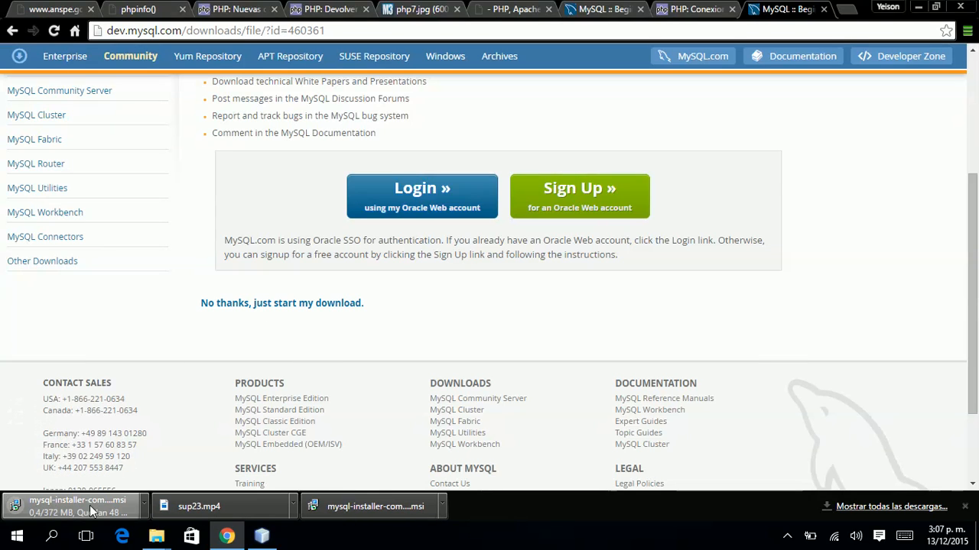
# Cancel the new installer download and open the previously downloaded MySQL installer MSI.
pyautogui.click(145, 506)
pyautogui.click(181, 483)
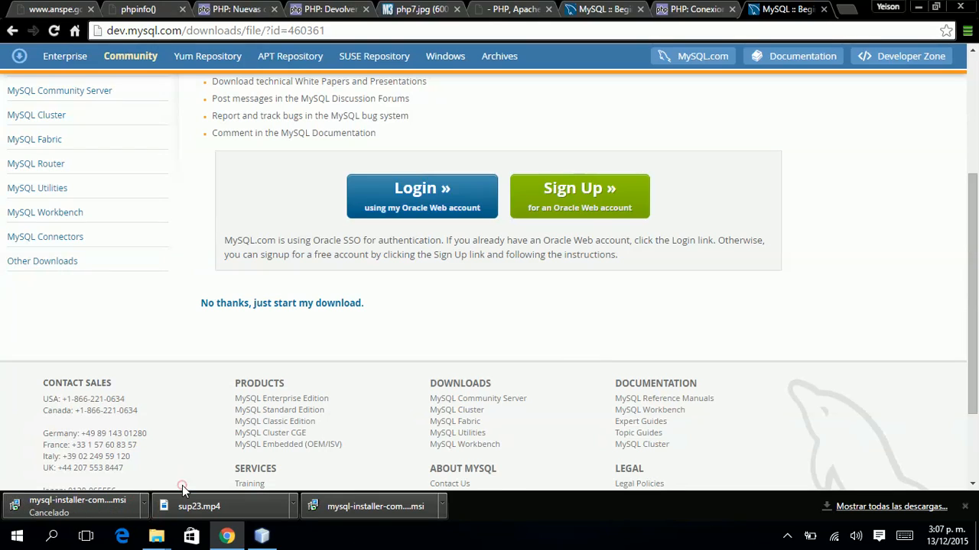
pyautogui.click(392, 510)
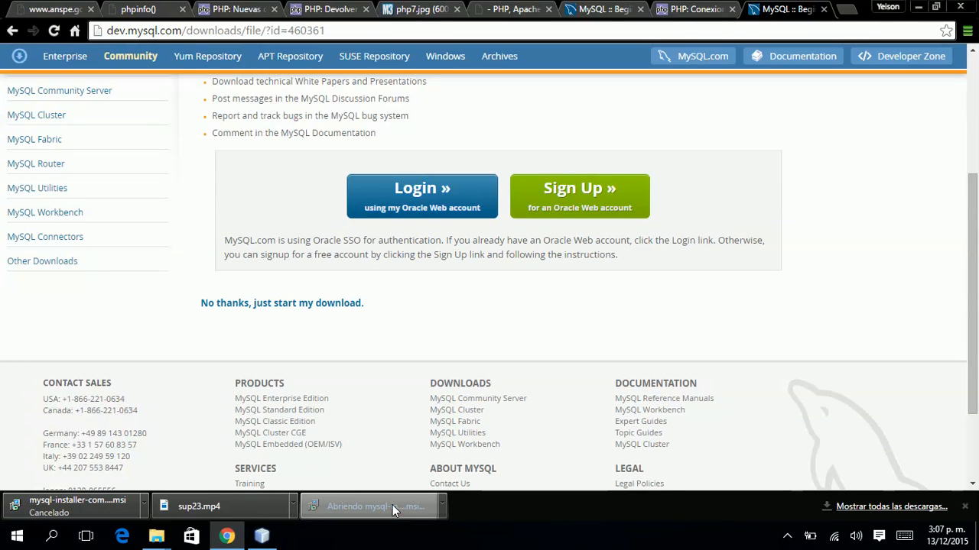
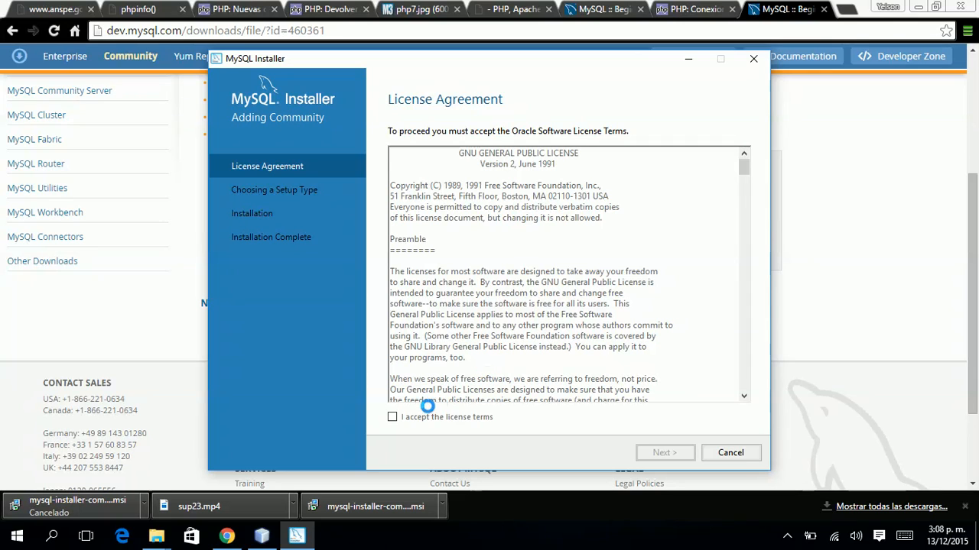
# Accept the MySQL license terms and keep the Developer Default setup type.
pyautogui.click(392, 413)
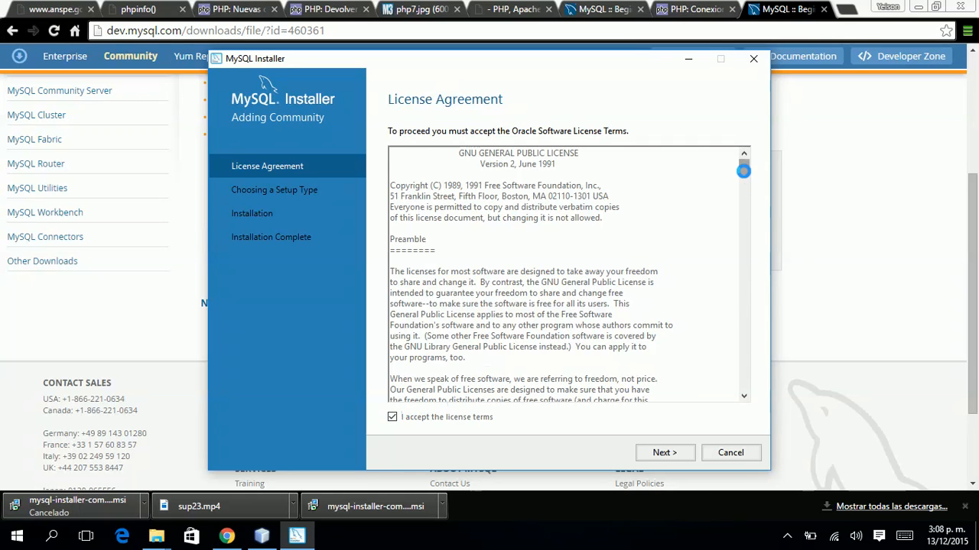
pyautogui.moveTo(743, 167); pyautogui.dragTo(752, 378)
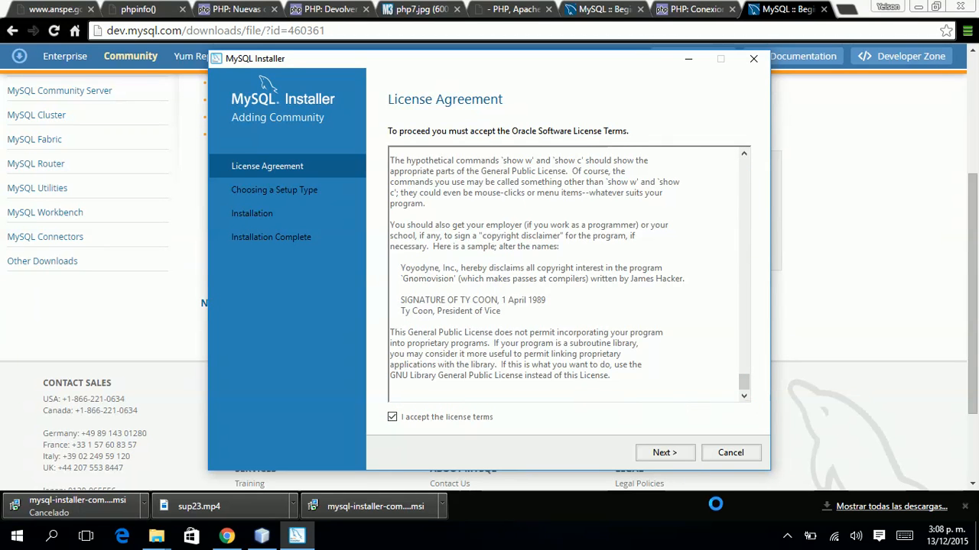
pyautogui.click(664, 453)
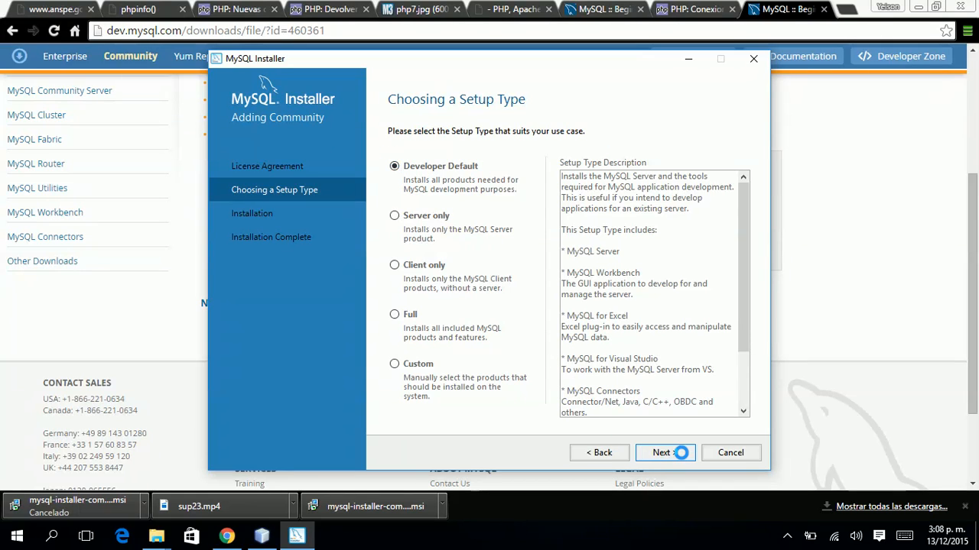
pyautogui.click(661, 452)
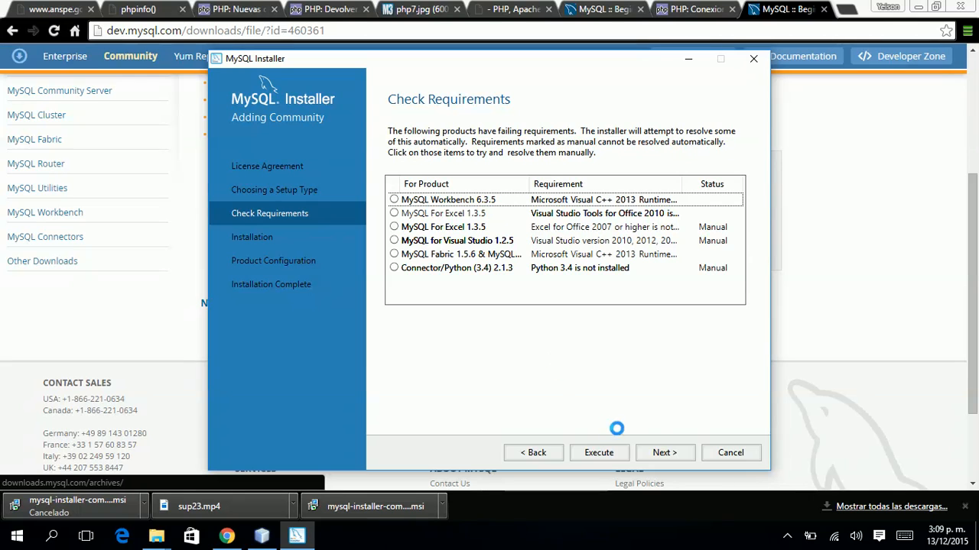
# Skip the missing requirements and install the Developer Default products; only Connector/ODBC 5.3.4 fails.
pyautogui.click(666, 452)
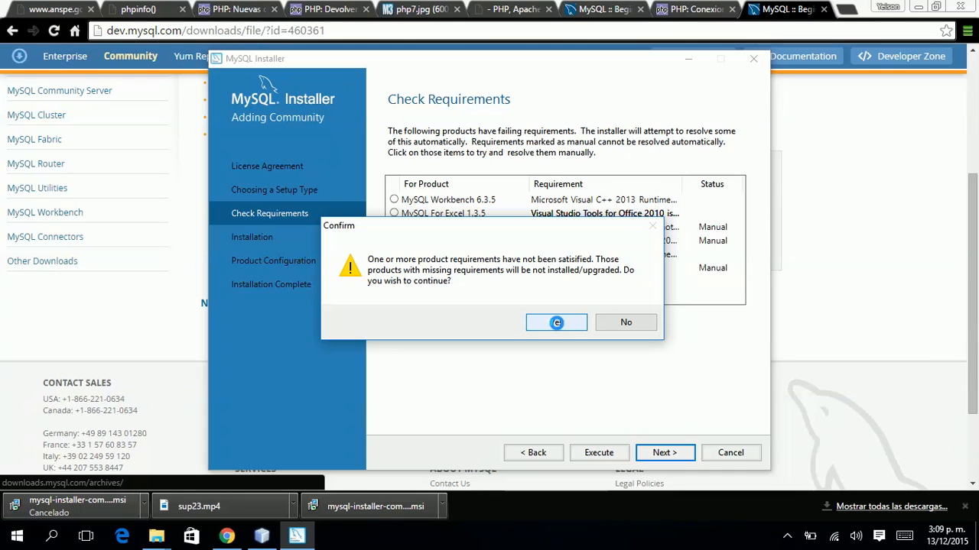
pyautogui.click(557, 322)
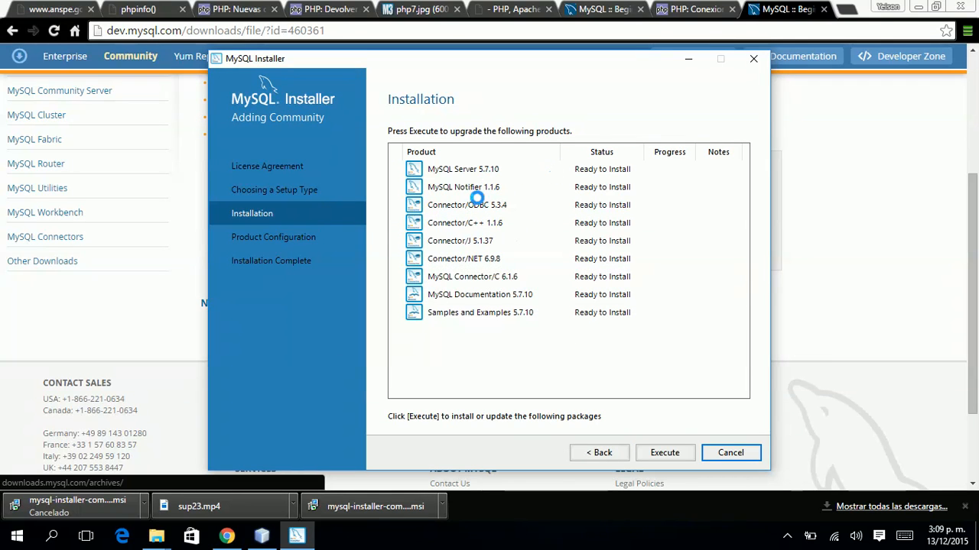
pyautogui.click(458, 256)
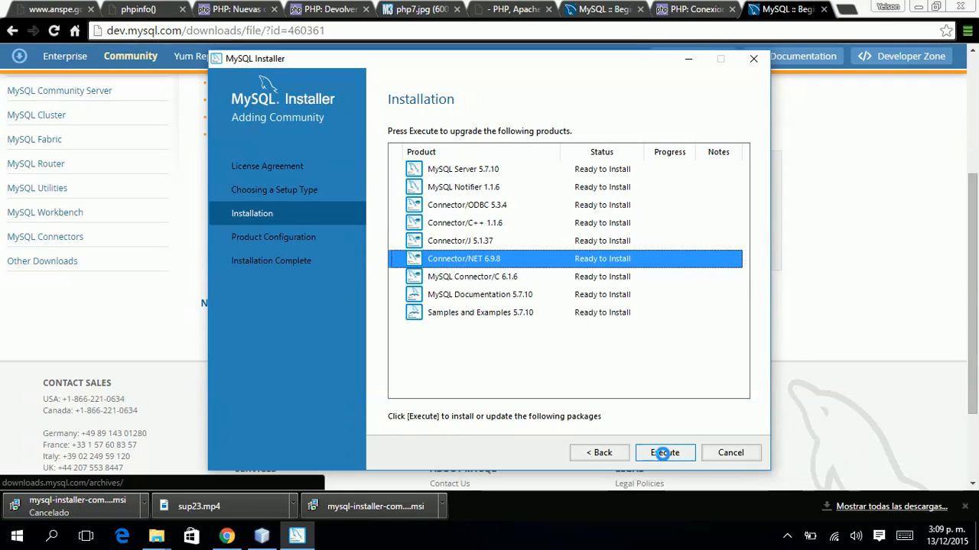
pyautogui.click(665, 453)
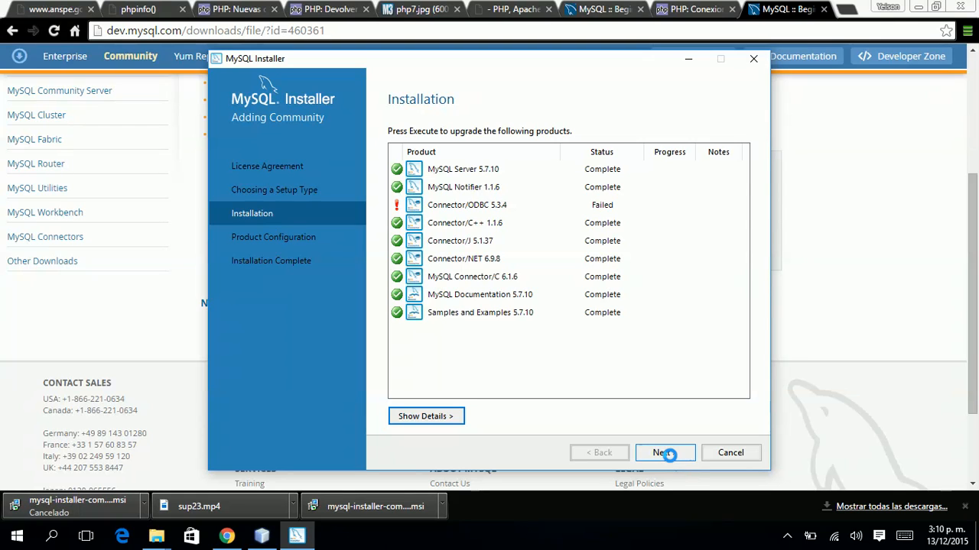
pyautogui.click(663, 453)
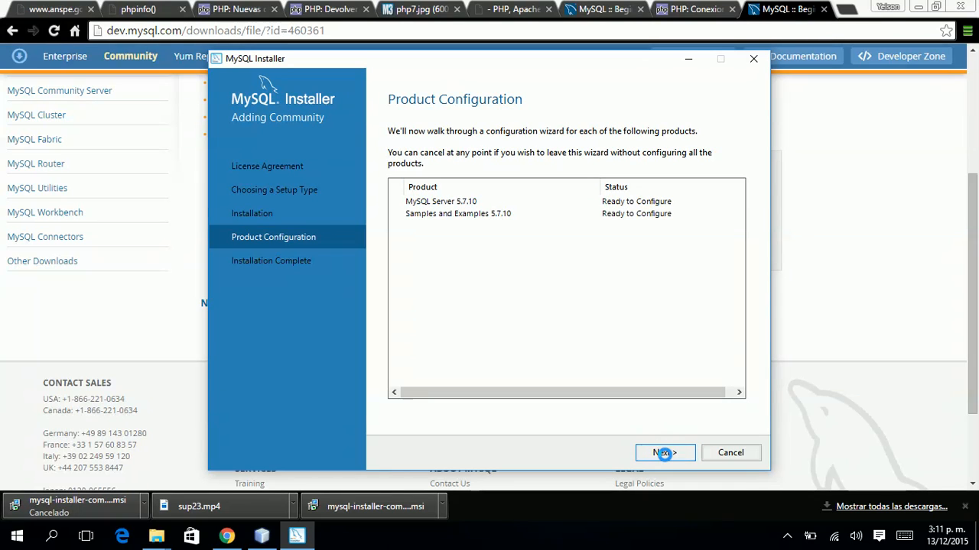
# Begin MySQL Server 5.7.10 configuration and enter the root password in both password fields.
pyautogui.click(663, 453)
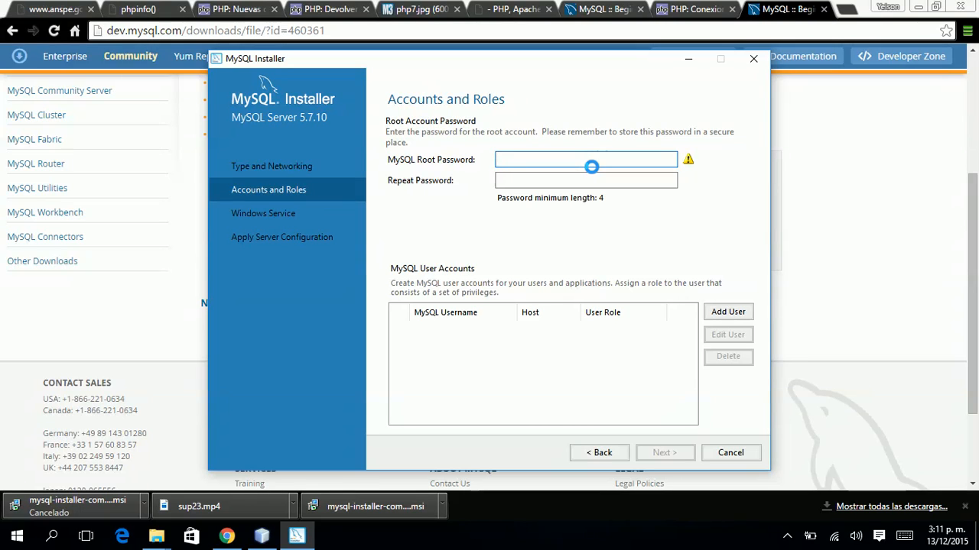
pyautogui.write('3456')
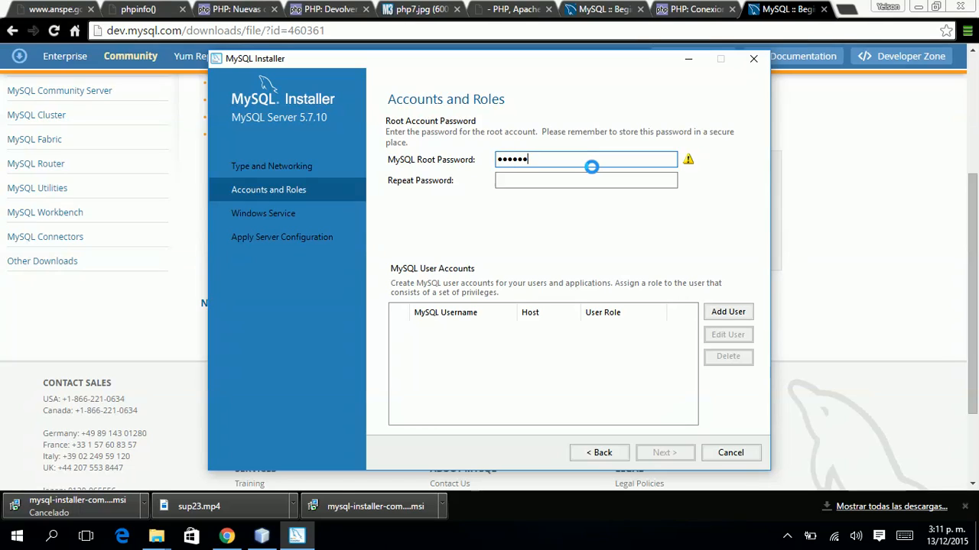
pyautogui.press('Tab')
pyautogui.write('123')
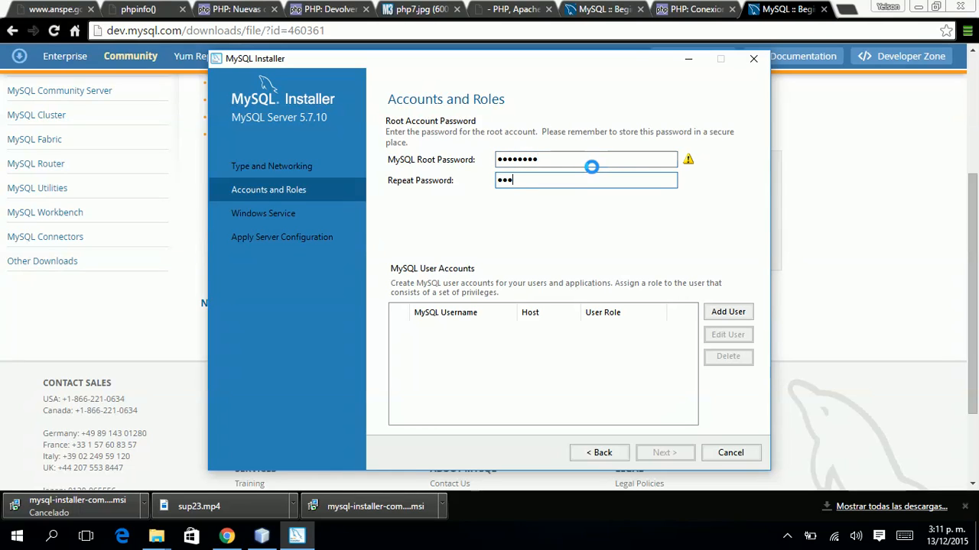
pyautogui.write('45678')
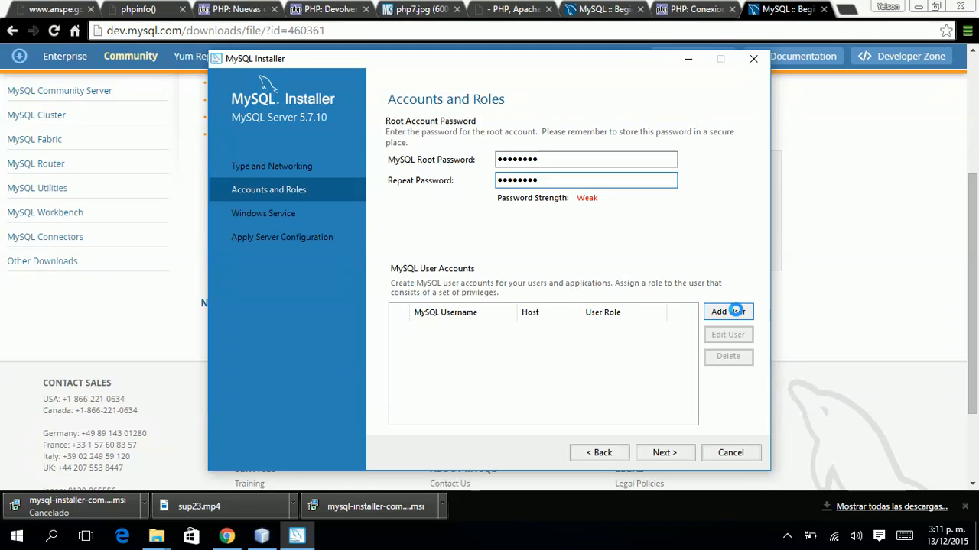
# Add a DB Admin user for <All Hosts (%)> with a username and a confirmed password.
pyautogui.click(735, 311)
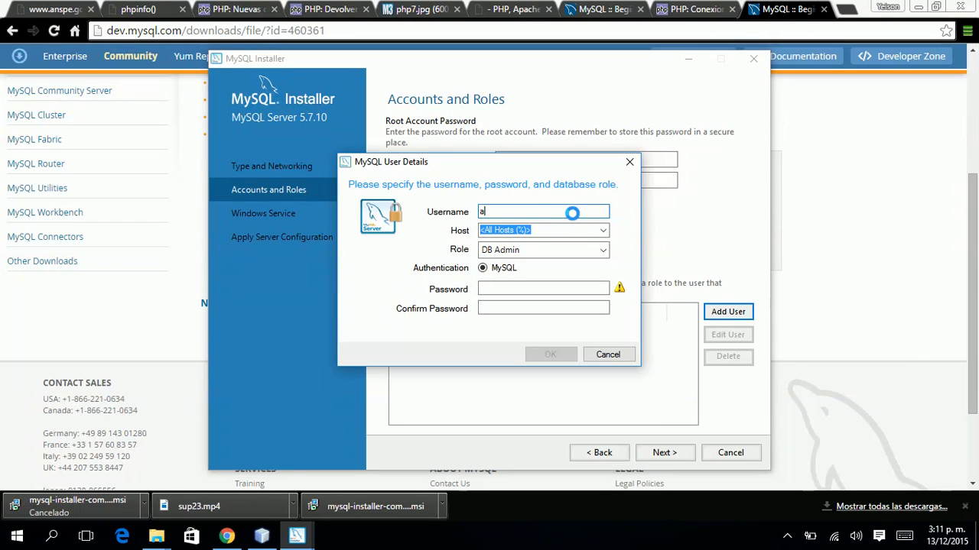
pyautogui.write('ypomares')
pyautogui.click(603, 230)
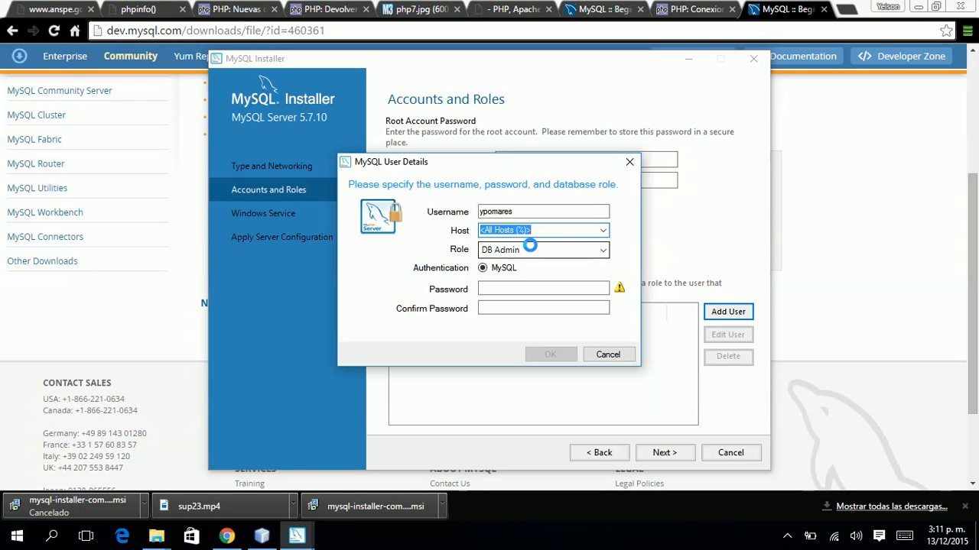
pyautogui.click(603, 250)
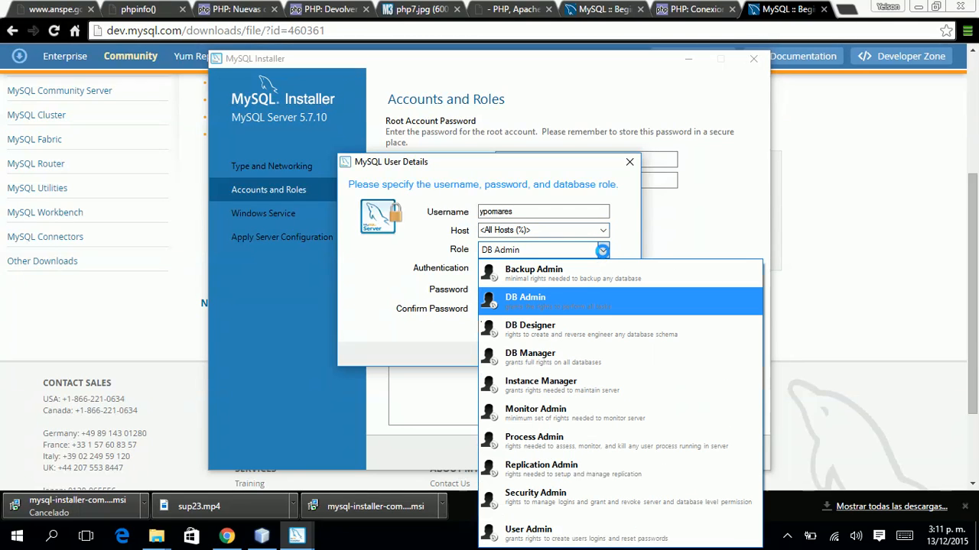
pyautogui.click(602, 250)
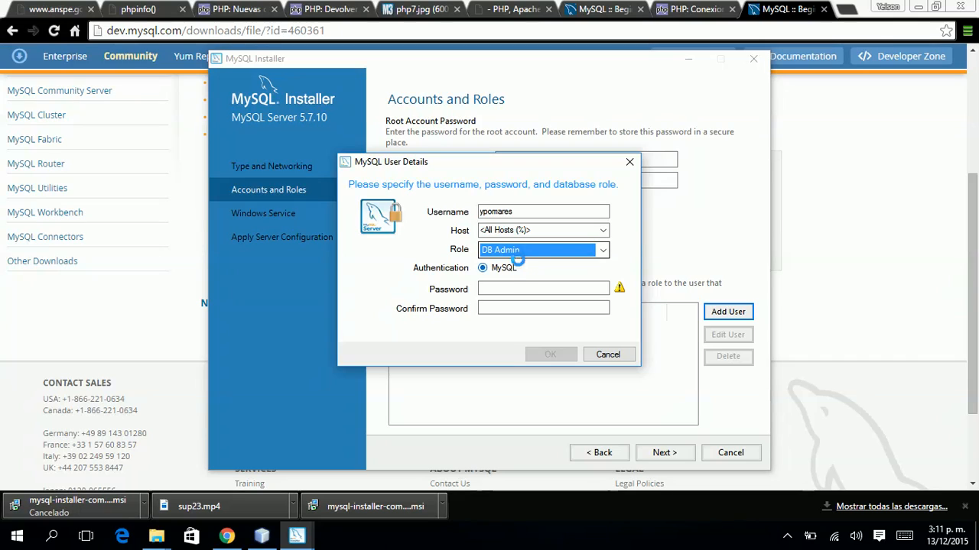
pyautogui.click(520, 287)
pyautogui.write('••••')
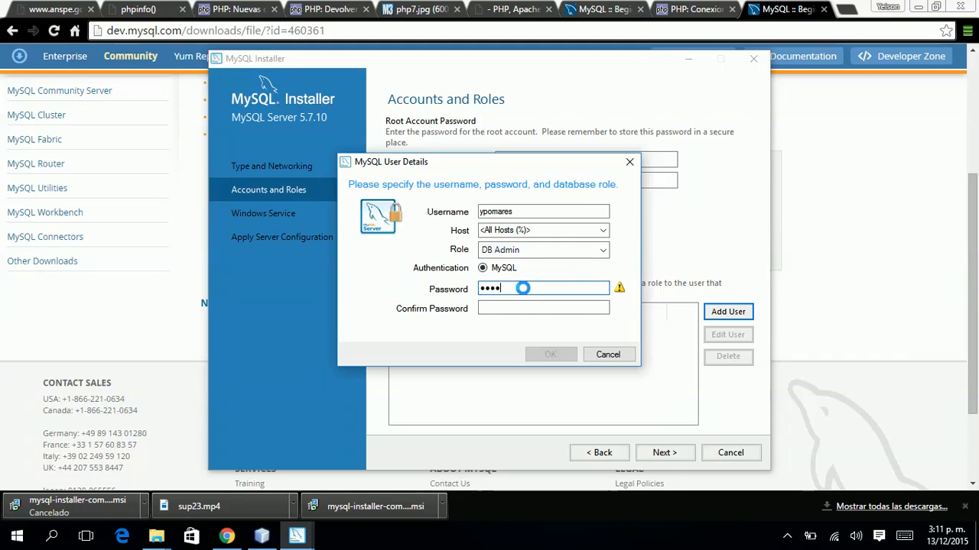
pyautogui.write('•••')
pyautogui.press('Tab')
pyautogui.write('••')
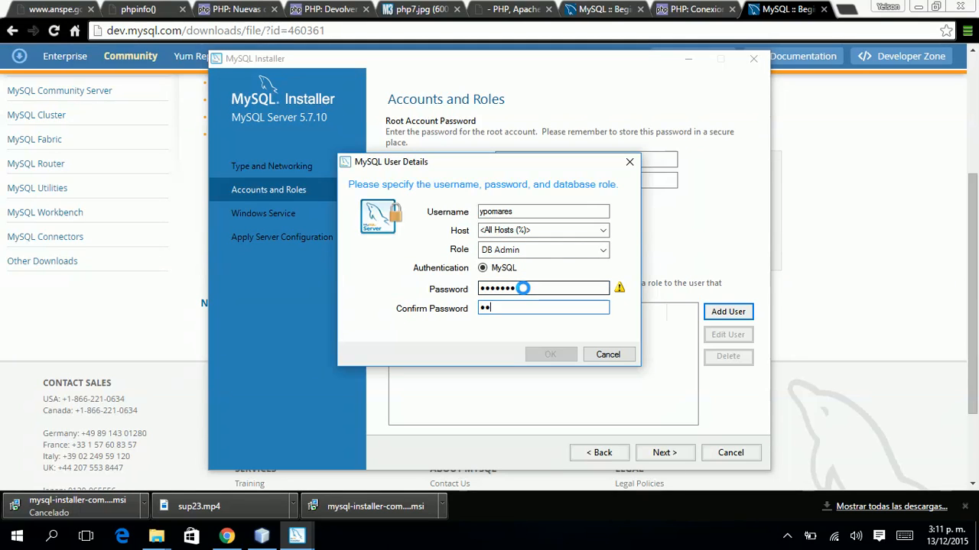
pyautogui.write('••••••')
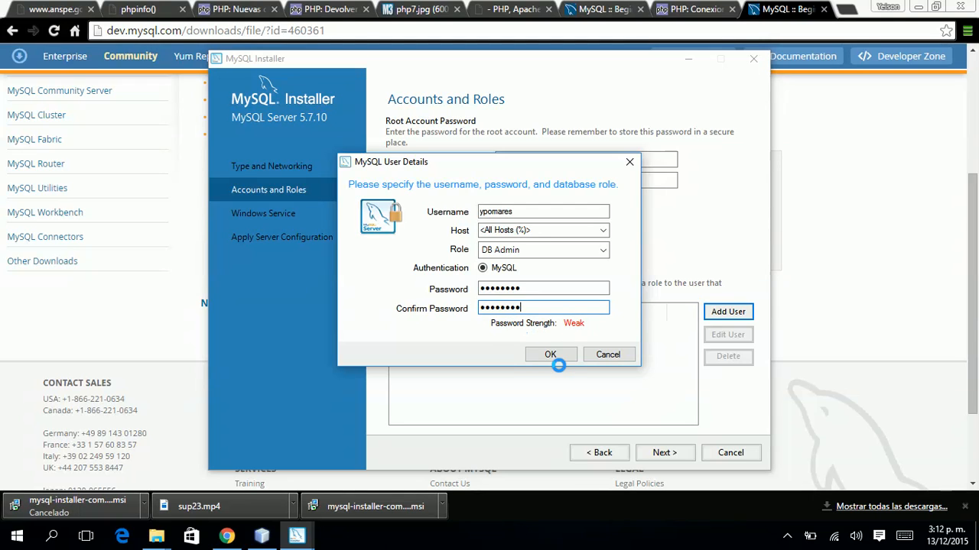
pyautogui.click(550, 356)
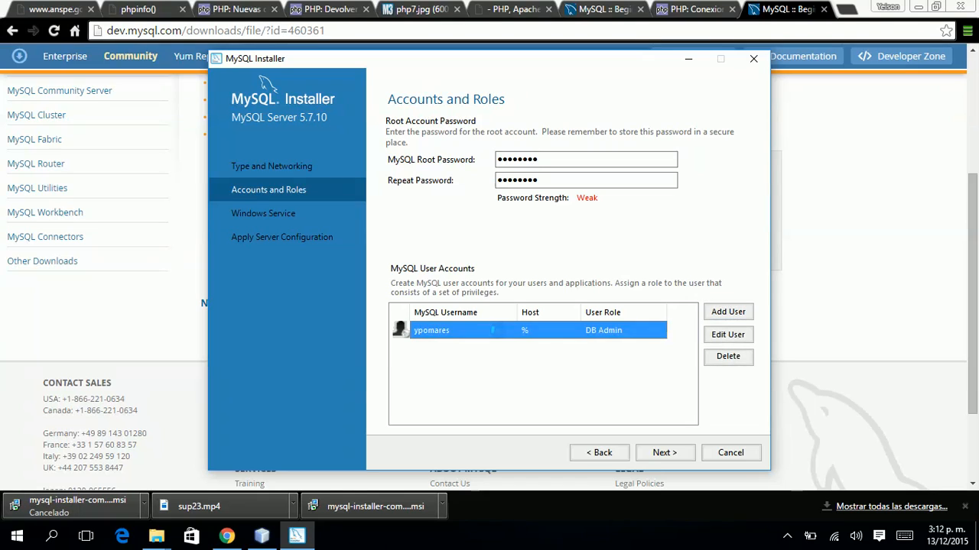
# Keep the MySQL57 Windows service on the Standard System Account, starting at system startup.
pyautogui.click(669, 454)
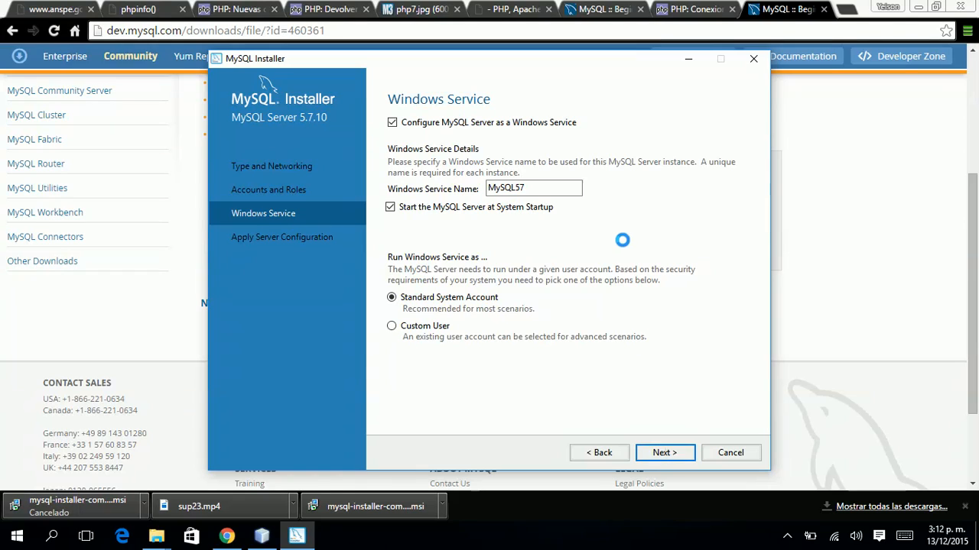
pyautogui.click(560, 189)
pyautogui.moveTo(560, 189); pyautogui.dragTo(408, 187)
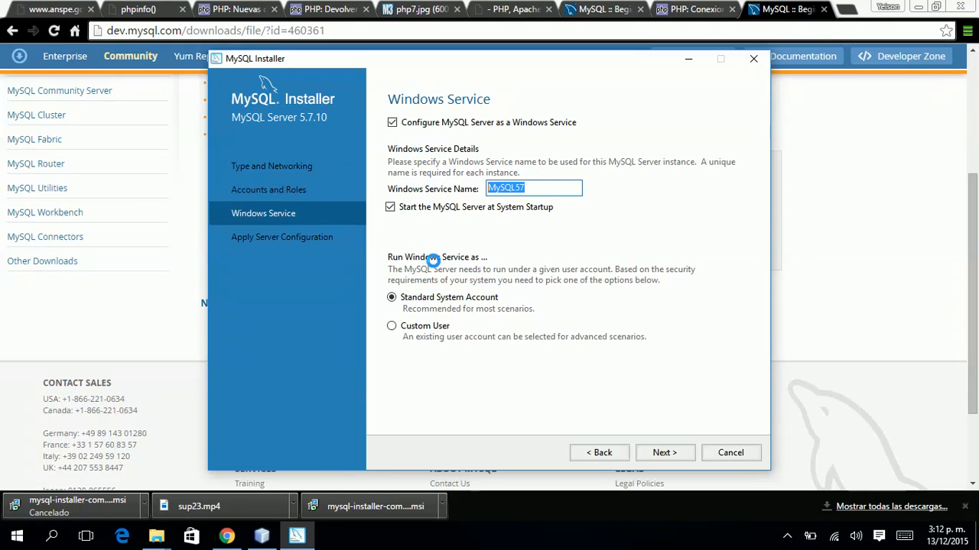
pyautogui.click(664, 453)
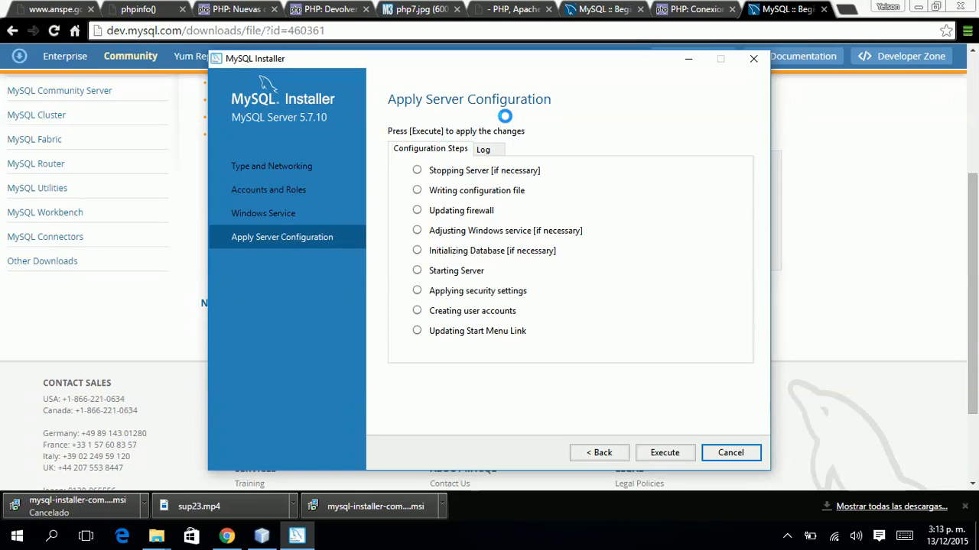
# Execute the nine server configuration steps, checking port 3306 in the log and waiting past the delay prompt.
pyautogui.click(484, 149)
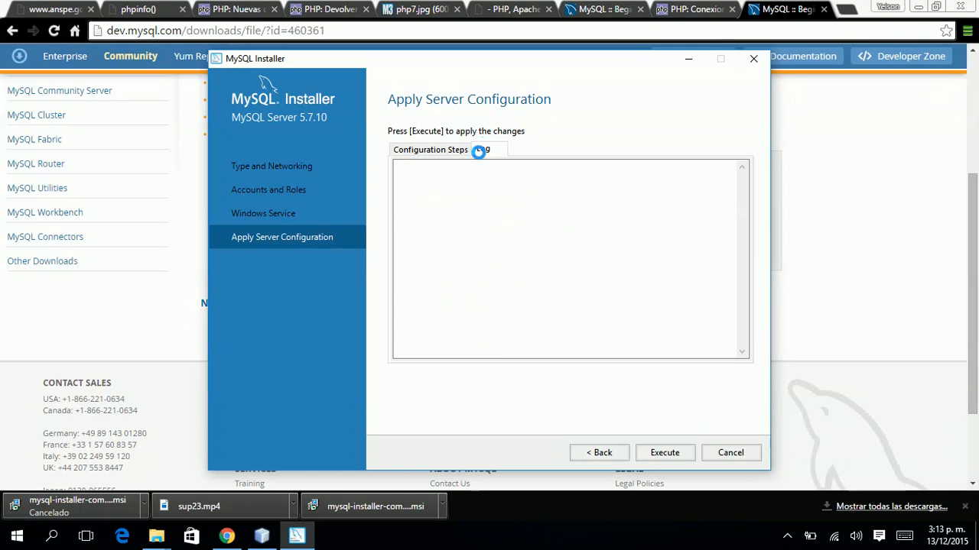
pyautogui.click(448, 152)
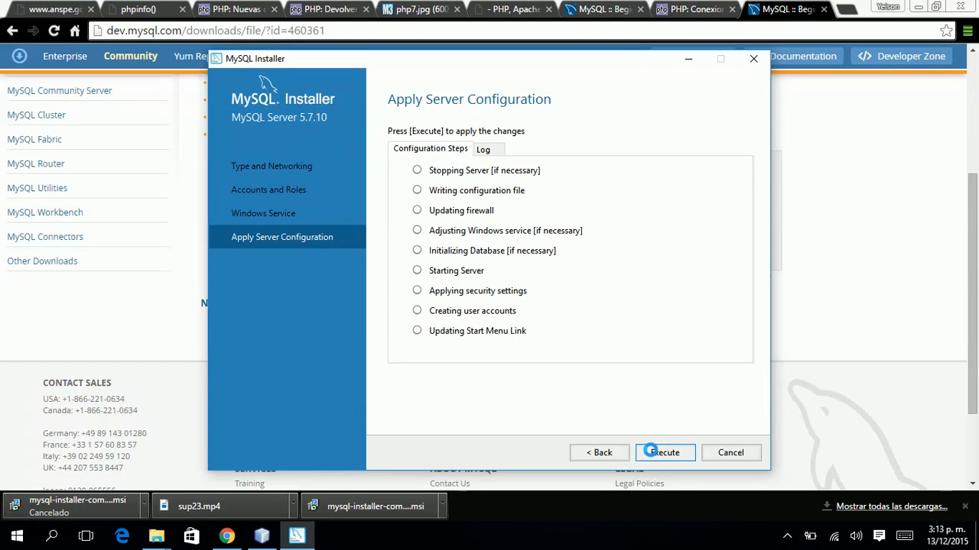
pyautogui.click(651, 452)
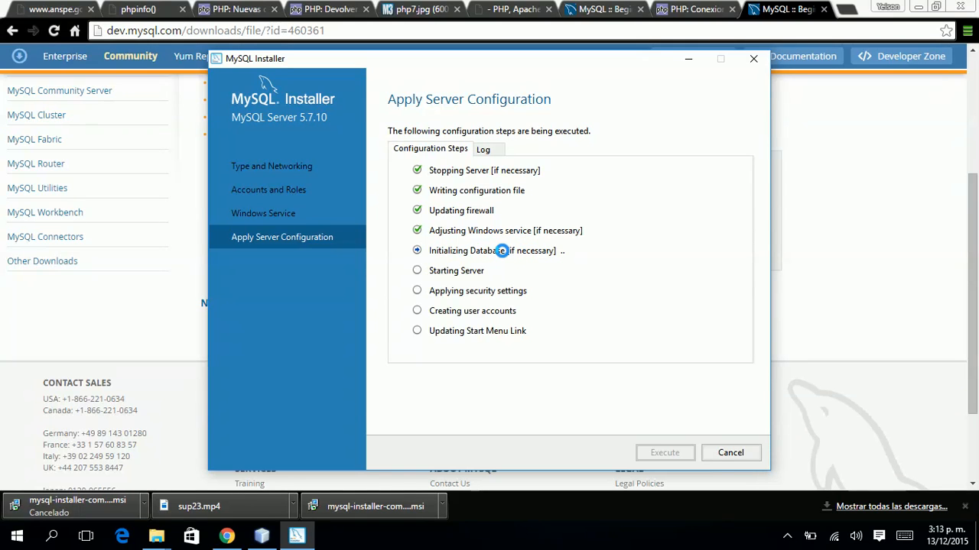
pyautogui.click(490, 147)
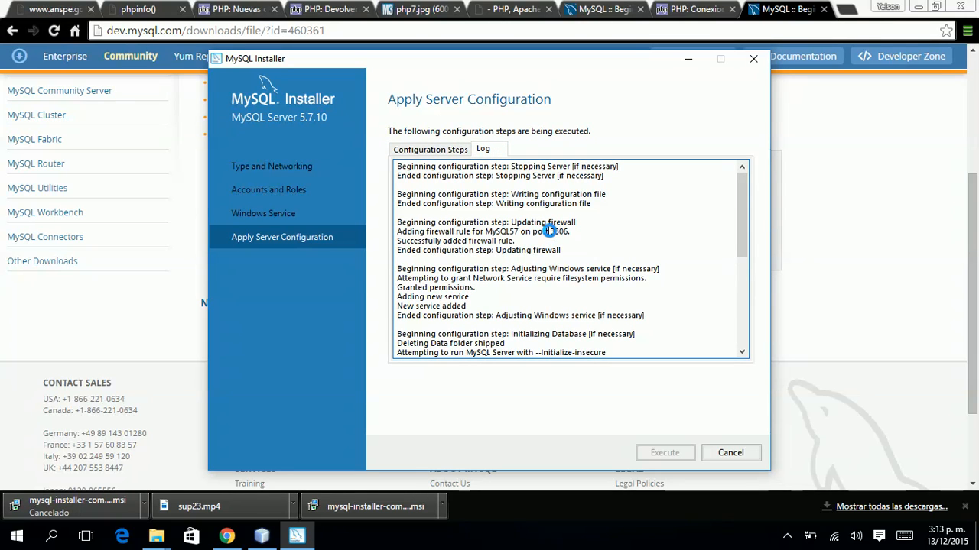
pyautogui.moveTo(547, 231); pyautogui.dragTo(567, 231)
pyautogui.click(444, 149)
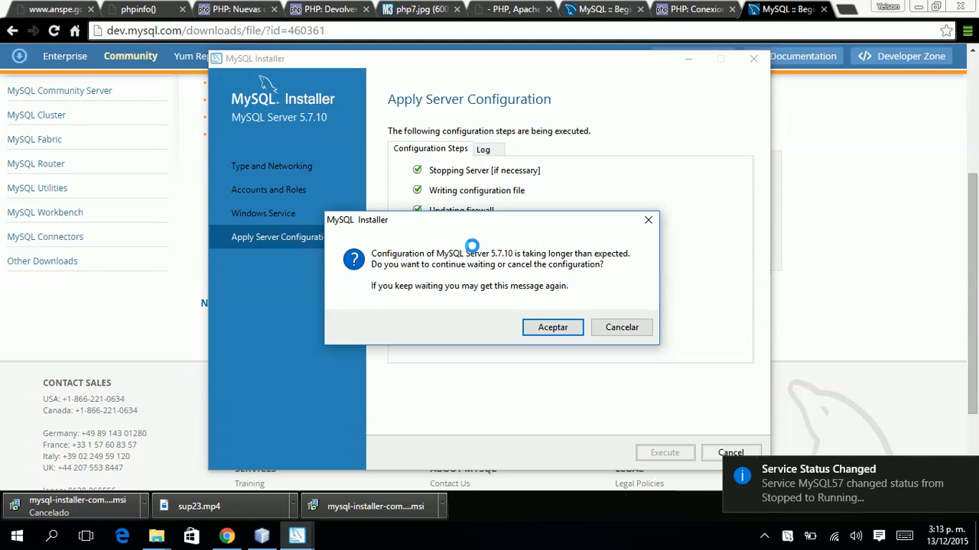
pyautogui.moveTo(461, 227); pyautogui.dragTo(447, 137)
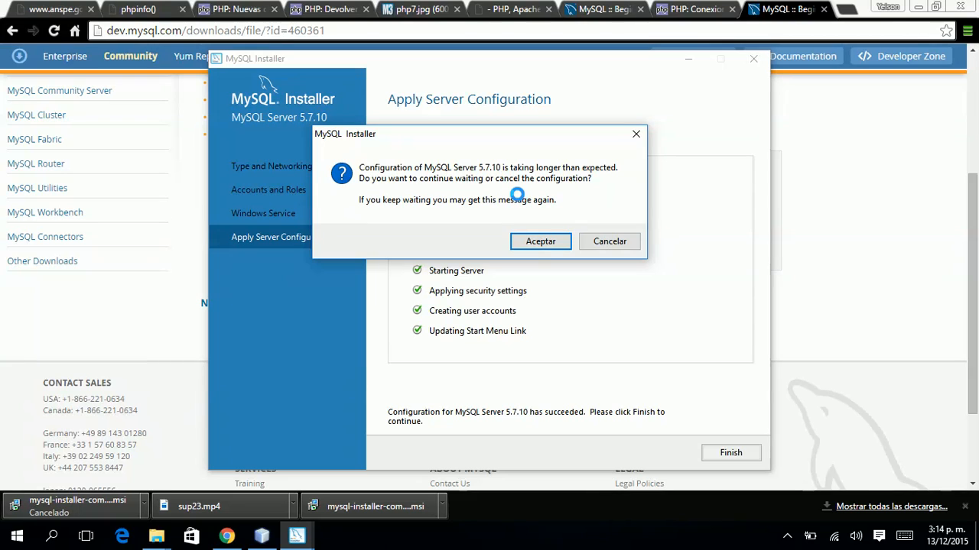
pyautogui.click(534, 242)
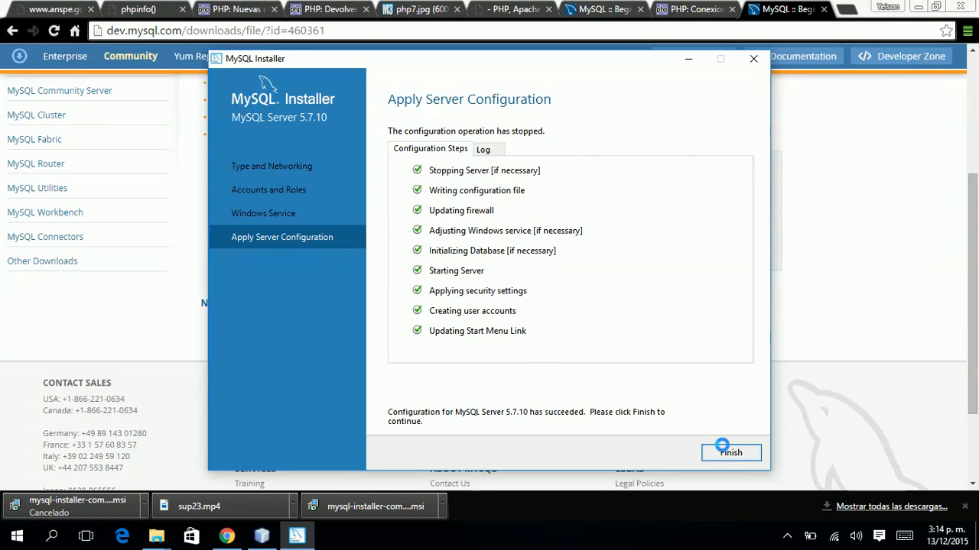
# Finish the server setup and verify the root credentials connect to MySQL Server 5.7.10.
pyautogui.click(721, 449)
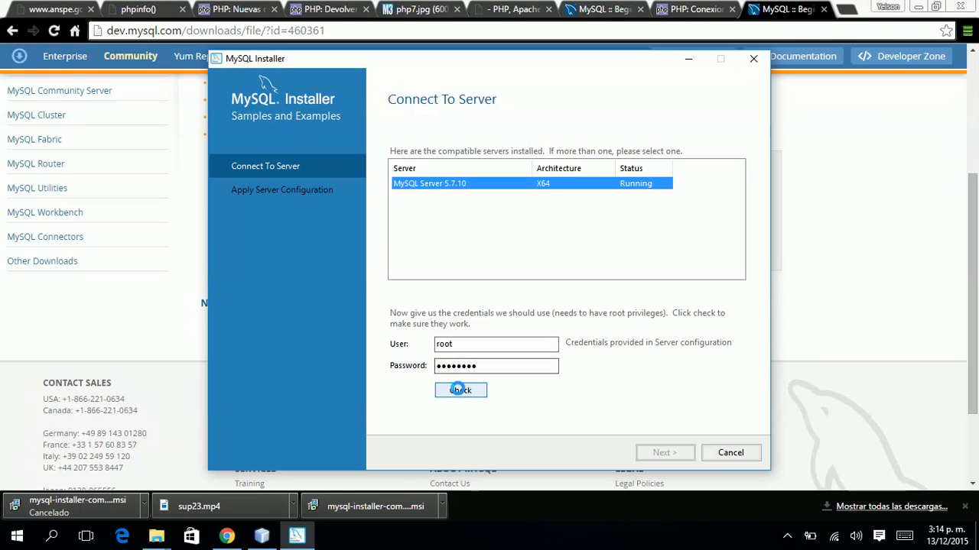
pyautogui.click(459, 390)
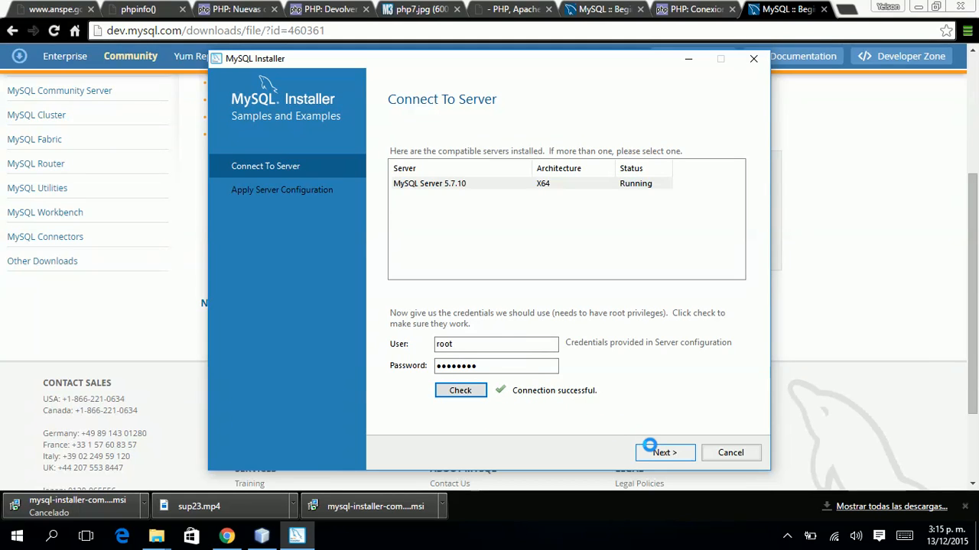
pyautogui.click(658, 452)
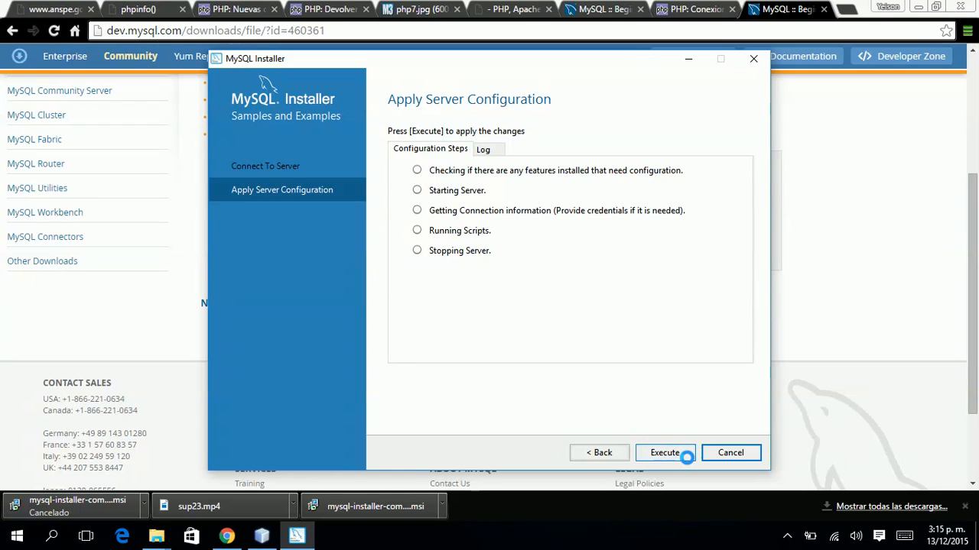
# Run all five Samples and Examples 5.7.10 configuration steps to success, then open a new Chrome tab.
pyautogui.click(686, 454)
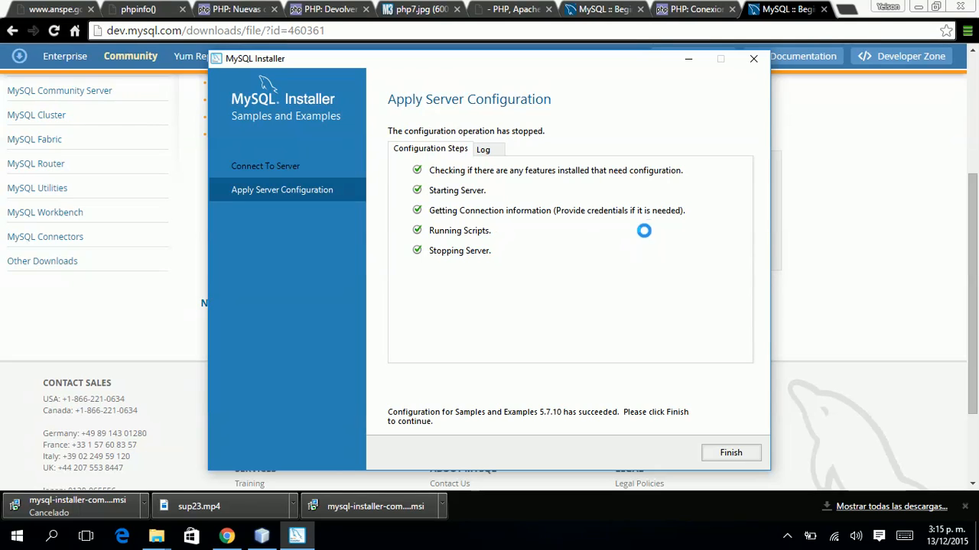
pyautogui.click(841, 13)
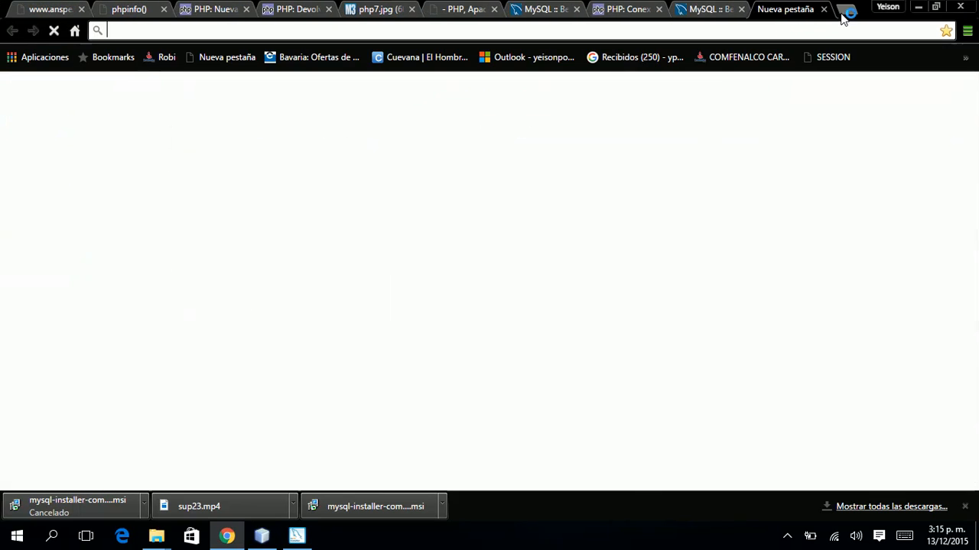
pyautogui.write('google.com.co')
pyautogui.press('Return')
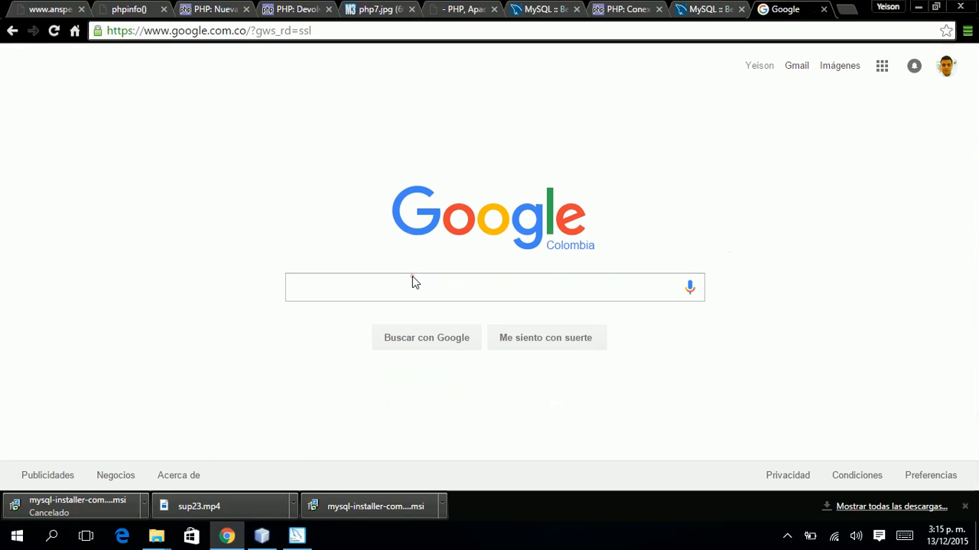
pyautogui.click(413, 277)
pyautogui.write('hei')
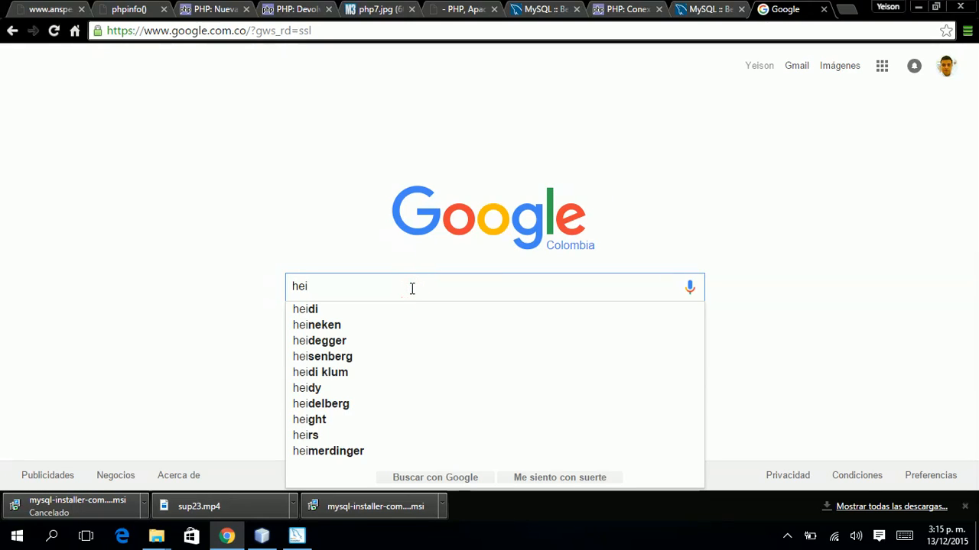
pyautogui.press('Down')
pyautogui.press('Return')
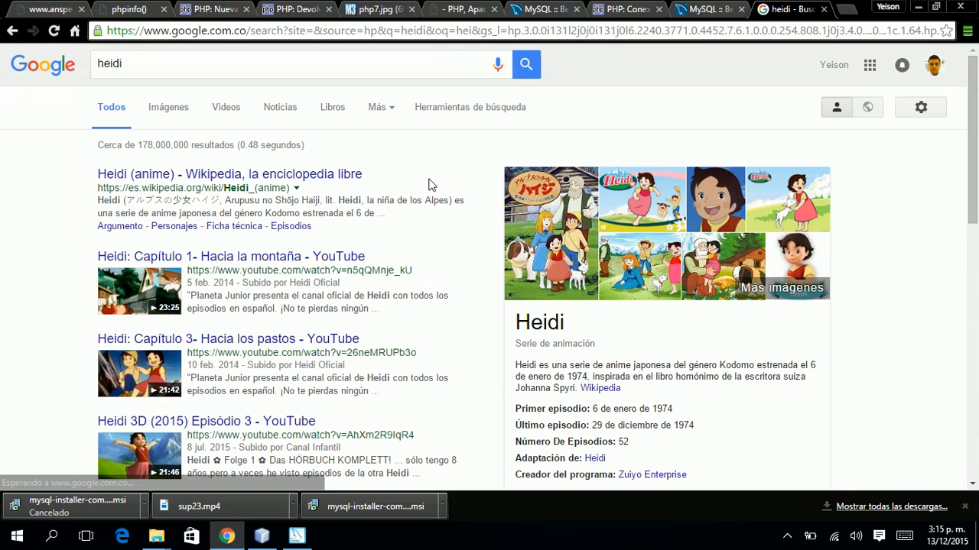
pyautogui.click(293, 65)
pyautogui.write('sql')
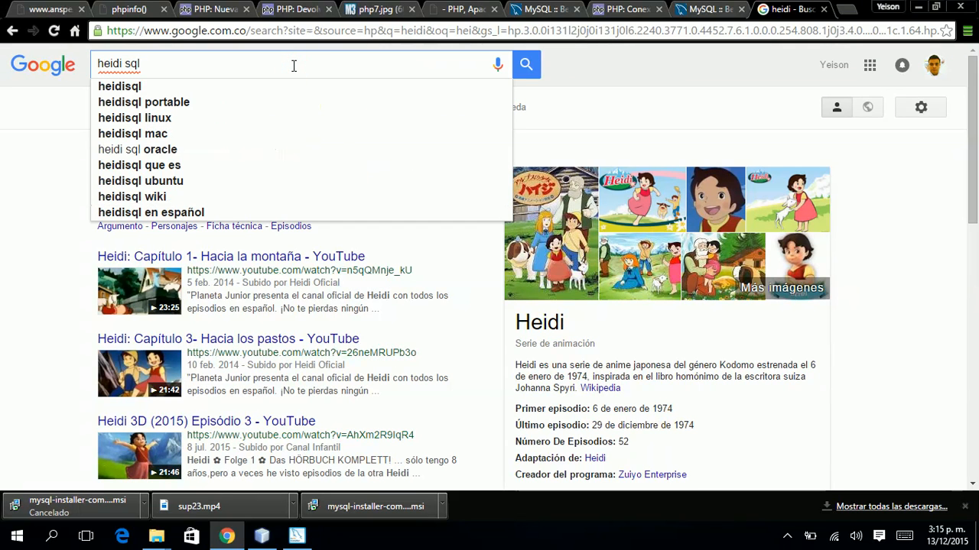
pyautogui.press('Return')
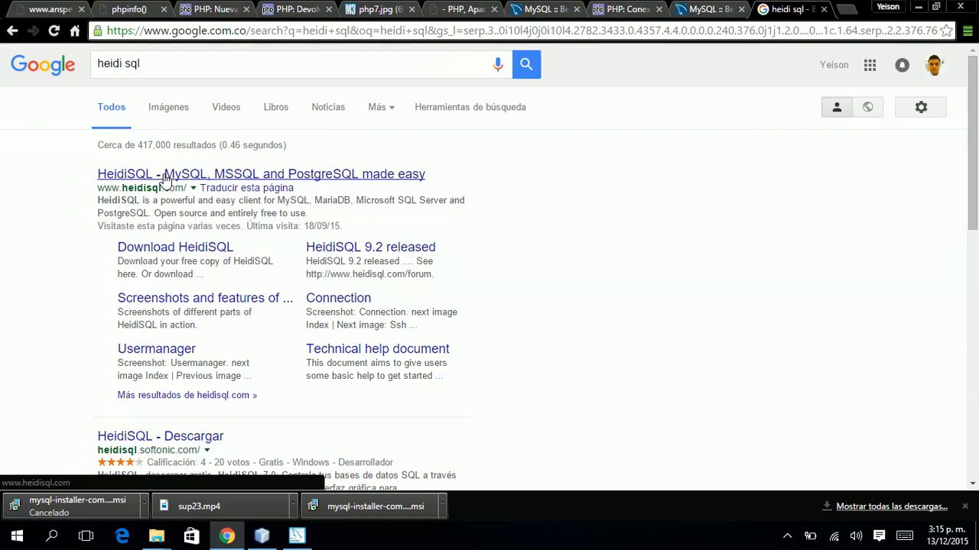
pyautogui.click(165, 178)
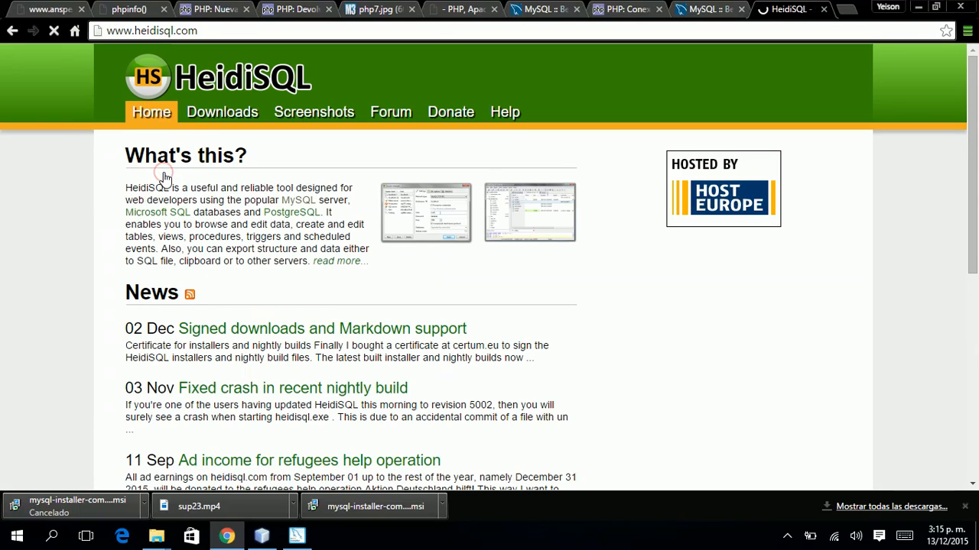
# Download the HeidiSQL 9.3 installer from the heidisql.com Downloads page.
pyautogui.click(218, 122)
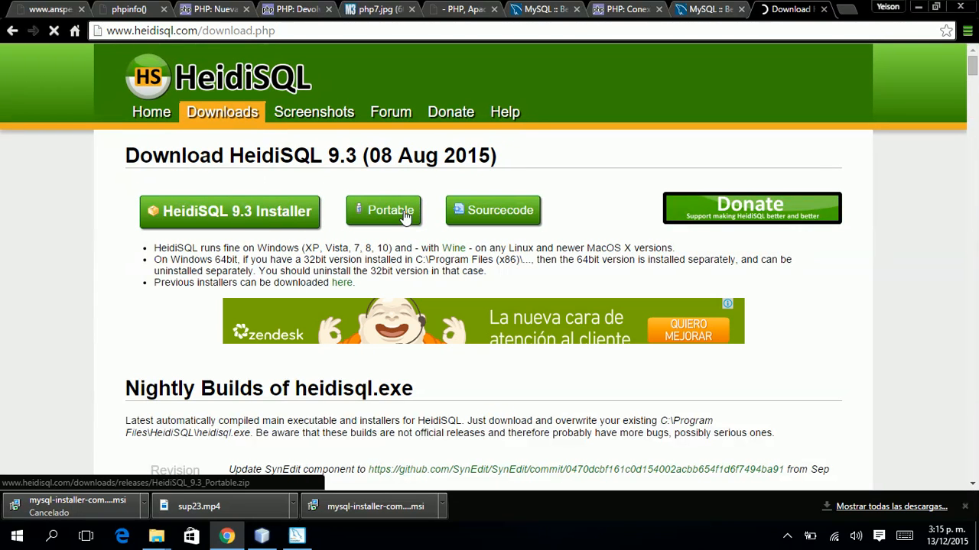
pyautogui.click(298, 218)
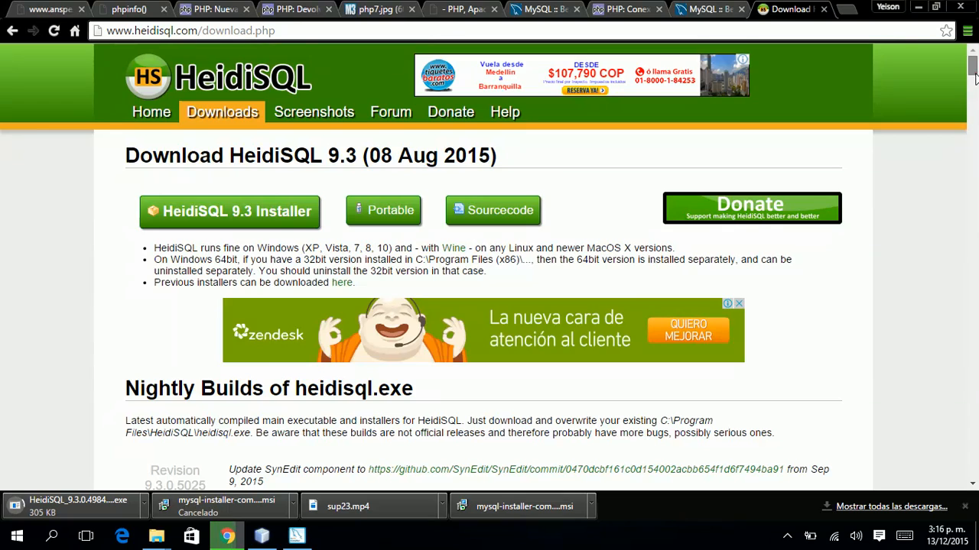
pyautogui.moveTo(975, 74); pyautogui.dragTo(978, 87)
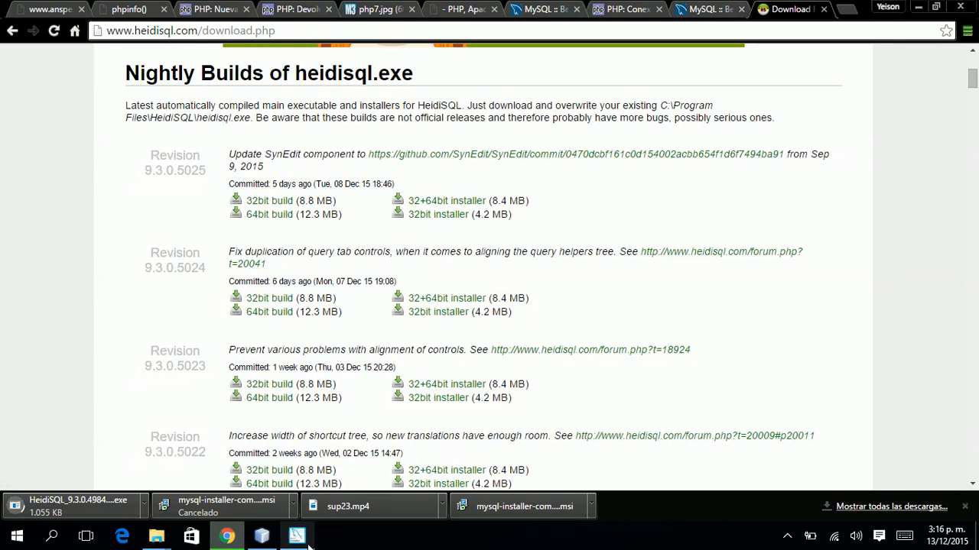
# Finish the samples configuration in MySQL Installer and close it at Installation Complete.
pyautogui.click(300, 538)
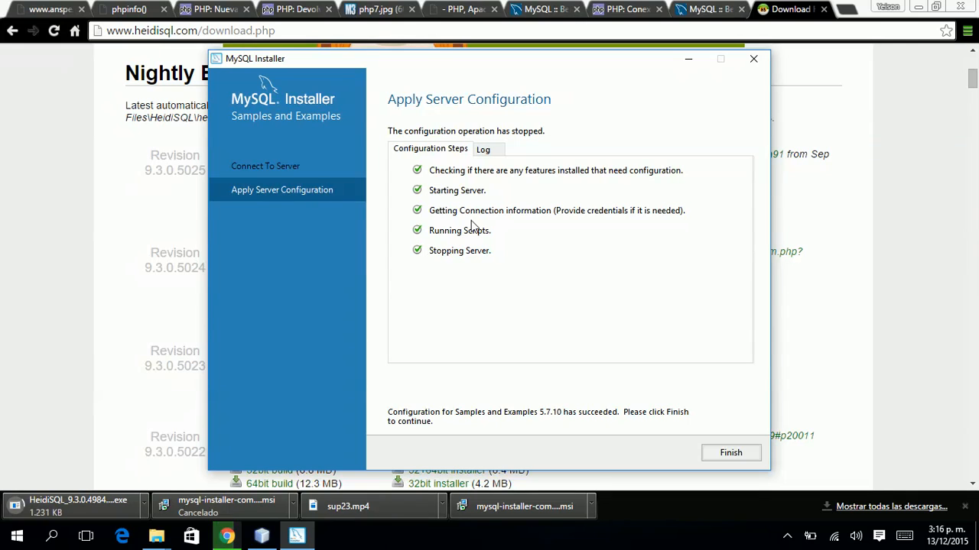
pyautogui.click(730, 453)
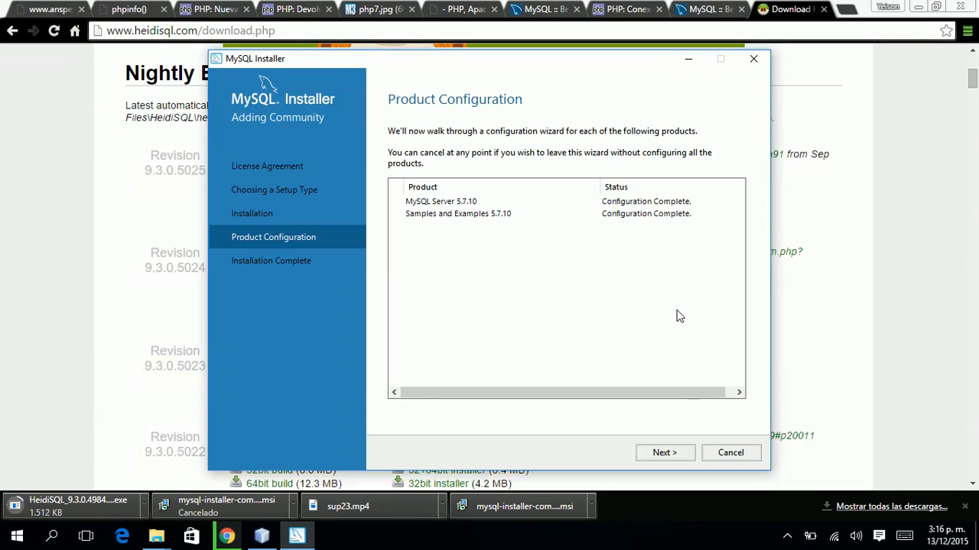
pyautogui.click(677, 455)
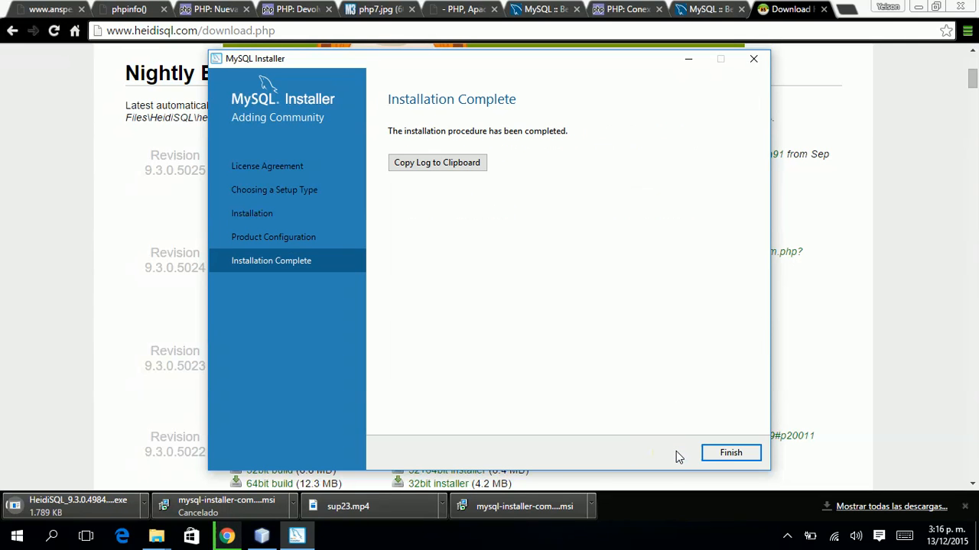
pyautogui.click(719, 455)
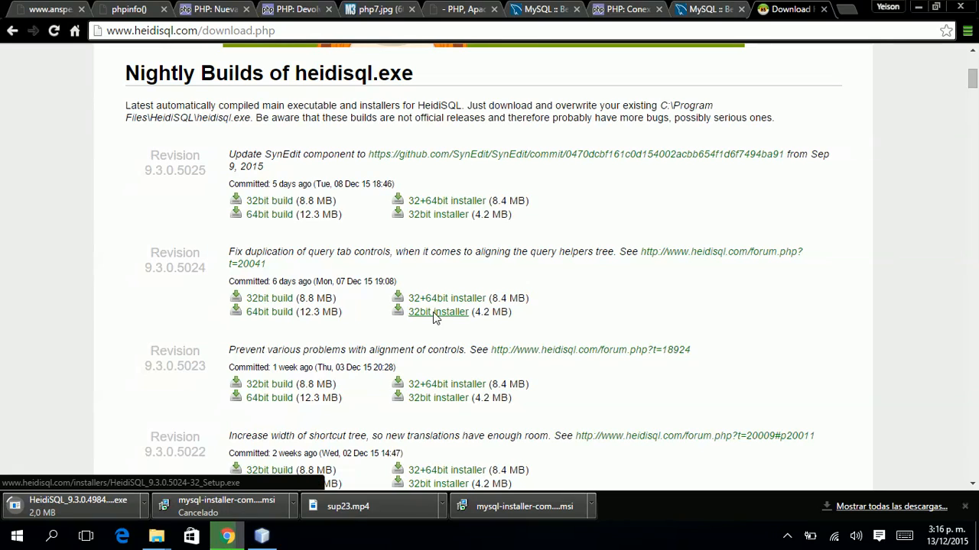
pyautogui.press('super+r')
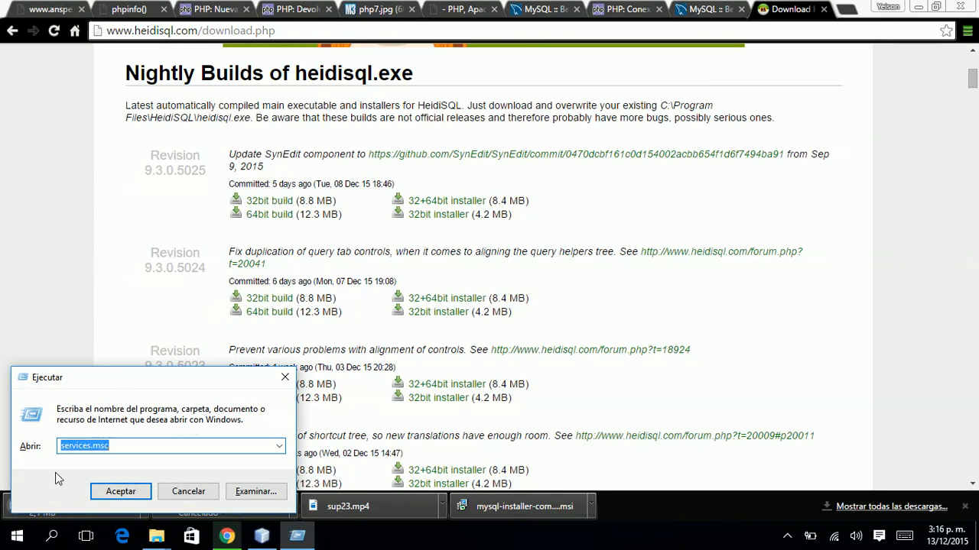
pyautogui.click(121, 494)
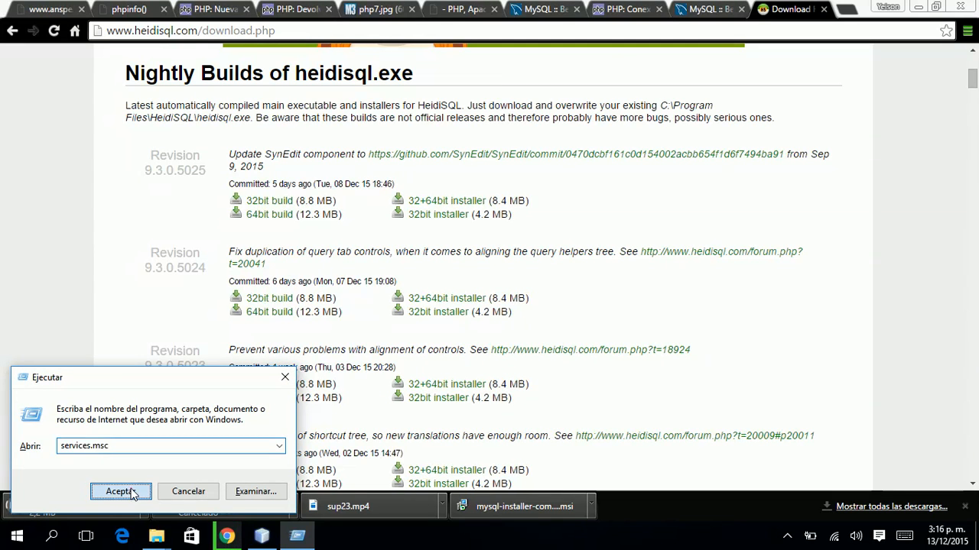
pyautogui.scroll(-20, 382, 290)
pyautogui.click(305, 139)
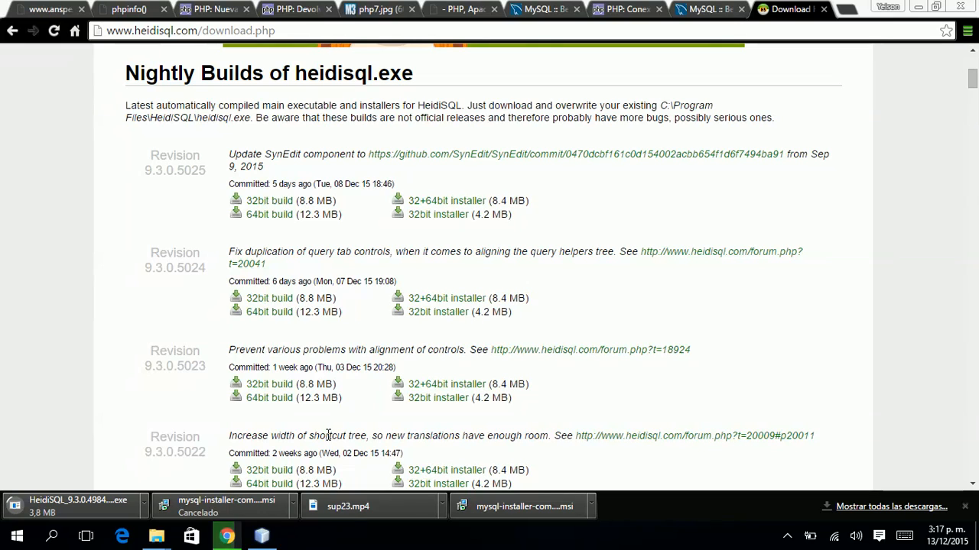
pyautogui.click(227, 538)
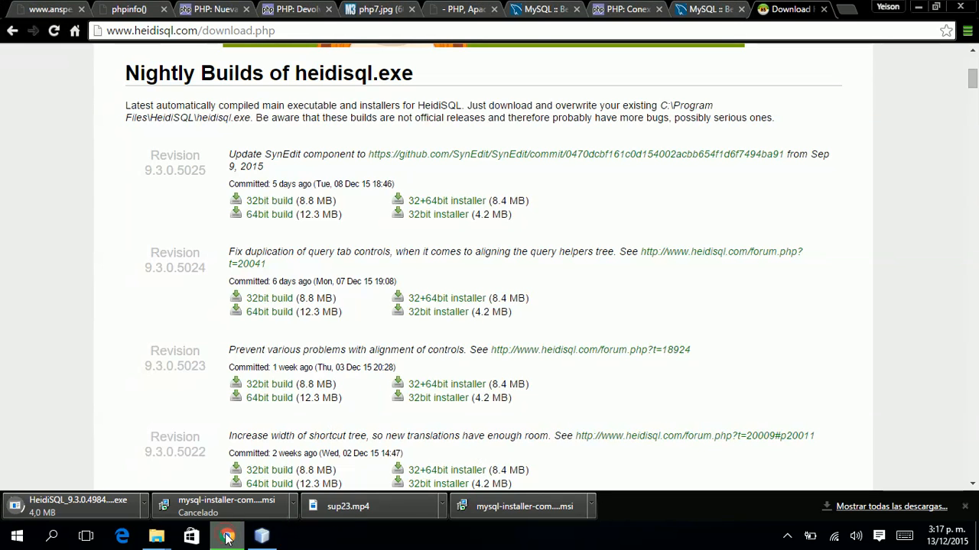
# Remove the phpinfo() call from mysql.php and leave a blank line 3 for new code.
pyautogui.click(128, 9)
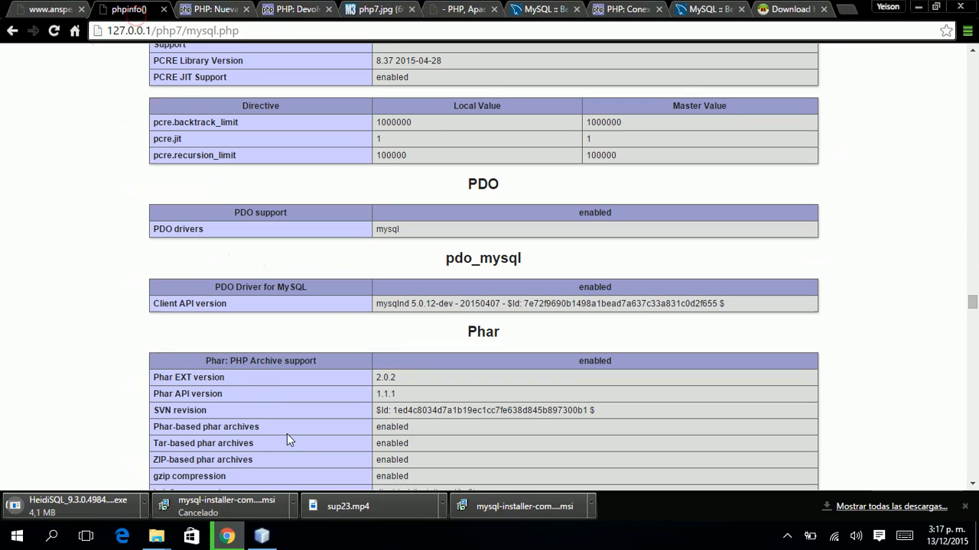
pyautogui.click(264, 537)
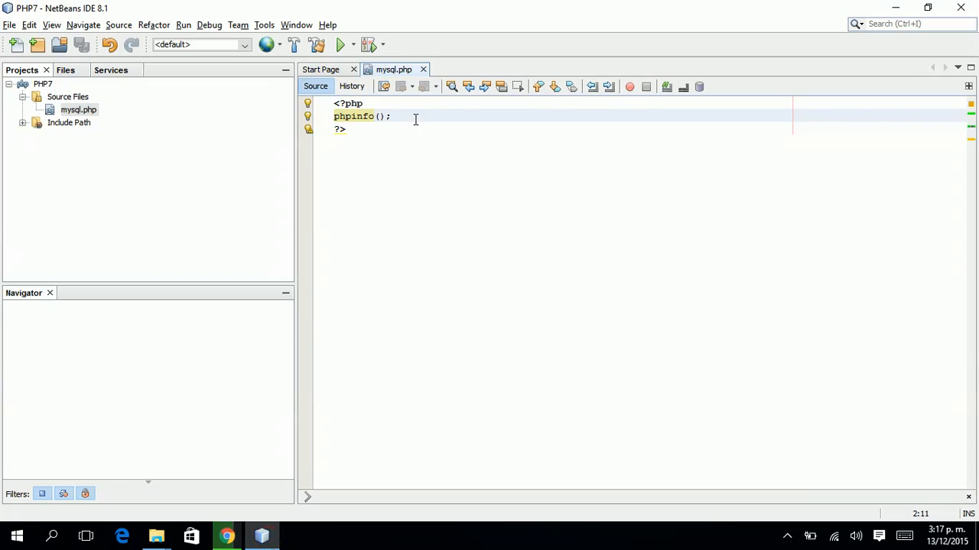
pyautogui.moveTo(412, 115); pyautogui.dragTo(334, 123)
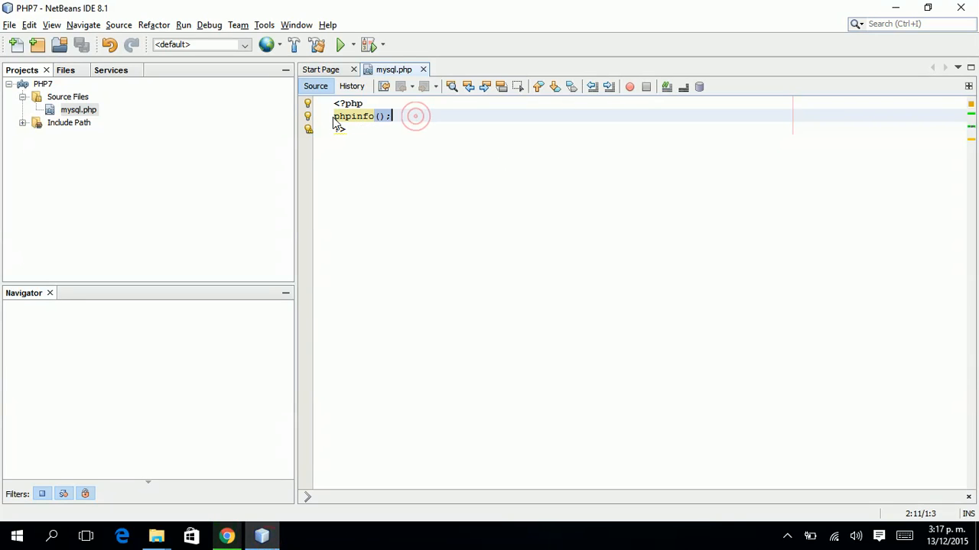
pyautogui.doubleClick(334, 120)
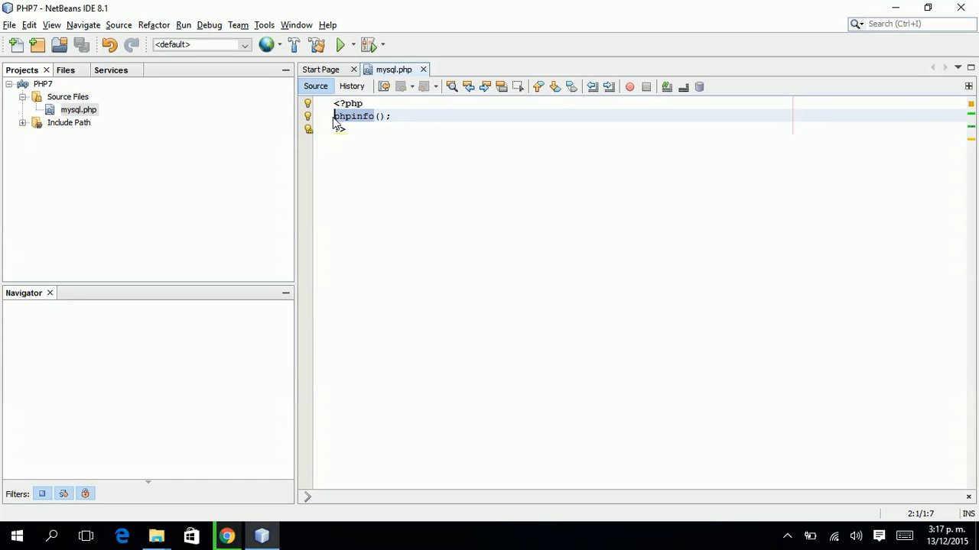
pyautogui.press('Delete')
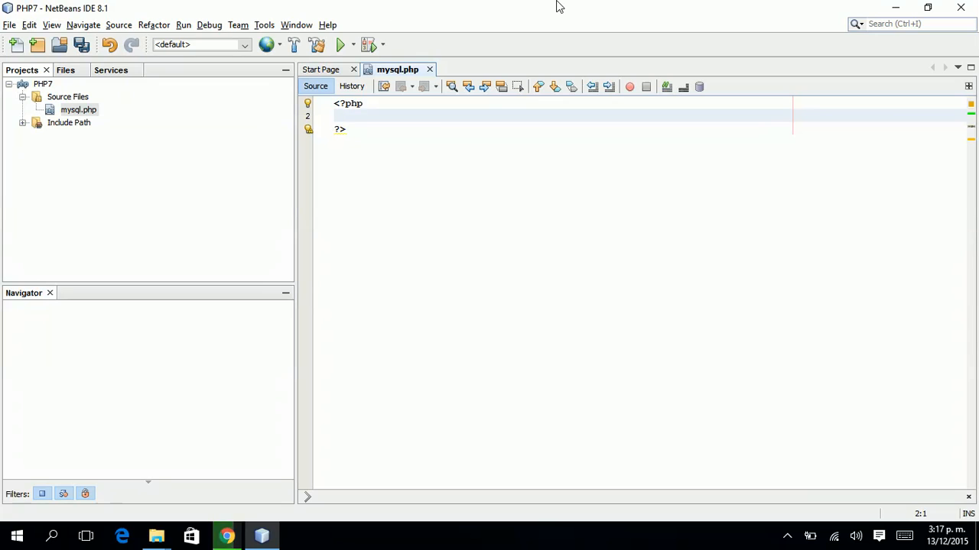
pyautogui.press('Return')
pyautogui.press('Return')
pyautogui.press('Up')
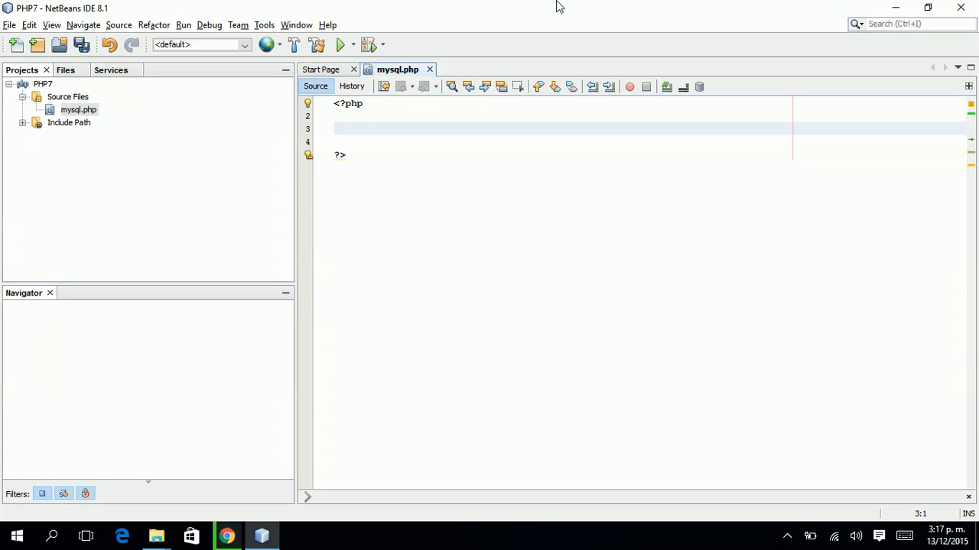
# Write $conexion = new PDO("mysql:host=127.0.0.1; dbname=php7", ...) on line 3.
pyautogui.write('$conexion =')
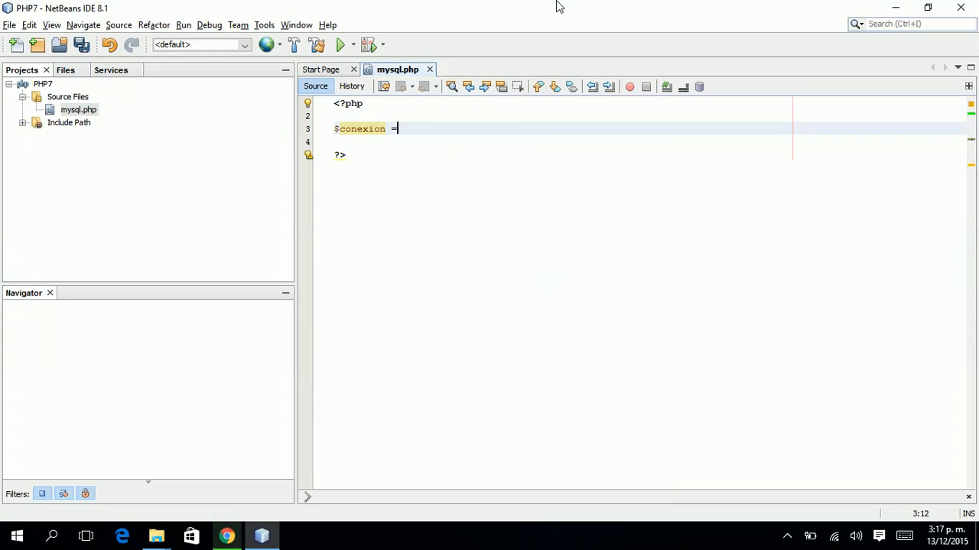
pyautogui.write(' new PDO();')
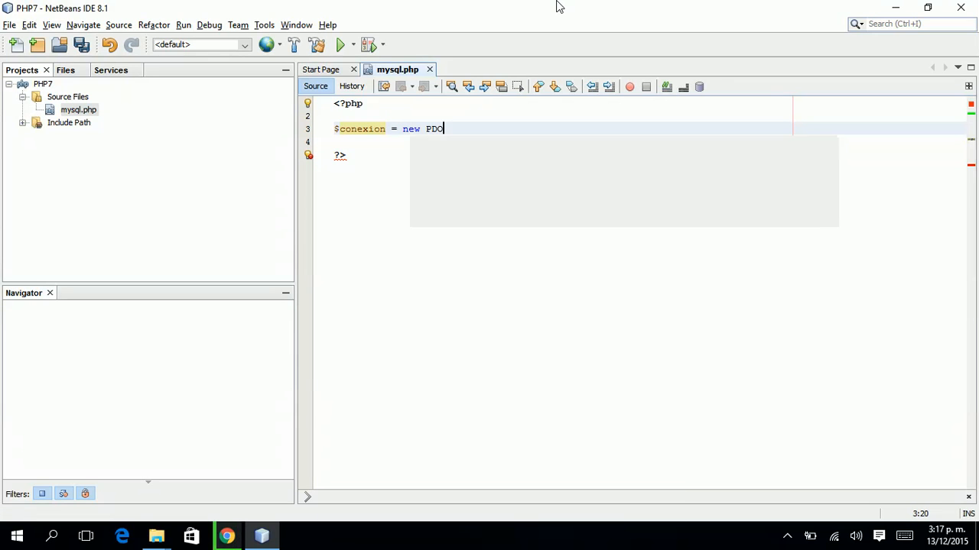
pyautogui.press('Left')
pyautogui.press('Left')
pyautogui.write('"')
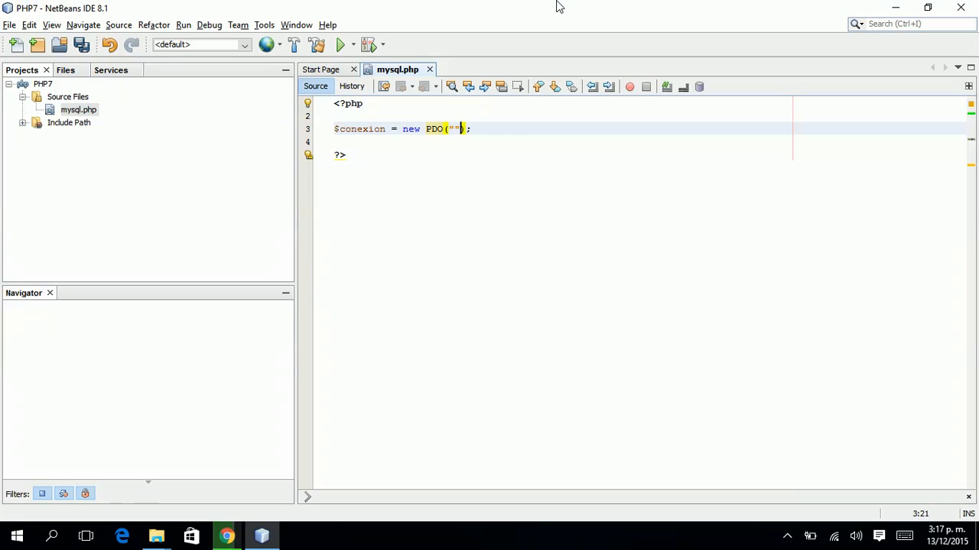
pyautogui.write('mysql')
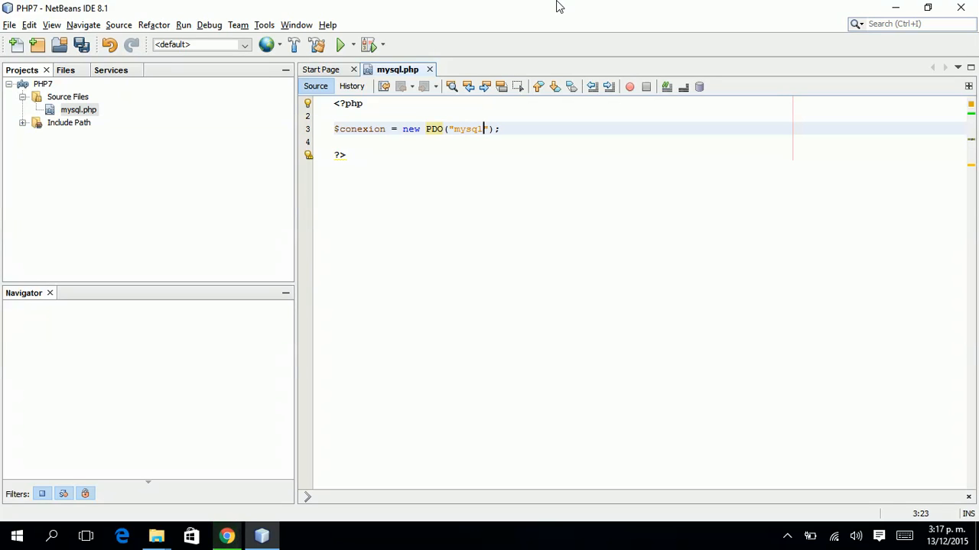
pyautogui.hotkey('ctrl', 'shift', 'Left')
pyautogui.press('Right')
pyautogui.press('Right')
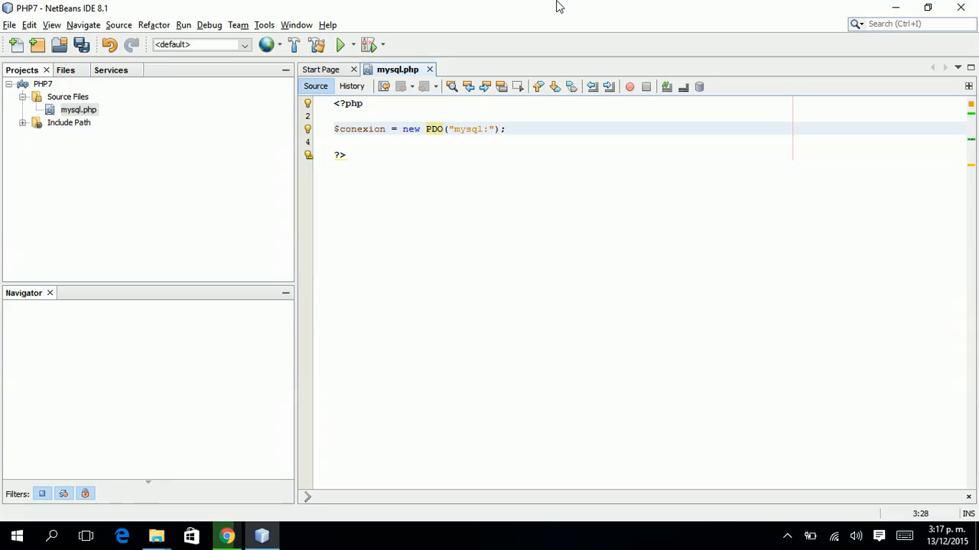
pyautogui.write('host=')
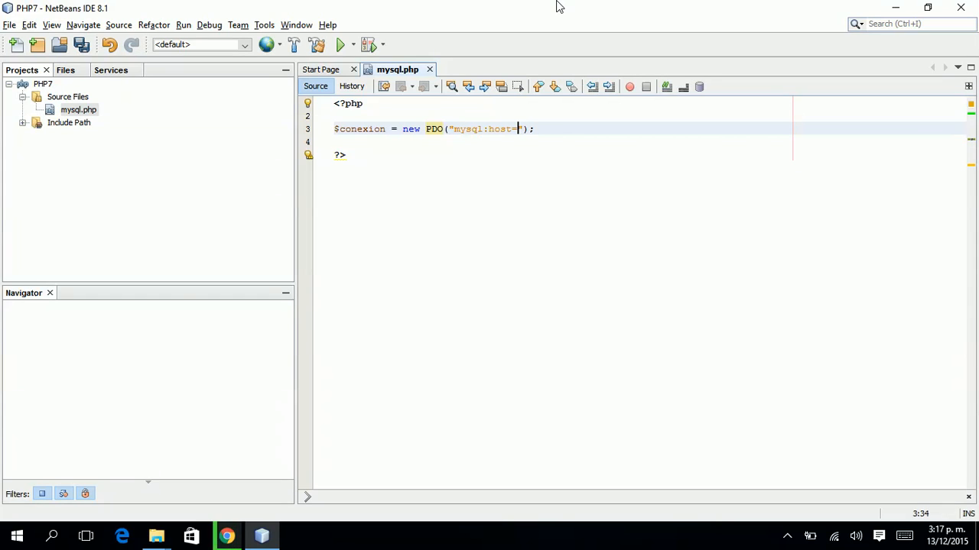
pyautogui.write('127.0.0.1')
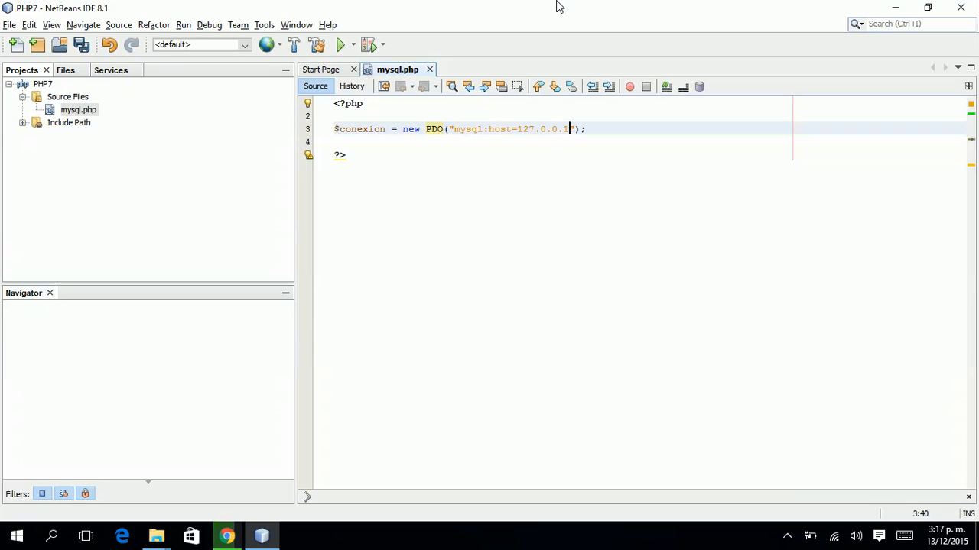
pyautogui.write('; dbname')
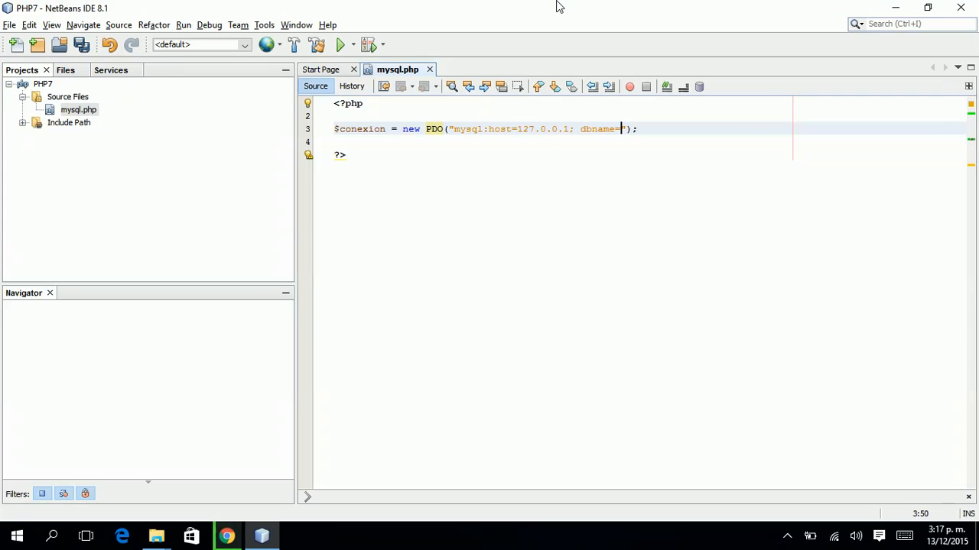
pyautogui.write('=php7",')
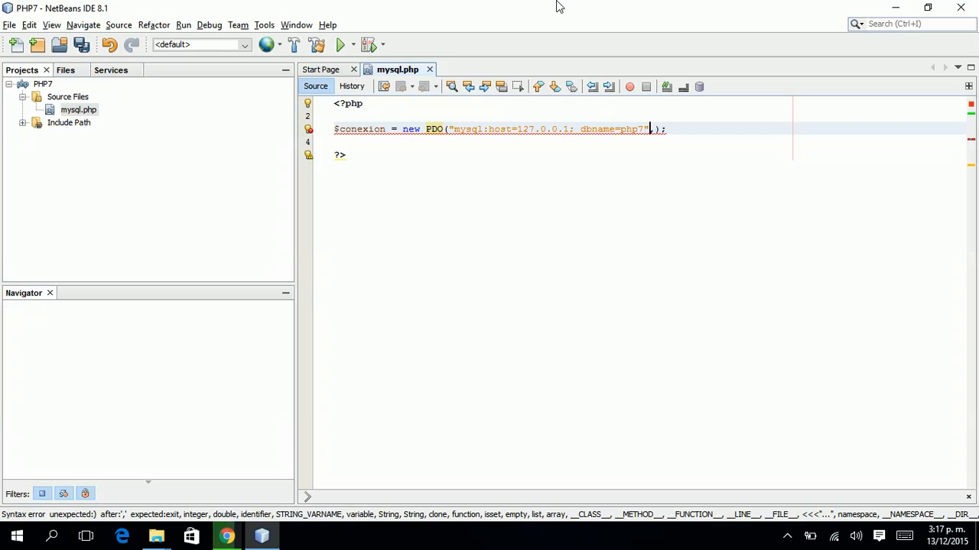
# Add the database user name and password as PDO arguments and save mysql.php.
pyautogui.press('Right')
pyautogui.press('Right')
pyautogui.write('"')
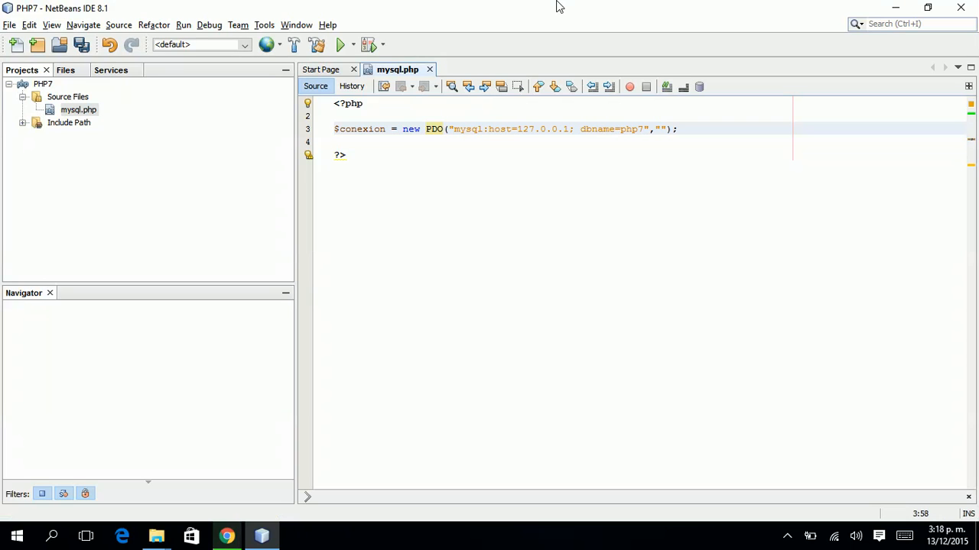
pyautogui.write('root')
pyautogui.press('BackSpace')
pyautogui.press('BackSpace')
pyautogui.press('BackSpace')
pyautogui.press('BackSpace')
pyautogui.write('ypomar')
pyautogui.write('es')
pyautogui.write('", "')
pyautogui.write('12345678')
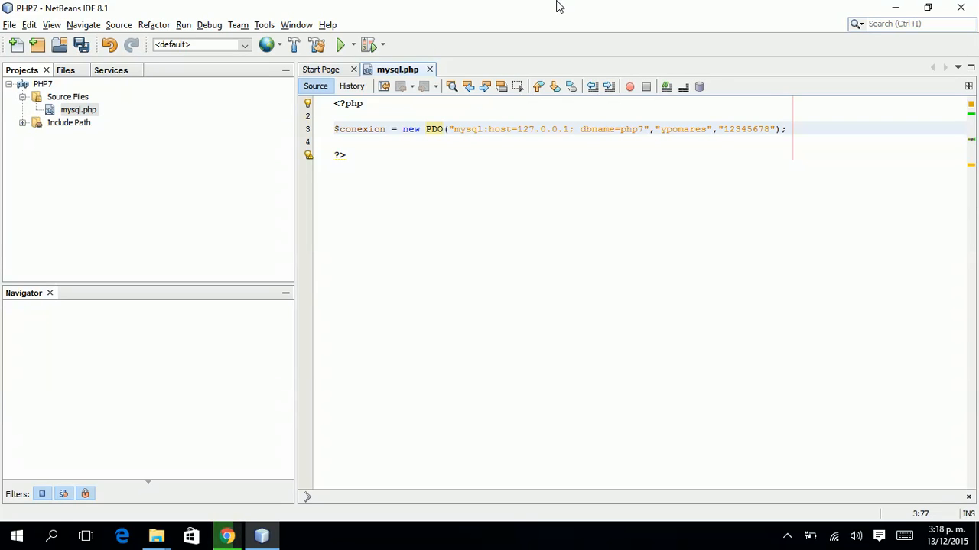
pyautogui.hotkey('ctrl', 's')
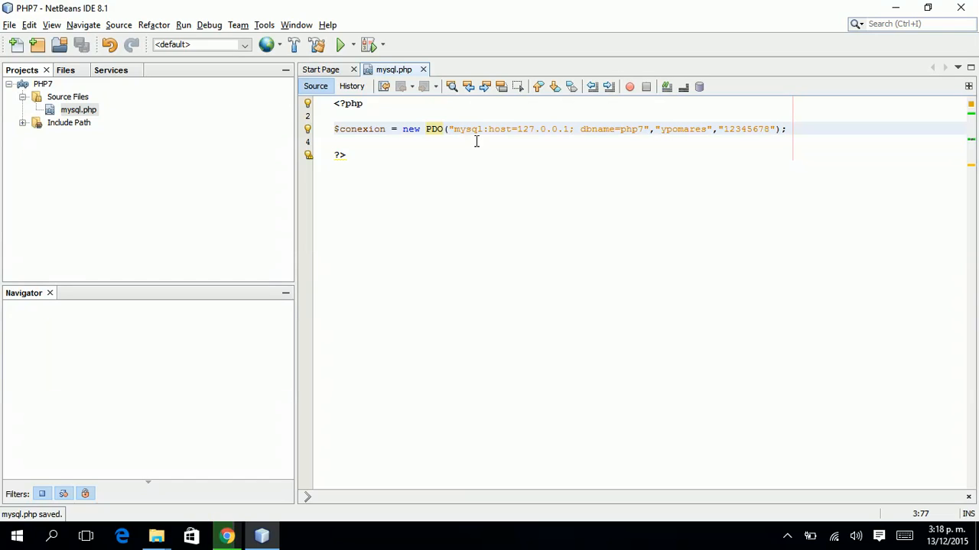
pyautogui.hotkey('alt', 'Tab')
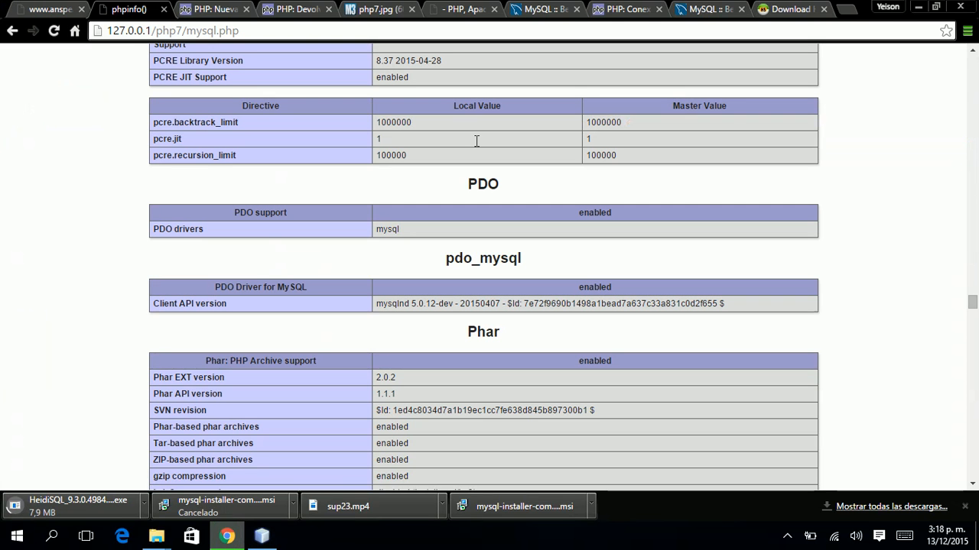
# Reload 127.0.0.1/php7/mysql.php and inspect the fatal Unknown database 'php7' error.
pyautogui.press('F5')
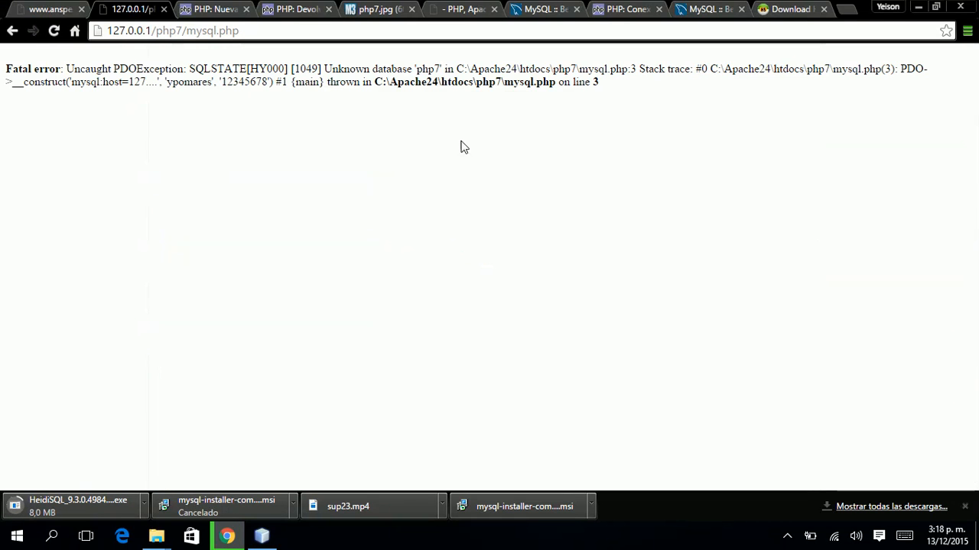
pyautogui.moveTo(186, 34); pyautogui.dragTo(246, 31)
pyautogui.click(316, 67)
pyautogui.moveTo(66, 68); pyautogui.dragTo(414, 69)
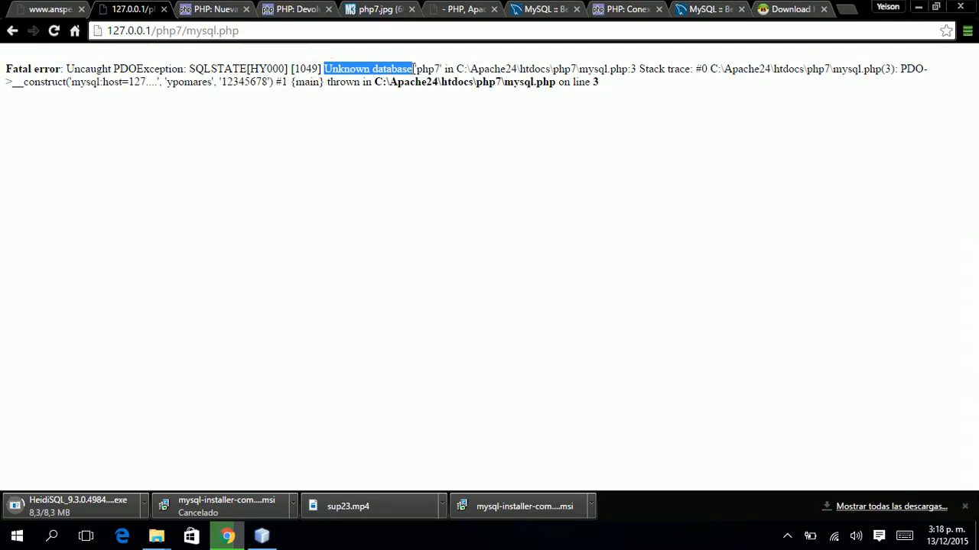
pyautogui.click(413, 68)
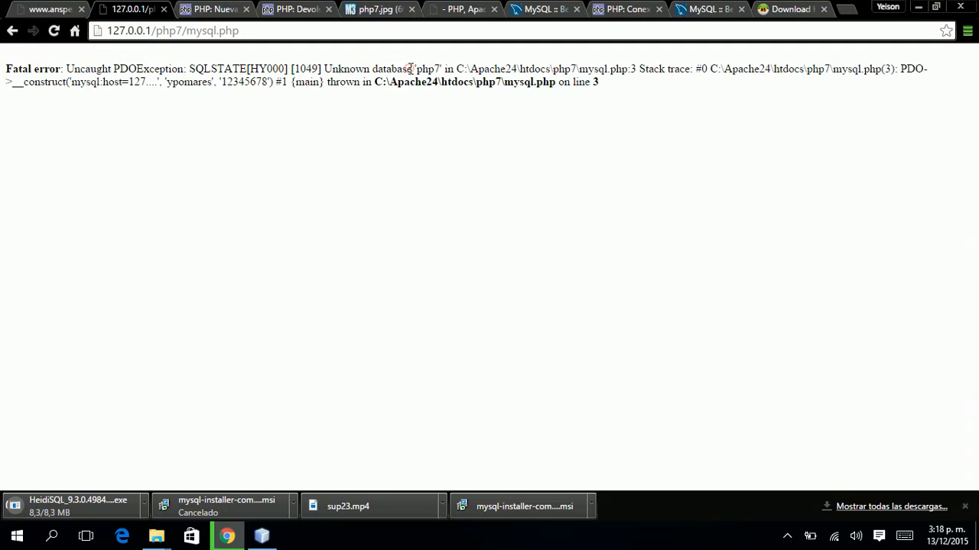
pyautogui.moveTo(6, 68); pyautogui.dragTo(67, 68)
pyautogui.click(67, 68)
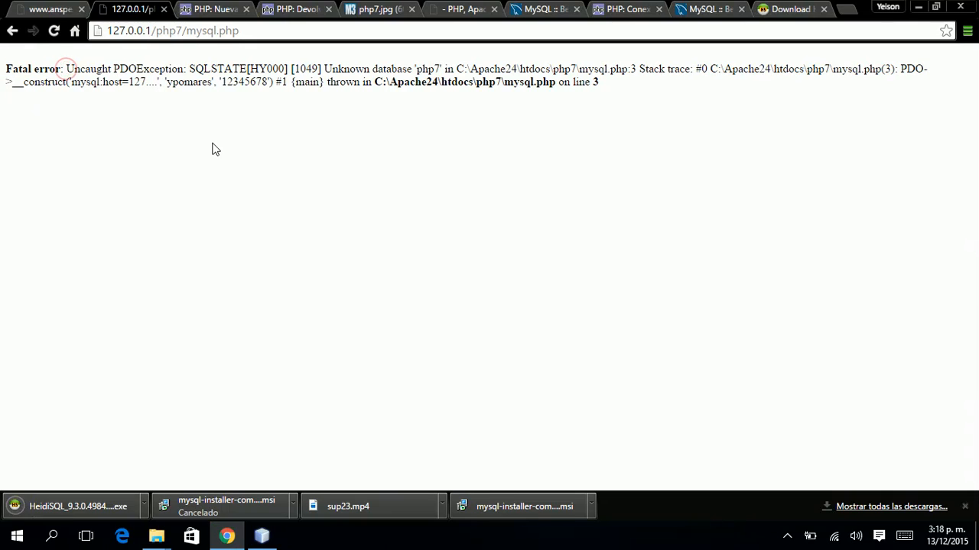
pyautogui.hotkey('alt', 'Tab')
# Put try{ before the connection and add }catch(PDOException $Exc){ after it.
pyautogui.press('Down')
pyautogui.write('t')
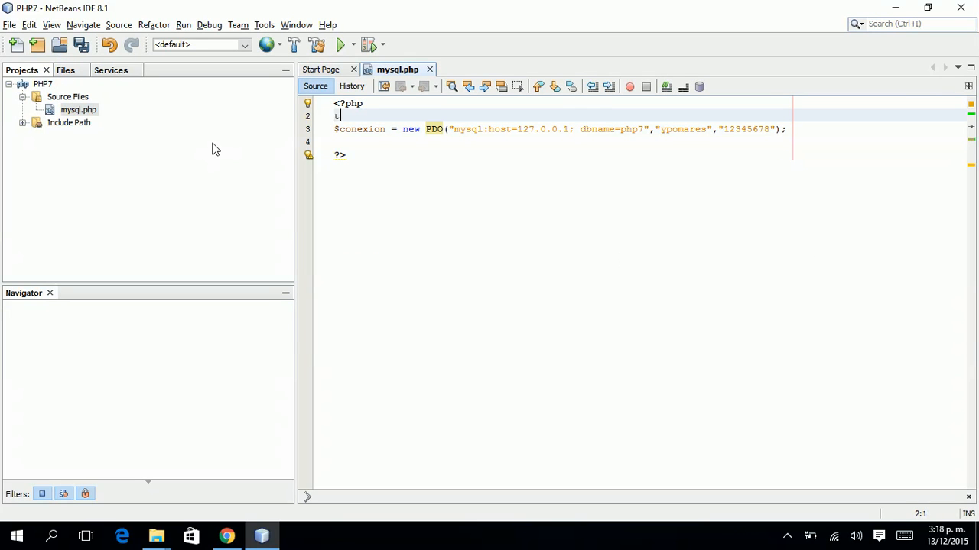
pyautogui.press('Down')
pyautogui.press('Down')
pyautogui.write('}')
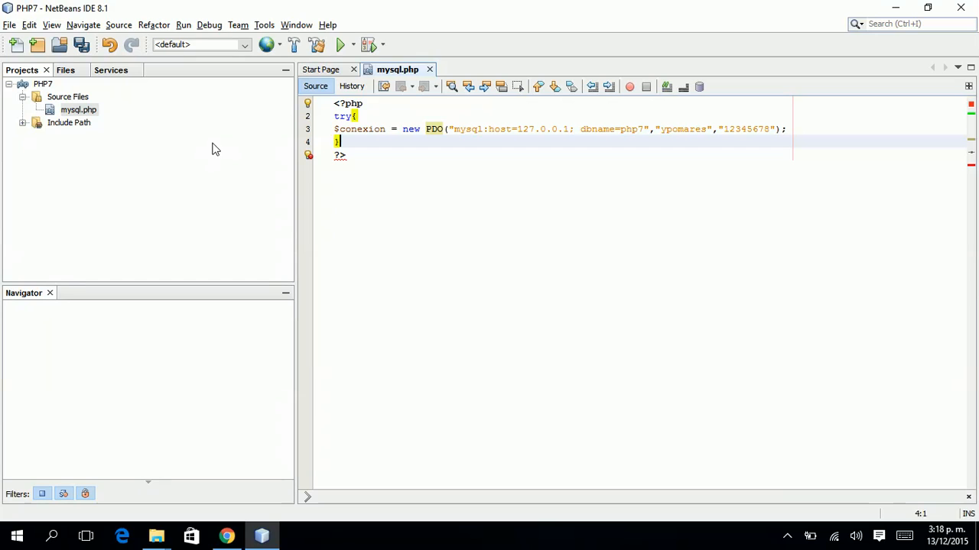
pyautogui.write('cacth(PDOEx')
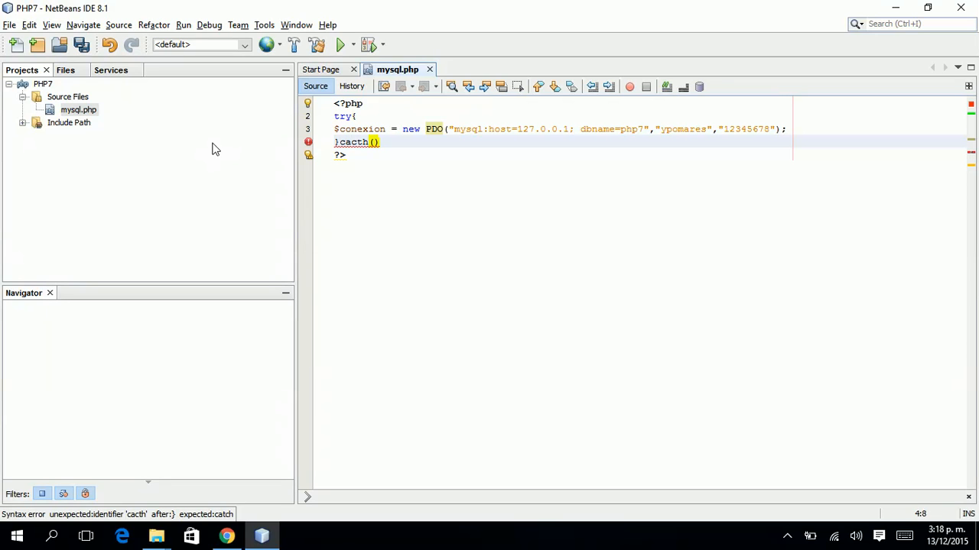
pyautogui.write('ception::')
pyautogui.press('BackSpace')
pyautogui.press('BackSpace')
pyautogui.press('BackSpace')
pyautogui.write('$Exc)')
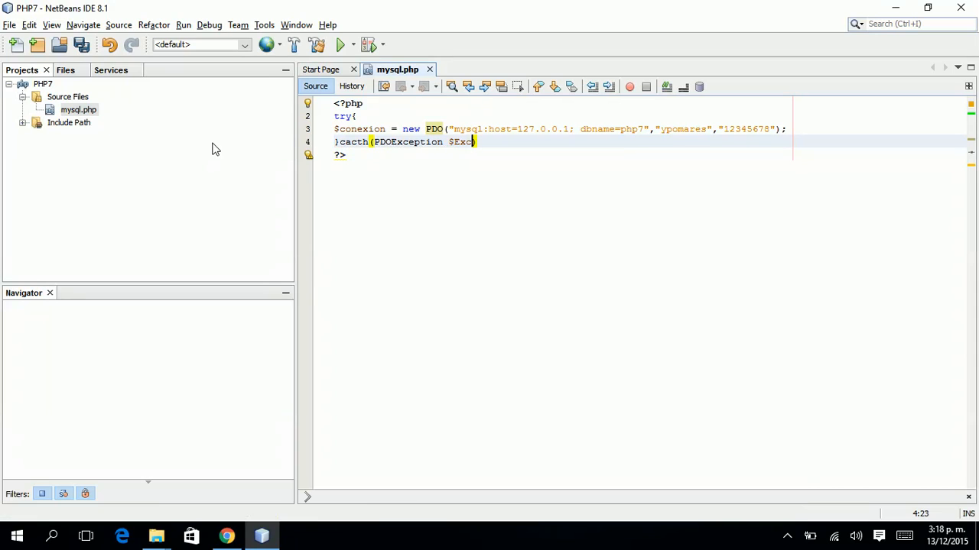
pyautogui.write('{')
pyautogui.press('Return')
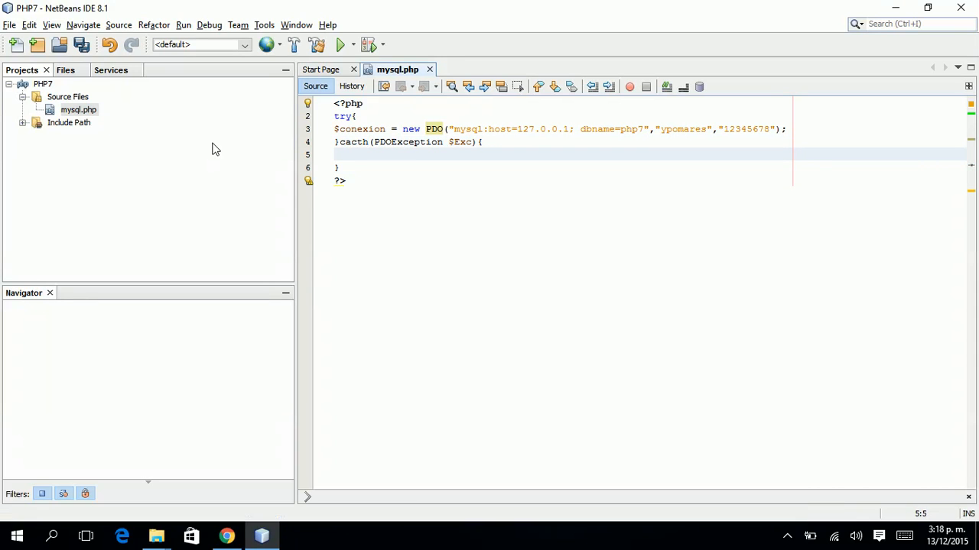
pyautogui.hotkey('alt', 'shift', 'f')
pyautogui.press('Down')
pyautogui.press('Down')
pyautogui.press('Up')
pyautogui.press('Up')
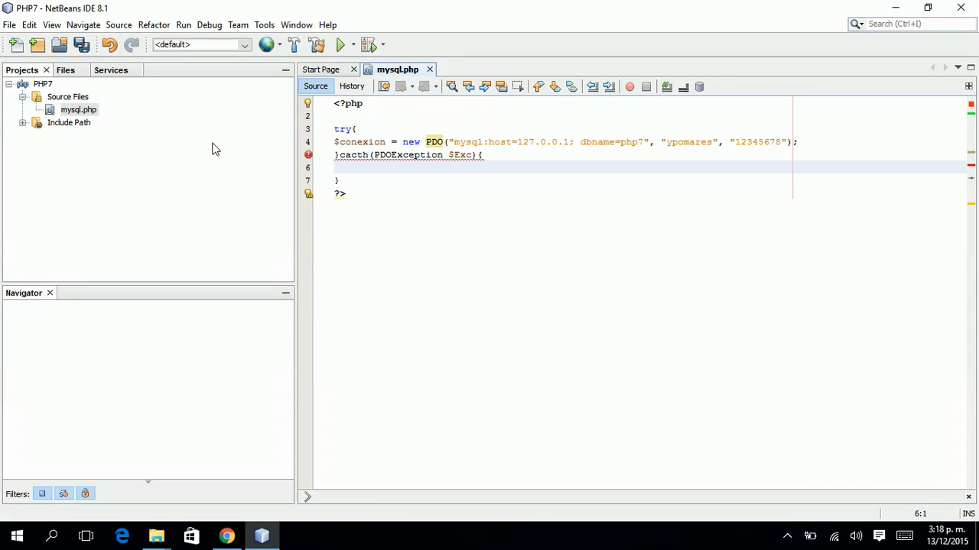
# Correct 'cacth' to 'catch', echo $Exc in the catch block, save, and reload the page.
pyautogui.press('Up')
pyautogui.press('BackSpace')
pyautogui.press('Right')
pyautogui.write('c')
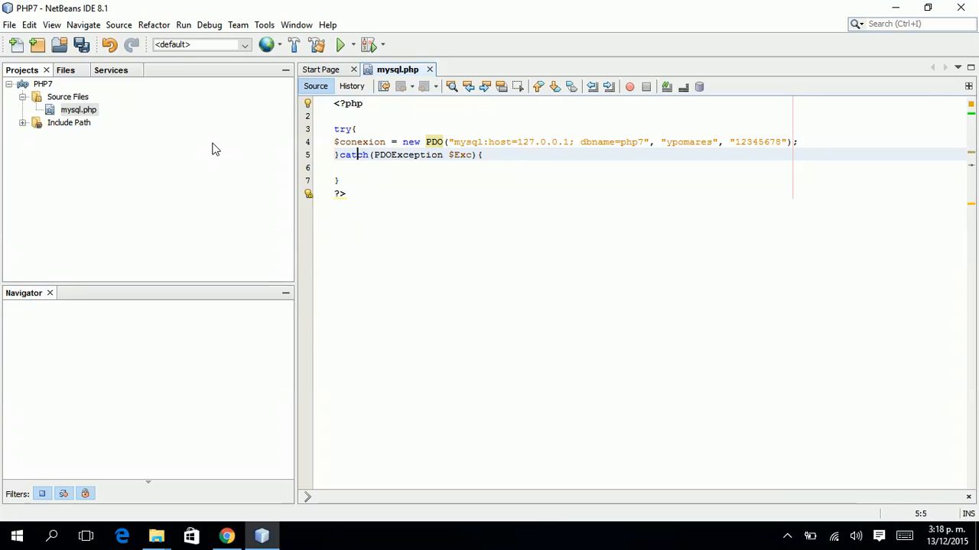
pyautogui.press('Down')
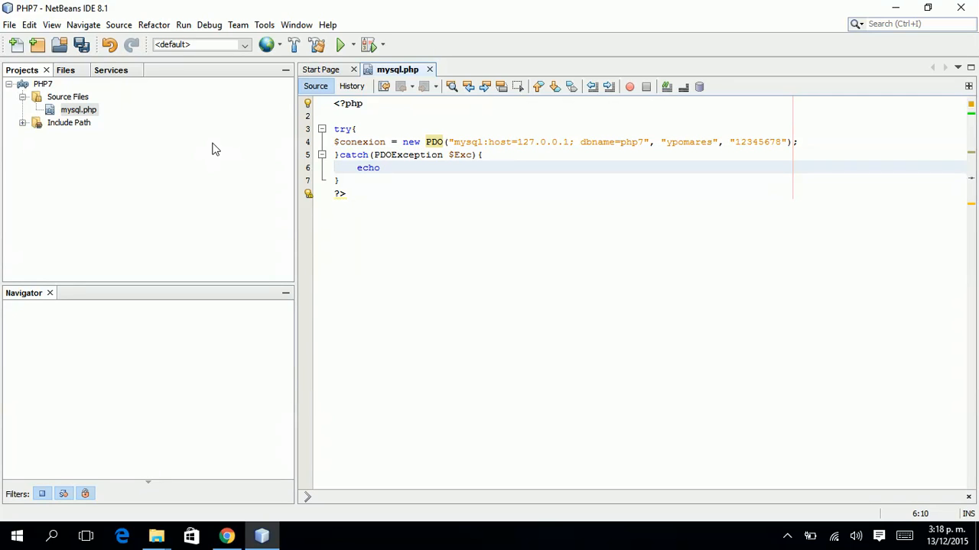
pyautogui.write('$E')
pyautogui.hotkey('ctrl', 's')
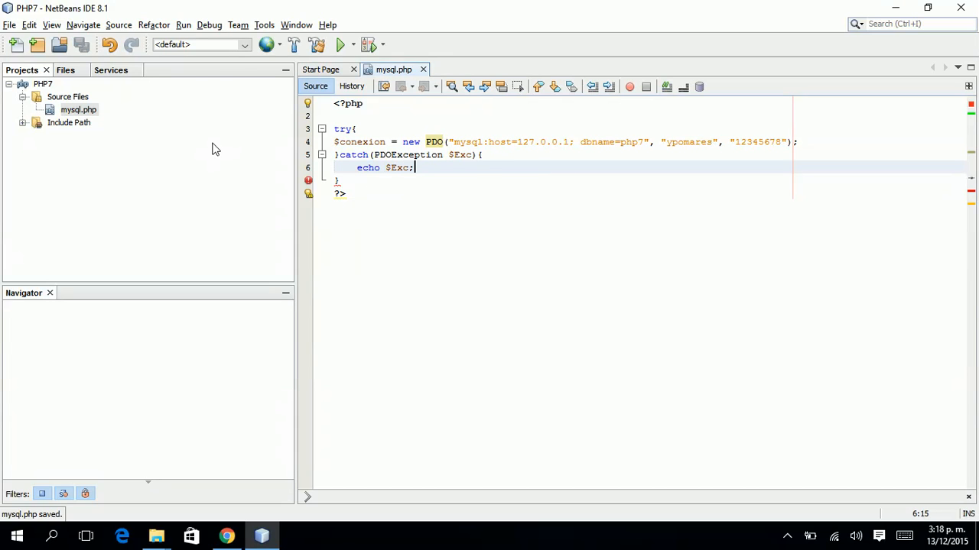
pyautogui.hotkey('alt', 'Tab')
pyautogui.press('F5')
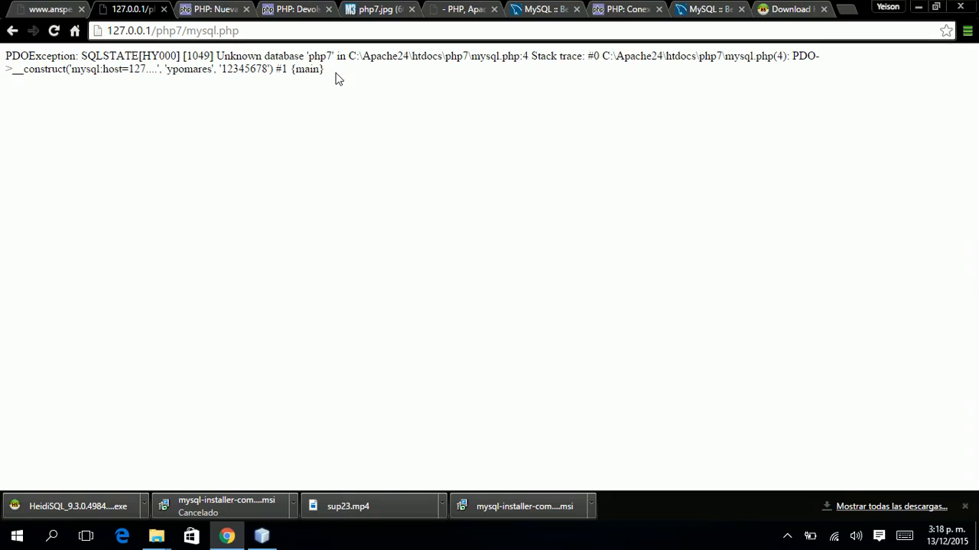
# Examine the printed PDOException message, then highlight the catch's echo statement in NetBeans.
pyautogui.moveTo(334, 71); pyautogui.dragTo(217, 68)
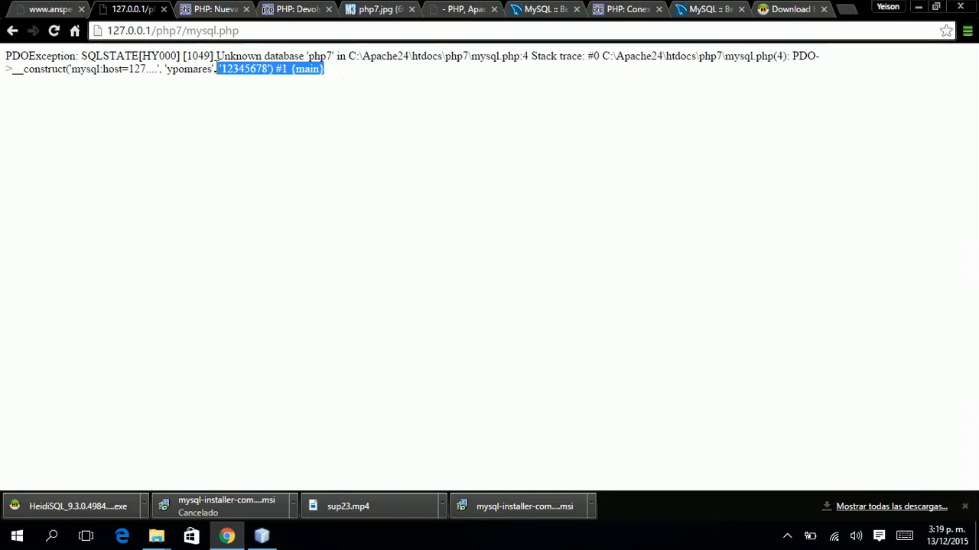
pyautogui.click(216, 62)
pyautogui.click(334, 117)
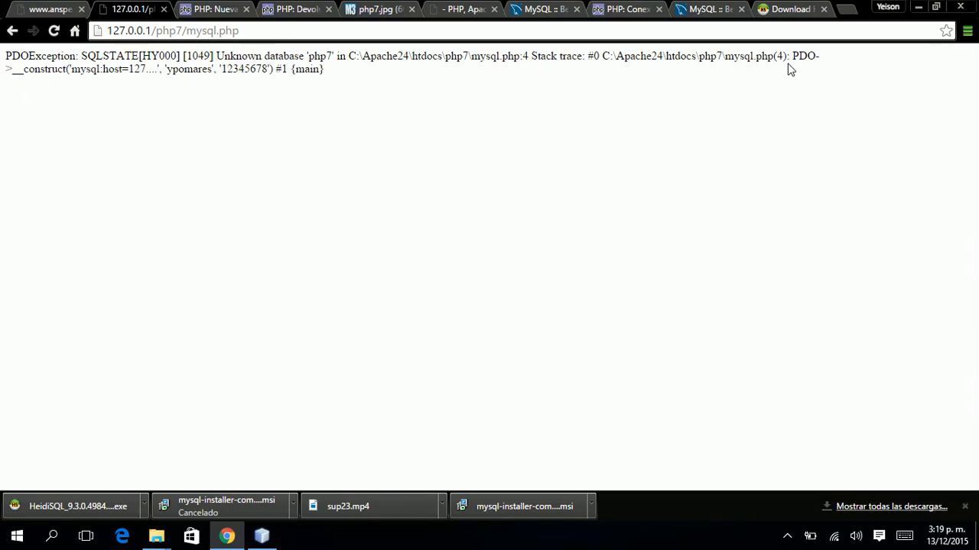
pyautogui.tripleClick(255, 67)
pyautogui.doubleClick(214, 68)
pyautogui.click(307, 123)
pyautogui.hotkey('alt', 'Tab')
pyautogui.moveTo(357, 167); pyautogui.dragTo(419, 166)
pyautogui.click(419, 165)
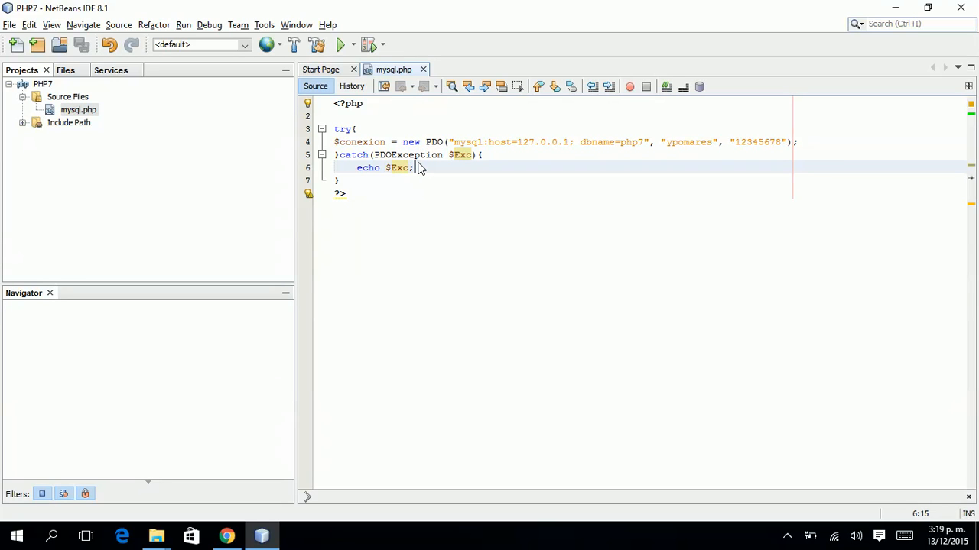
# Show that the echoed exception message exposes the database user name and password.
pyautogui.doubleClick(461, 155)
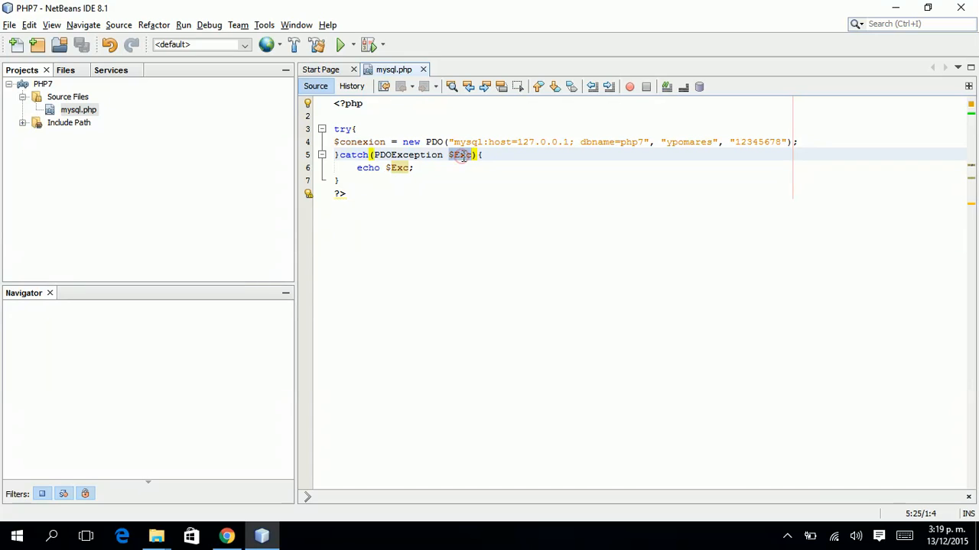
pyautogui.hotkey('alt', 'Tab')
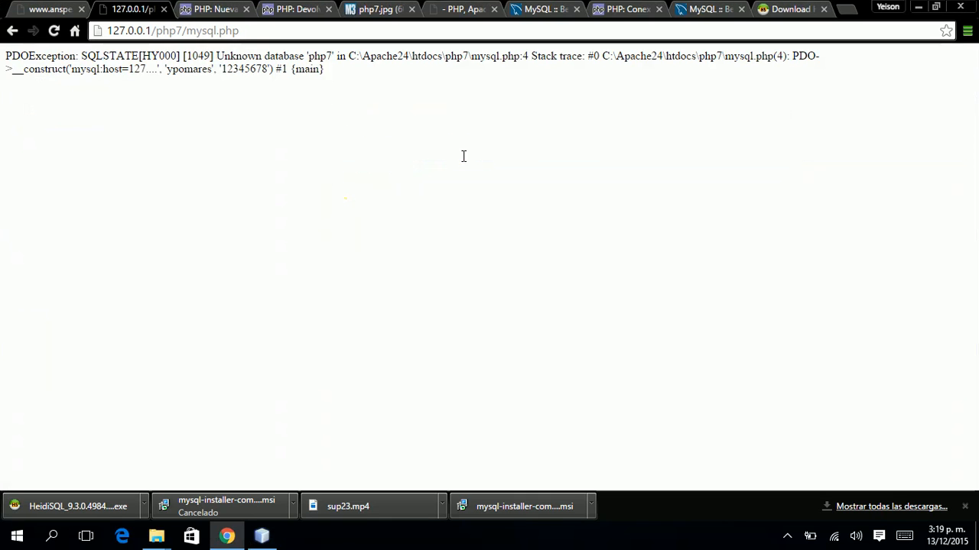
pyautogui.moveTo(276, 71); pyautogui.dragTo(190, 69)
pyautogui.doubleClick(190, 68)
pyautogui.doubleClick(233, 68)
pyautogui.hotkey('alt', 'Tab')
# Replace echo $Exc with echo "Error en la conexion"; save and reload the page.
pyautogui.hotkey('ctrl', 'shift', 'Left')
pyautogui.hotkey('ctrl', 'shift', 'Left')
pyautogui.hotkey('ctrl', 'shift', 'Left')
pyautogui.press('BackSpace')
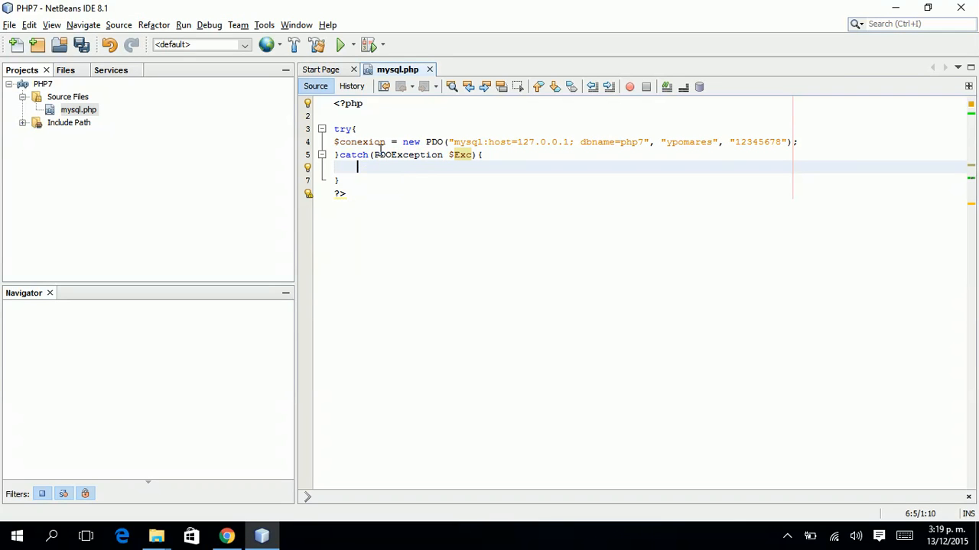
pyautogui.hotkey('alt', 'Tab')
pyautogui.hotkey('alt', 'Tab')
pyautogui.write('echo "";')
pyautogui.press('Left')
pyautogui.press('Left')
pyautogui.write('Error en la conexion')
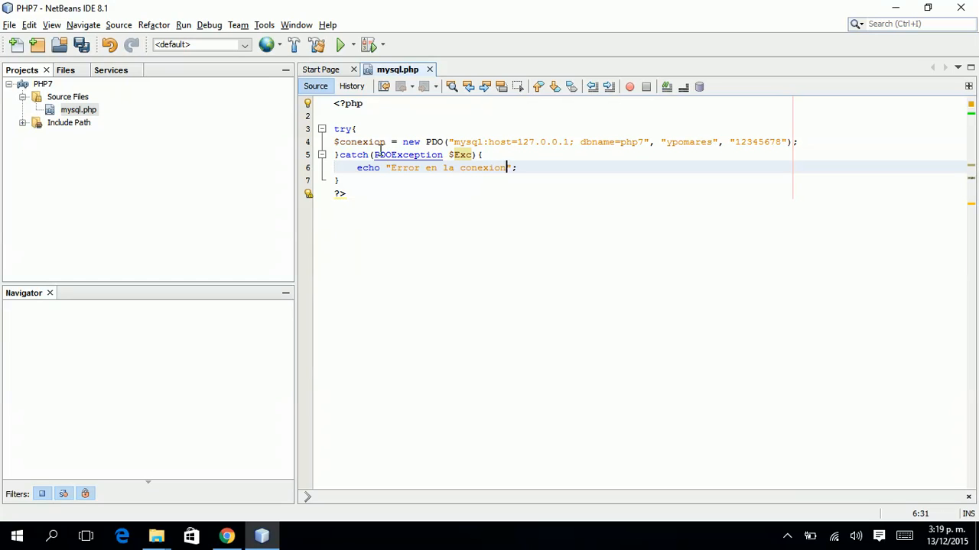
pyautogui.hotkey('ctrl', 's')
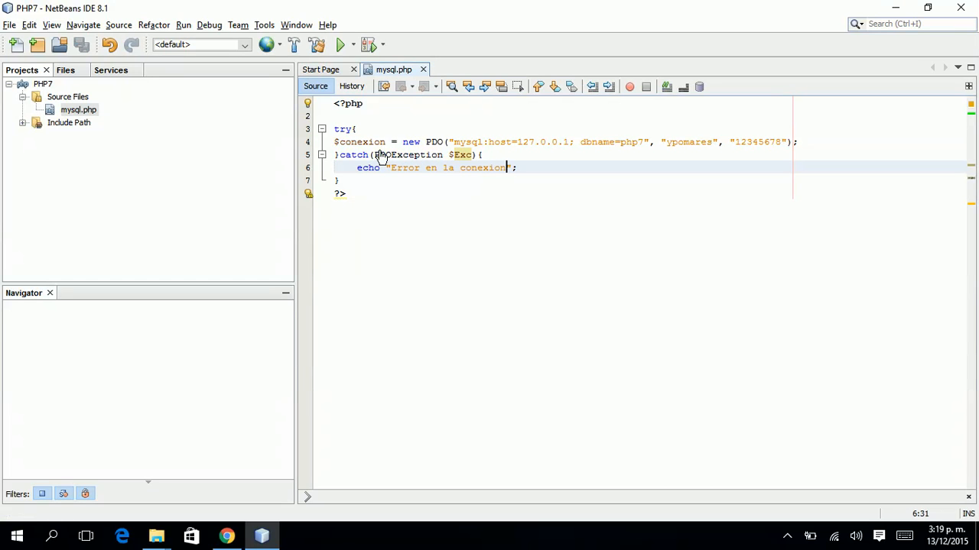
pyautogui.hotkey('alt', 'Tab')
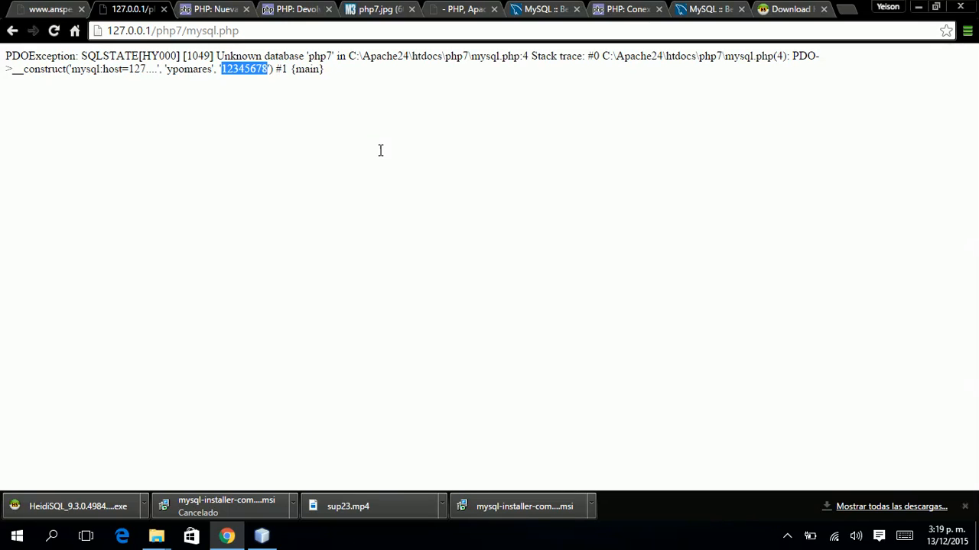
pyautogui.press('F5')
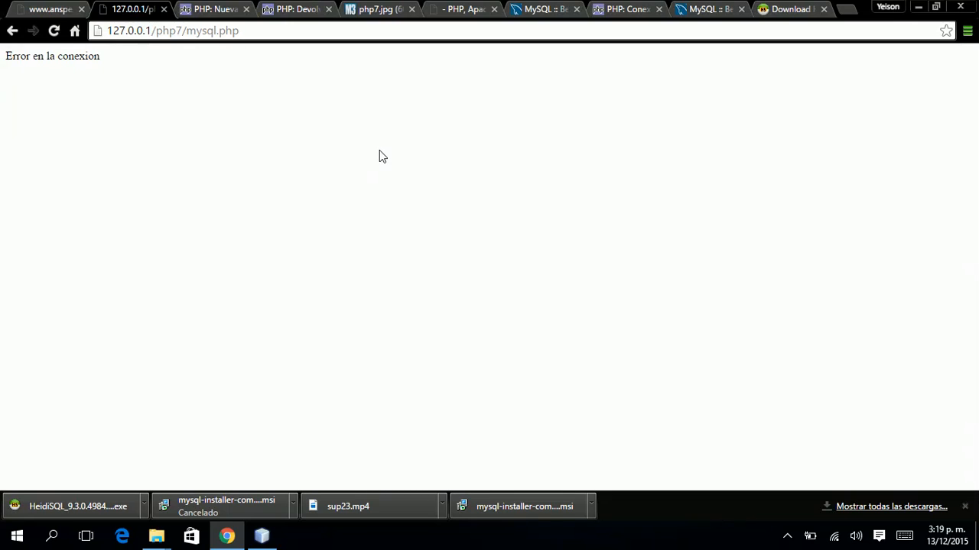
# Check dbname=php7 in the connection string, then run the downloaded HeidiSQL installer.
pyautogui.click(263, 536)
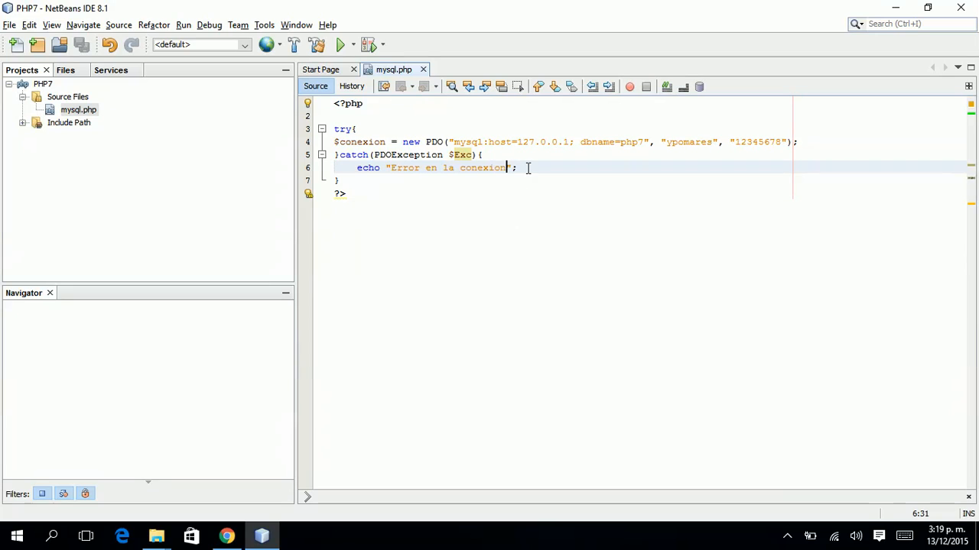
pyautogui.click(518, 142)
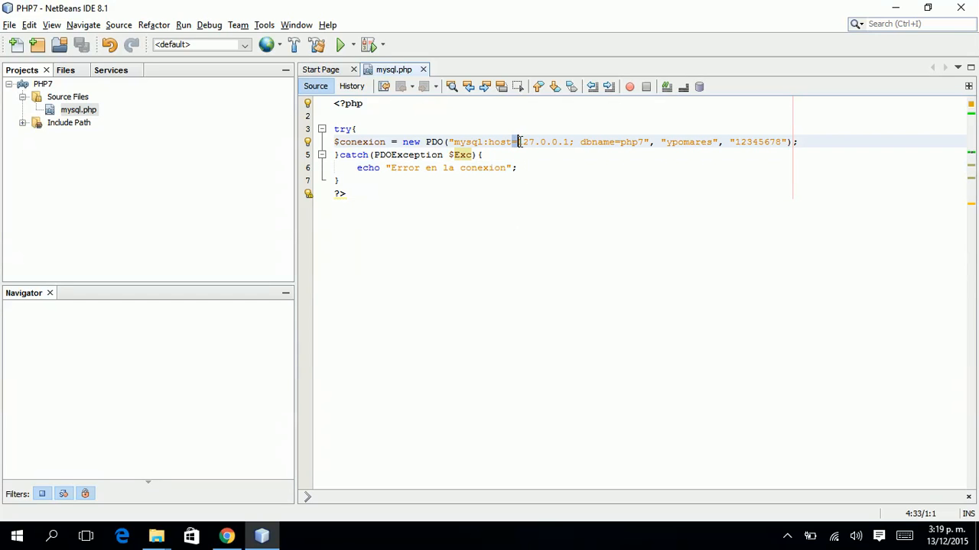
pyautogui.click(523, 166)
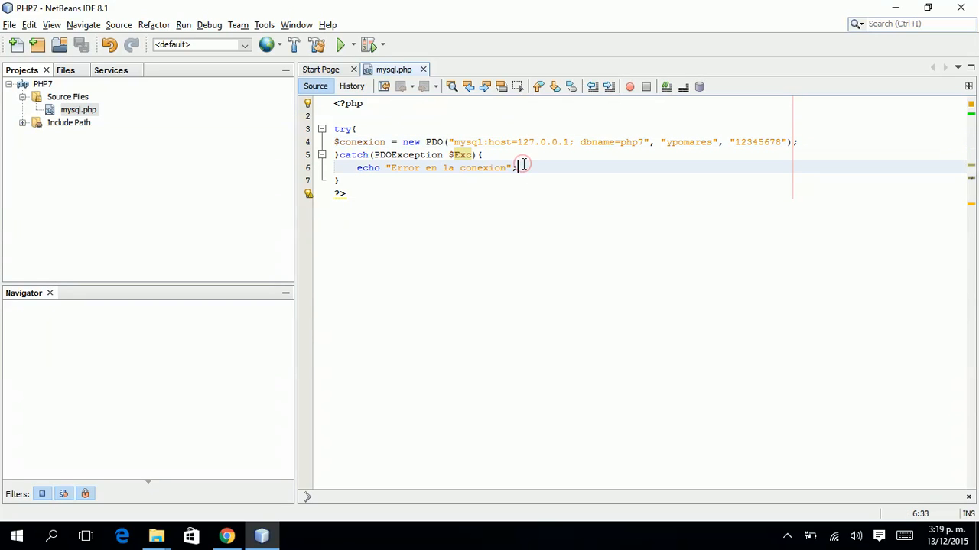
pyautogui.moveTo(618, 142); pyautogui.dragTo(637, 143)
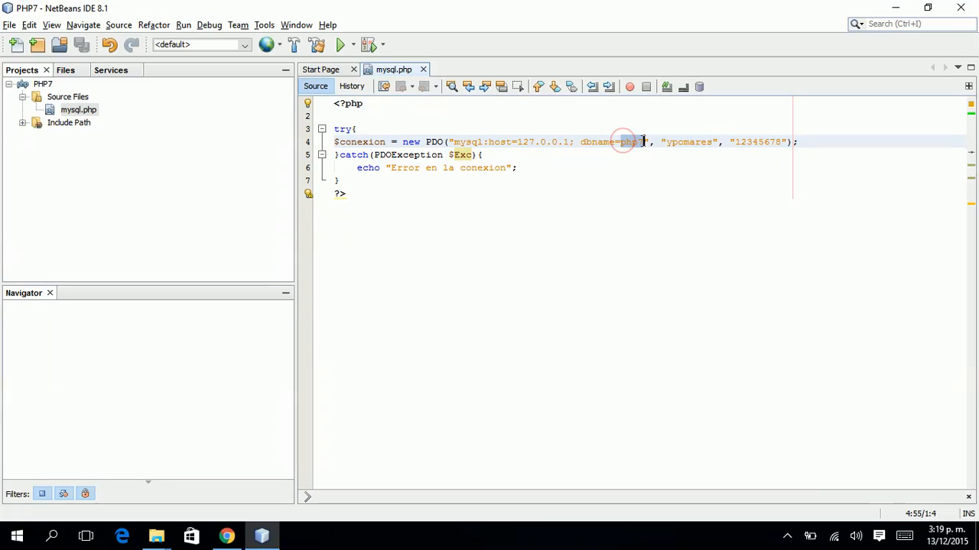
pyautogui.hotkey('alt', 'Tab')
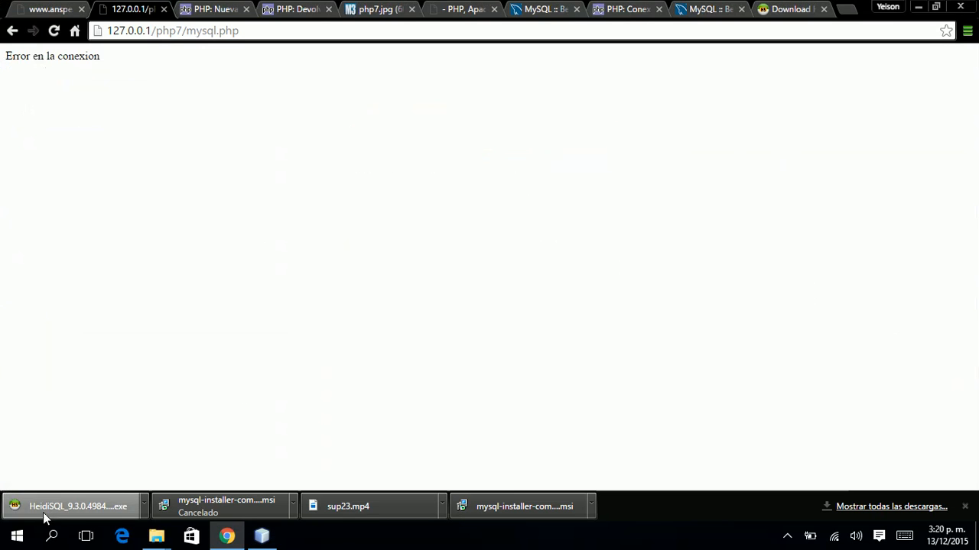
pyautogui.click(72, 498)
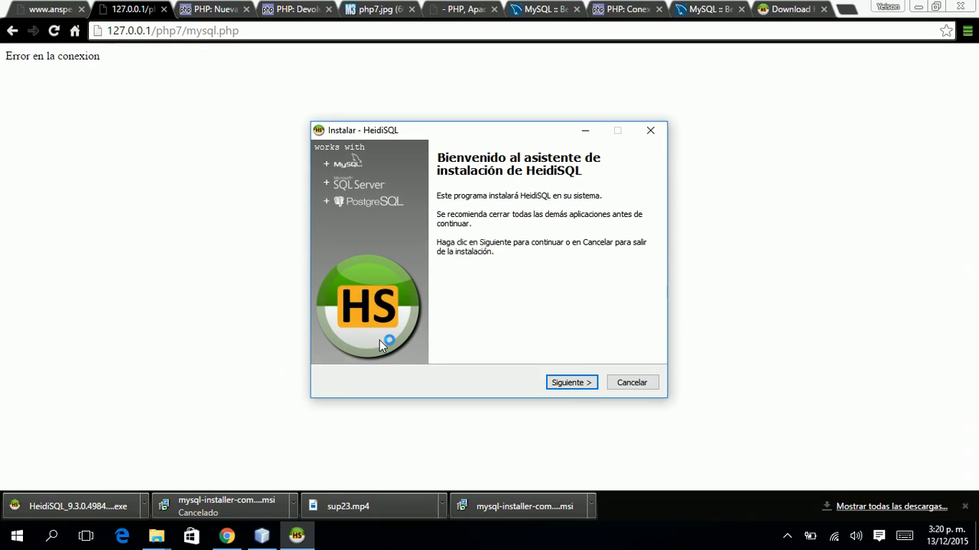
# Accept the HeidiSQL licence, install with default folder and tasks, and launch it.
pyautogui.click(568, 382)
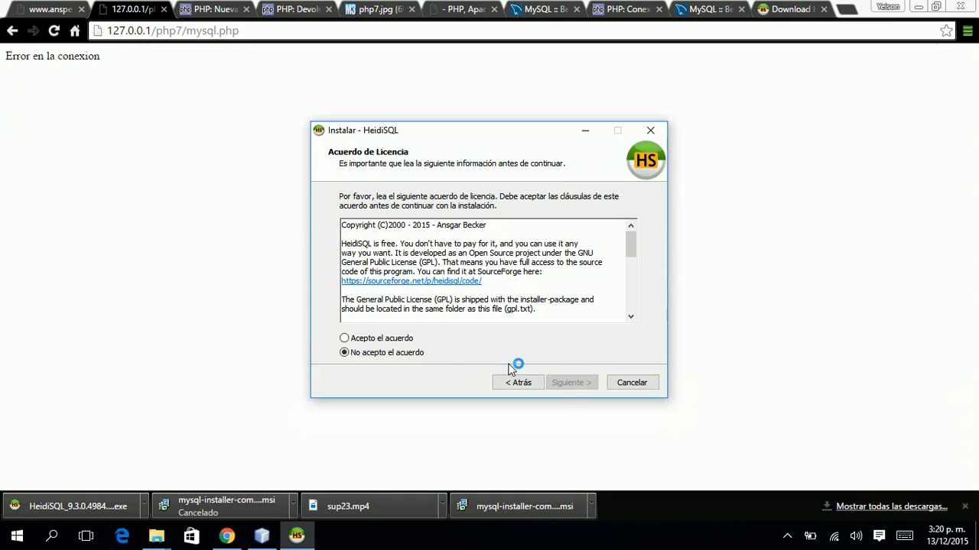
pyautogui.click(408, 338)
pyautogui.click(582, 384)
pyautogui.click(583, 385)
pyautogui.click(582, 385)
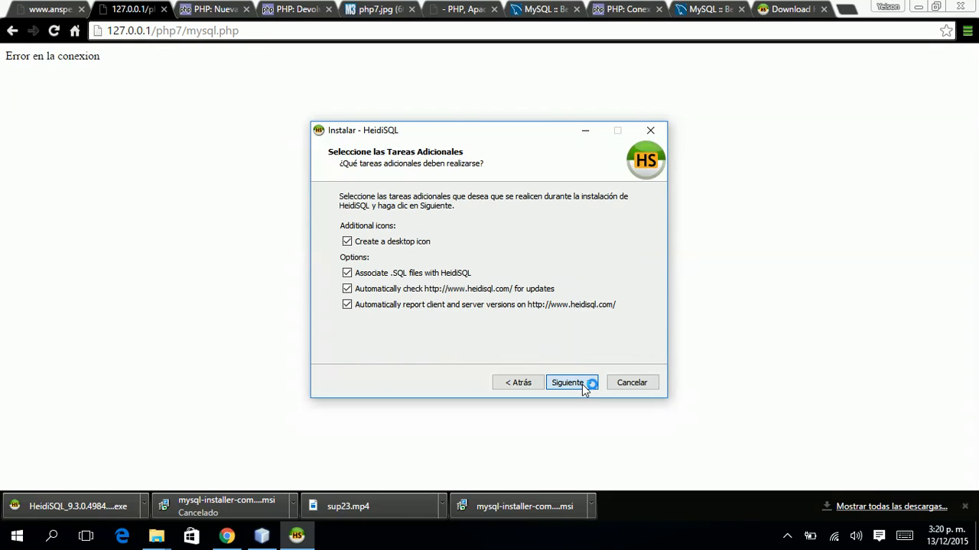
pyautogui.click(582, 385)
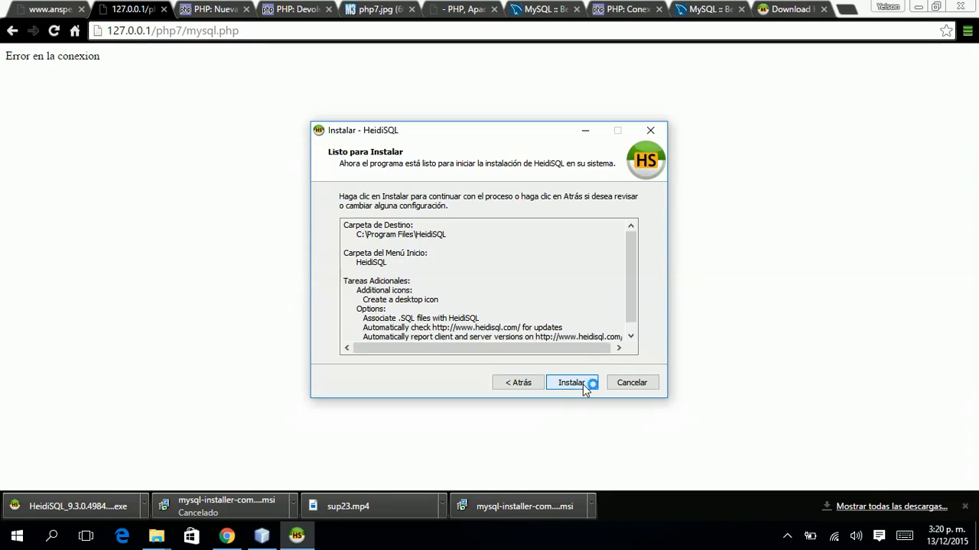
pyautogui.click(582, 385)
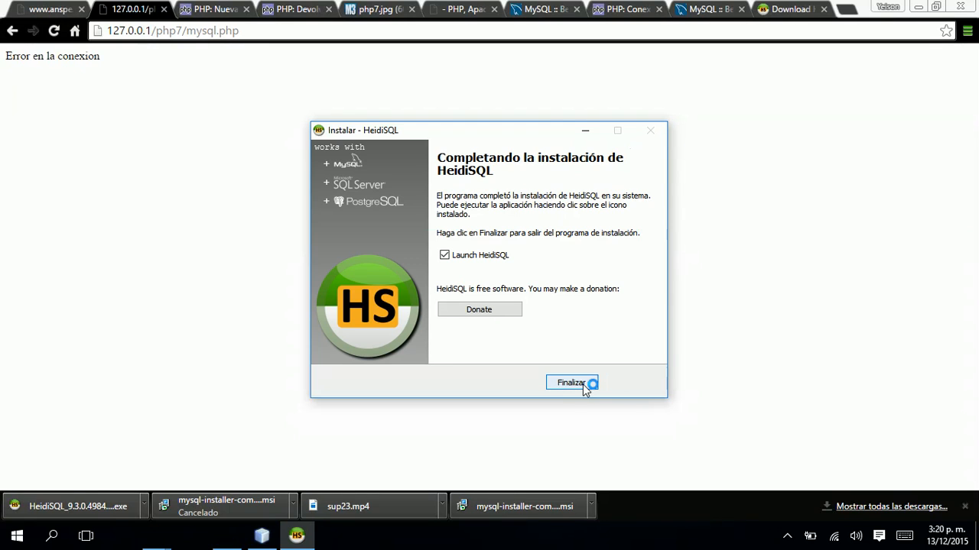
pyautogui.click(572, 387)
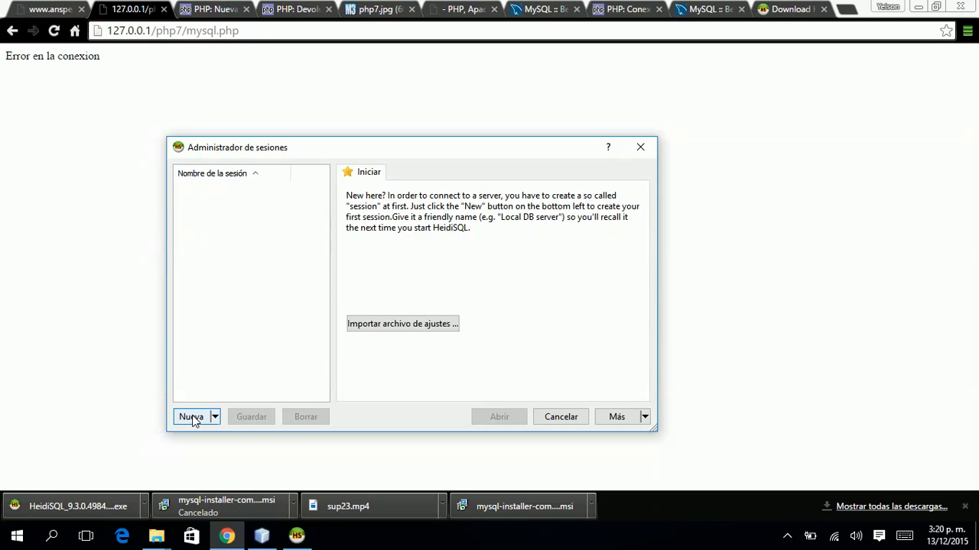
# Create a new MySQL (TCP/IP) session to 127.0.0.1 with the database user name and password.
pyautogui.click(192, 417)
pyautogui.click(457, 222)
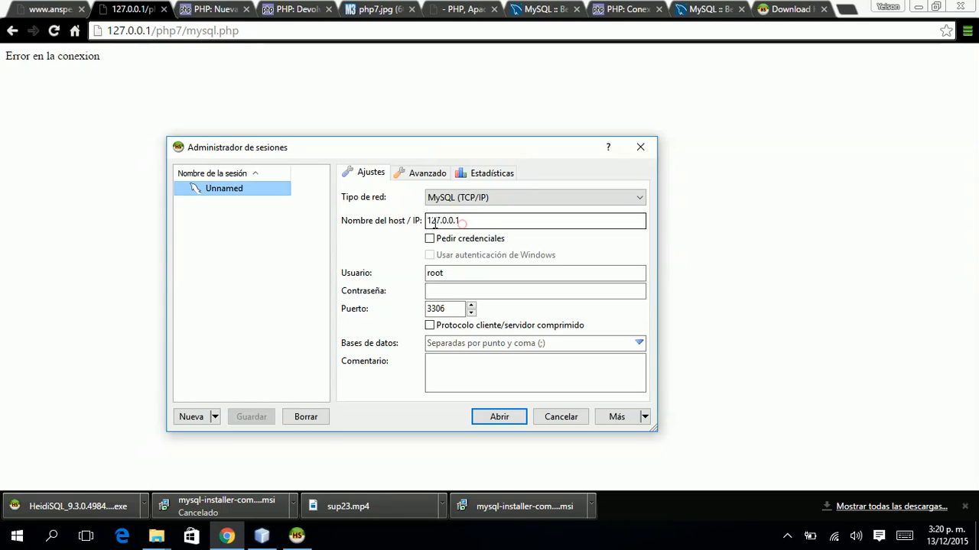
pyautogui.doubleClick(442, 220)
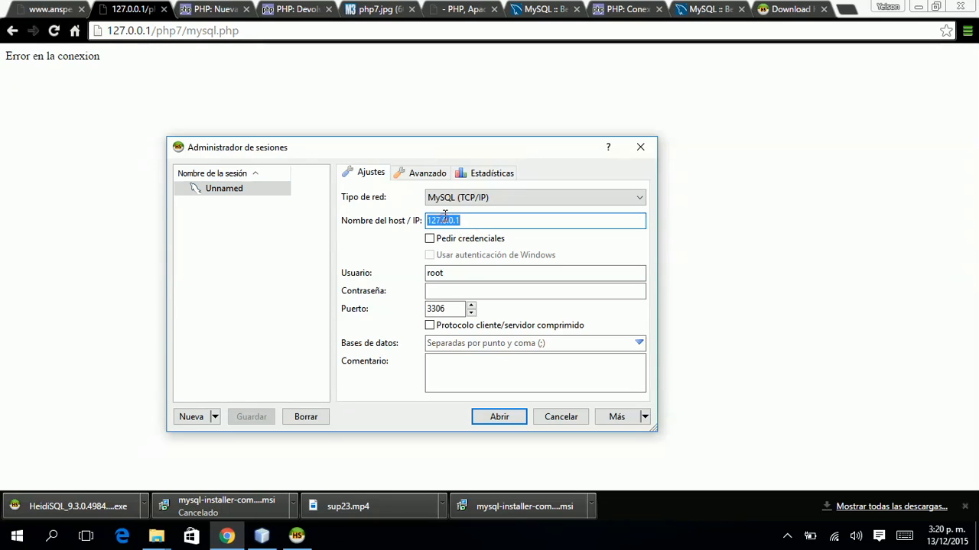
pyautogui.click(492, 199)
pyautogui.click(492, 198)
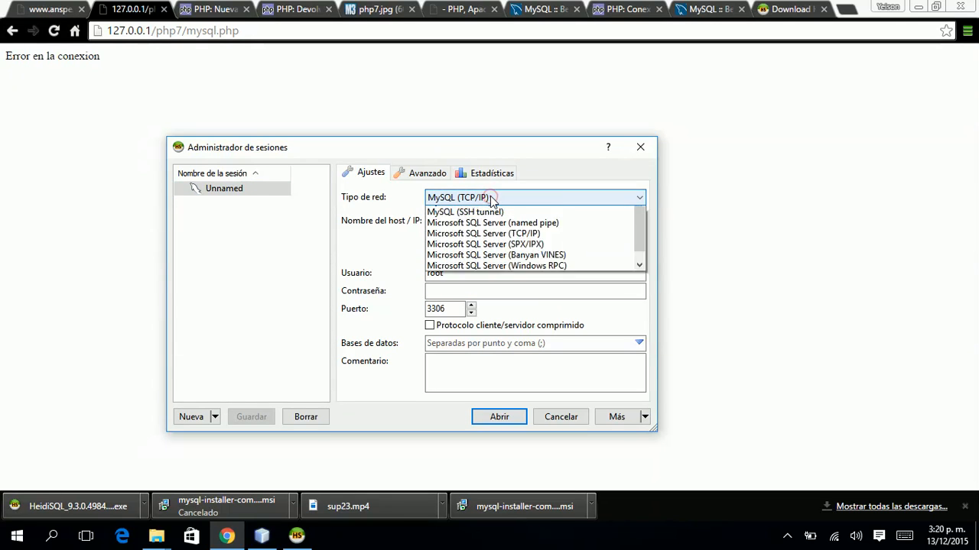
pyautogui.moveTo(641, 242)
pyautogui.mouseDown()
pyautogui.moveTo(643, 264)
pyautogui.moveTo(642, 242)
pyautogui.mouseUp()
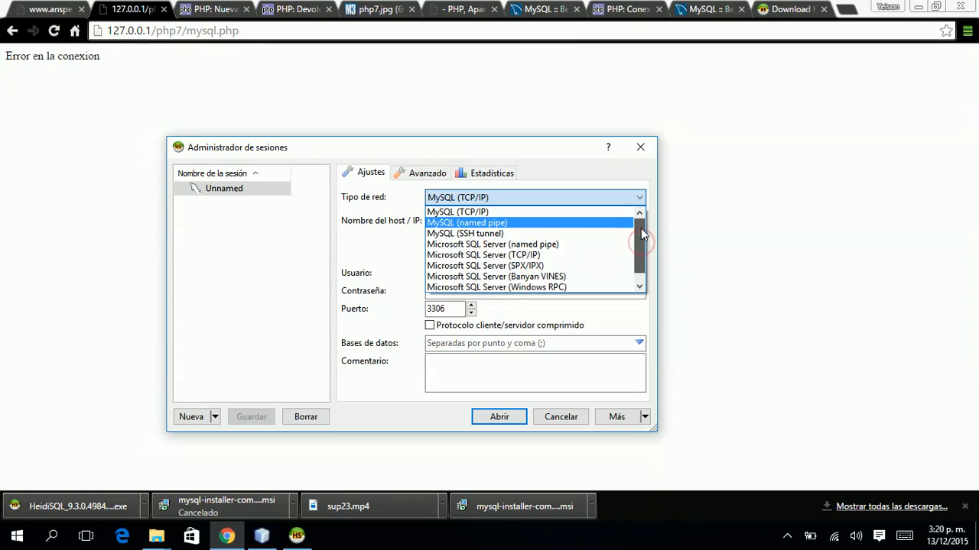
pyautogui.click(634, 197)
pyautogui.click(479, 295)
pyautogui.write('12')
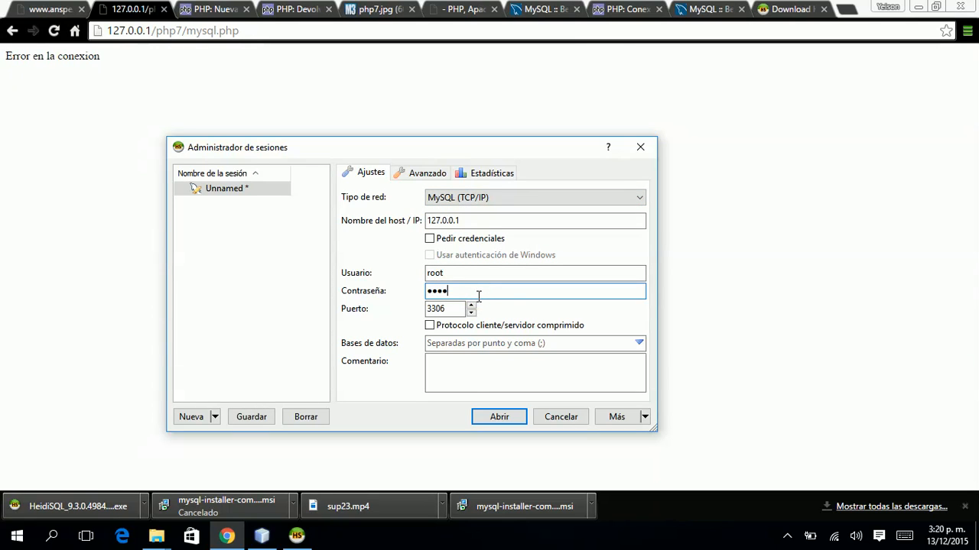
pyautogui.click(501, 274)
pyautogui.doubleClick(505, 275)
pyautogui.write('ypomar')
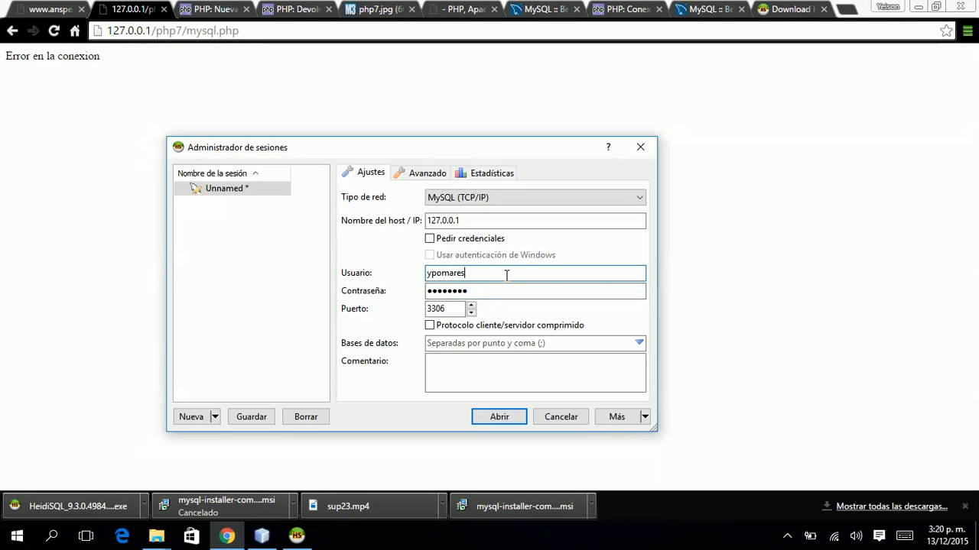
pyautogui.write('es')
# Name the session PHP7, save it, and connect to the server.
pyautogui.click(229, 188)
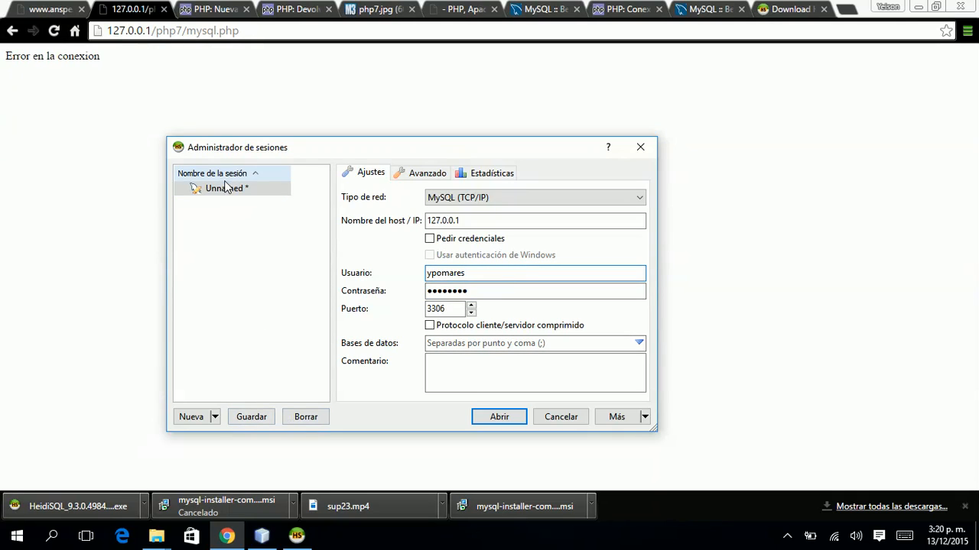
pyautogui.click(239, 191)
pyautogui.write('PHP7')
pyautogui.press('Return')
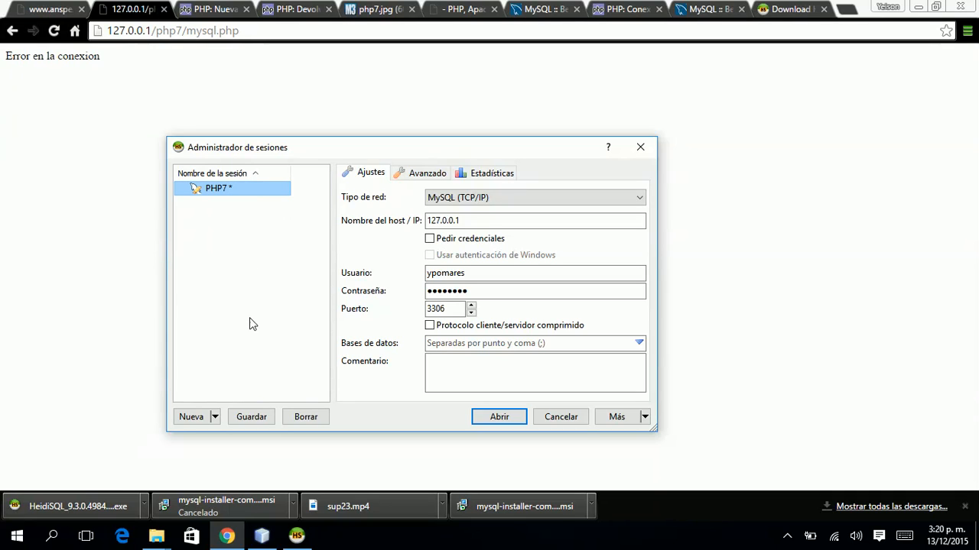
pyautogui.click(252, 417)
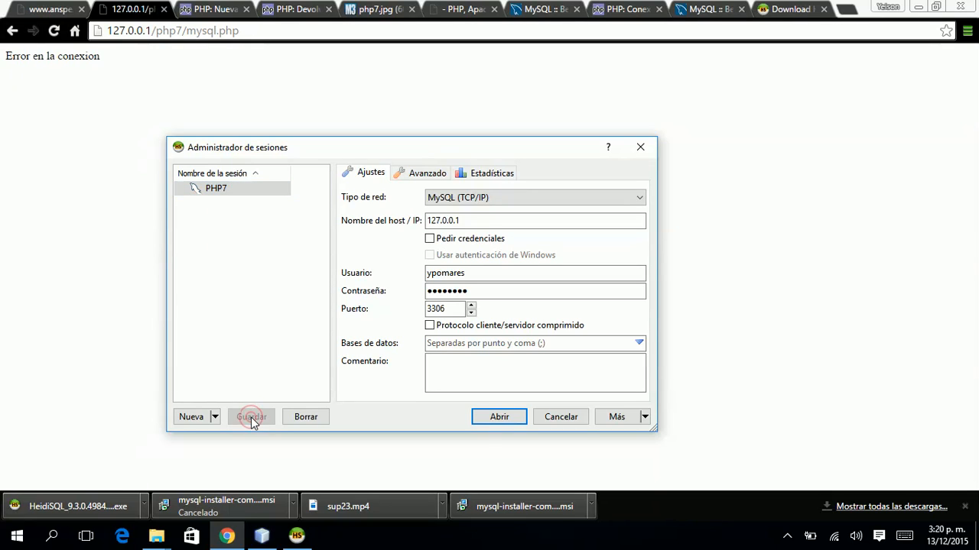
pyautogui.click(510, 419)
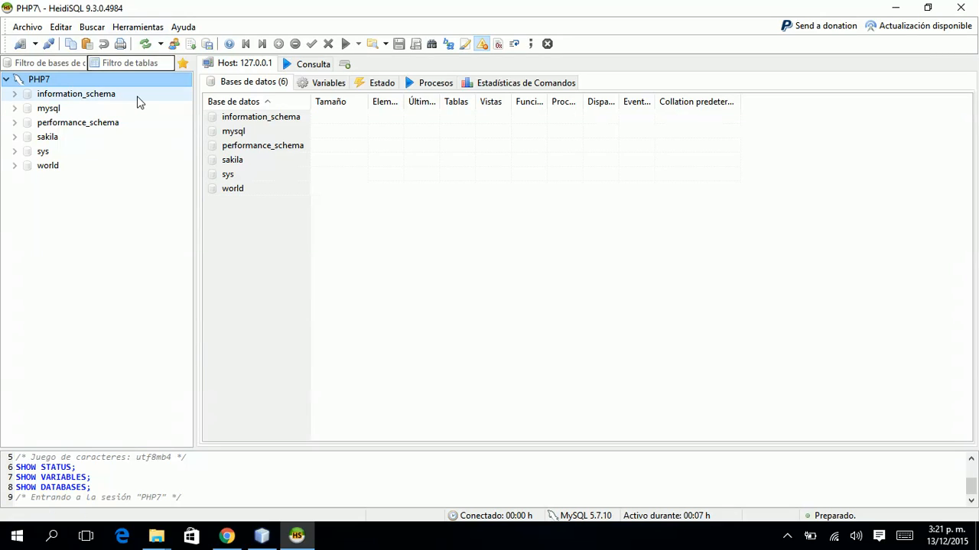
# Create database php7 with utf8_general_ci collation under PHP7 and select it.
pyautogui.rightClick(52, 79)
pyautogui.moveTo(115, 152)
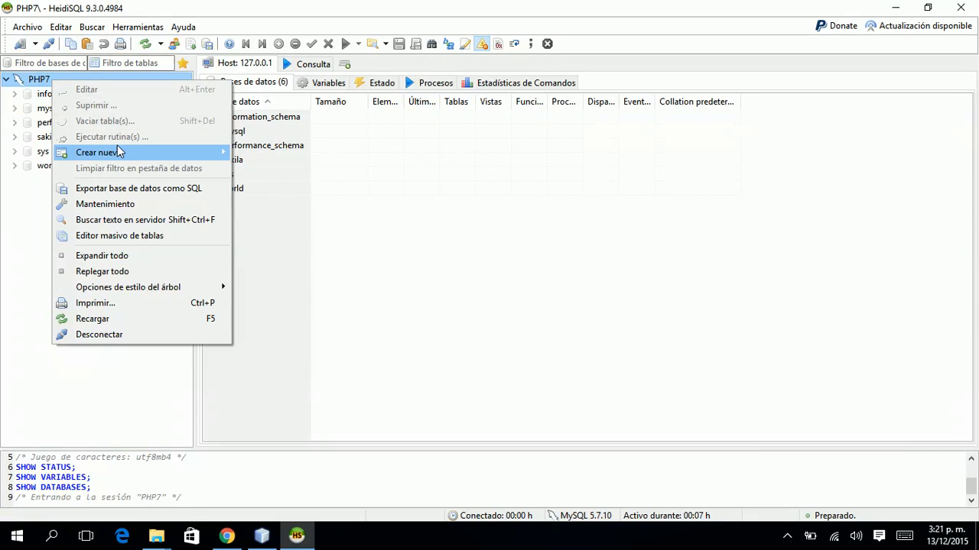
pyautogui.click(242, 153)
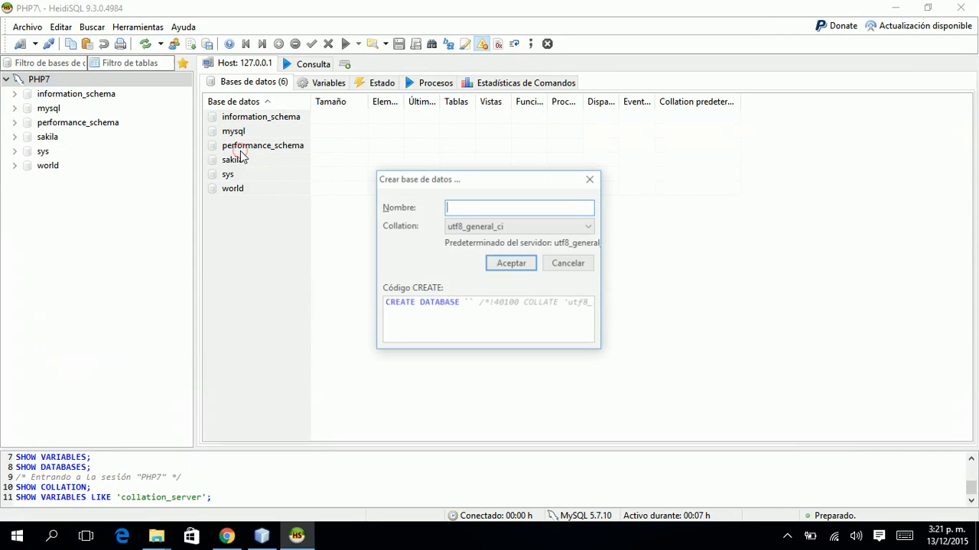
pyautogui.write('php7')
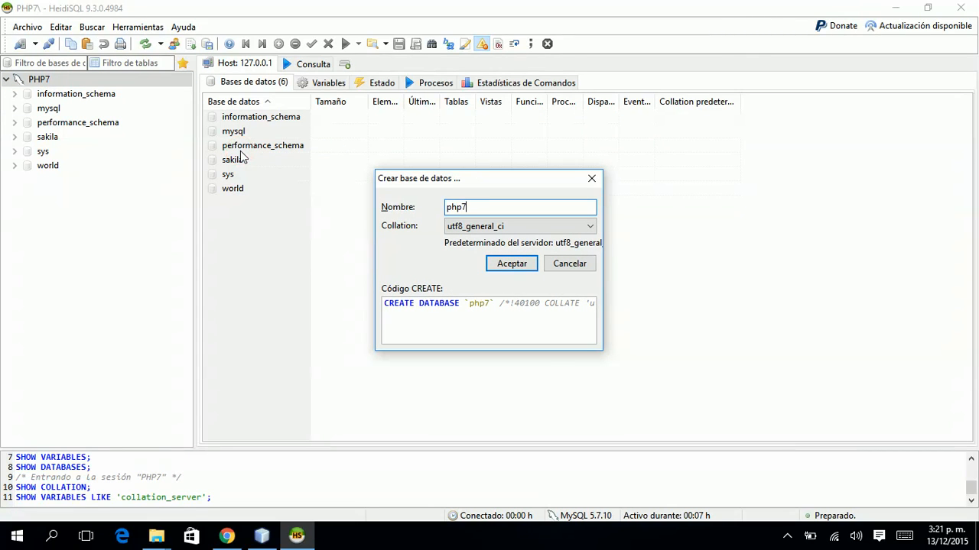
pyautogui.click(502, 227)
pyautogui.click(501, 228)
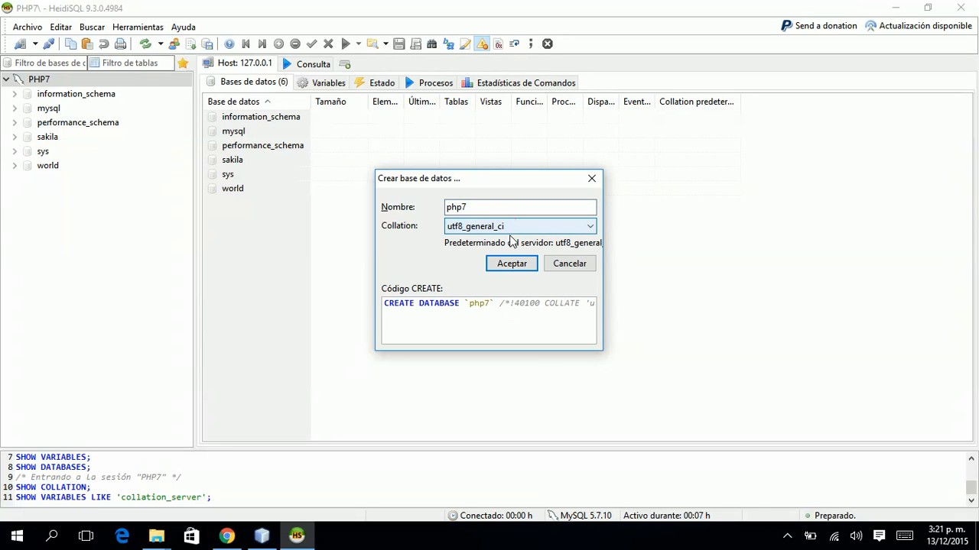
pyautogui.click(511, 264)
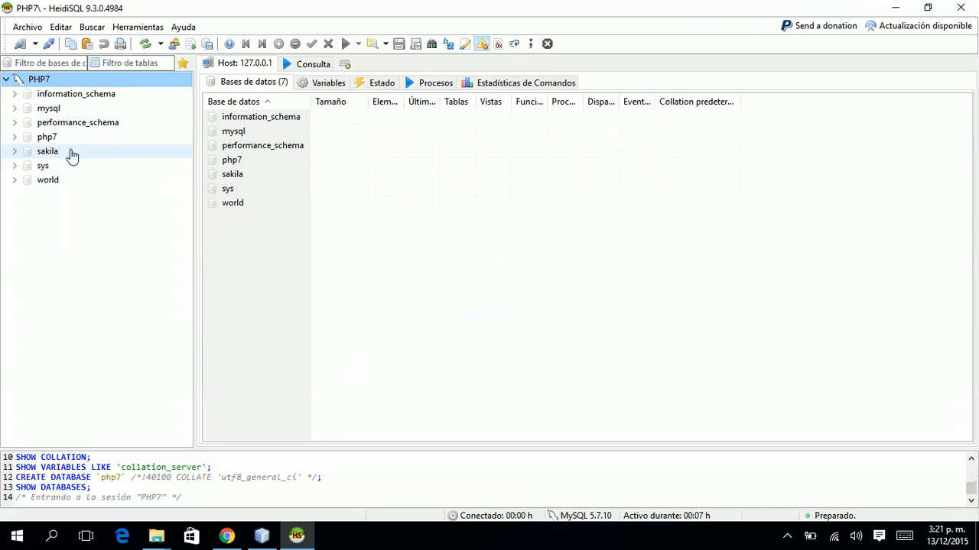
pyautogui.click(27, 142)
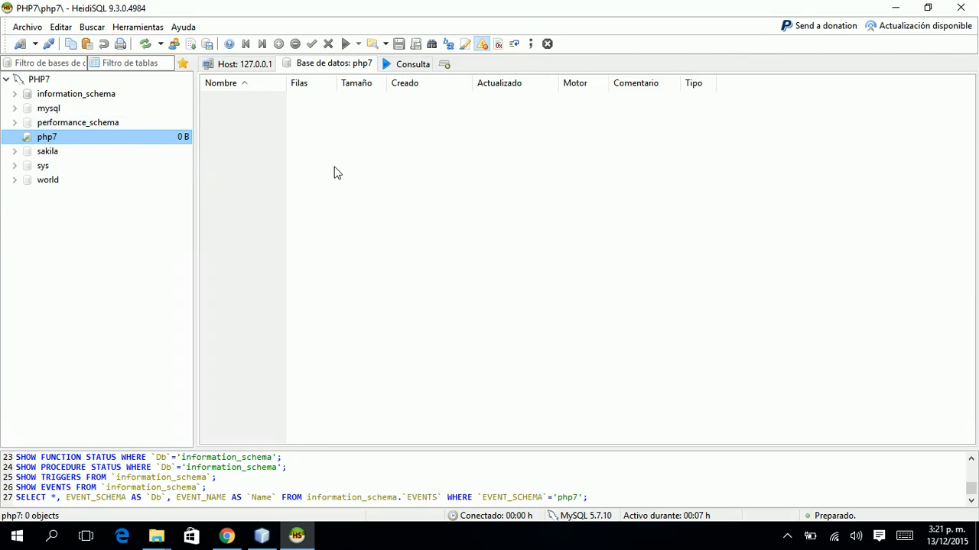
pyautogui.hotkey('alt', 'Tab')
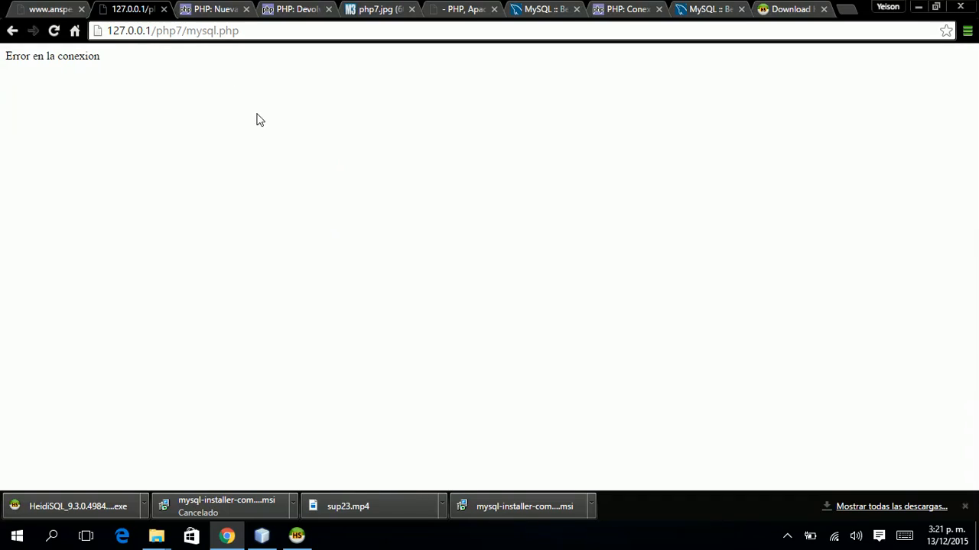
# Reload 127.0.0.1/php7/mysql.php, still showing 'Error en la conexion', and return to the NetBeans source.
pyautogui.press('F5')
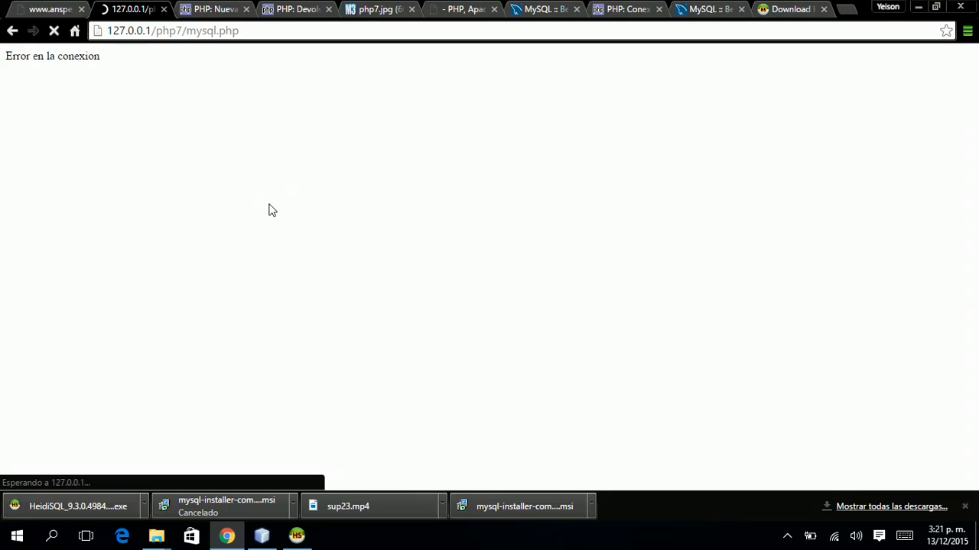
pyautogui.click(262, 537)
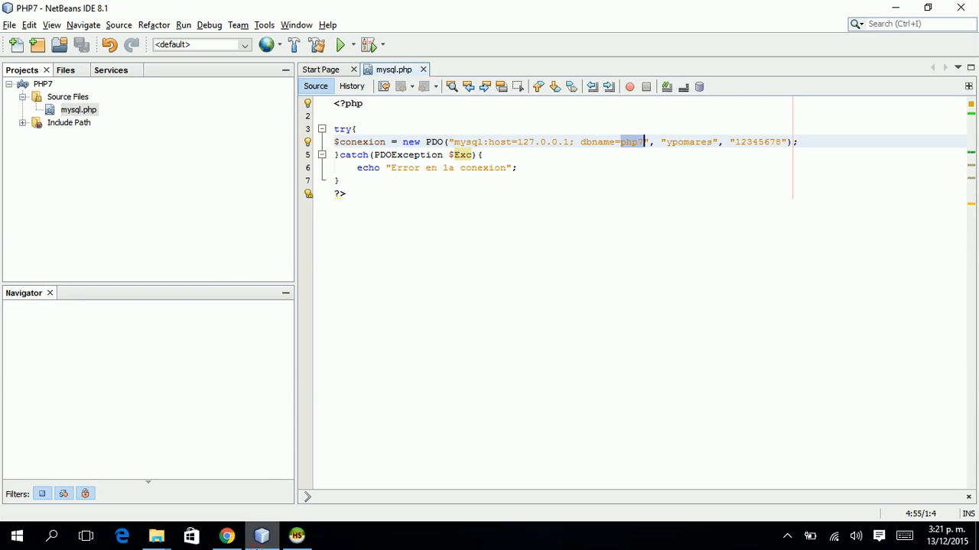
# Check the host and dbname parts of the PDO connection string against the browser page.
pyautogui.doubleClick(604, 142)
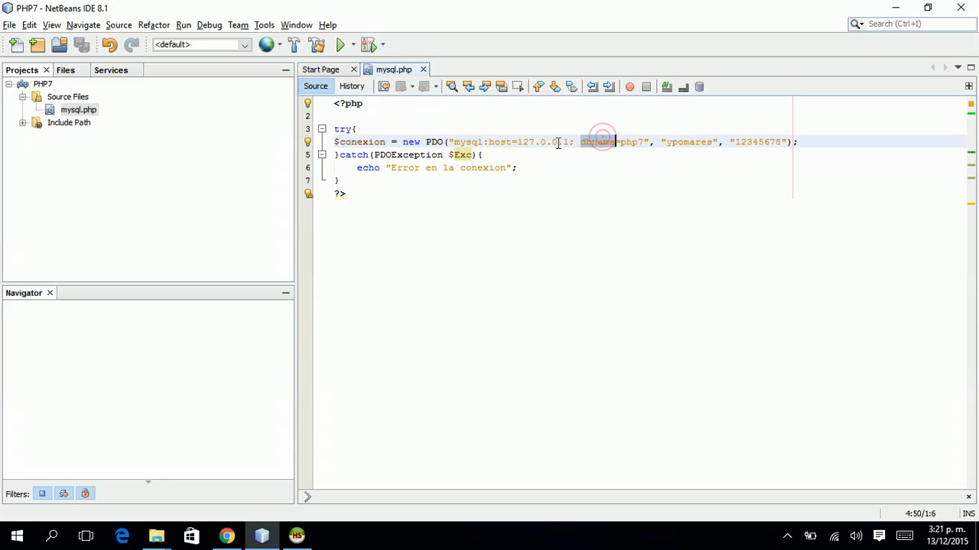
pyautogui.doubleClick(501, 143)
pyautogui.click(571, 141)
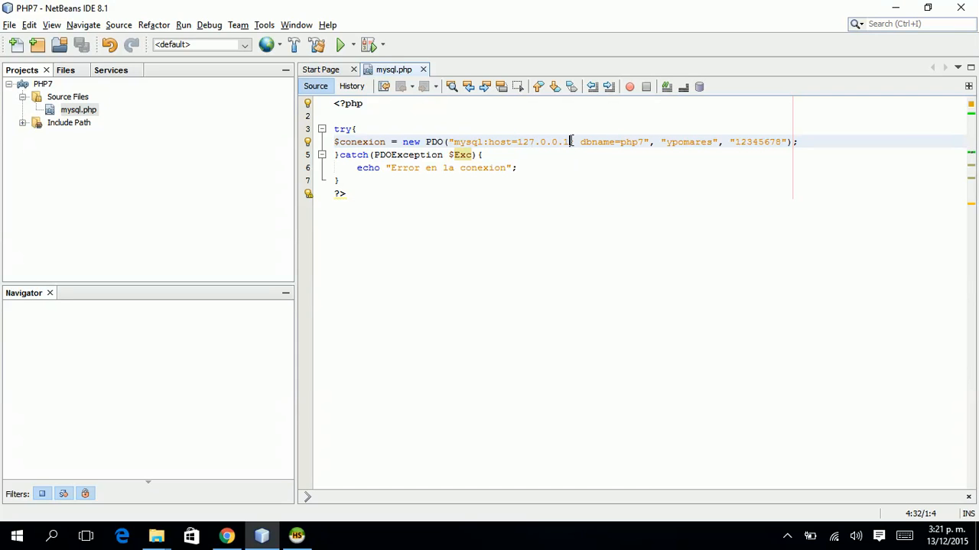
pyautogui.hotkey('alt', 'Tab')
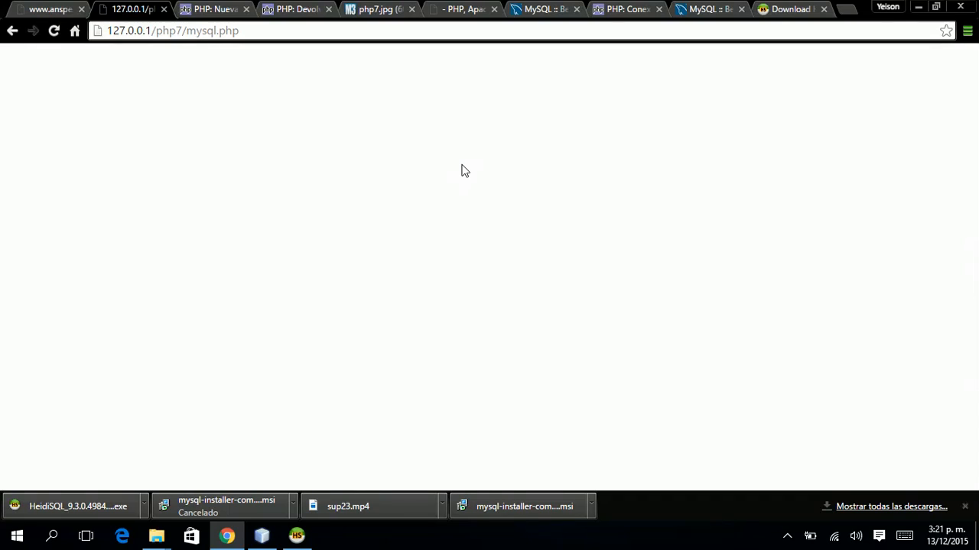
pyautogui.hotkey('alt', 'Tab')
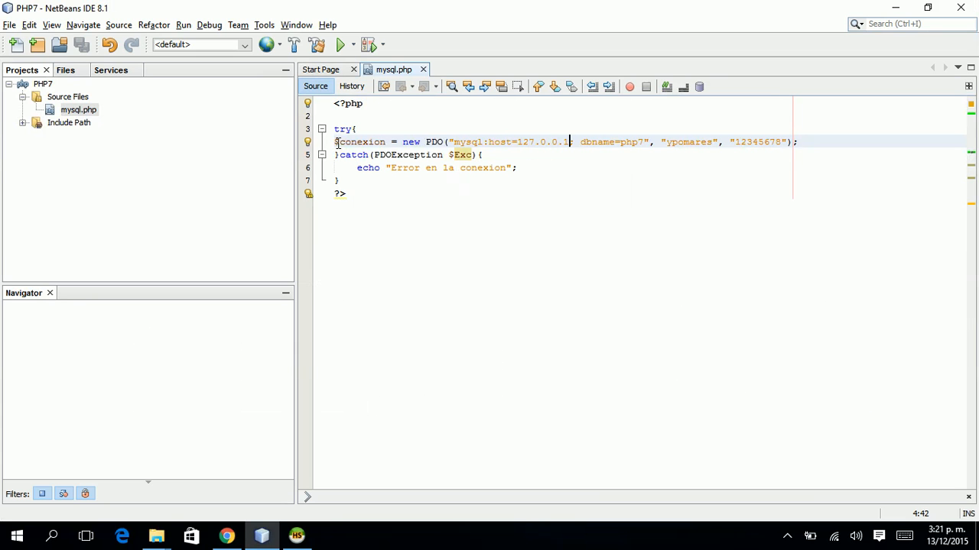
# Add print "Intentando conectar \n" at the start of the try block, before the PDO connection.
pyautogui.press('Up')
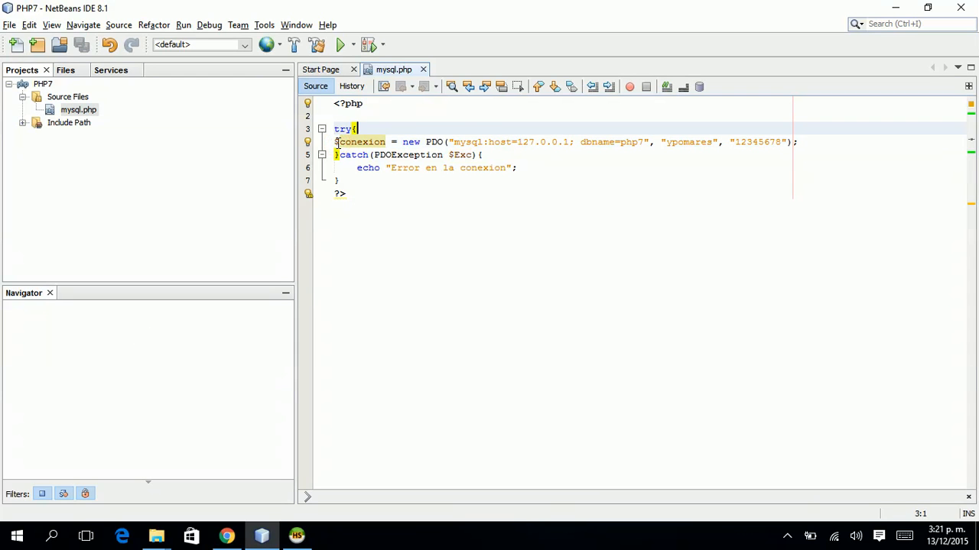
pyautogui.press('Return')
pyautogui.write('print')
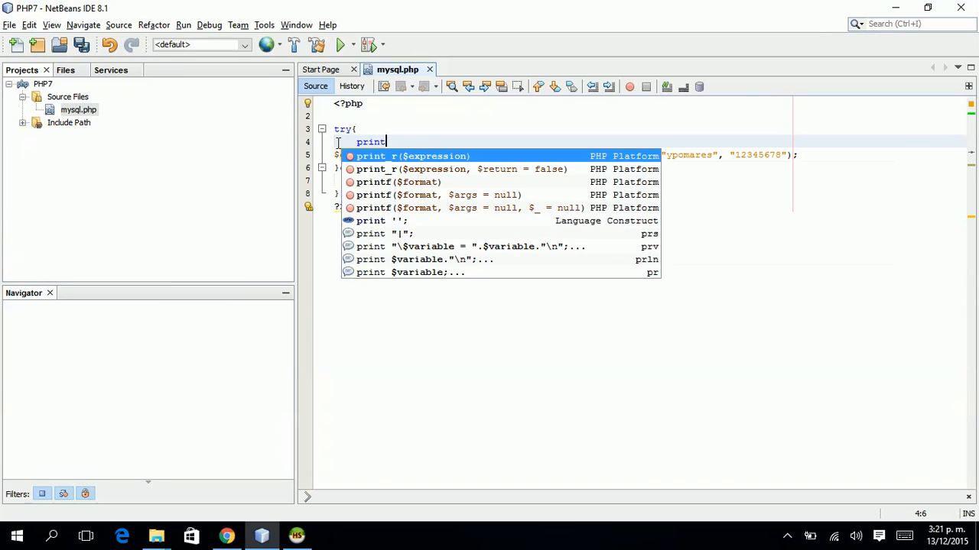
pyautogui.write(' "Intentando conectar')
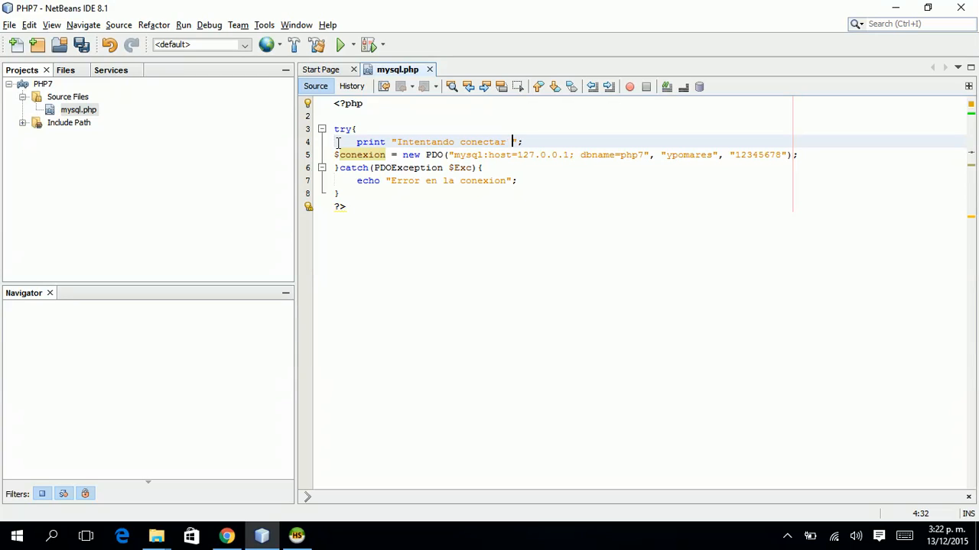
pyautogui.write(' \\n')
pyautogui.press('Down')
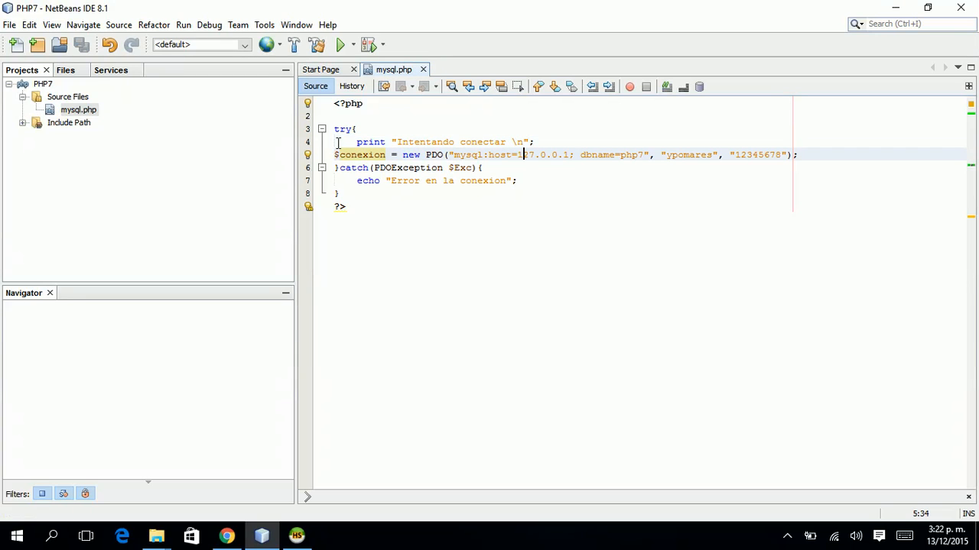
# Add print "Conexion Exitosa!!!"; on a new line after the PDO connection statement.
pyautogui.press('End')
pyautogui.press('Return')
pyautogui.write('prt ')
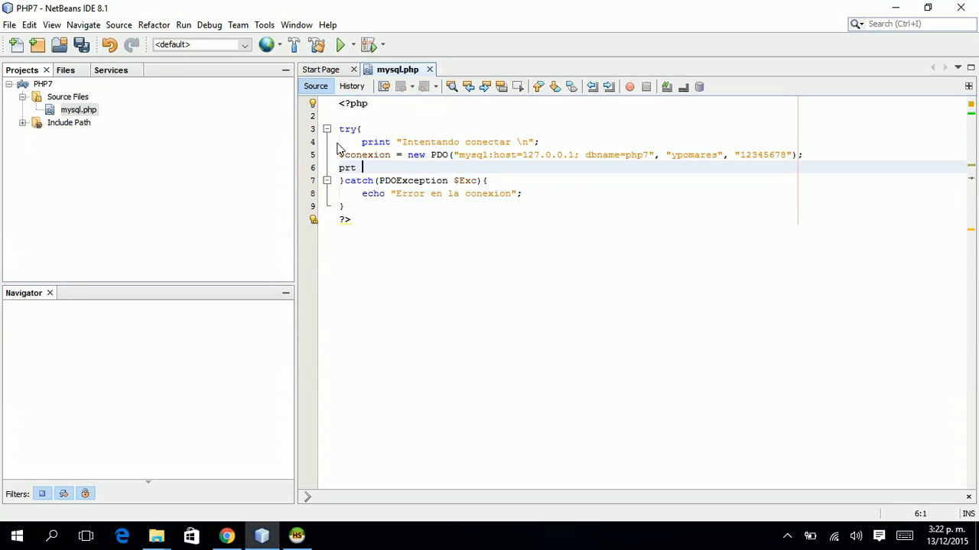
pyautogui.write('rint')
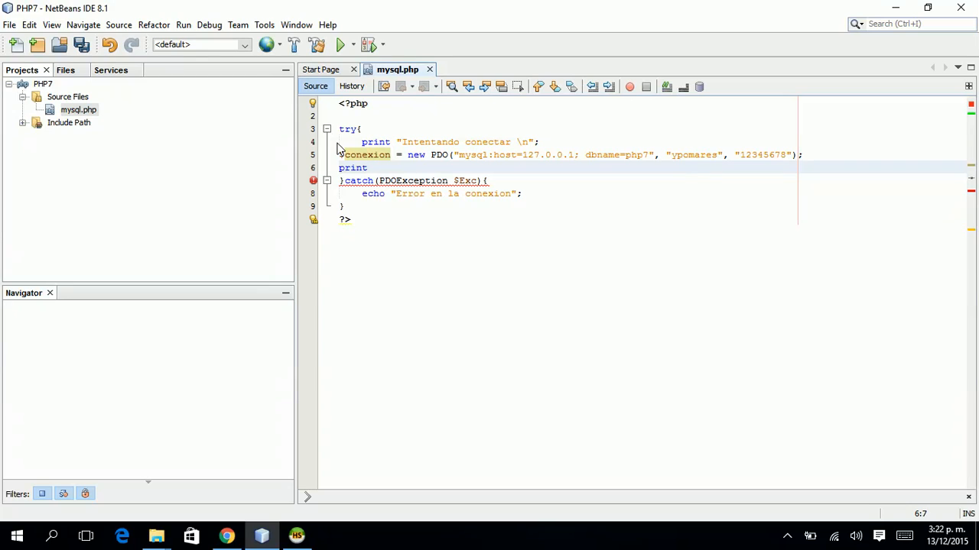
pyautogui.write(' "Coexion')
pyautogui.press('BackSpace')
pyautogui.press('BackSpace')
pyautogui.press('BackSpace')
pyautogui.press('BackSpace')
pyautogui.write('exion Exitosa!!!";')
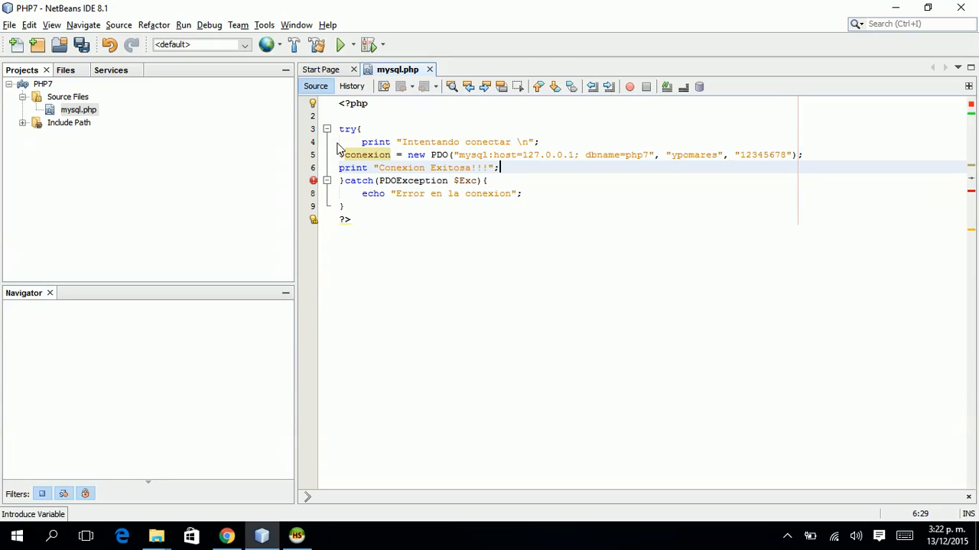
# Format mysql.php with Alt+Shift+F, save it, and reload the page in Chrome.
pyautogui.hotkey('alt', 'shift', 'f')
pyautogui.hotkey('ctrl', 's')
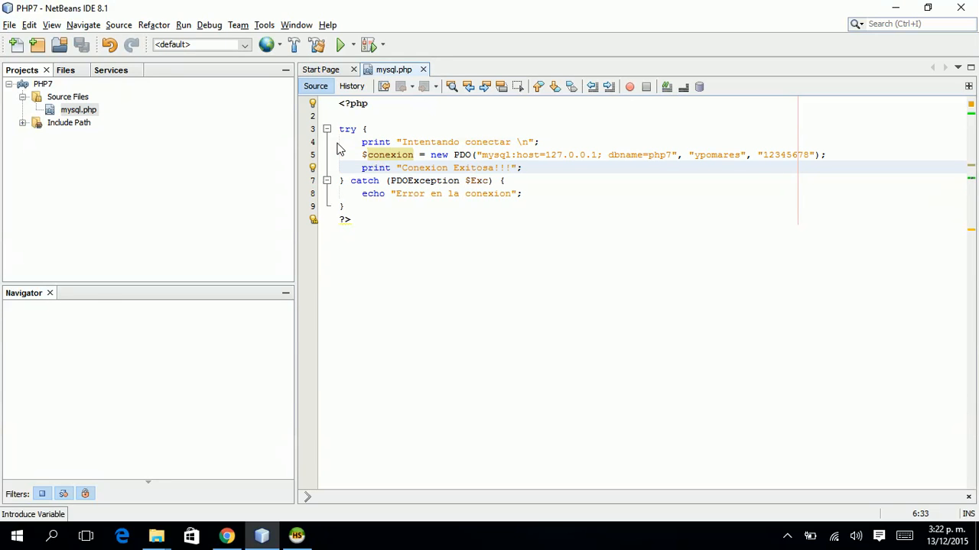
pyautogui.hotkey('alt', 'Tab')
pyautogui.press('F5')
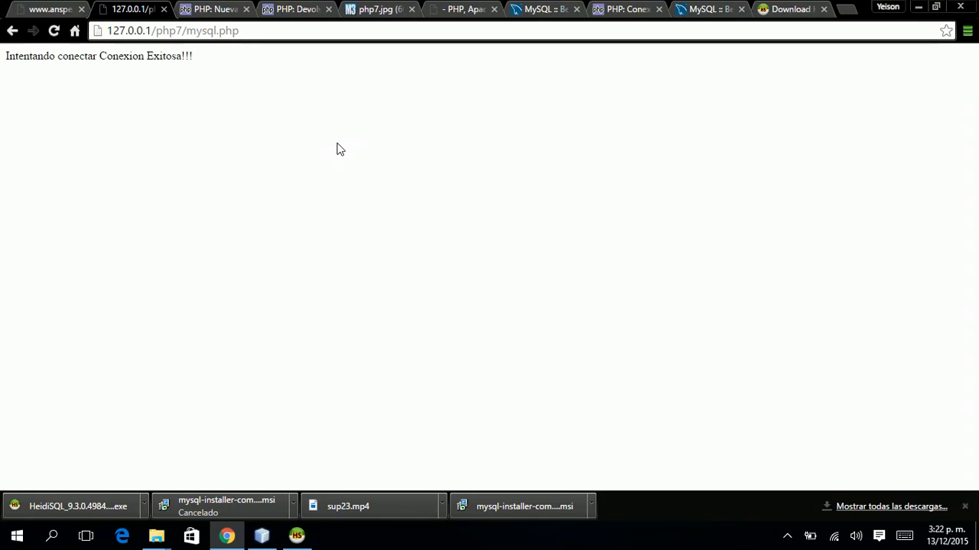
# Inspect the 'Intentando conectar Conexion Exitosa!!!' output, then bring HeidiSQL forward.
pyautogui.doubleClick(97, 54)
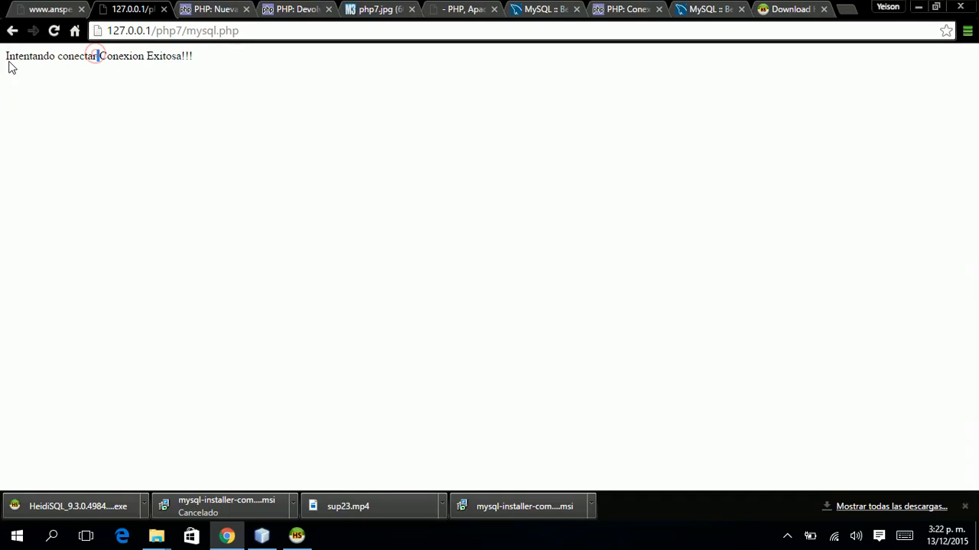
pyautogui.moveTo(99, 51); pyautogui.dragTo(202, 47)
pyautogui.click(203, 48)
pyautogui.hotkey('alt', 'Tab')
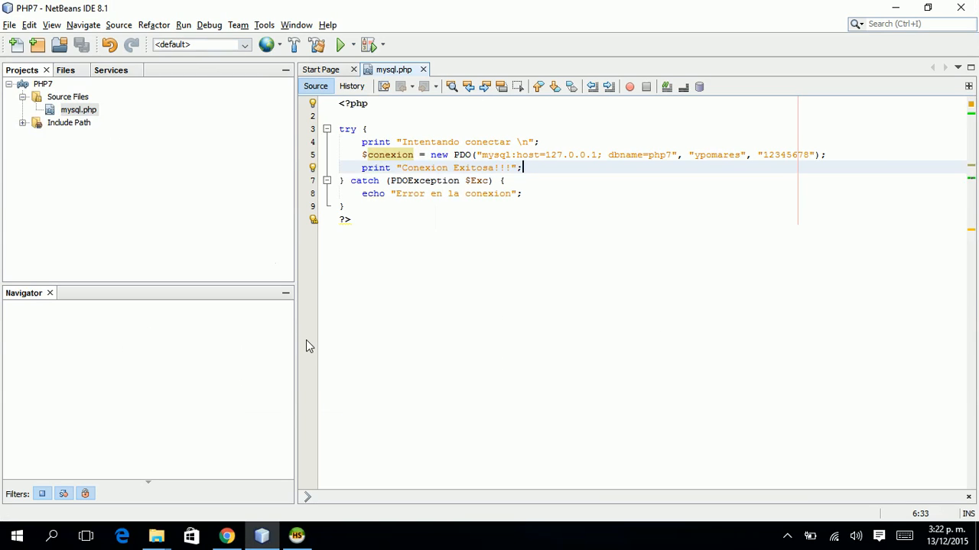
pyautogui.click(296, 536)
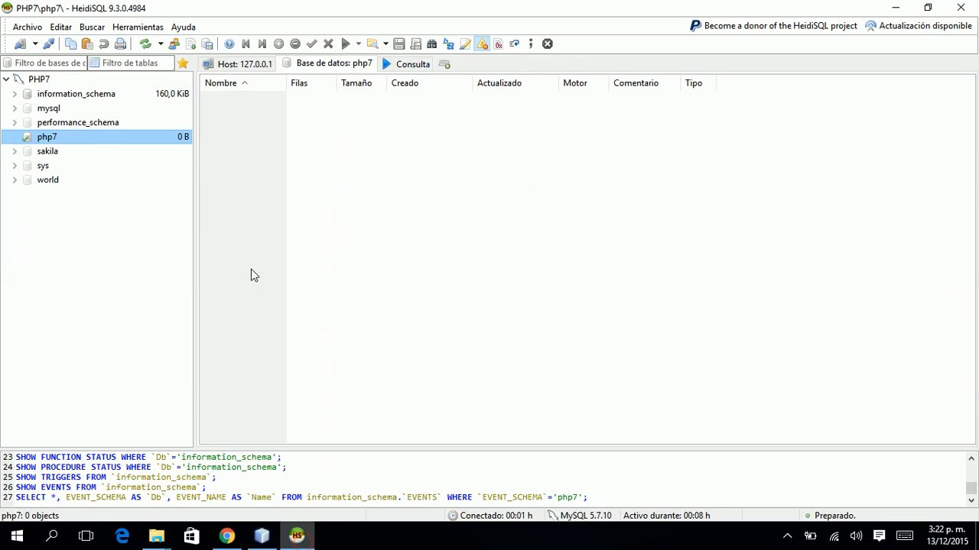
# Create a new table named Personas in php7 with a first column ID.
pyautogui.rightClick(65, 147)
pyautogui.moveTo(137, 214)
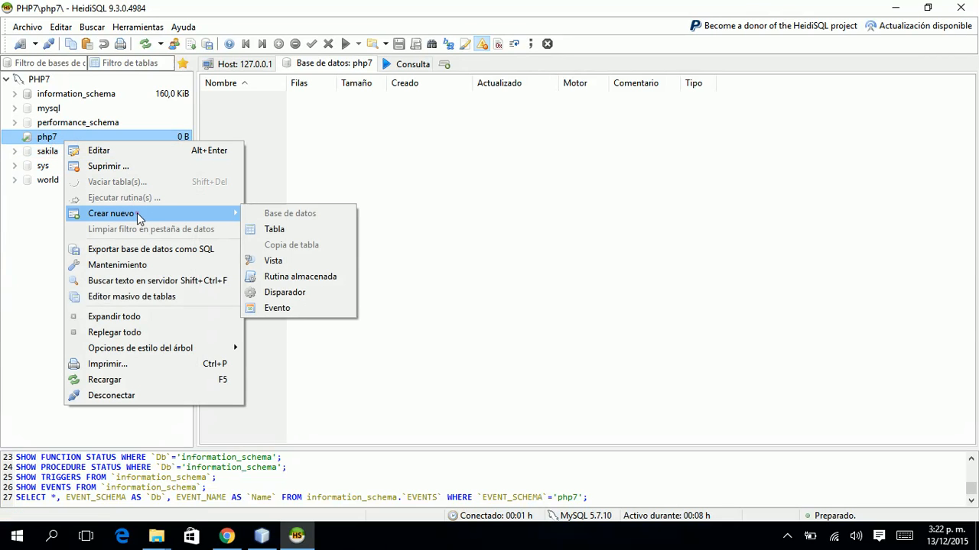
pyautogui.click(274, 229)
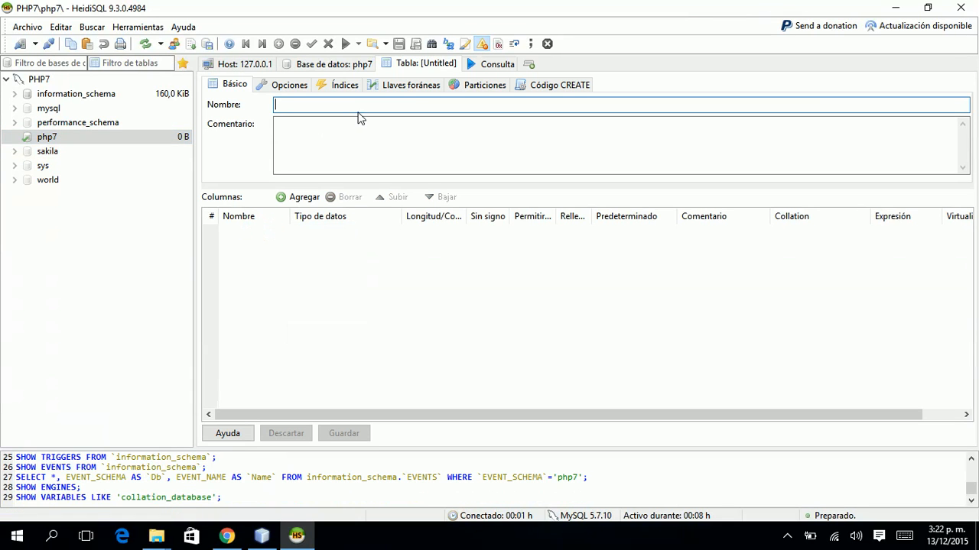
pyautogui.write('Personas')
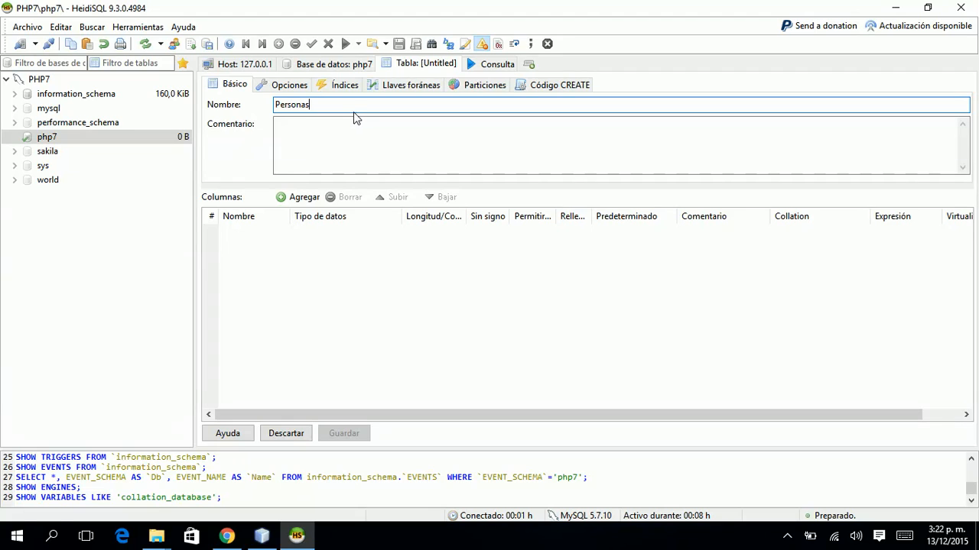
pyautogui.click(303, 198)
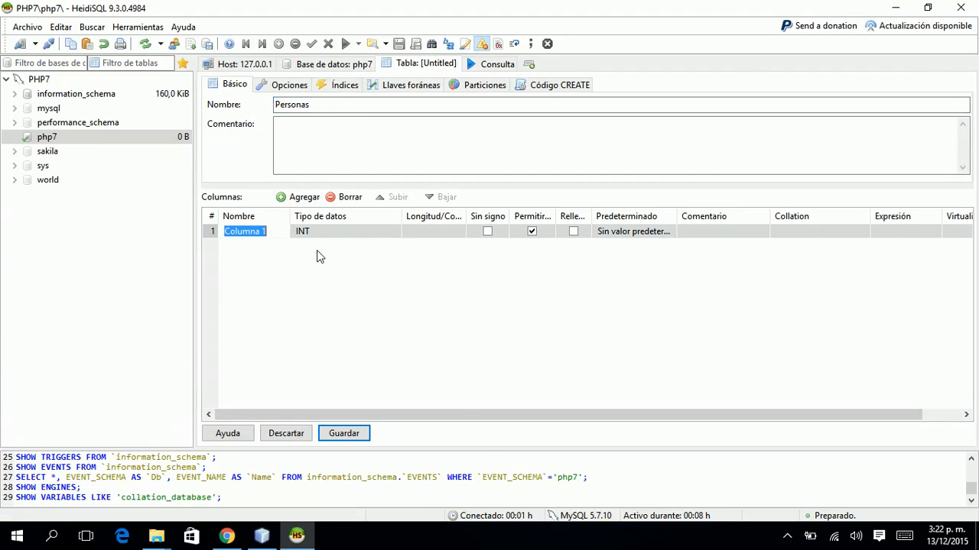
pyautogui.write('ID')
pyautogui.press('Return')
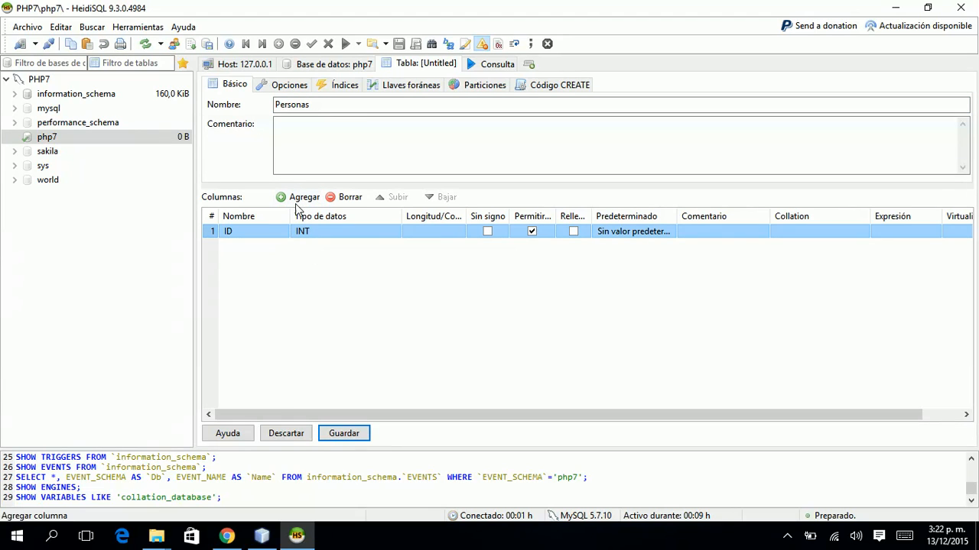
# Add the NOMBRE, APELLIDOS and EDAD columns to the Personas table.
pyautogui.click(303, 198)
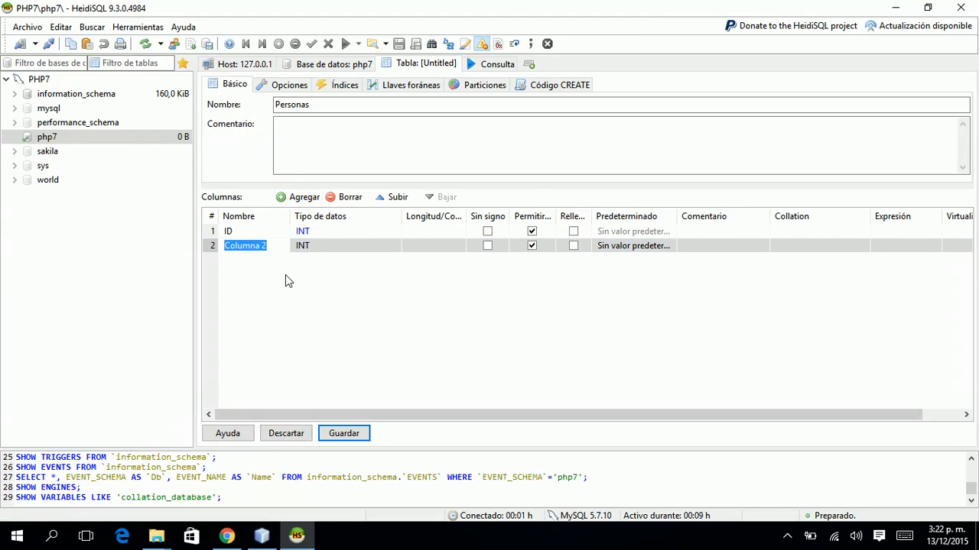
pyautogui.write('NMB')
pyautogui.press('BackSpace')
pyautogui.press('BackSpace')
pyautogui.write('OMBRE')
pyautogui.press('Return')
pyautogui.click(282, 199)
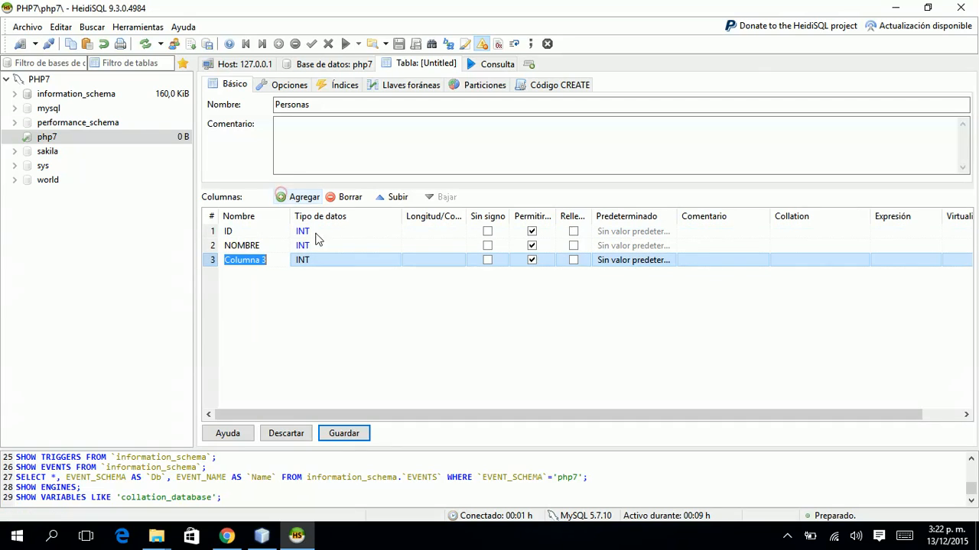
pyautogui.write('APELLIDOS')
pyautogui.press('Return')
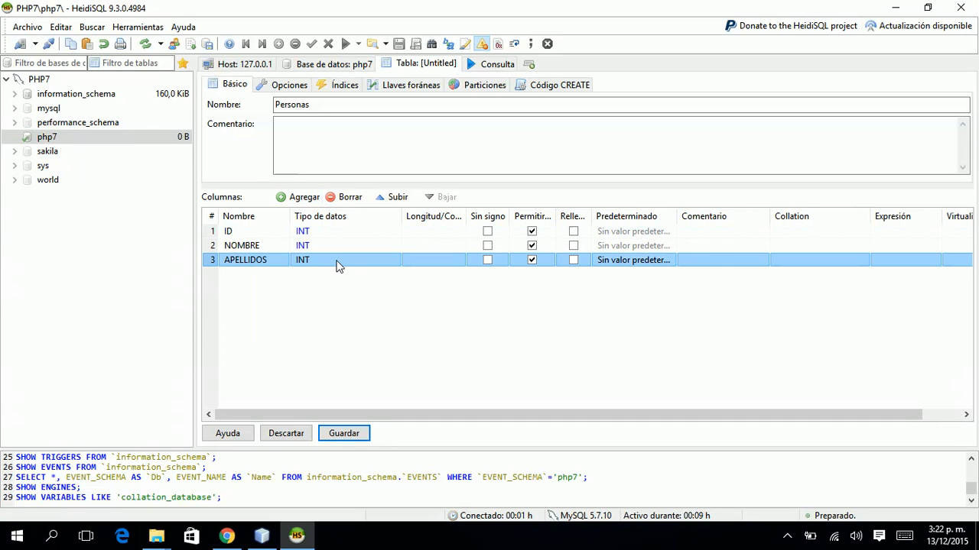
pyautogui.click(284, 197)
pyautogui.write('EDAD')
pyautogui.press('Return')
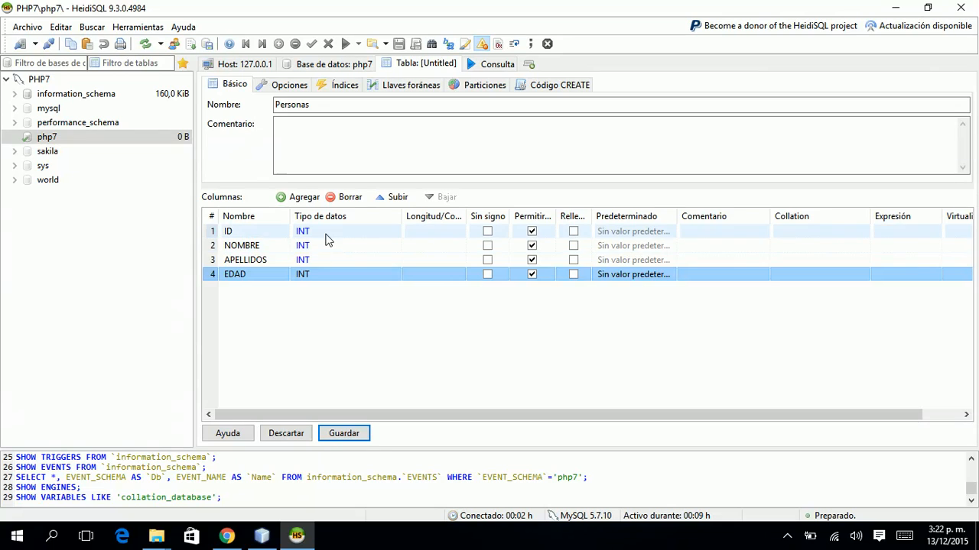
pyautogui.click(329, 243)
# Change the NOMBRE and APELLIDOS columns to VARCHAR data type.
pyautogui.click(341, 246)
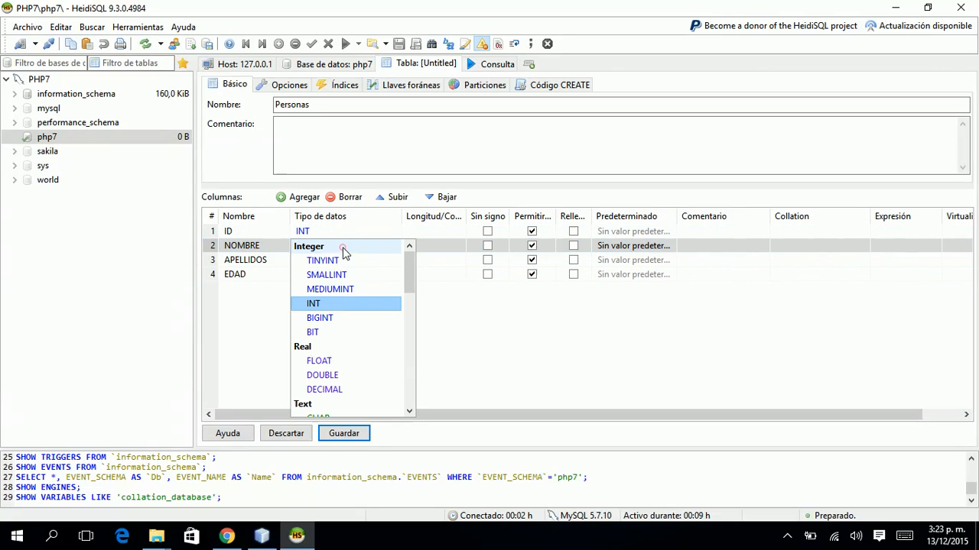
pyautogui.moveTo(409, 269); pyautogui.dragTo(410, 281)
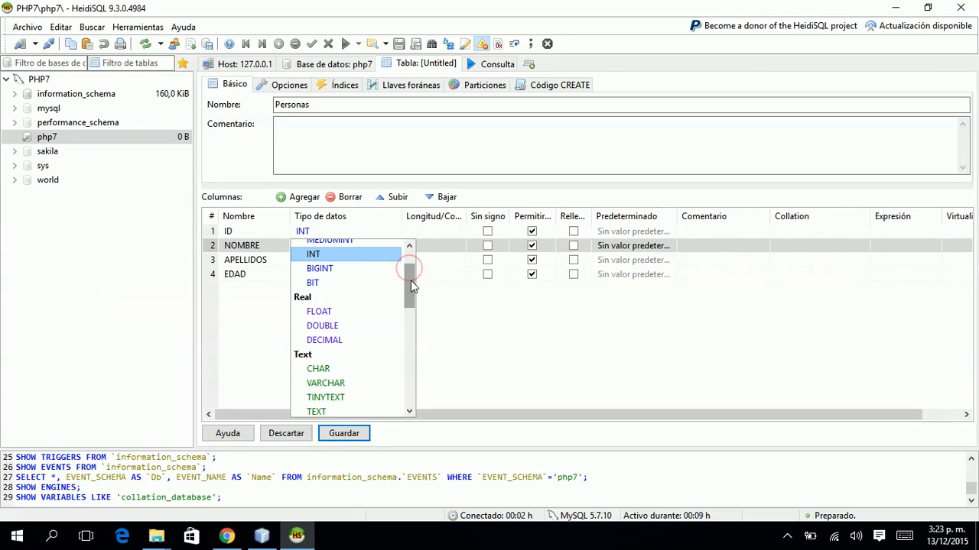
pyautogui.click(352, 383)
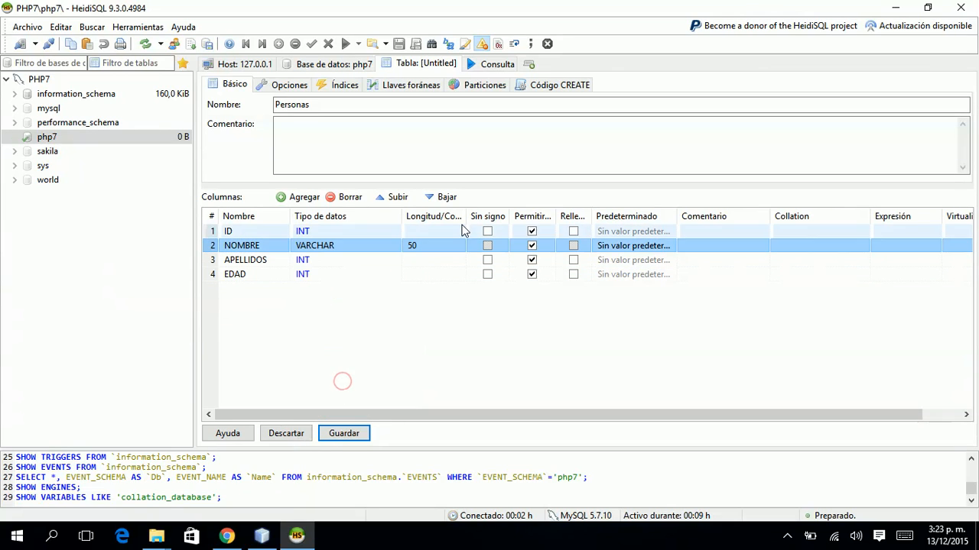
pyautogui.click(403, 260)
pyautogui.click(390, 261)
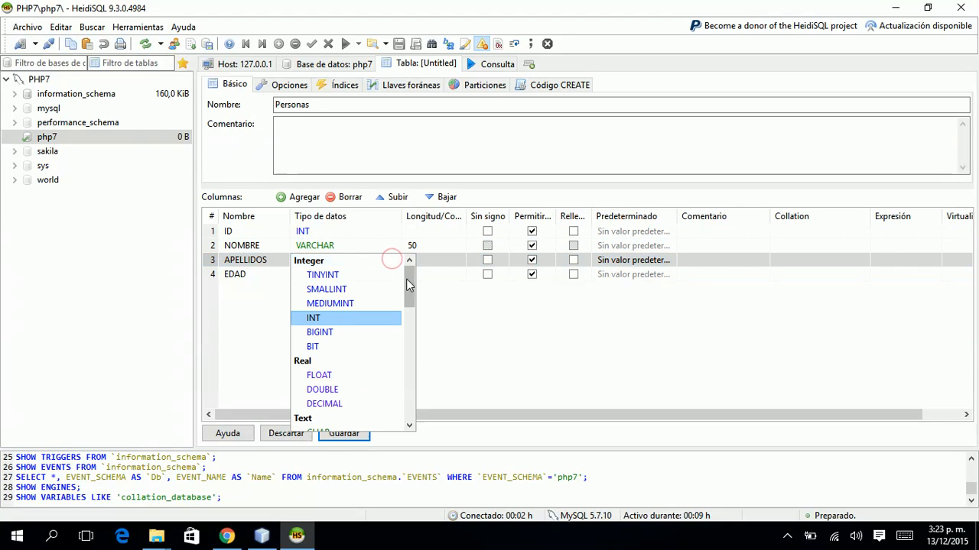
pyautogui.click(406, 280)
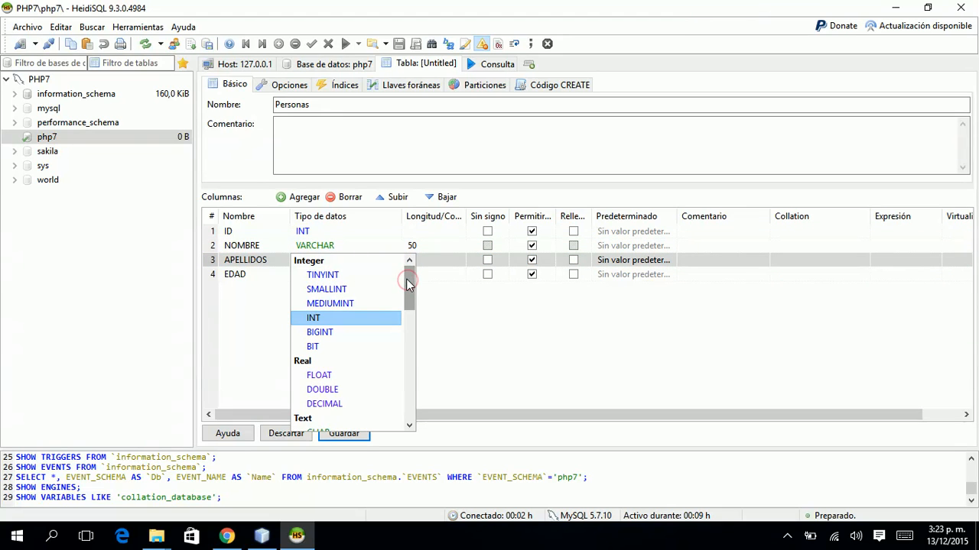
pyautogui.moveTo(409, 286); pyautogui.dragTo(409, 316)
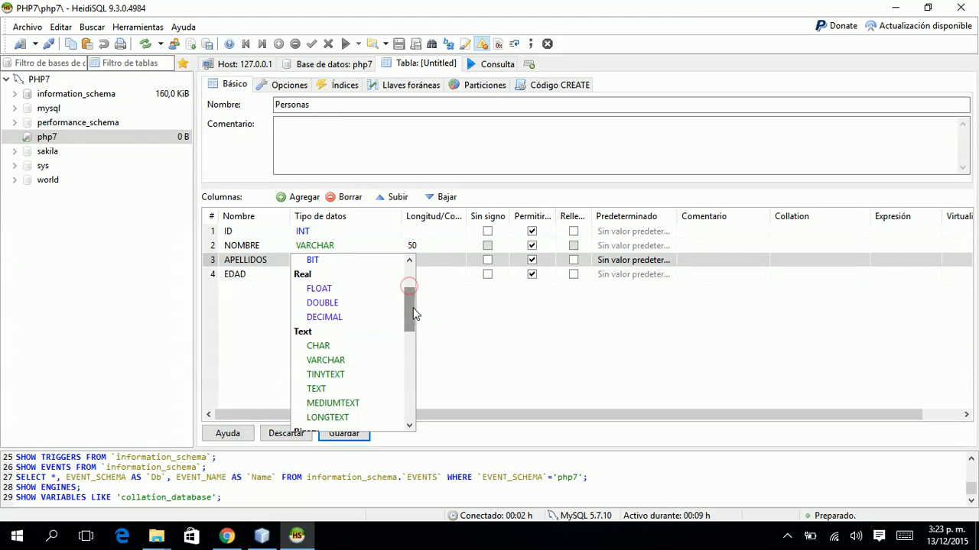
pyautogui.click(357, 357)
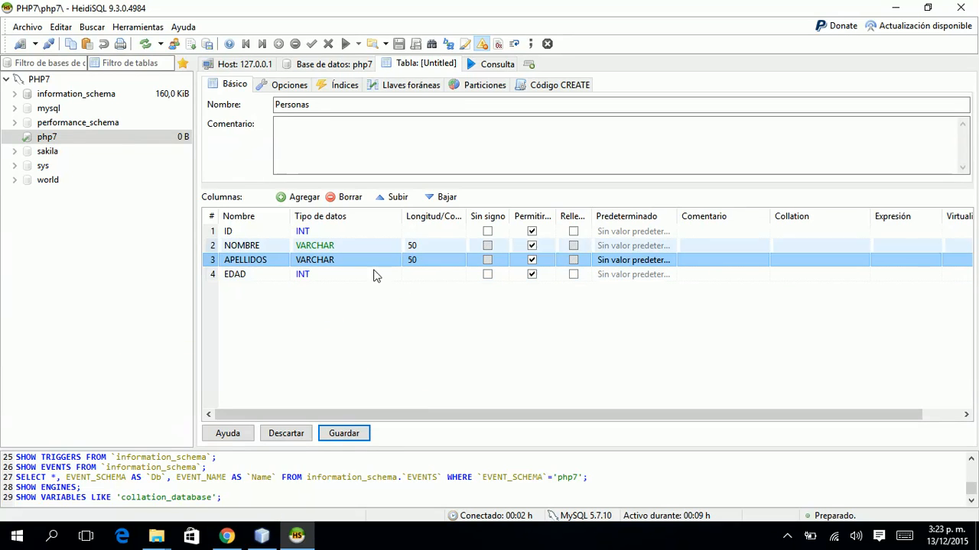
# Uncheck Permitir NULL for the ID, NOMBRE and APELLIDOS columns.
pyautogui.moveTo(558, 216); pyautogui.dragTo(603, 219)
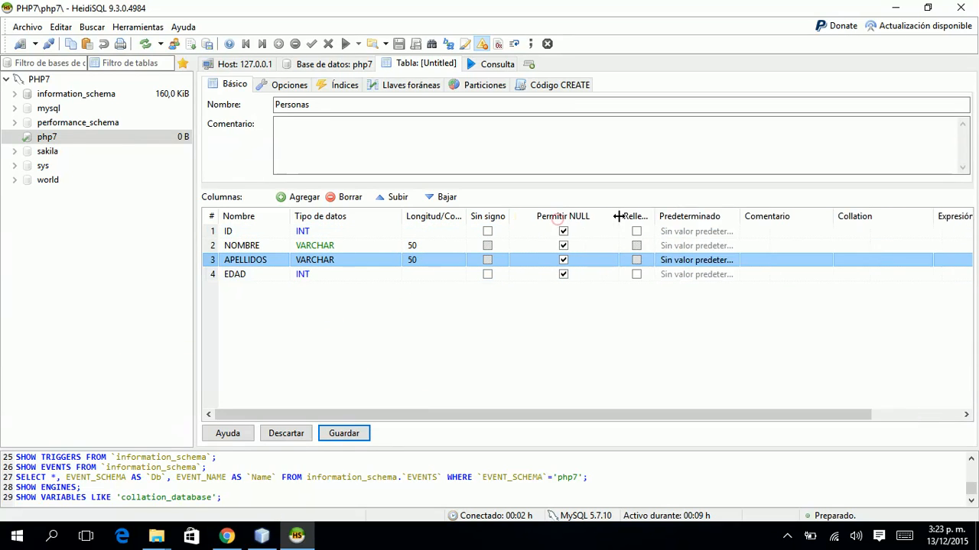
pyautogui.click(562, 231)
pyautogui.click(563, 245)
pyautogui.click(561, 265)
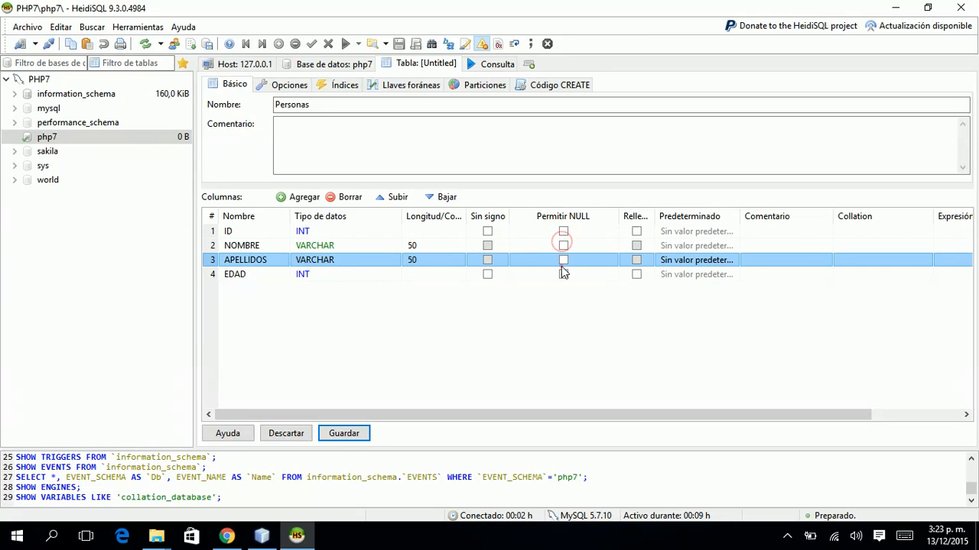
# Forbid NULL in EDAD and make ID a PRIMARY key with AUTO_INCREMENT default.
pyautogui.click(563, 274)
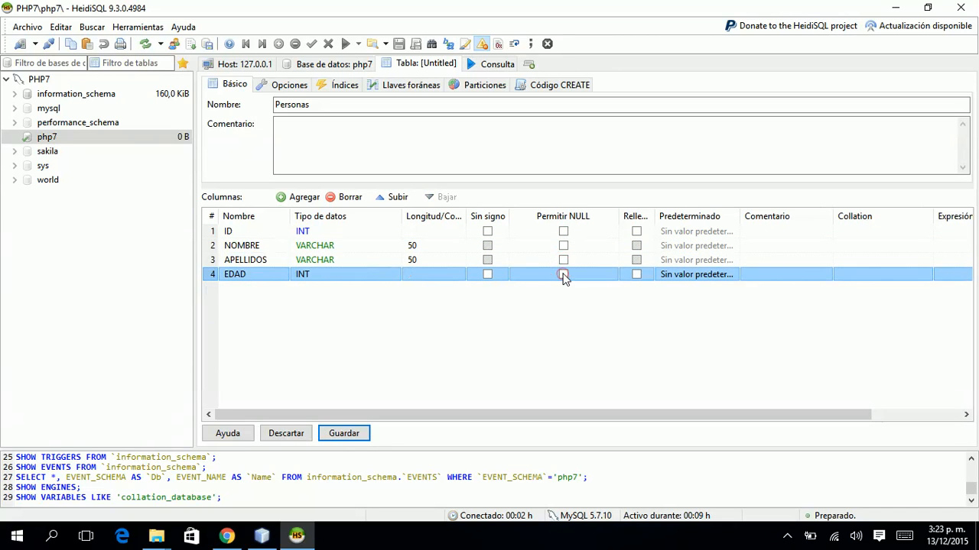
pyautogui.rightClick(276, 231)
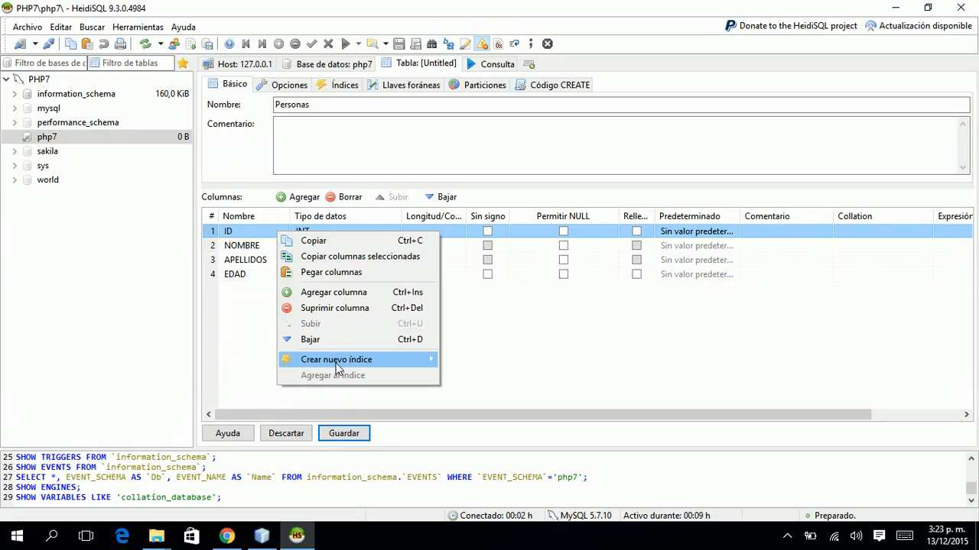
pyautogui.moveTo(336, 370)
pyautogui.click(268, 363)
pyautogui.click(709, 231)
pyautogui.click(698, 327)
pyautogui.click(752, 341)
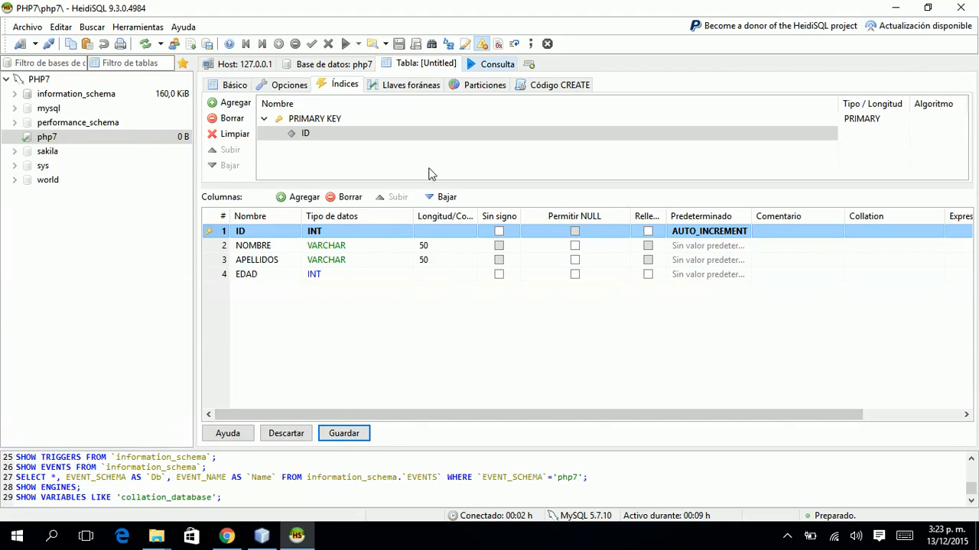
# Review the generated CREATE TABLE code and save the Personas table.
pyautogui.click(534, 84)
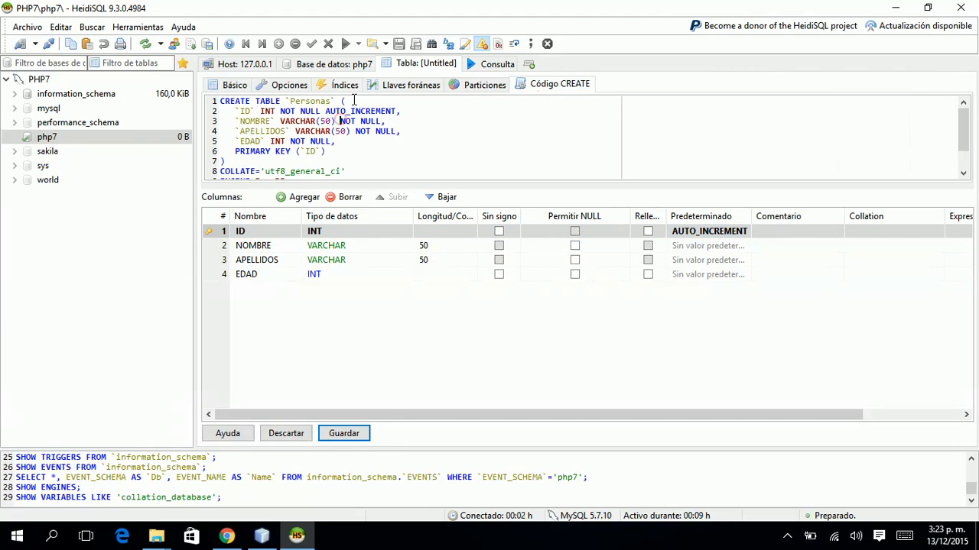
pyautogui.hotkey('ctrl', 'End')
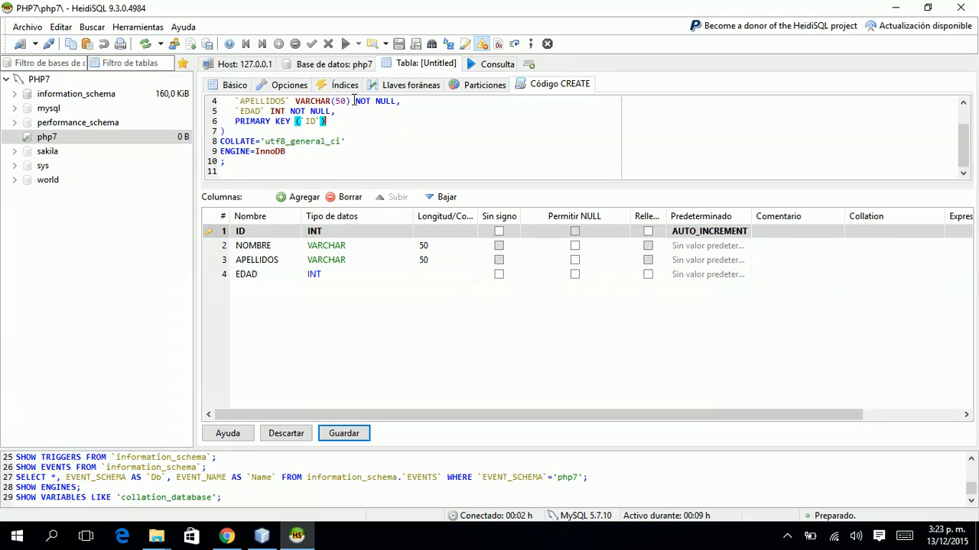
pyautogui.scroll(1, 354, 101)
pyautogui.click(354, 100)
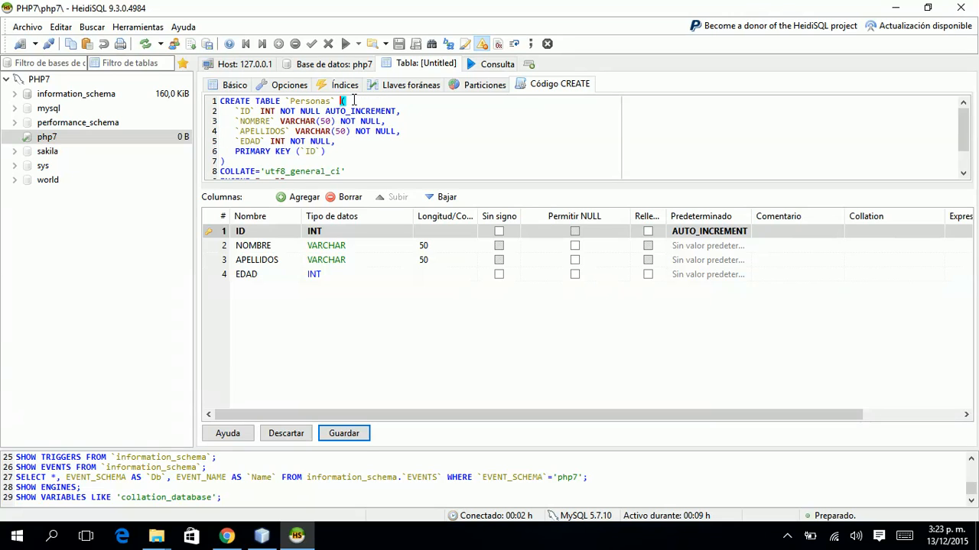
pyautogui.click(332, 435)
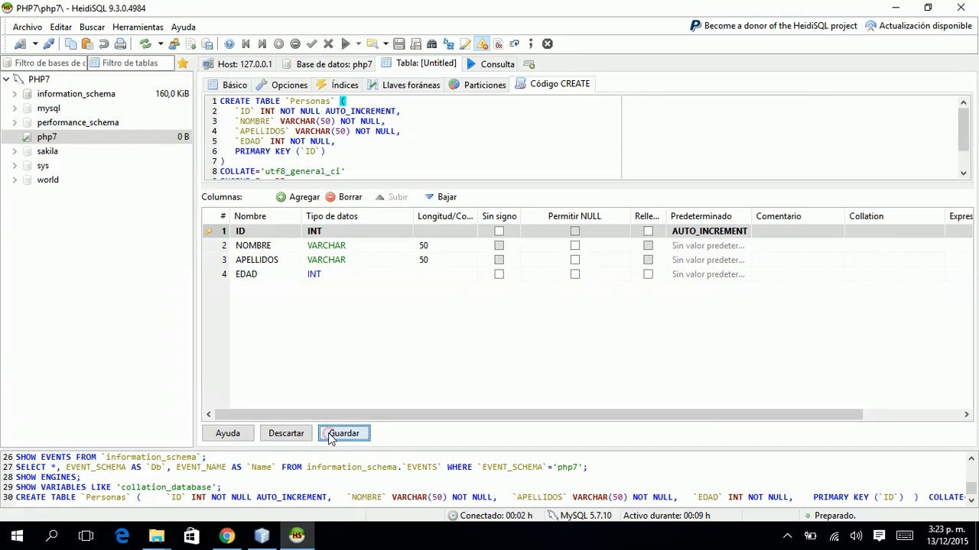
# Open the personas table under php7 and view its data, showing 0 rows.
pyautogui.click(15, 142)
pyautogui.click(48, 152)
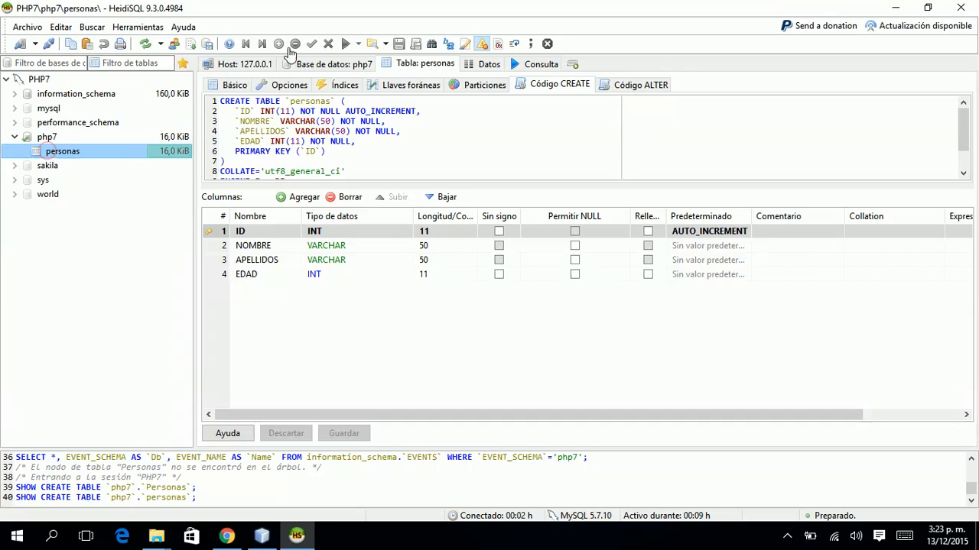
pyautogui.click(484, 64)
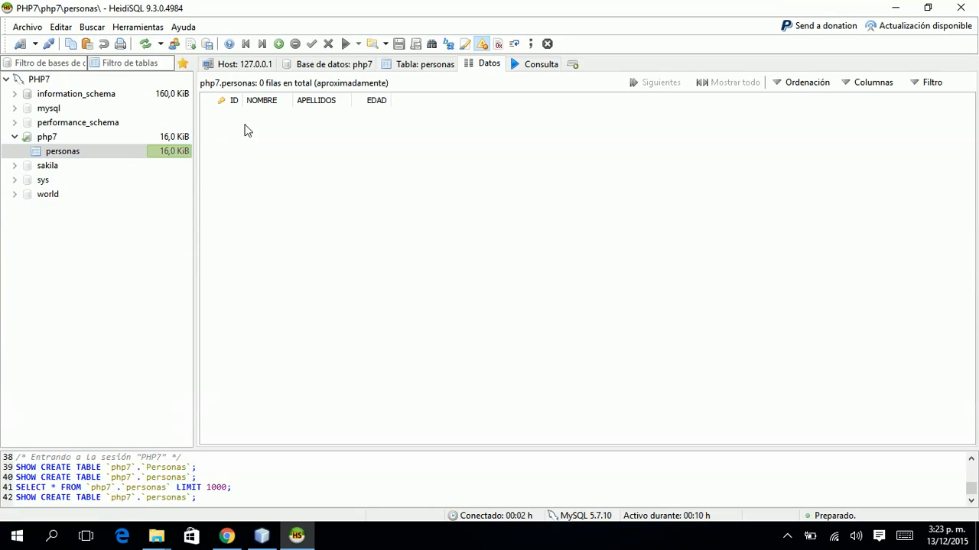
# Insert the first person's name, surname and age 20 as row ID 1.
pyautogui.click(278, 43)
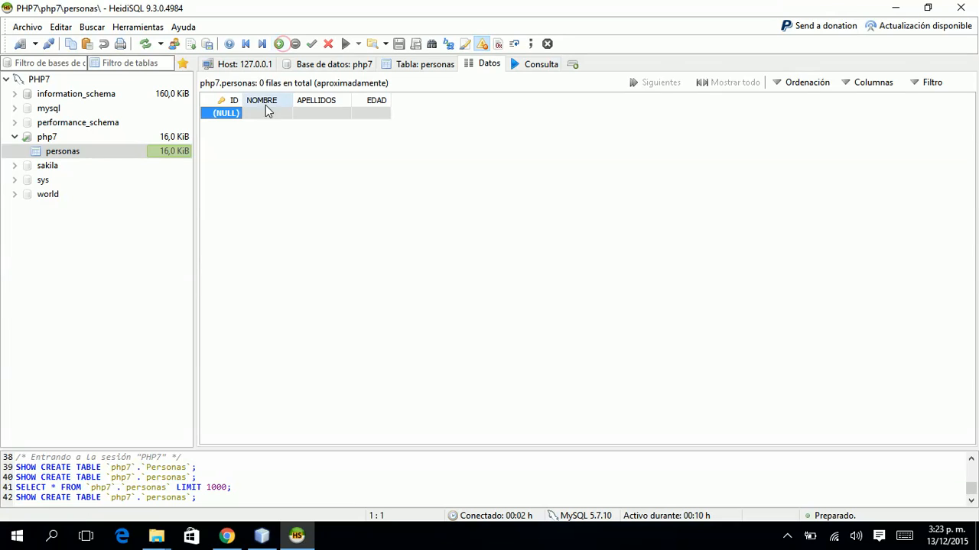
pyautogui.click(265, 116)
pyautogui.click(264, 117)
pyautogui.write('CARLOS')
pyautogui.press('Return')
pyautogui.press('Tab')
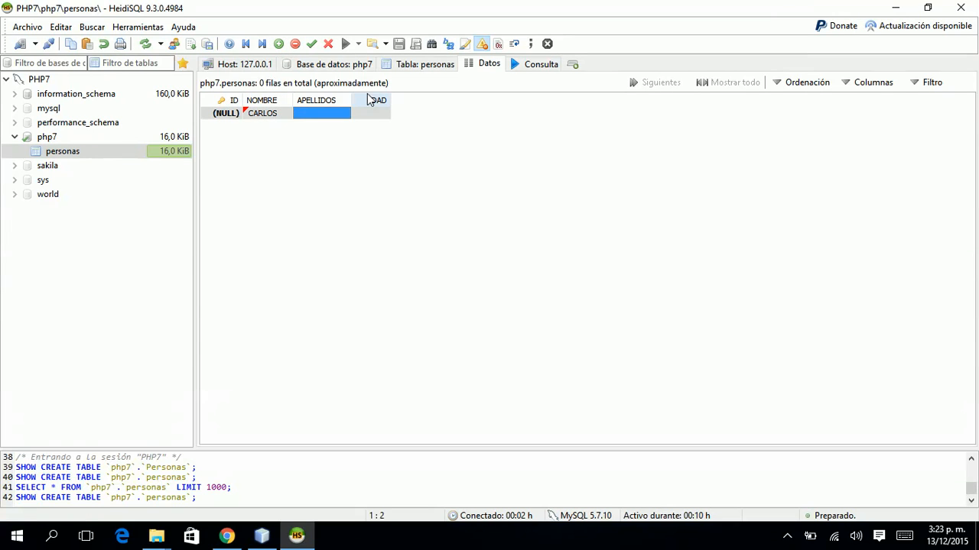
pyautogui.press('Return')
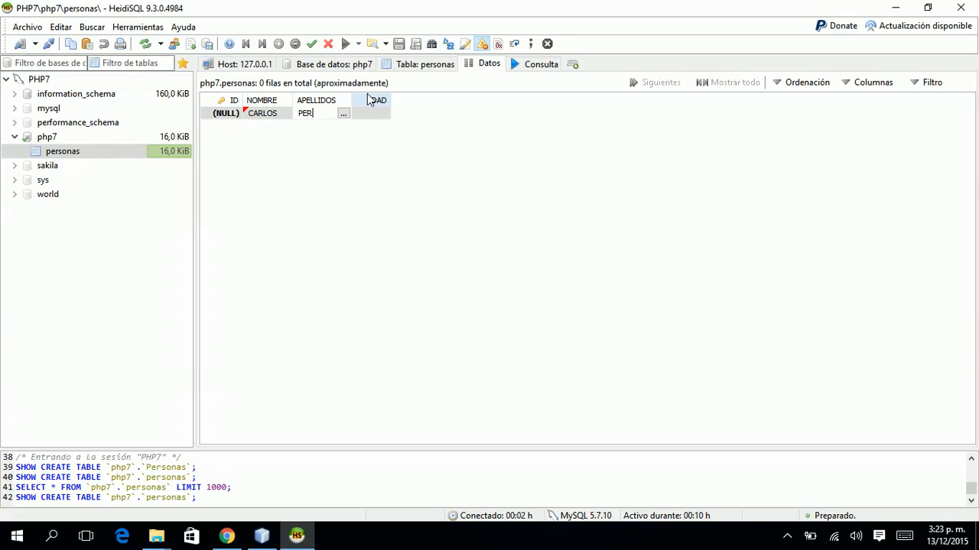
pyautogui.press('Return')
pyautogui.press('Tab')
pyautogui.press('Return')
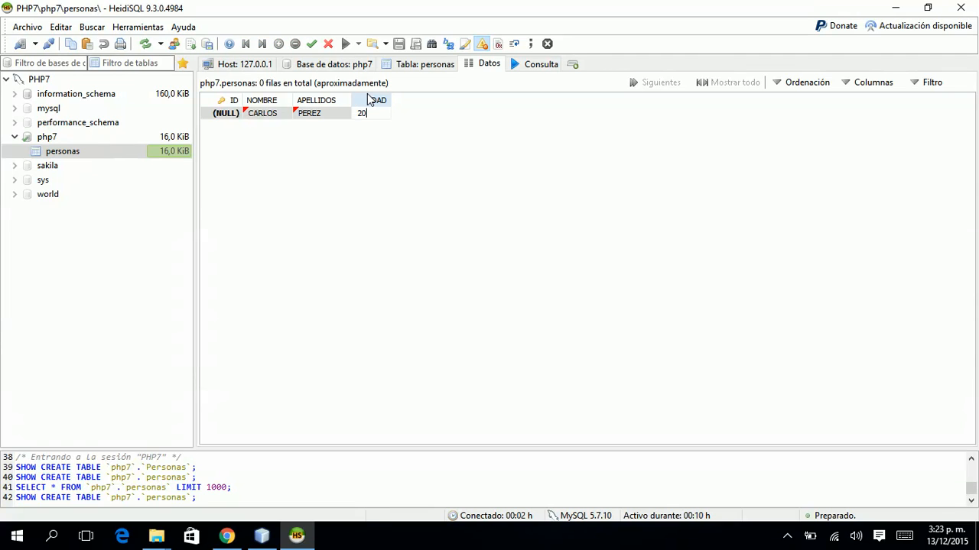
pyautogui.write('20')
pyautogui.press('Return')
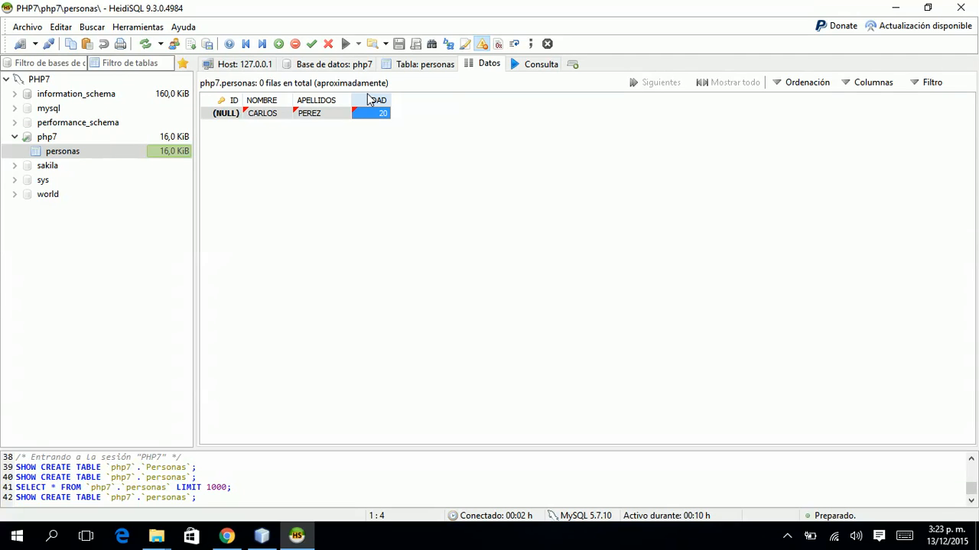
pyautogui.press('Down')
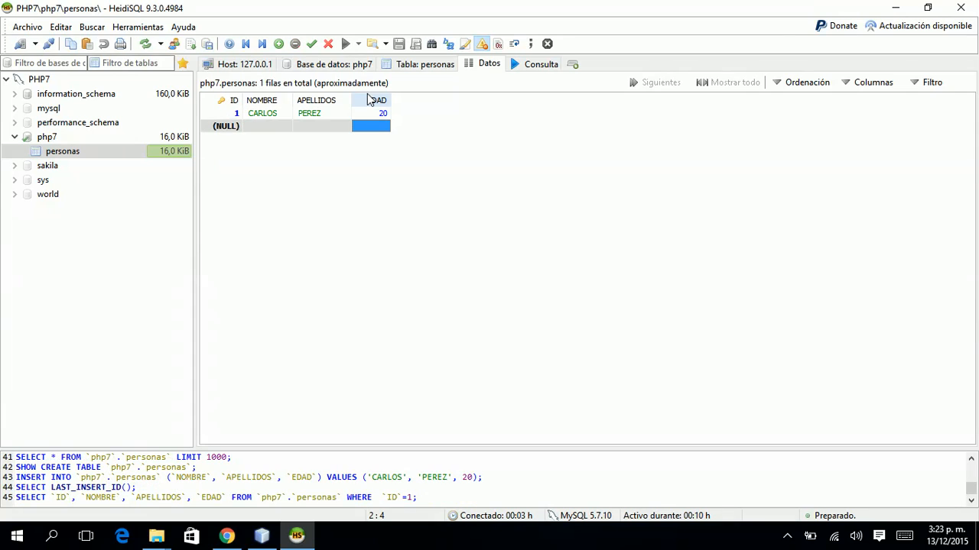
# Insert the second person's name, surname and age 25 as row ID 2.
pyautogui.click(262, 126)
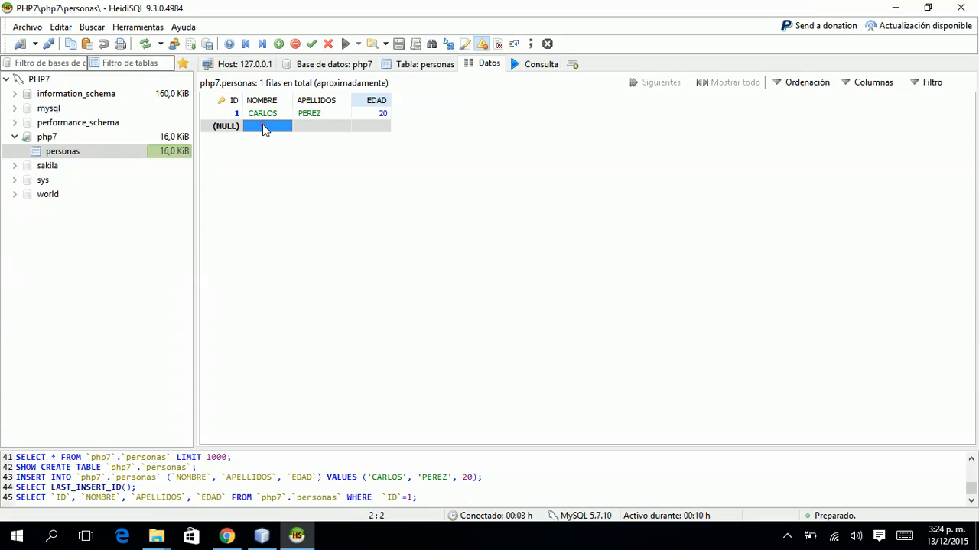
pyautogui.click(260, 125)
pyautogui.press('Return')
pyautogui.press('Tab')
pyautogui.press('Return')
pyautogui.press('Tab')
pyautogui.write('25')
pyautogui.press('Return')
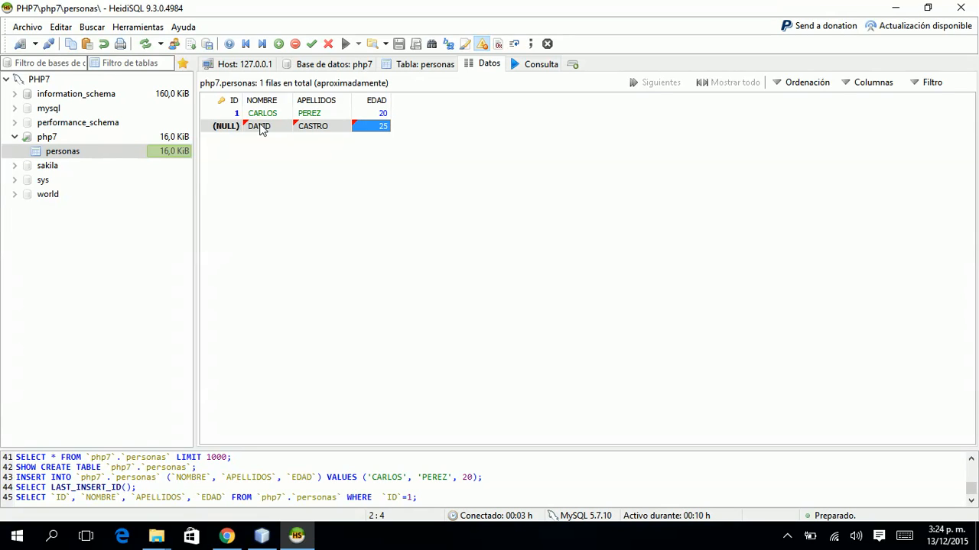
pyautogui.press('Insert')
pyautogui.press('Left')
pyautogui.press('Left')
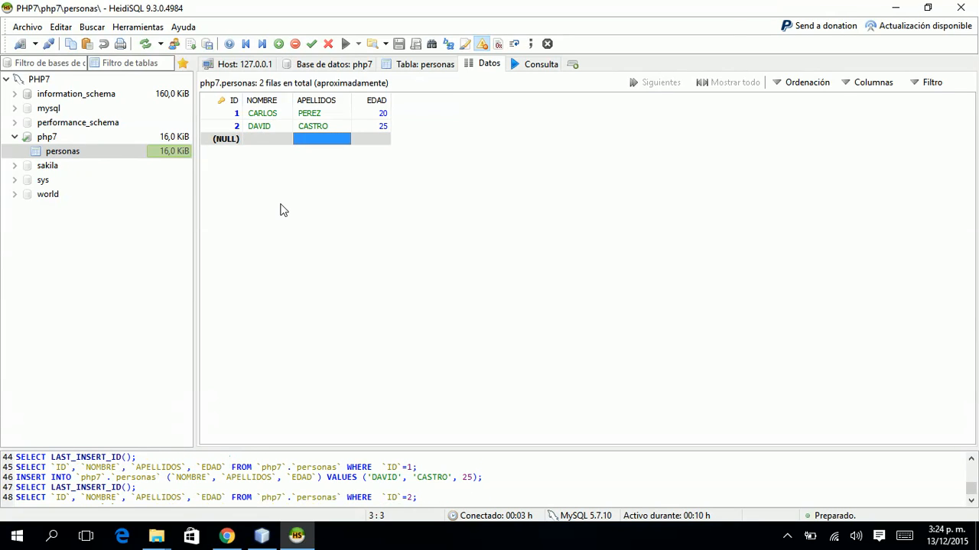
pyautogui.press('Return')
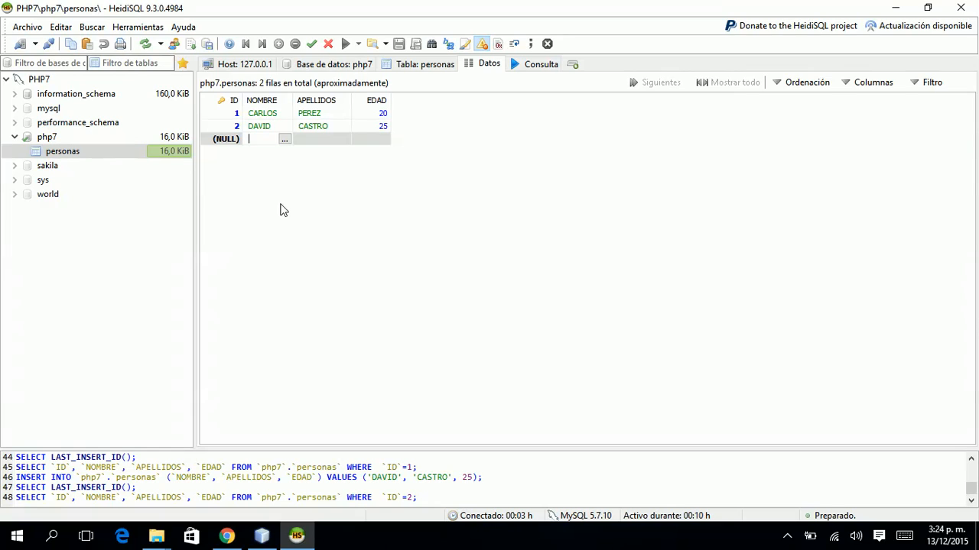
# Enter the third person's name, surname and age 22 as row 3.
pyautogui.press('Return')
pyautogui.press('Tab')
pyautogui.press('Return')
pyautogui.press('Tab')
pyautogui.write('22')
pyautogui.press('Return')
pyautogui.press('Down')
pyautogui.press('Left')
pyautogui.press('Left')
pyautogui.press('Return')
# Enter the fourth person's name, surname and age 30 as row 4.
pyautogui.press('Return')
pyautogui.press('Tab')
pyautogui.press('Return')
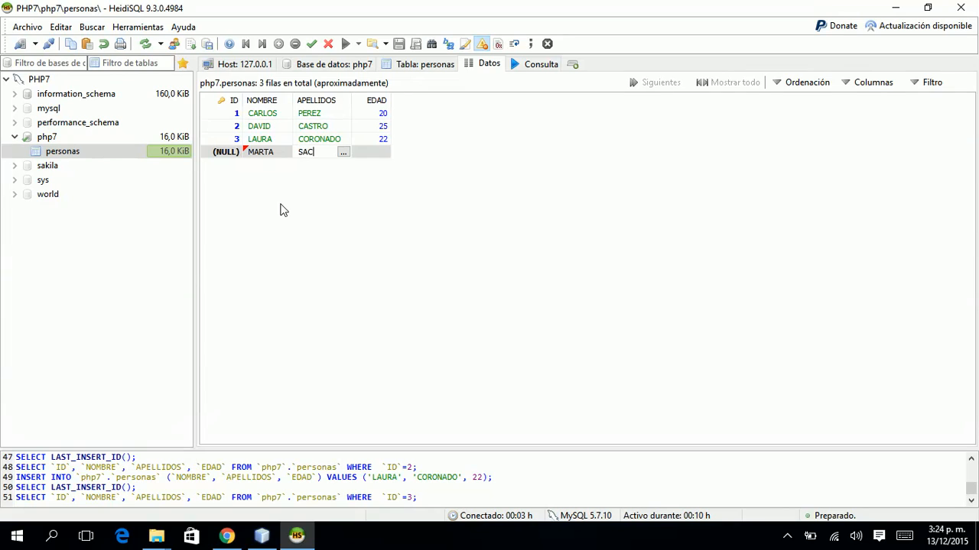
pyautogui.write('SANCHEZ')
pyautogui.press('Return')
pyautogui.press('Tab')
pyautogui.press('Return')
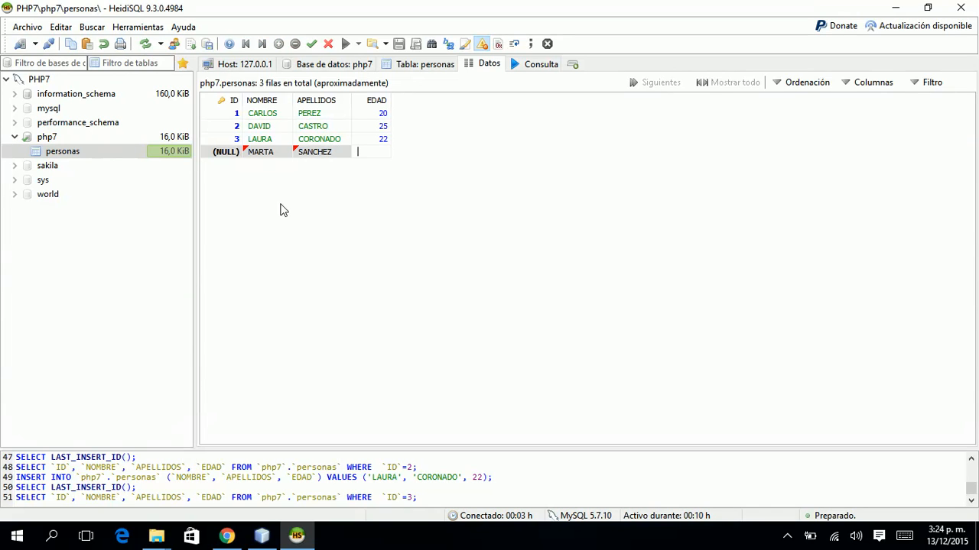
pyautogui.press('Return')
pyautogui.press('Down')
pyautogui.press('Left')
pyautogui.press('Left')
pyautogui.press('Return')
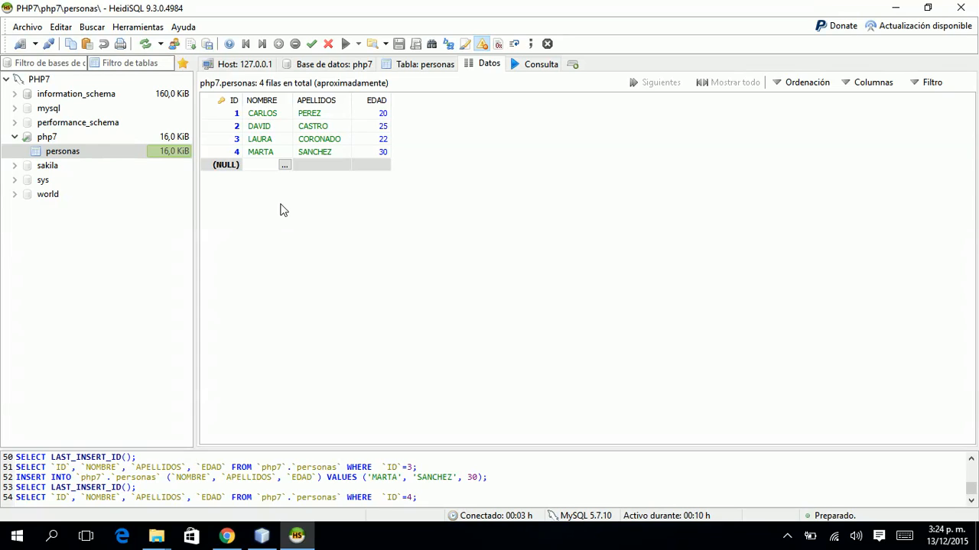
# Enter the fifth person, aged 24, as row 5 and open an empty query tab.
pyautogui.press('Return')
pyautogui.press('Tab')
pyautogui.press('Return')
pyautogui.press('Return')
pyautogui.press('Tab')
pyautogui.press('Return')
pyautogui.press('Return')
pyautogui.press('Up')
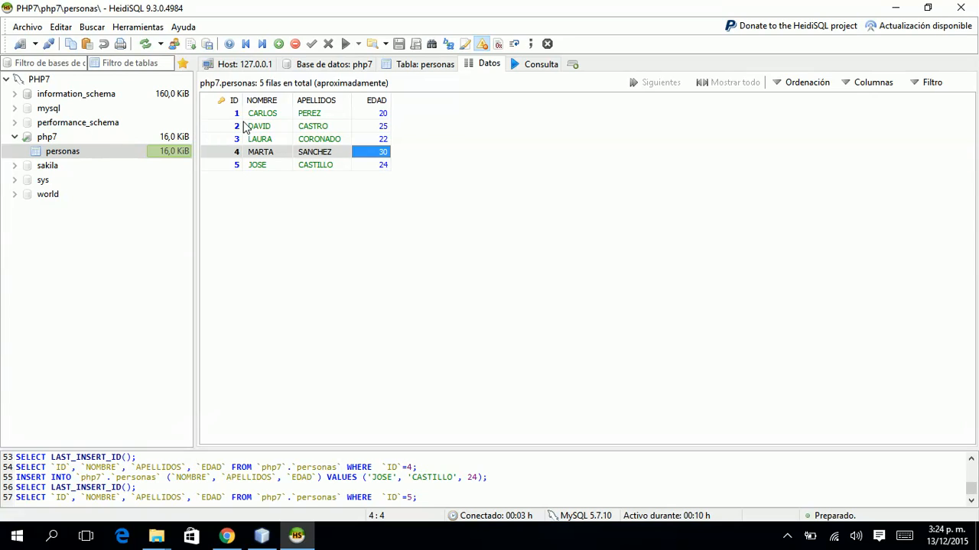
pyautogui.click(541, 64)
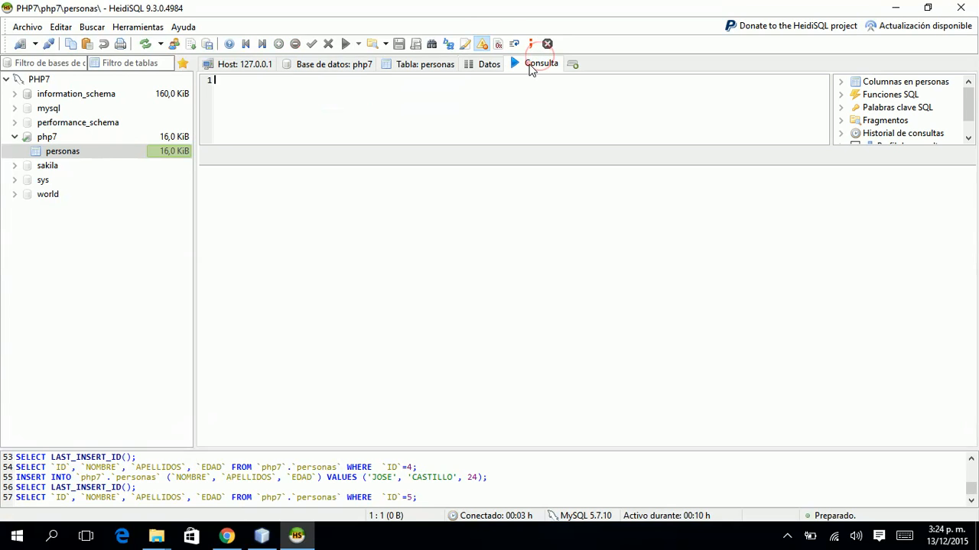
pyautogui.click(445, 136)
pyautogui.write('SELECT * FROM personas')
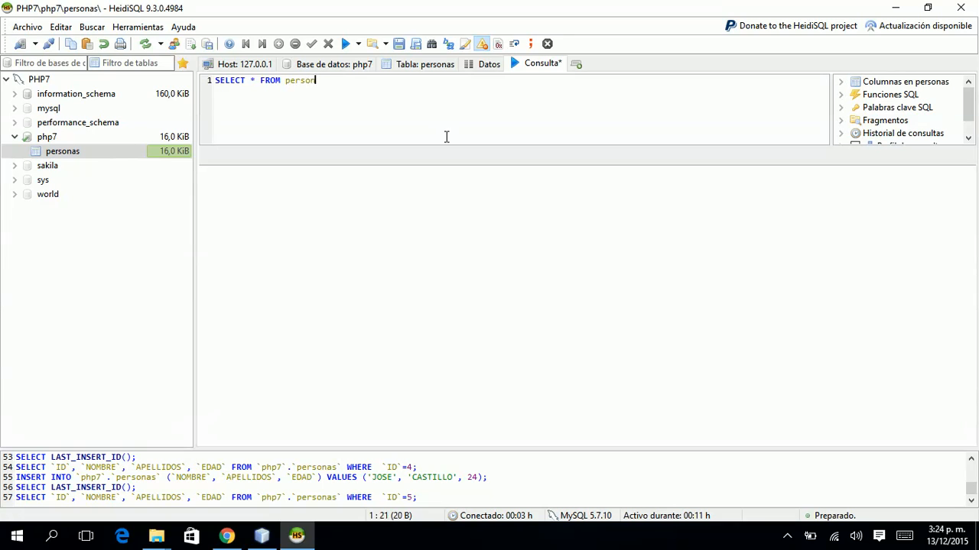
pyautogui.click(345, 44)
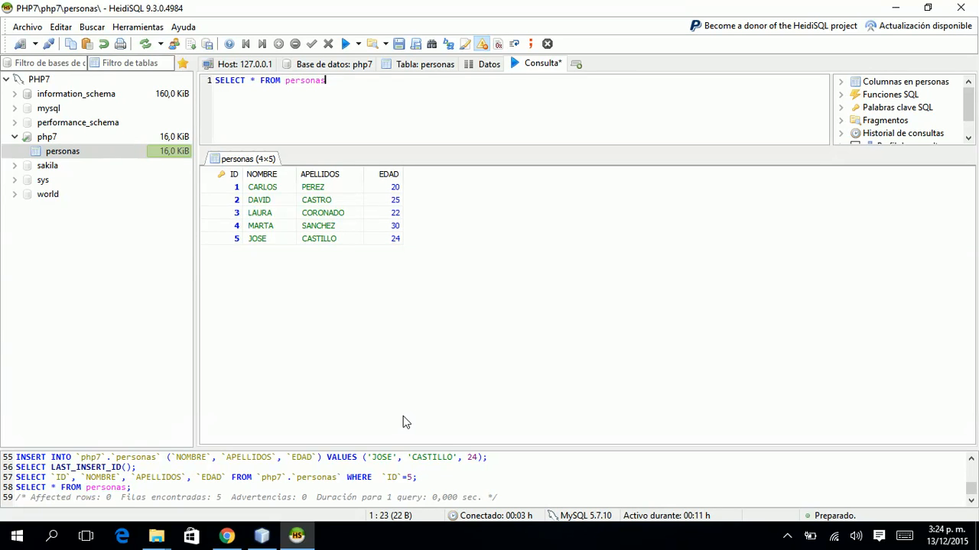
pyautogui.moveTo(227, 538)
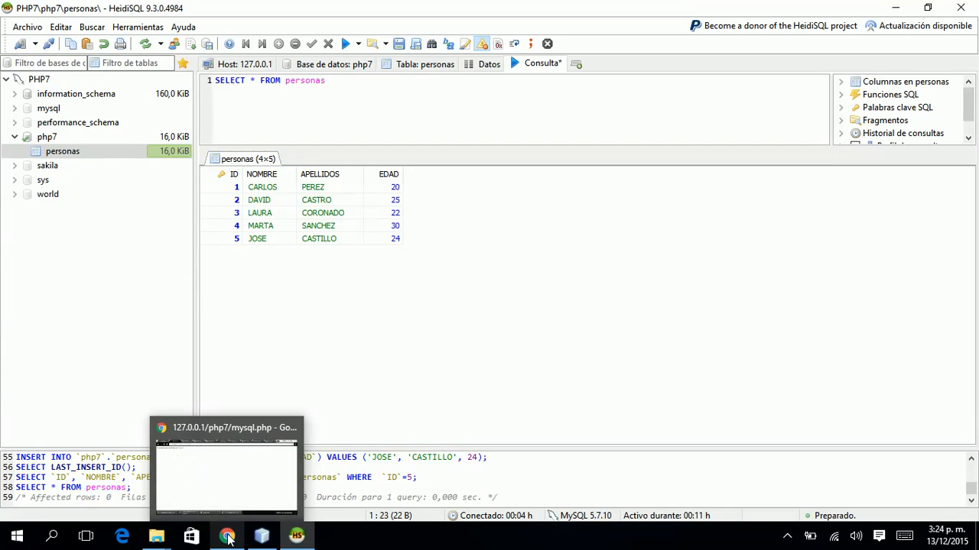
pyautogui.click(228, 537)
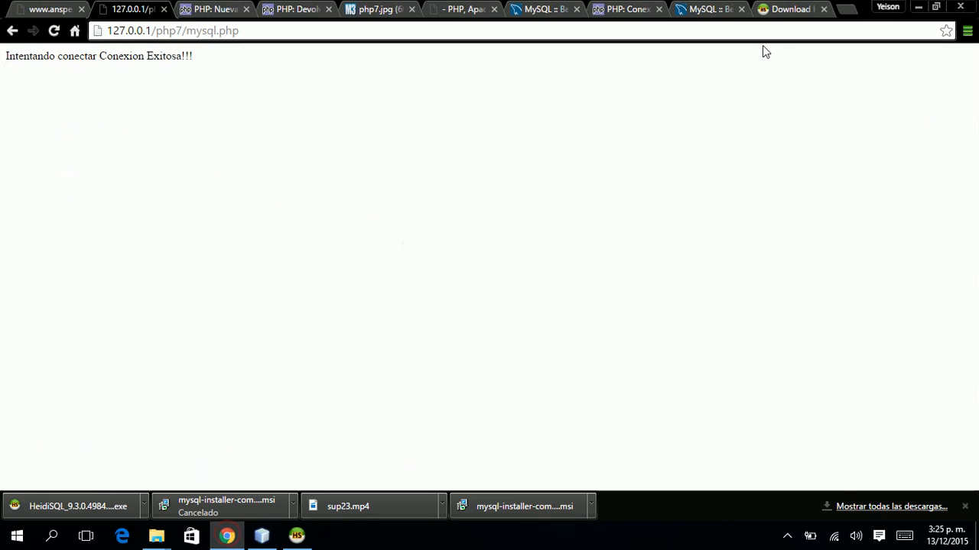
pyautogui.click(832, 9)
pyautogui.click(749, 29)
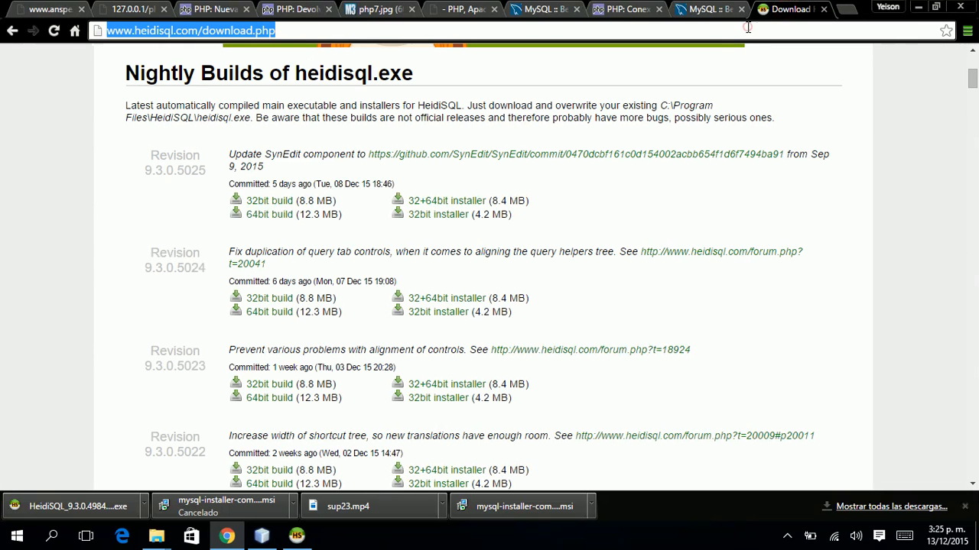
pyautogui.write('www.google.com.co')
pyautogui.press('Return')
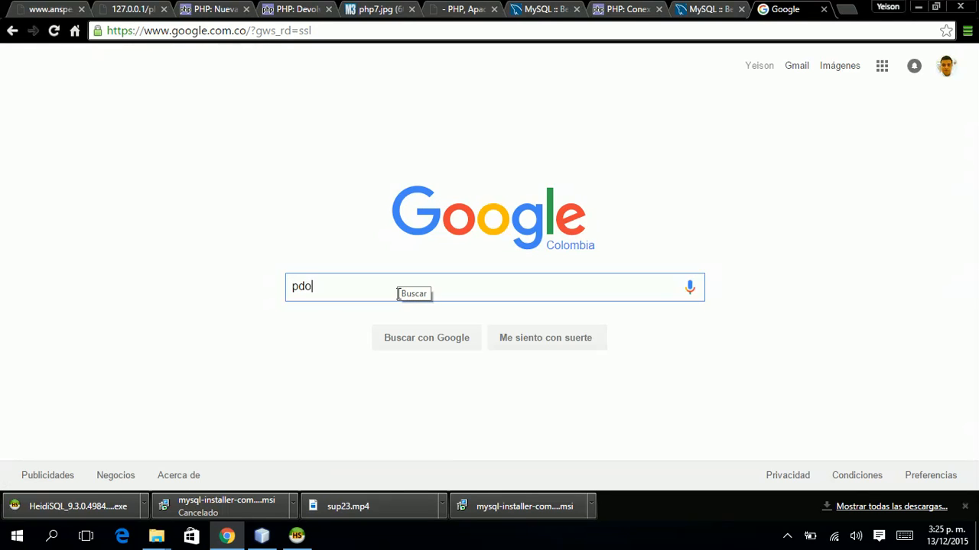
pyautogui.write('ysql ')
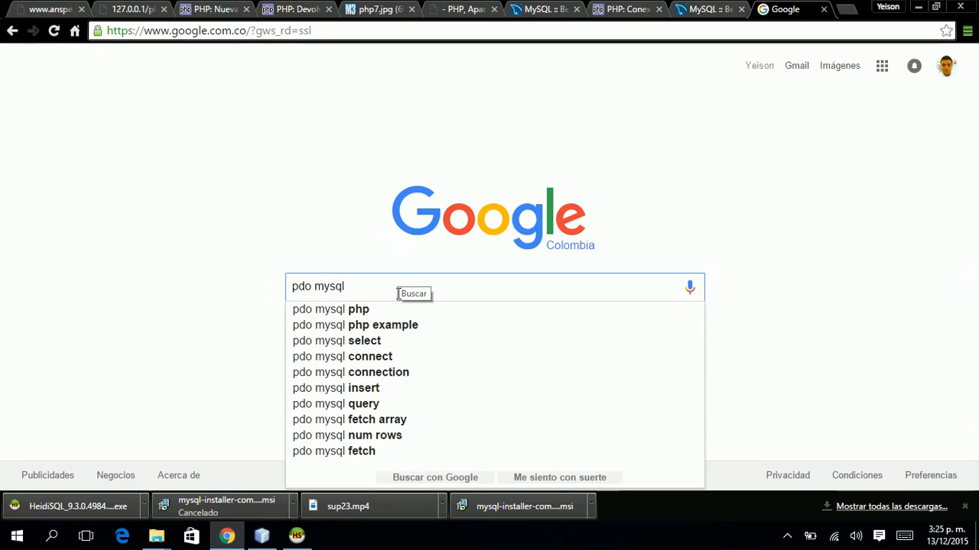
pyautogui.write('php')
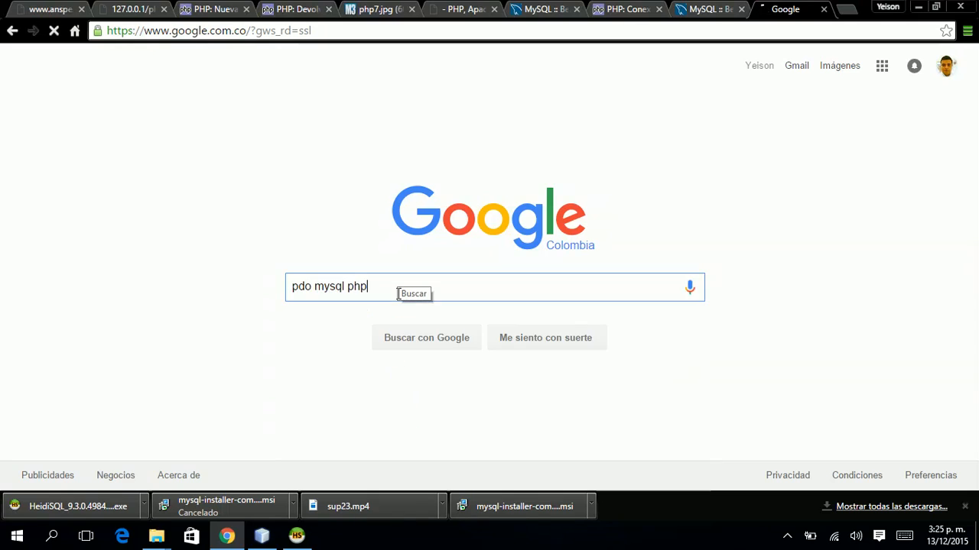
pyautogui.press('Return')
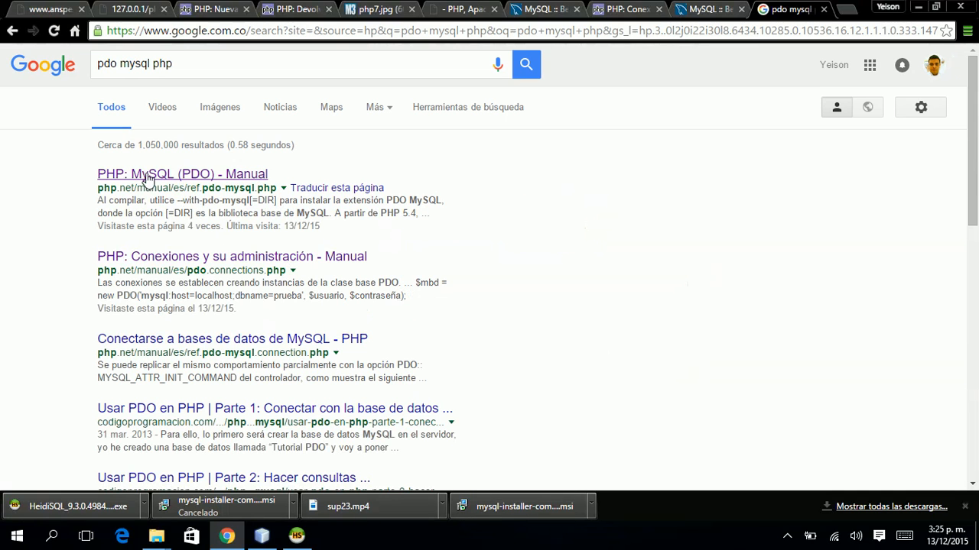
pyautogui.click(145, 184)
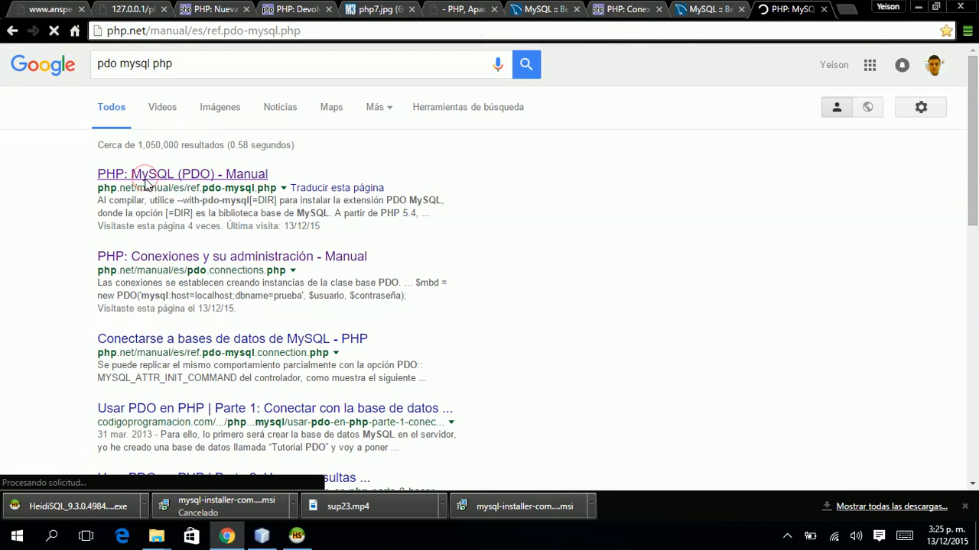
# Scroll down through the PDO_MYSQL manual page, past its constants, to the user notes.
pyautogui.scroll(-2, 146, 182)
pyautogui.scroll(1, 146, 179)
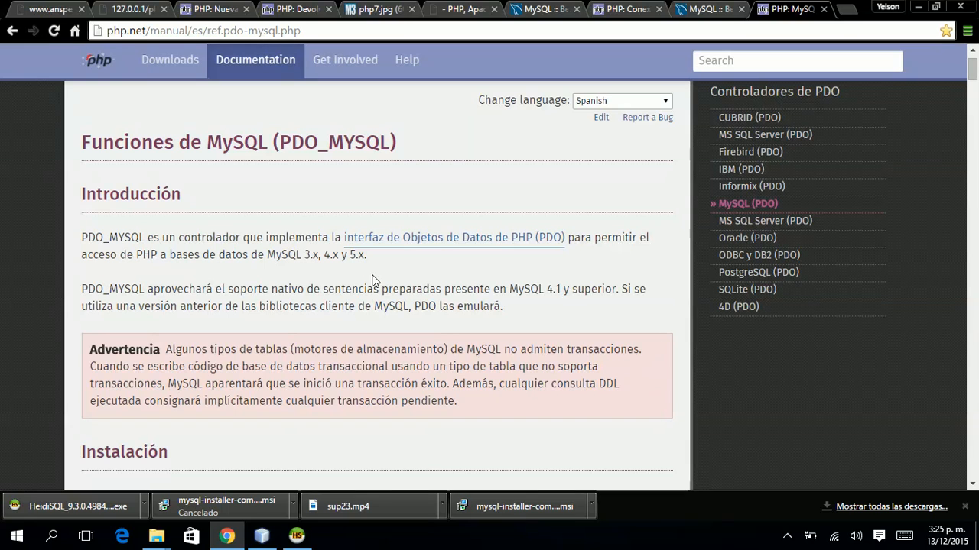
pyautogui.scroll(-1, 373, 282)
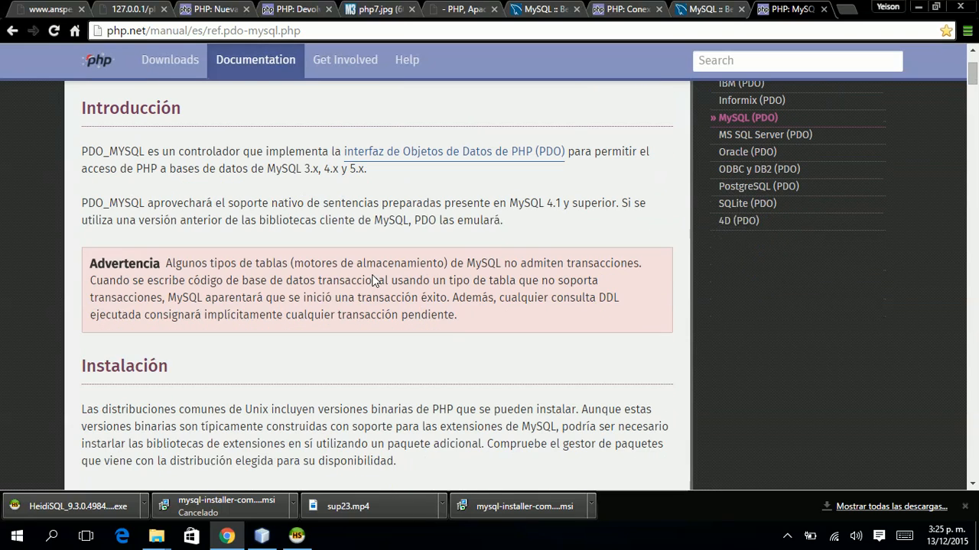
pyautogui.scroll(-2, 374, 281)
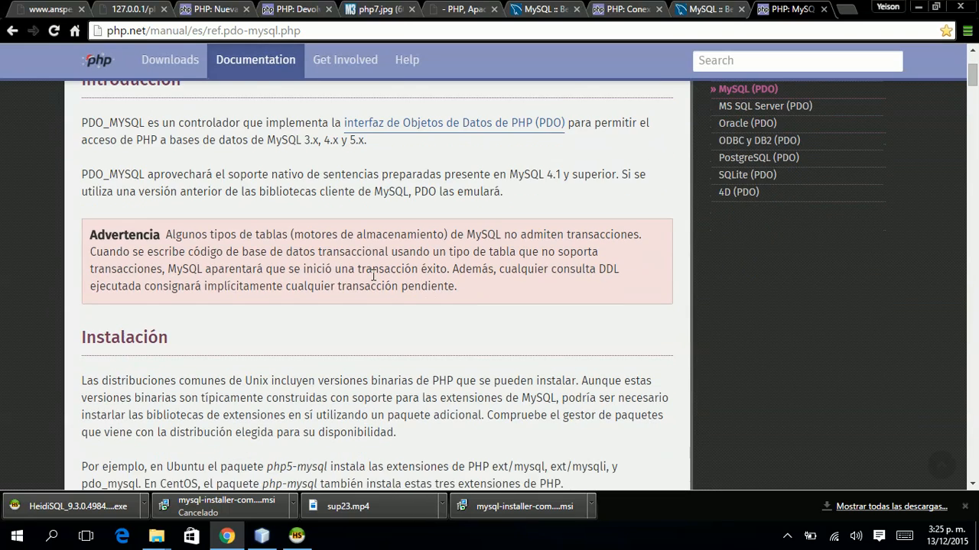
pyautogui.scroll(-2, 374, 276)
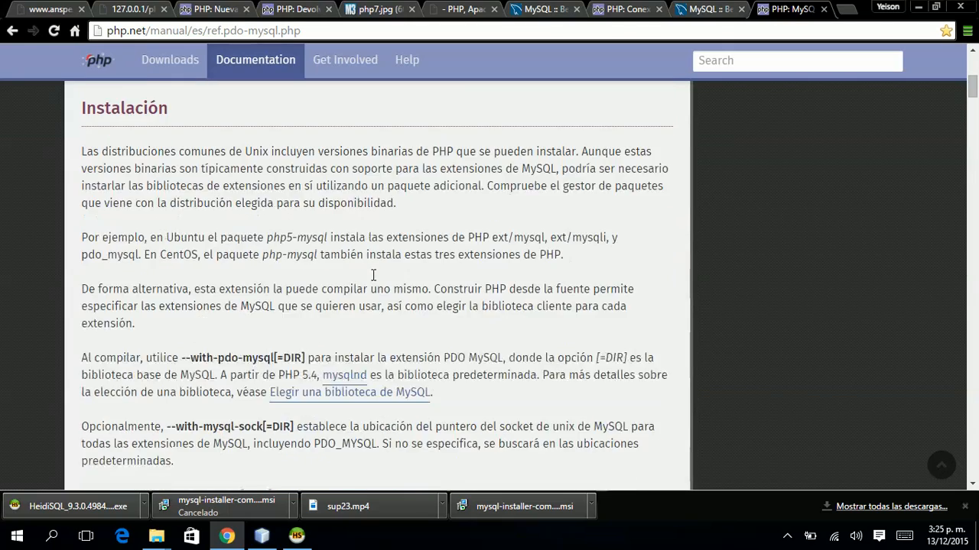
pyautogui.scroll(-1, 374, 278)
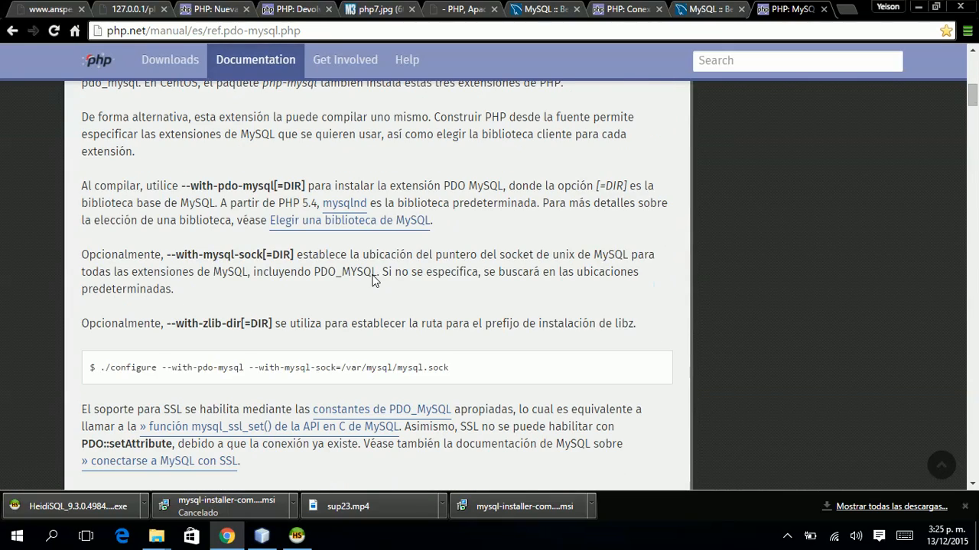
pyautogui.scroll(-5, 235, 397)
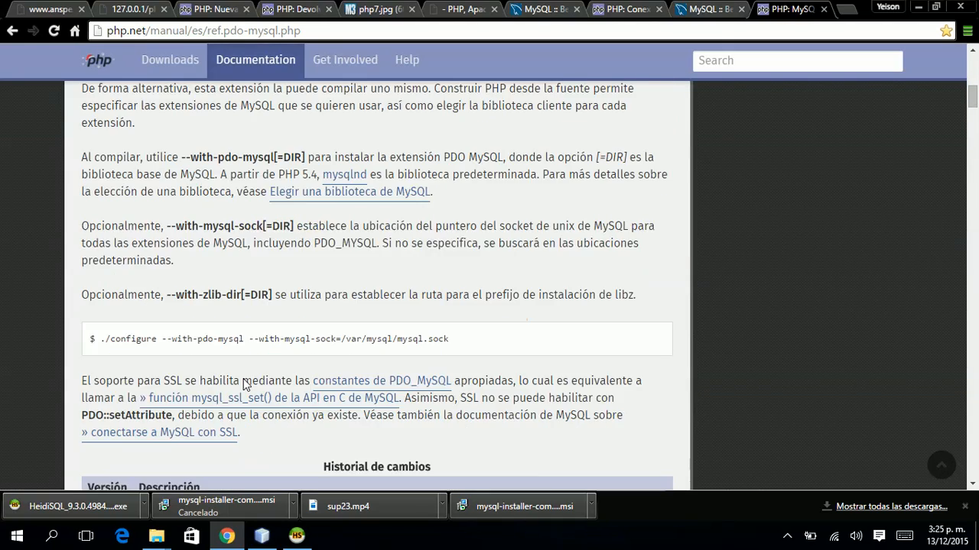
pyautogui.scroll(-2, 243, 379)
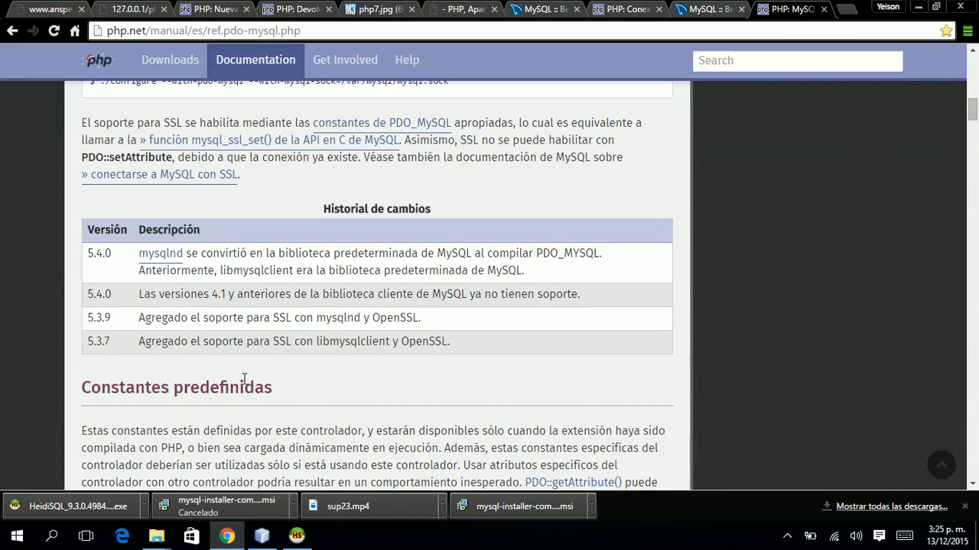
pyautogui.scroll(-2, 243, 379)
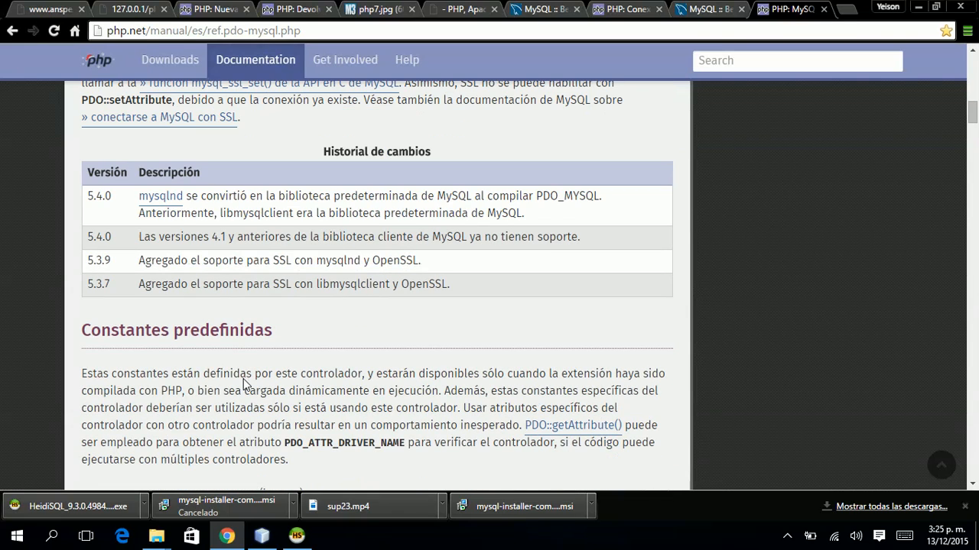
pyautogui.scroll(-1, 126, 275)
pyautogui.scroll(-5, 130, 306)
pyautogui.scroll(2, 134, 260)
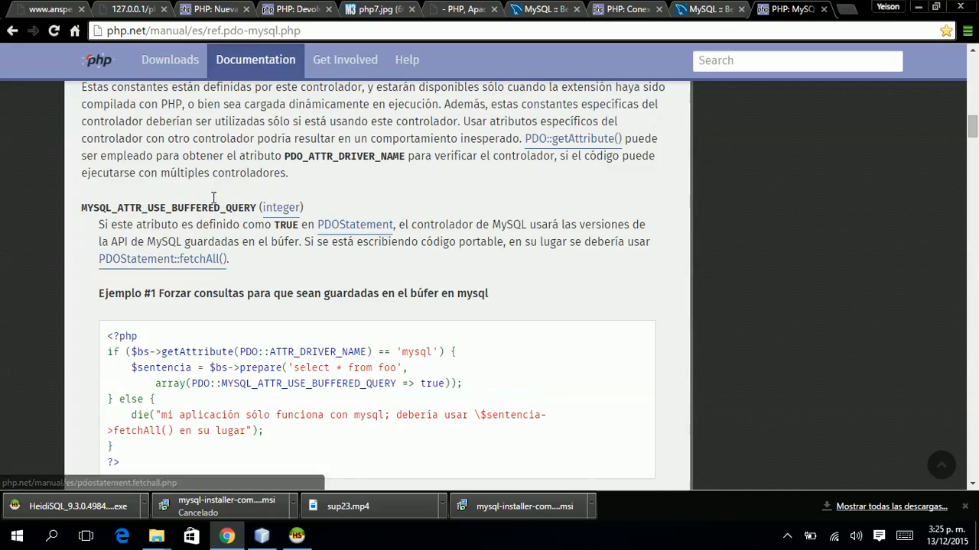
pyautogui.scroll(-2, 306, 383)
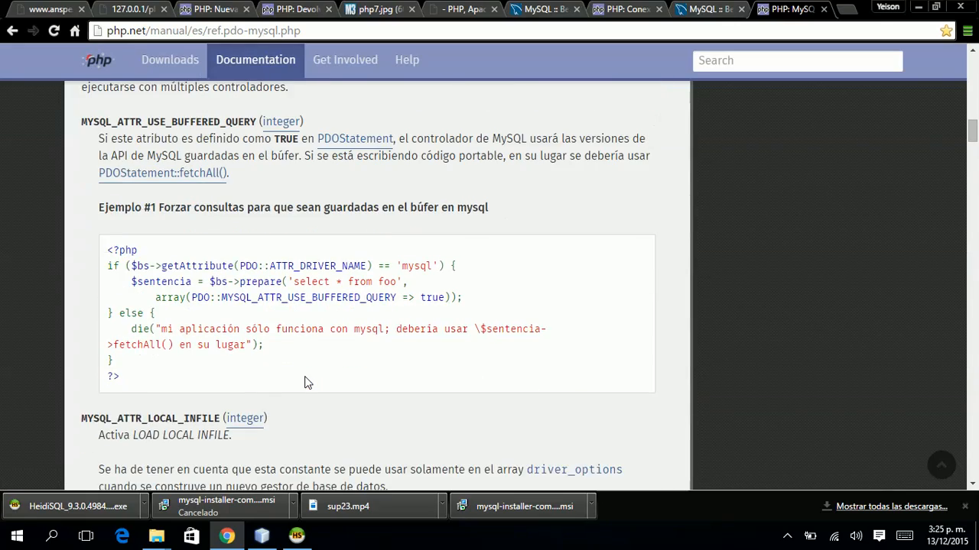
pyautogui.scroll(-18, 305, 382)
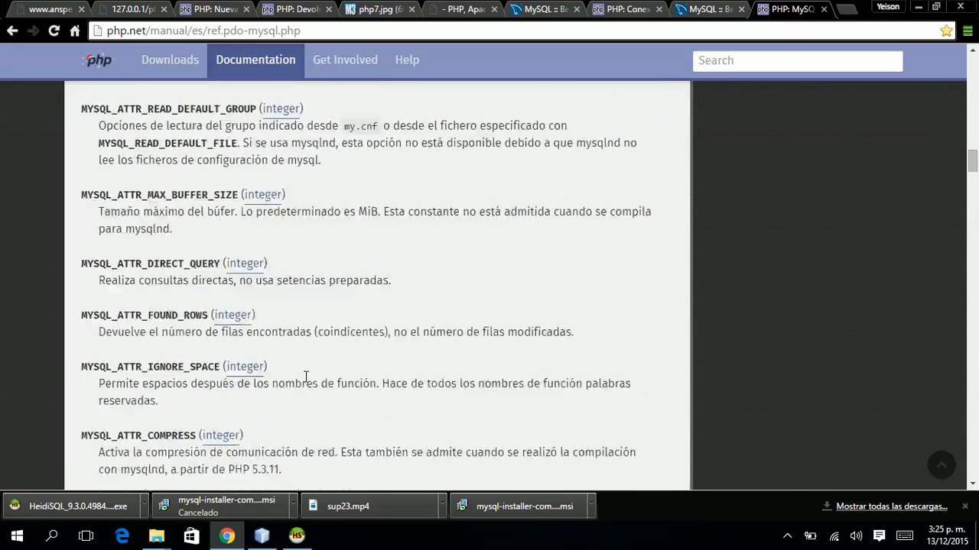
pyautogui.scroll(-7, 305, 377)
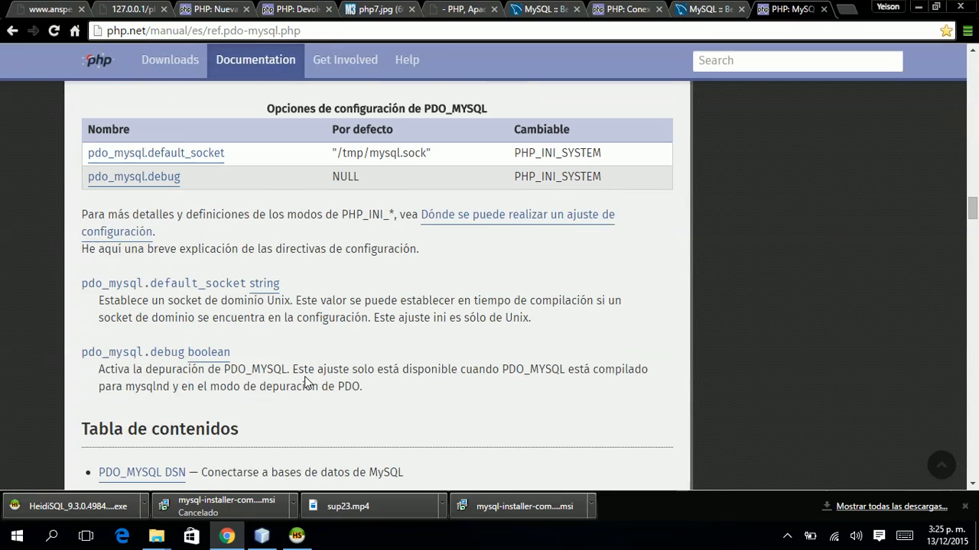
pyautogui.scroll(-2, 305, 378)
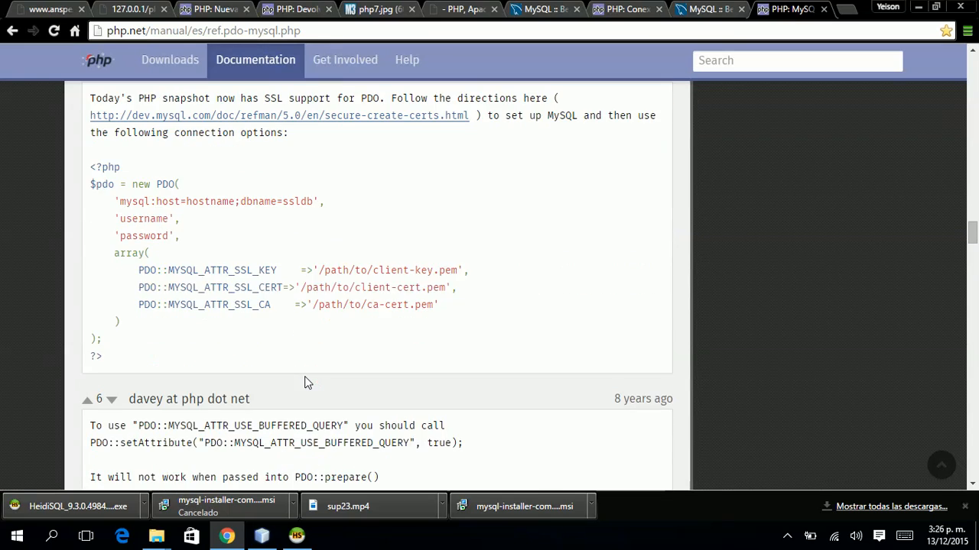
pyautogui.scroll(1, 305, 381)
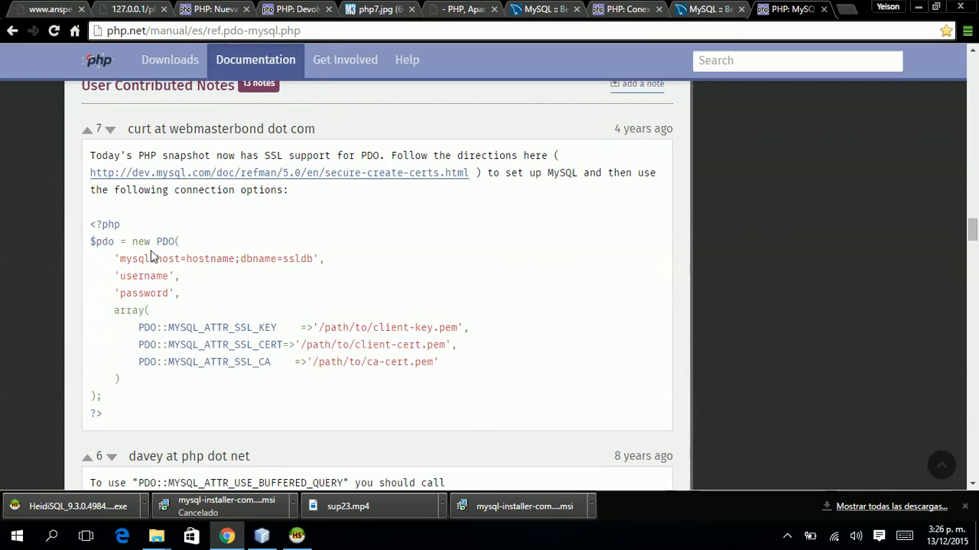
# Highlight the PDO constructor arguments and SSL options array in the notes' example, then return to the top.
pyautogui.moveTo(158, 240); pyautogui.dragTo(187, 288)
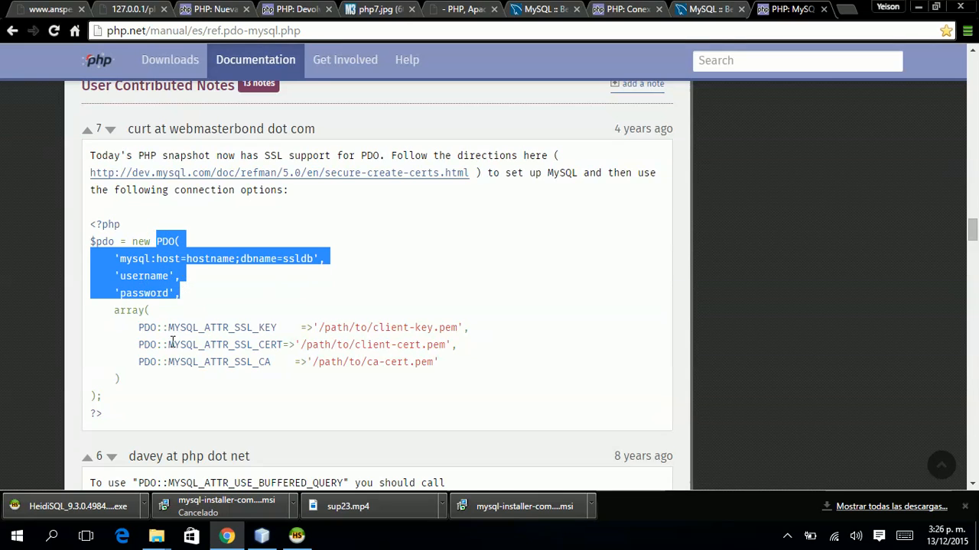
pyautogui.moveTo(113, 310); pyautogui.dragTo(168, 383)
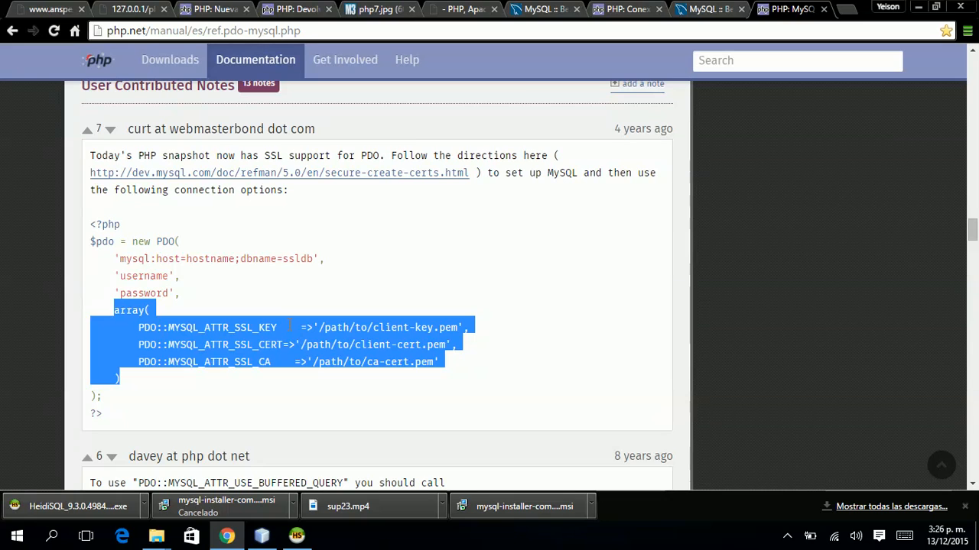
pyautogui.scroll(-5, 417, 328)
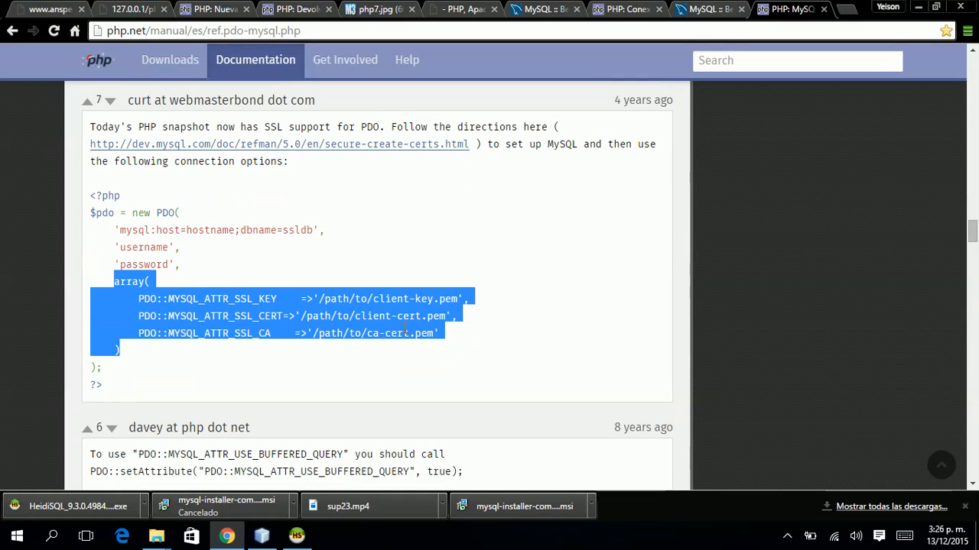
pyautogui.scroll(-10, 405, 333)
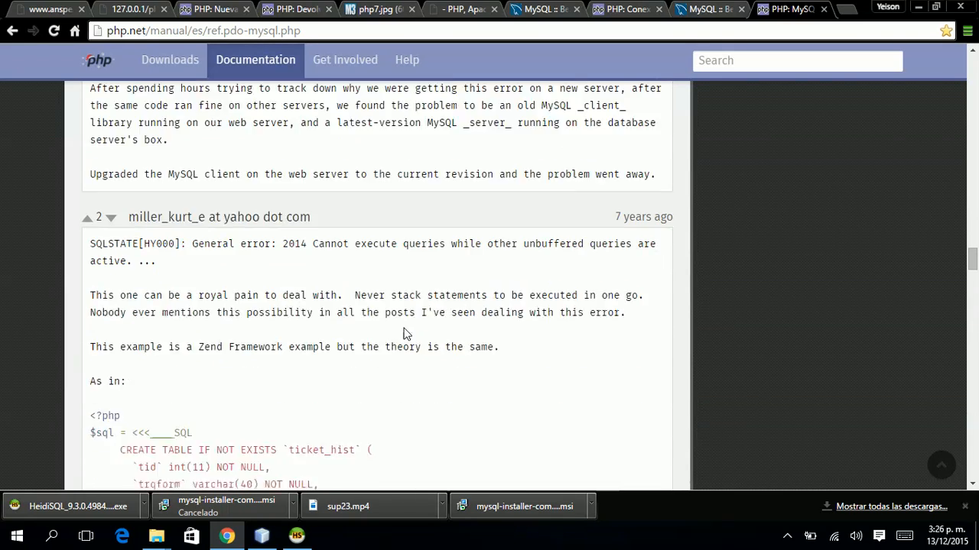
pyautogui.scroll(-2, 405, 334)
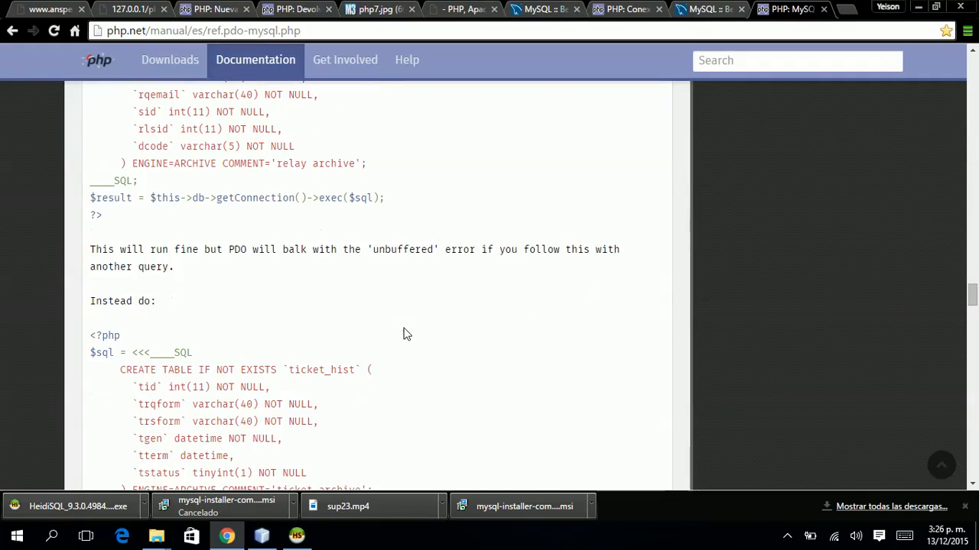
pyautogui.scroll(-11, 405, 334)
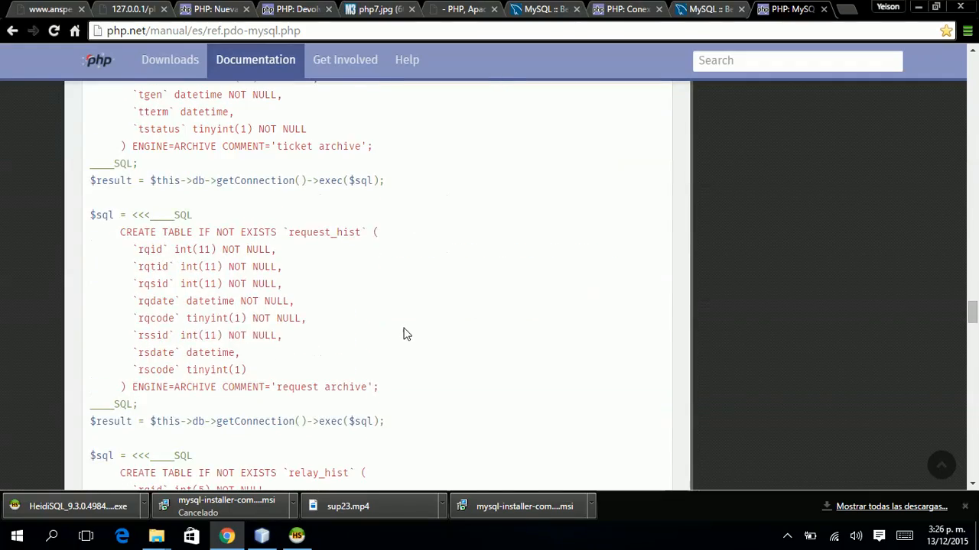
pyautogui.scroll(-14, 405, 334)
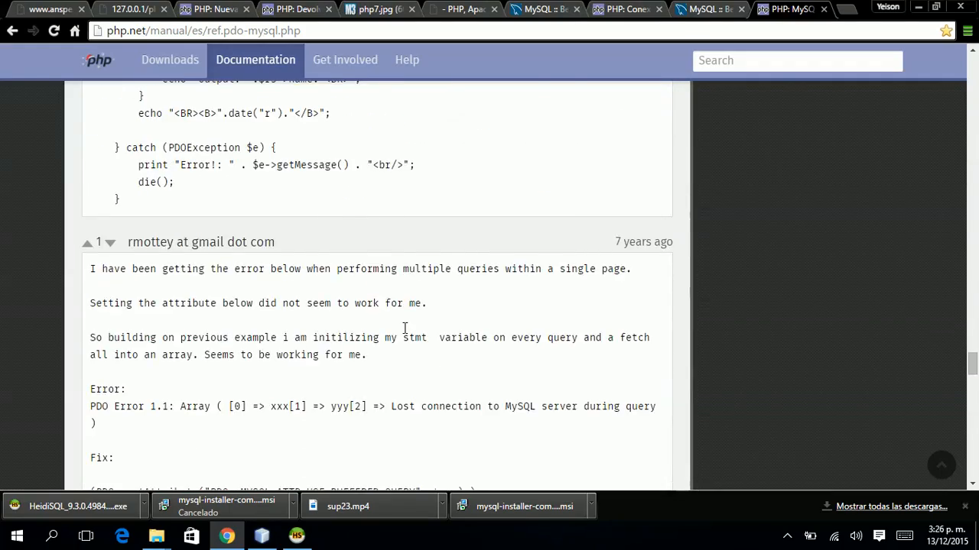
pyautogui.scroll(-15, 405, 334)
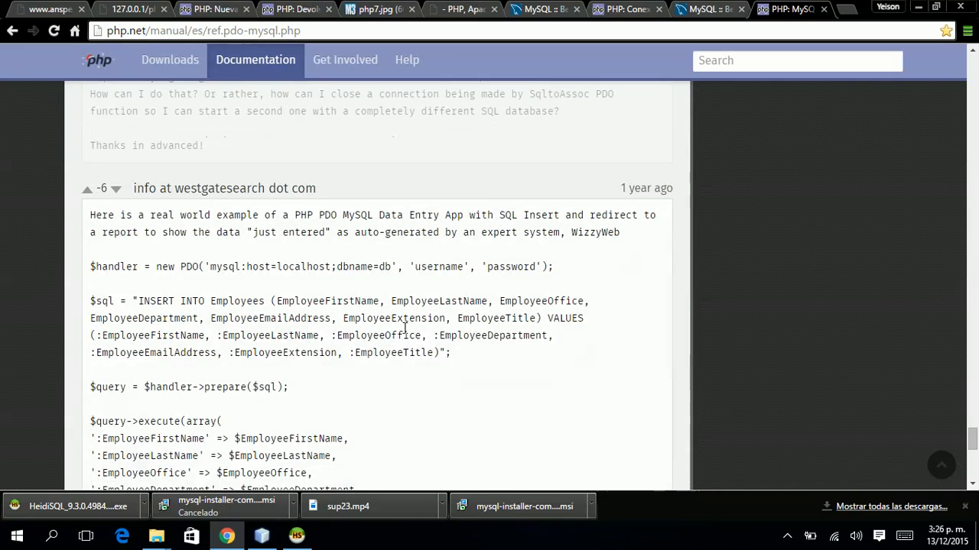
pyautogui.press('Home')
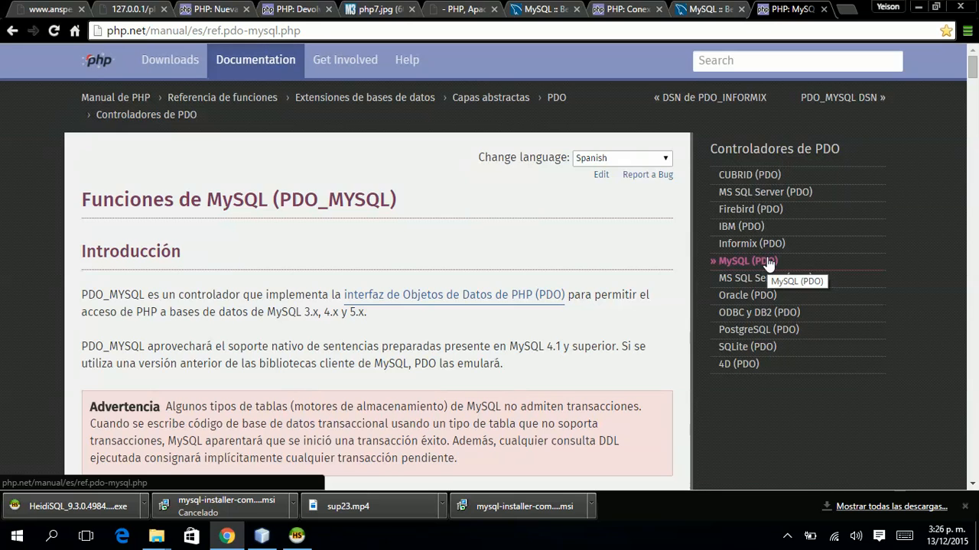
# Reach the PDOStatement class page via Controladores de PDO, view its user notes, and return to NetBeans.
pyautogui.click(770, 158)
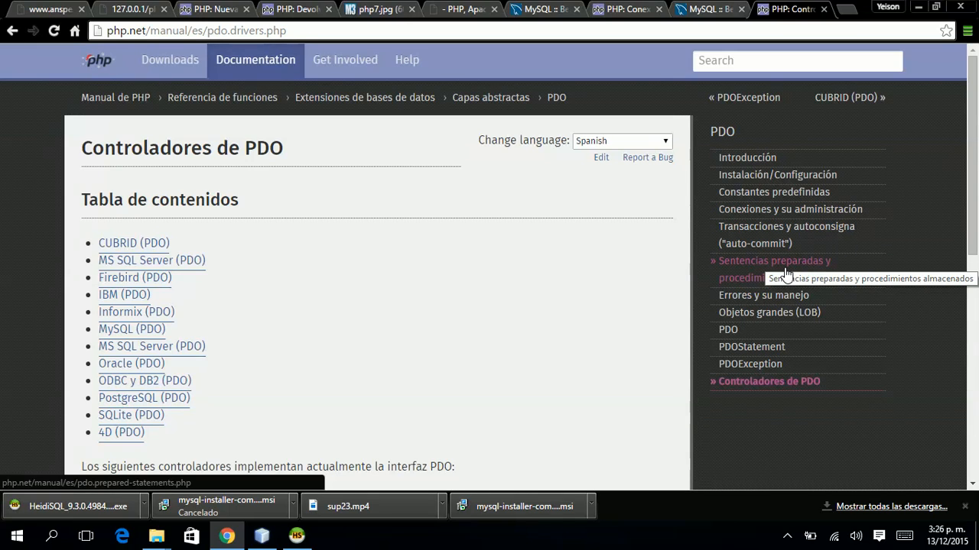
pyautogui.click(745, 349)
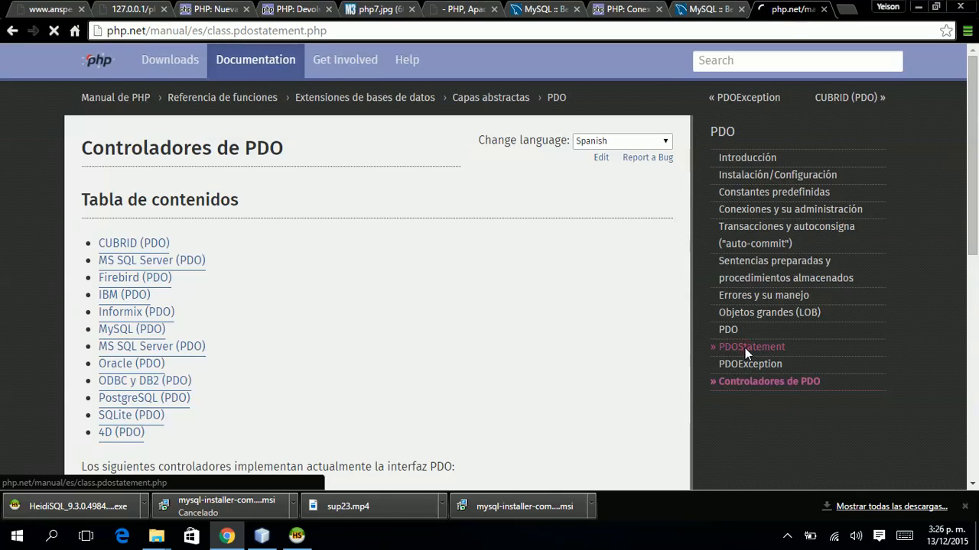
pyautogui.scroll(-3, 745, 348)
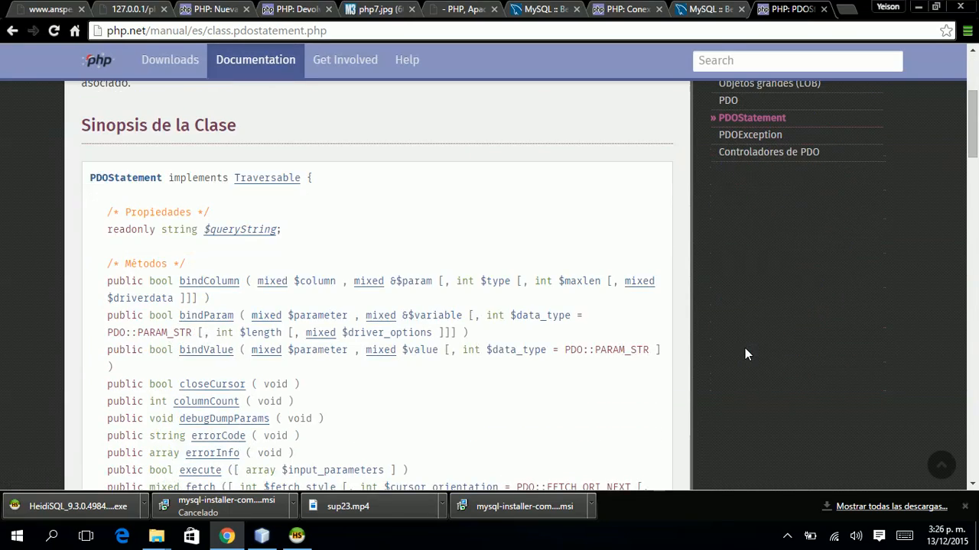
pyautogui.scroll(1, 745, 348)
pyautogui.scroll(1, 745, 350)
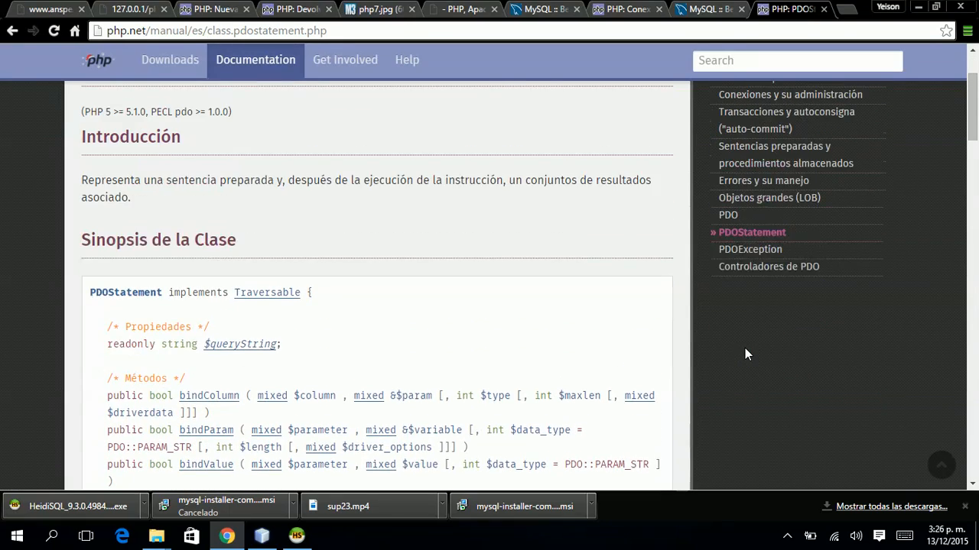
pyautogui.scroll(-10, 745, 348)
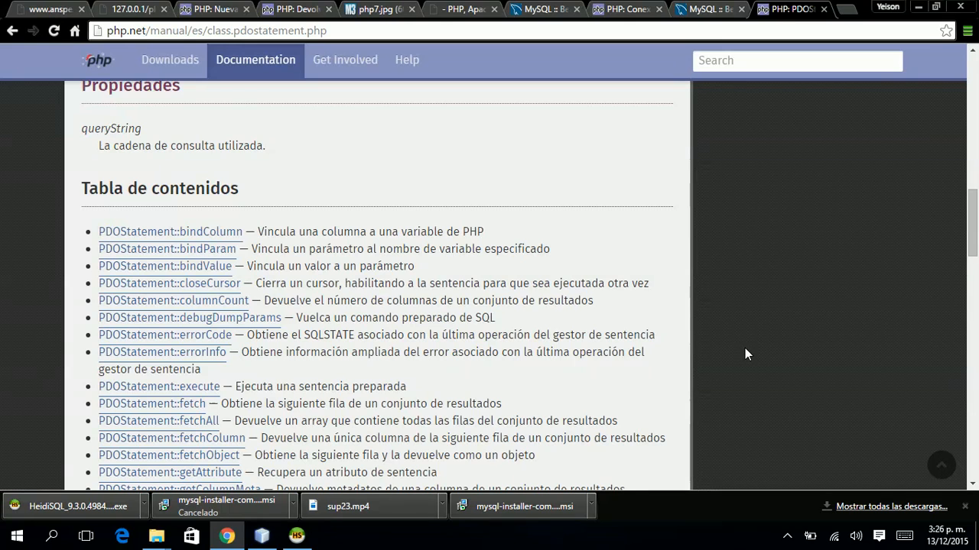
pyautogui.scroll(-10, 745, 350)
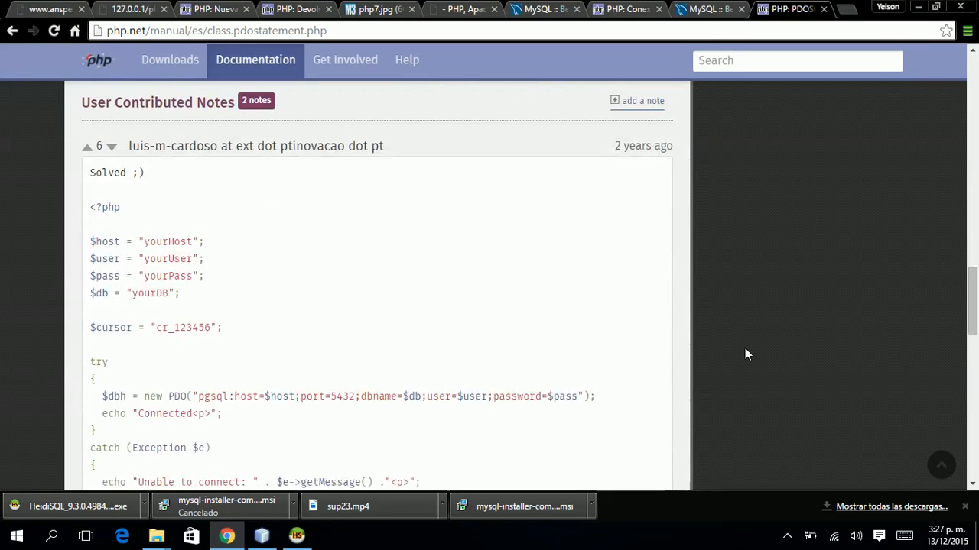
pyautogui.scroll(-3, 747, 354)
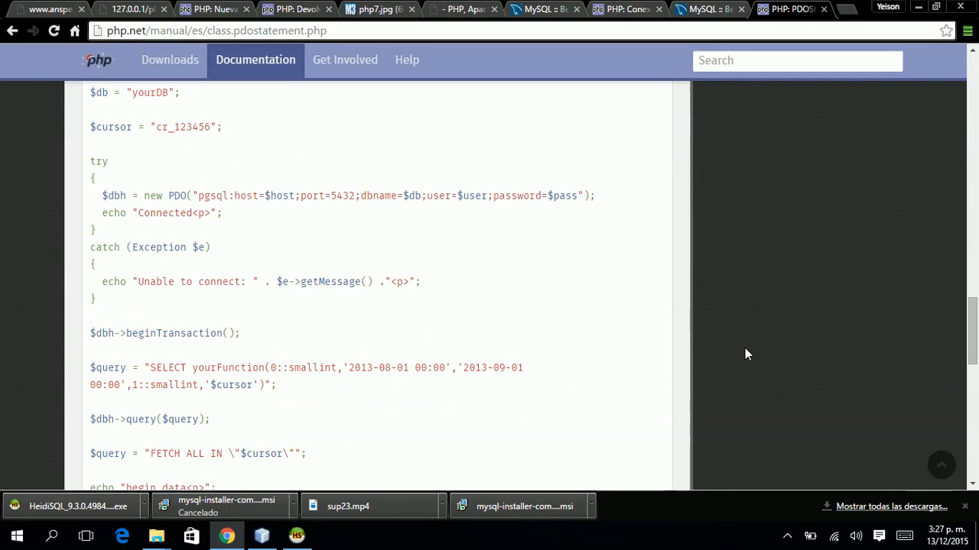
pyautogui.scroll(-2, 745, 354)
pyautogui.hotkey('alt', 'Tab')
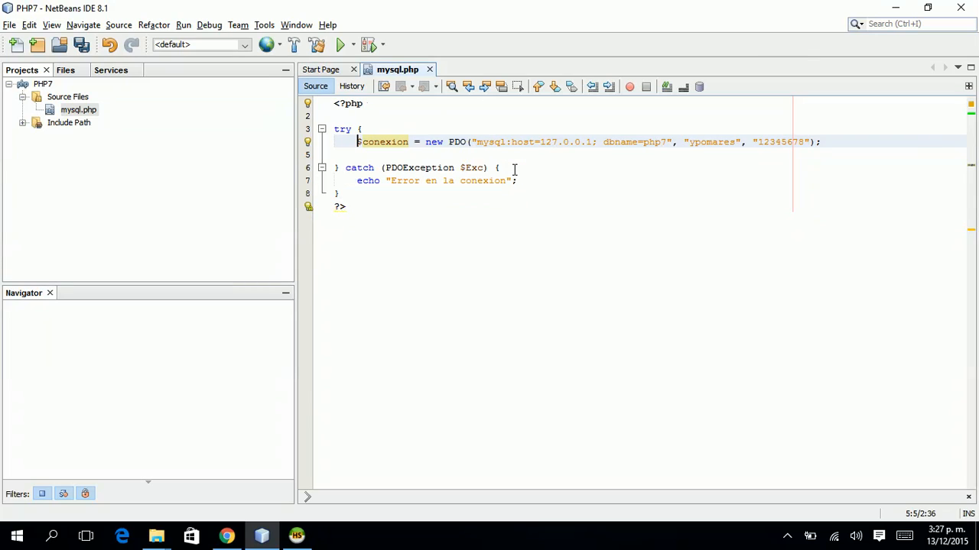
# On a new try-block line, type $conexion-> and browse the suggested connection methods.
pyautogui.press('Down')
pyautogui.press('Return')
pyautogui.press('Return')
pyautogui.press('Up')
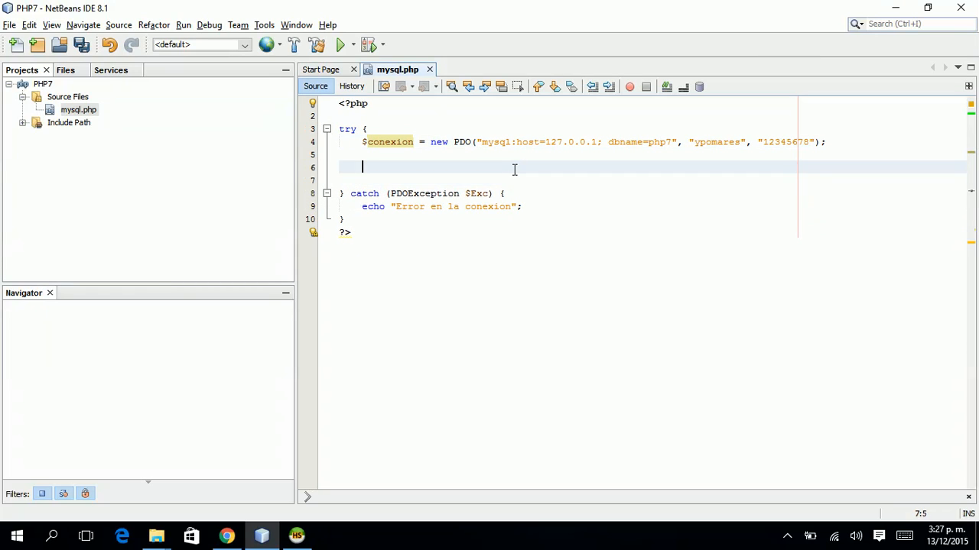
pyautogui.write('$conexion->')
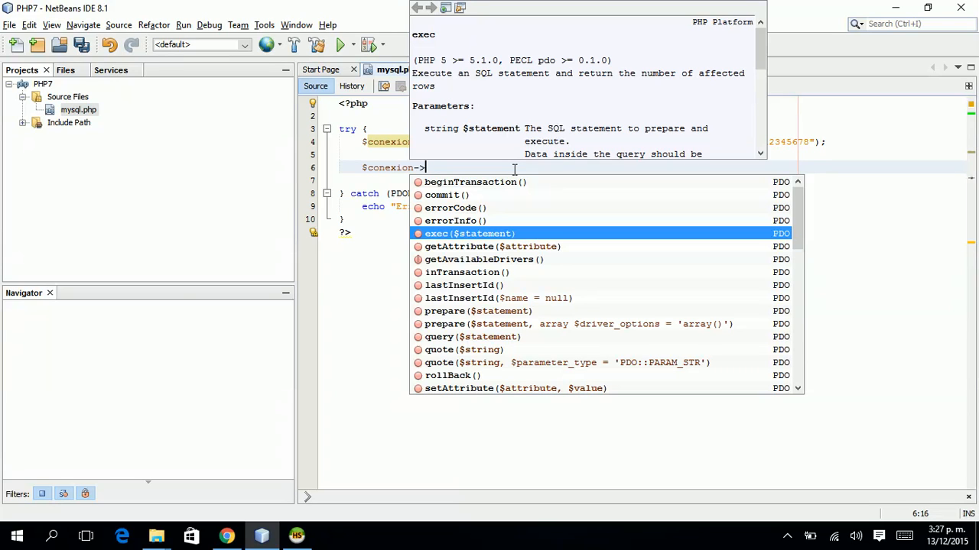
pyautogui.press('Down')
pyautogui.press('Down')
pyautogui.press('Down')
pyautogui.press('Down')
pyautogui.press('Down')
pyautogui.press('Down')
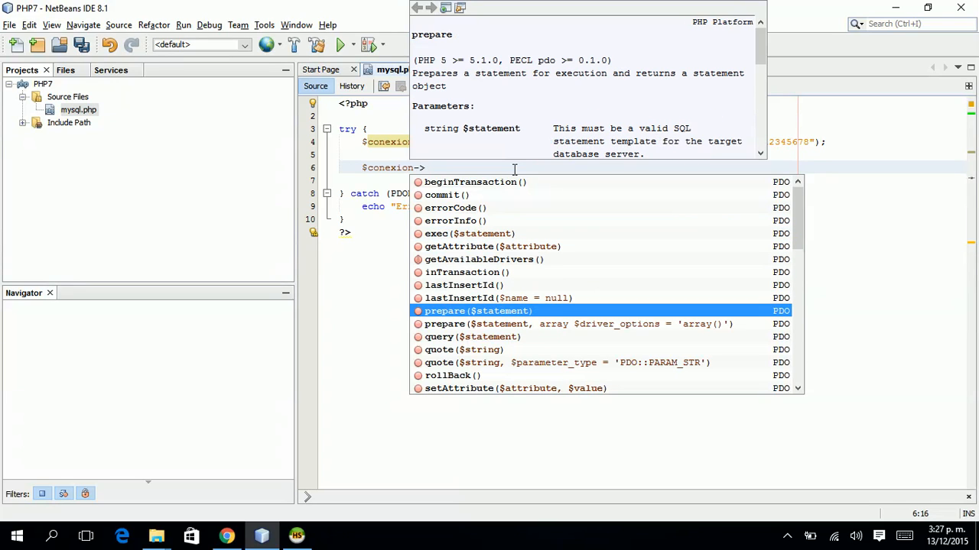
pyautogui.press('Up')
pyautogui.press('Up')
pyautogui.press('Up')
pyautogui.press('Up')
pyautogui.press('Up')
pyautogui.press('Up')
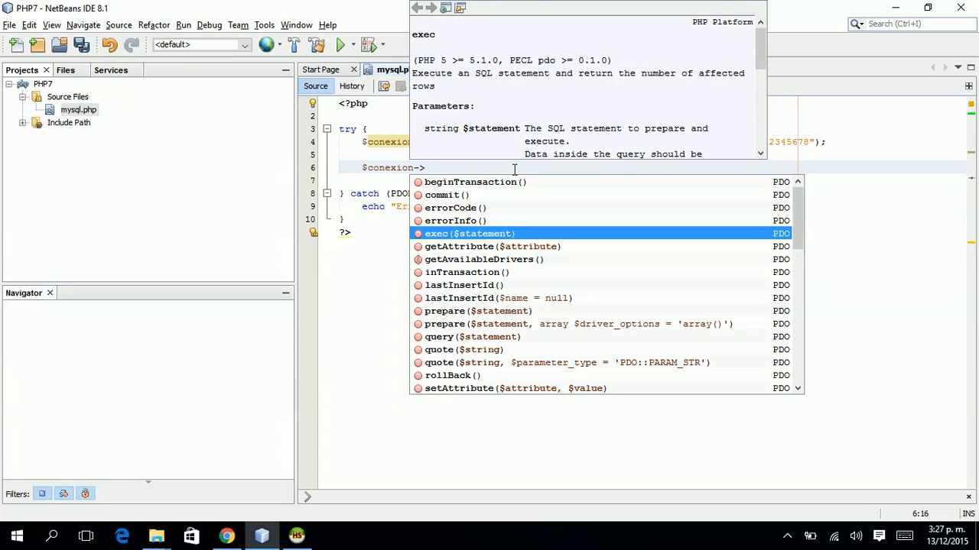
pyautogui.press('Up')
pyautogui.press('Up')
pyautogui.press('Down')
pyautogui.press('Down')
# Insert exec("SELECT * FROM personas"); and switch back to Chrome.
pyautogui.press('Return')
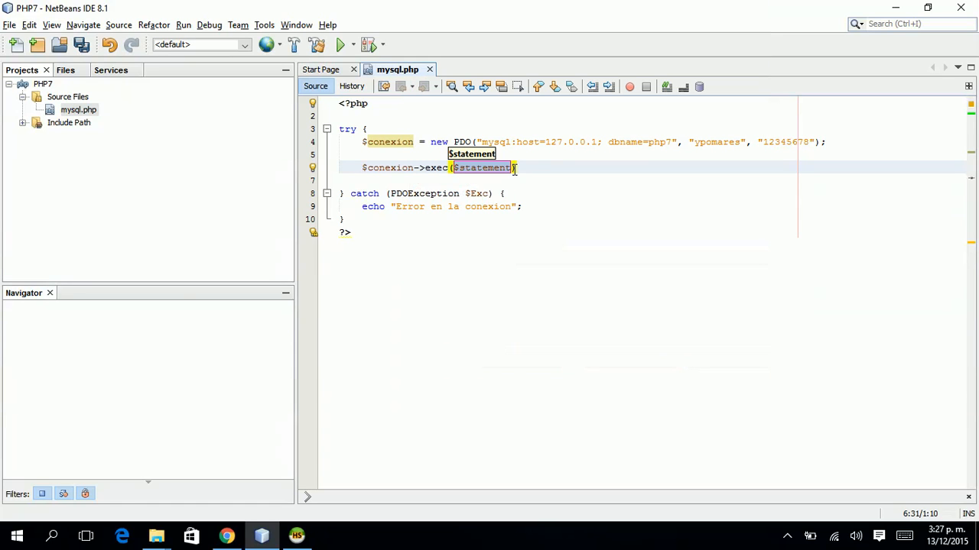
pyautogui.write('"')
pyautogui.write('SELECT * FROM personas')
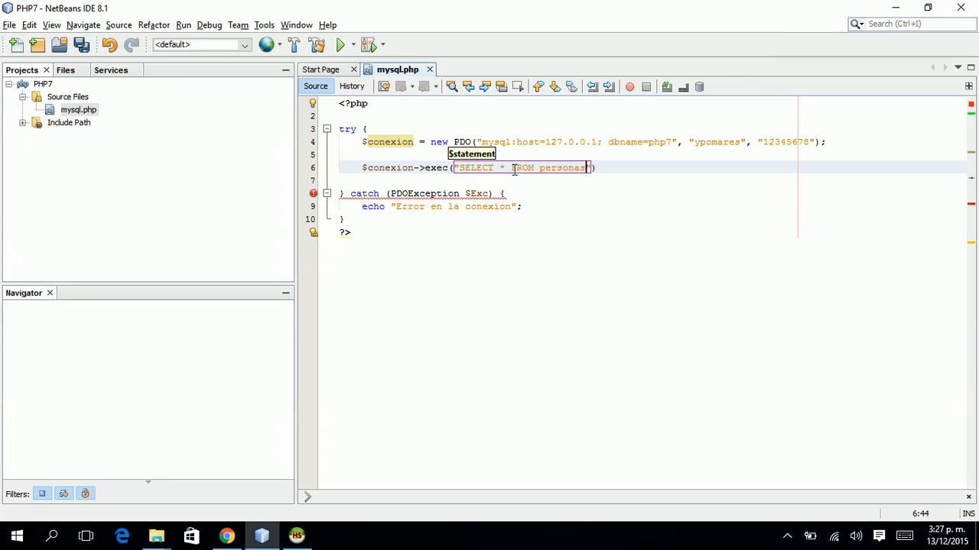
pyautogui.press('Right')
pyautogui.press('Right')
pyautogui.write(';')
pyautogui.press('Home')
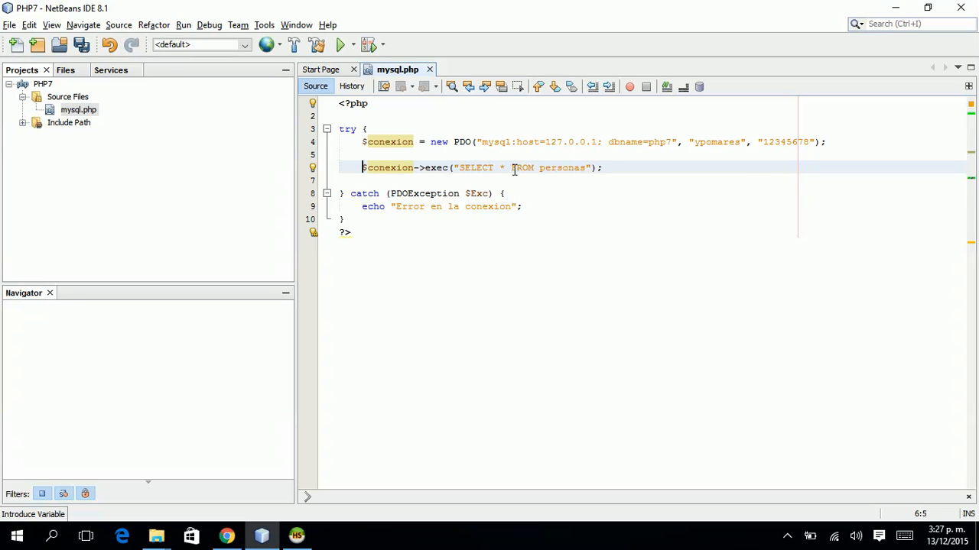
pyautogui.hotkey('alt', 'Tab')
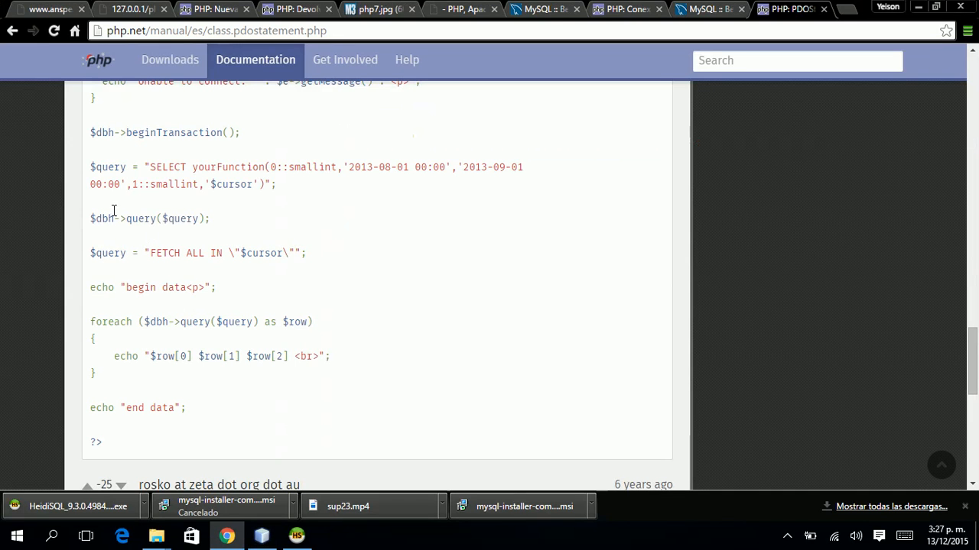
# Read the query method's documentation in the editor's PDO suggestions.
pyautogui.scroll(-1, 477, 262)
pyautogui.hotkey('alt', 'Tab')
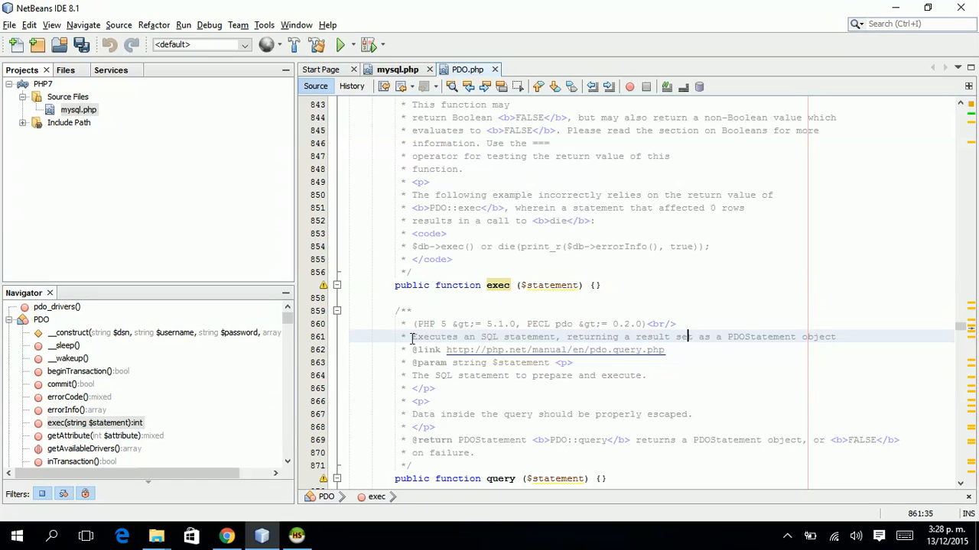
pyautogui.press('Right')
pyautogui.press('Right')
pyautogui.press('Right')
pyautogui.press('Right')
pyautogui.press('Right')
pyautogui.press('Right')
pyautogui.press('Right')
pyautogui.press('Right')
pyautogui.press('Right')
pyautogui.press('Right')
pyautogui.press('Down')
pyautogui.press('Down')
pyautogui.press('Down')
pyautogui.press('Down')
pyautogui.press('Down')
pyautogui.press('Down')
pyautogui.press('Down')
pyautogui.press('Down')
pyautogui.press('Down')
pyautogui.press('Down')
pyautogui.press('Down')
pyautogui.press('Down')
pyautogui.press('Down')
pyautogui.press('Down')
pyautogui.press('Down')
pyautogui.press('Down')
pyautogui.press('Down')
pyautogui.press('Down')
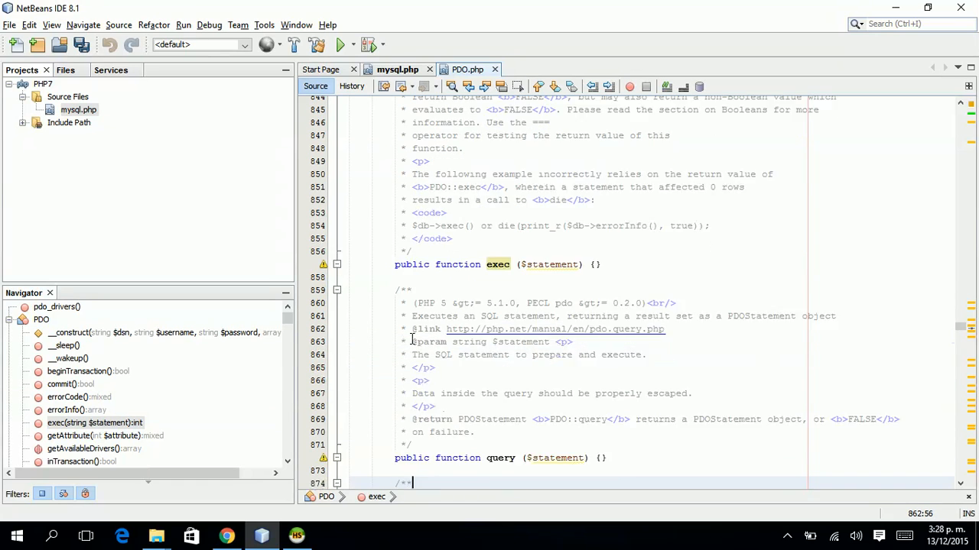
pyautogui.press('Down')
pyautogui.press('Down')
pyautogui.press('Down')
pyautogui.press('Down')
pyautogui.press('Down')
pyautogui.press('Down')
pyautogui.press('Down')
pyautogui.press('Down')
pyautogui.press('Down')
# Swap var_dump for print_r, save and reload Chrome, then delete the print_r line and save.
pyautogui.hotkey('ctrl', 'Tab')
pyautogui.press('Left')
pyautogui.press('Left')
pyautogui.press('Left')
pyautogui.press('Left')
pyautogui.press('Left')
pyautogui.press('Left')
pyautogui.press('Left')
pyautogui.press('Left')
pyautogui.press('Left')
pyautogui.hotkey('ctrl', 'shift', 'Left')
pyautogui.write('print_r')
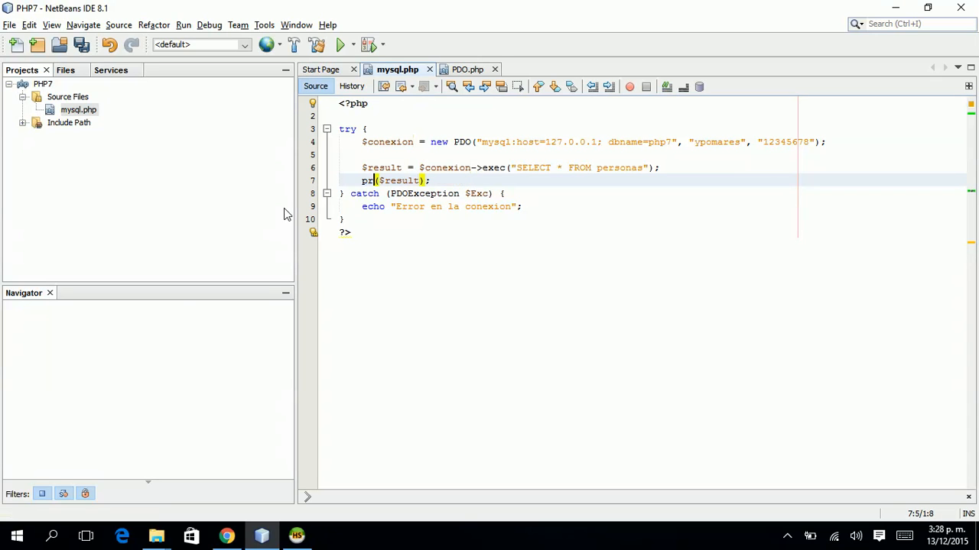
pyautogui.hotkey('ctrl', 's')
pyautogui.hotkey('alt', 'Tab')
pyautogui.press('F5')
pyautogui.hotkey('alt', 'Tab')
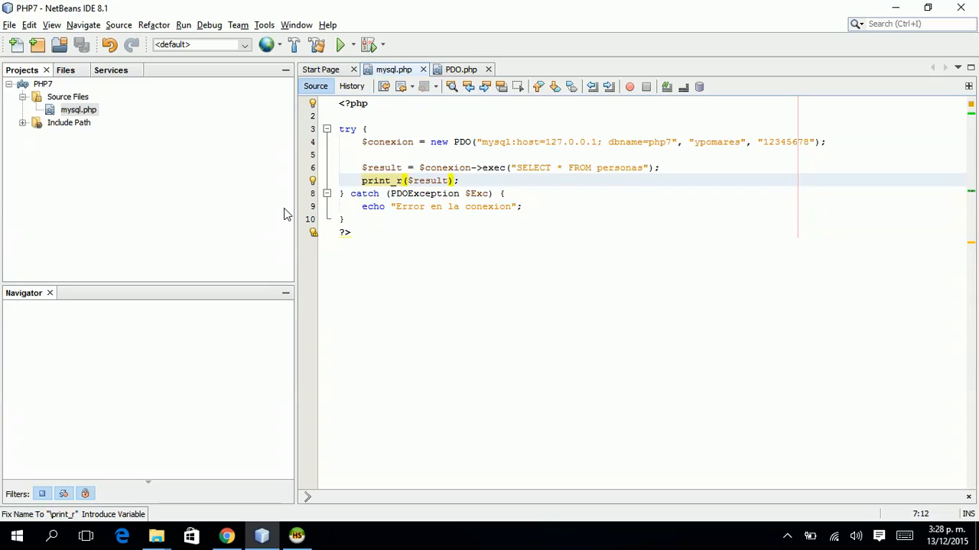
pyautogui.hotkey('shift', 'Home')
pyautogui.press('BackSpace')
pyautogui.hotkey('ctrl', 's')
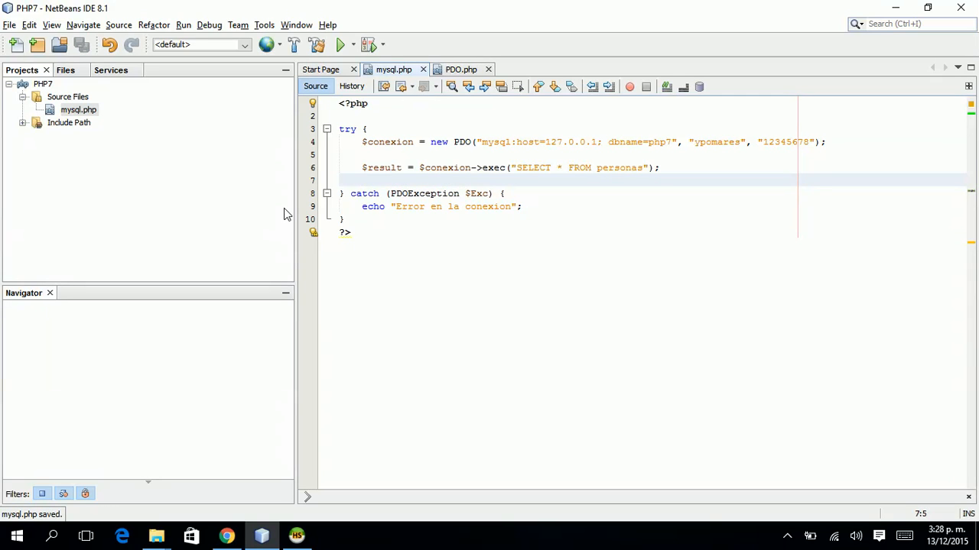
# Replace exec with query in the $result assignment on line 6.
pyautogui.press('Up')
pyautogui.hotkey('ctrl', 'Right')
pyautogui.hotkey('ctrl', 'Right')
pyautogui.hotkey('ctrl', 'Right')
pyautogui.hotkey('ctrl', 'Right')
pyautogui.hotkey('ctrl', 'Right')
pyautogui.press('BackSpace')
pyautogui.press('BackSpace')
pyautogui.press('BackSpace')
pyautogui.press('BackSpace')
pyautogui.write('query')
pyautogui.hotkey('ctrl', 'Left')
pyautogui.press('Home')
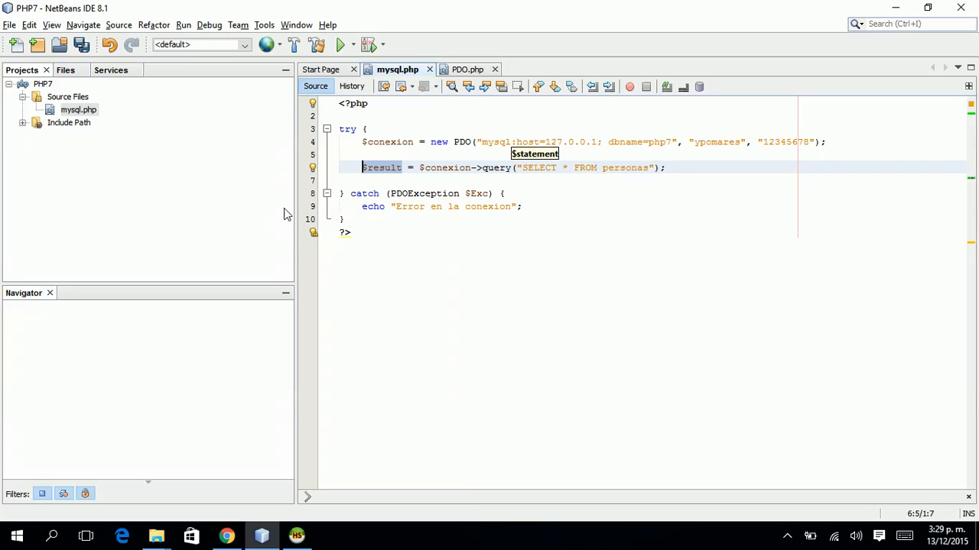
pyautogui.press('Down')
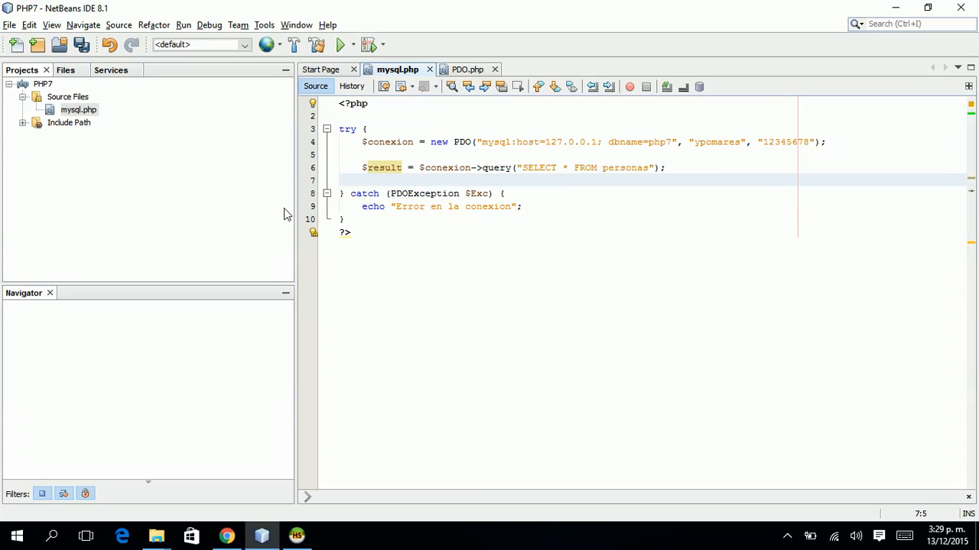
# Add print_r($result) on line 7, save, and reload Chrome to see the PDOStatement object.
pyautogui.write('print_r')
pyautogui.press('Return')
pyautogui.write('$result')
pyautogui.hotkey('ctrl', 's')
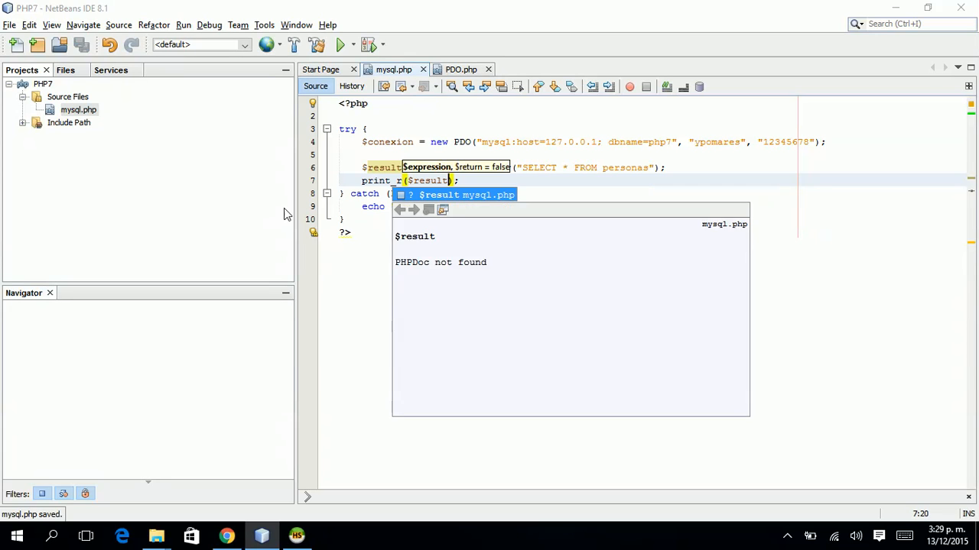
pyautogui.hotkey('alt', 'Tab')
pyautogui.press('F5')
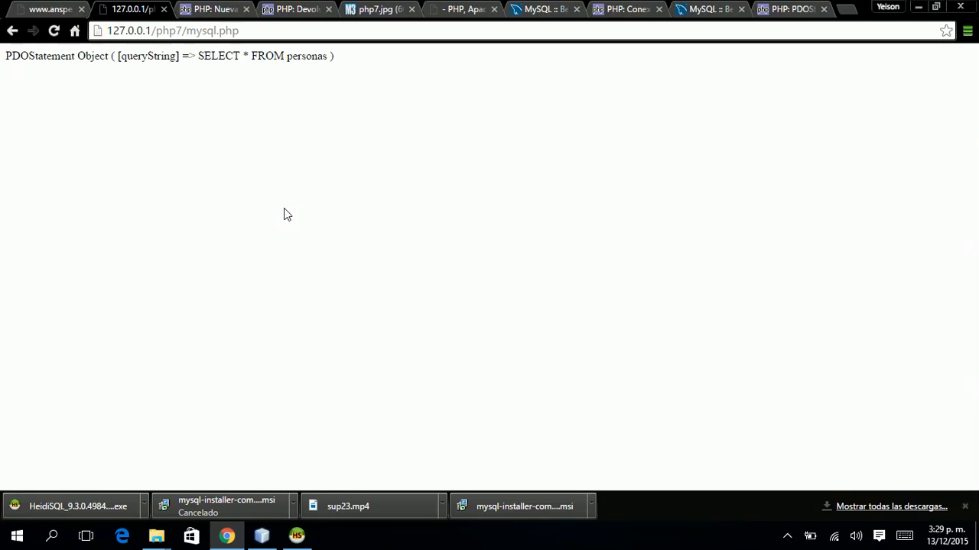
# Cut the temporary print_r($result) line and go back to Chrome.
pyautogui.hotkey('alt', 'Tab')
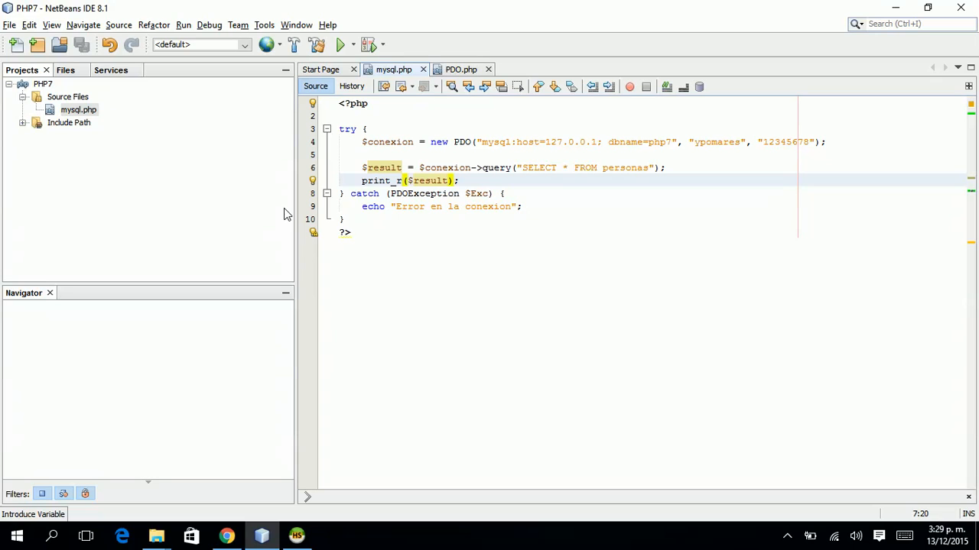
pyautogui.press('Right')
pyautogui.press('Right')
pyautogui.hotkey('ctrl', 'shift', 'Left')
pyautogui.hotkey('ctrl', 'shift', 'Left')
pyautogui.hotkey('ctrl', 'shift', 'Left')
pyautogui.hotkey('ctrl', 'shift', 'Left')
pyautogui.hotkey('ctrl', 'shift', 'Left')
pyautogui.hotkey('ctrl', 'x')
pyautogui.hotkey('alt', 'Tab')
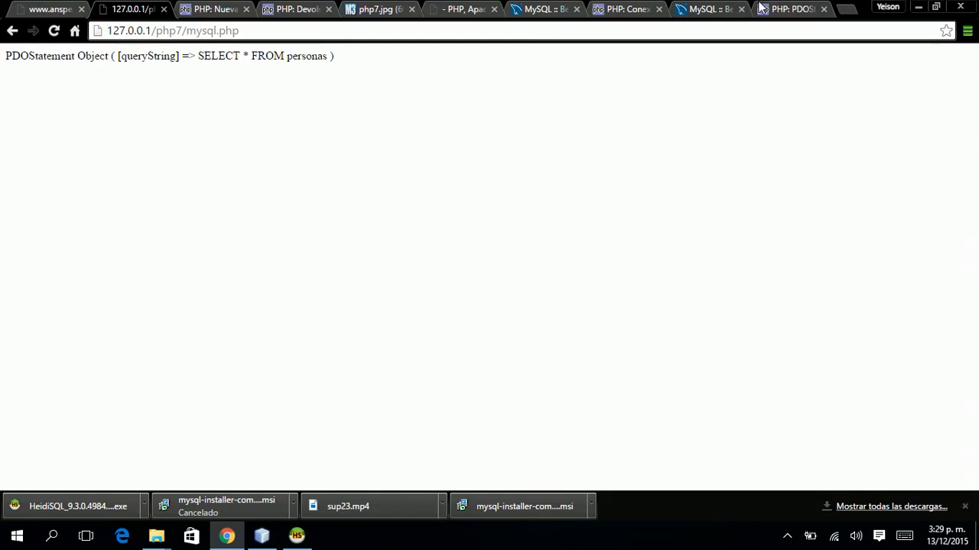
# Look over the PDOStatement manual tab and hidden system tray icons, then return to mysql.php.
pyautogui.click(786, 10)
pyautogui.press('Down')
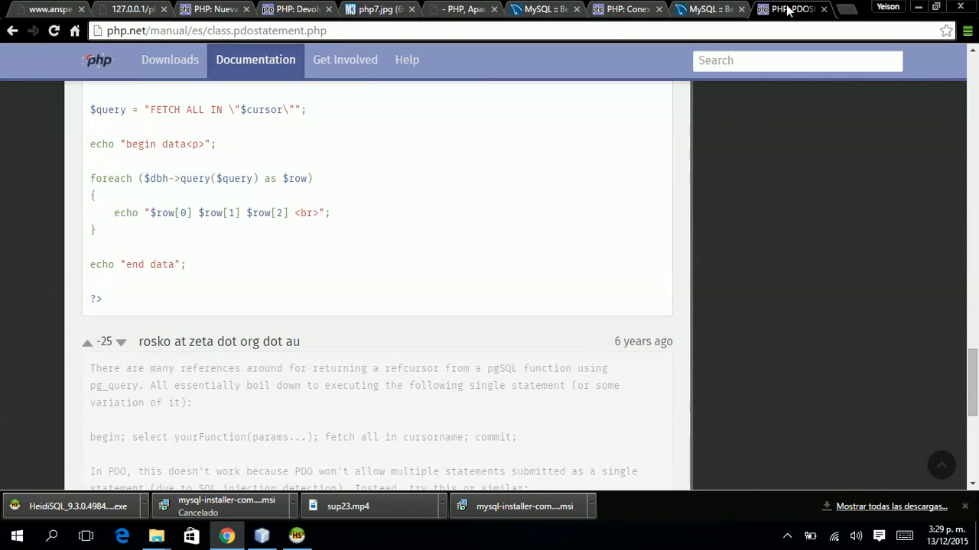
pyautogui.hotkey('alt', 'Tab')
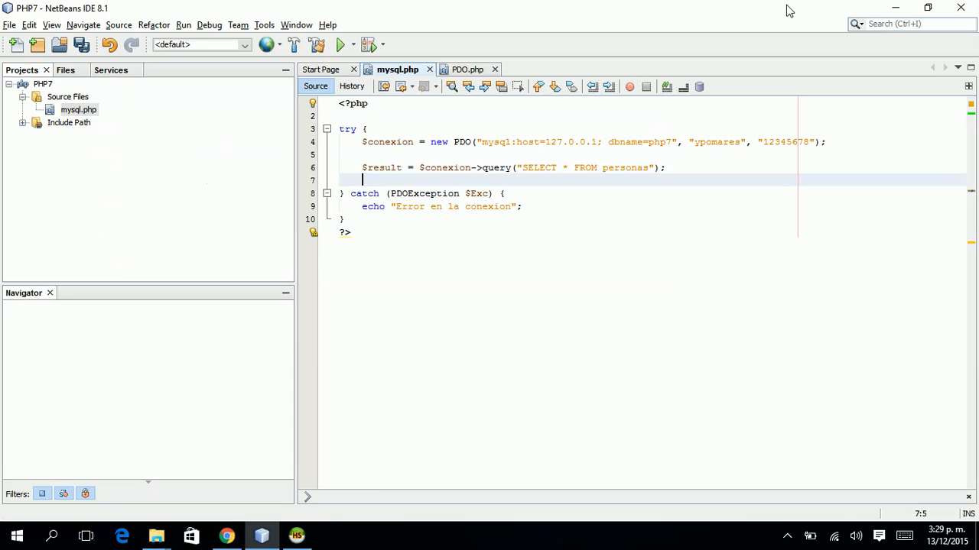
pyautogui.hotkey('alt', 'Tab')
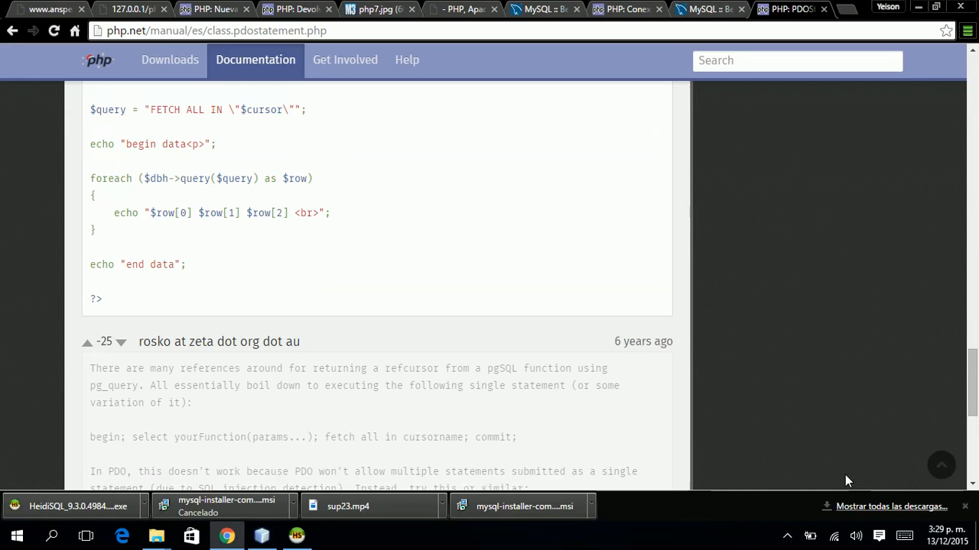
pyautogui.click(787, 537)
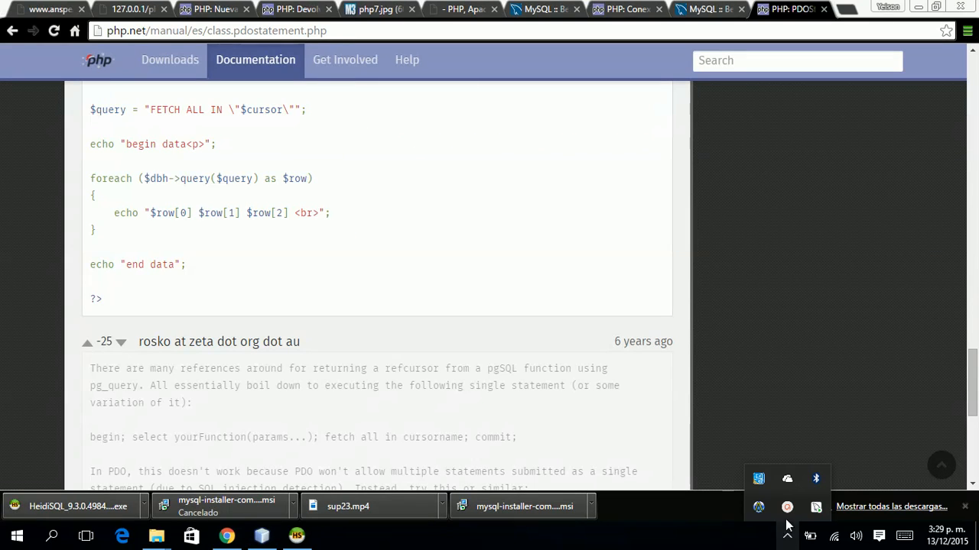
pyautogui.click(787, 508)
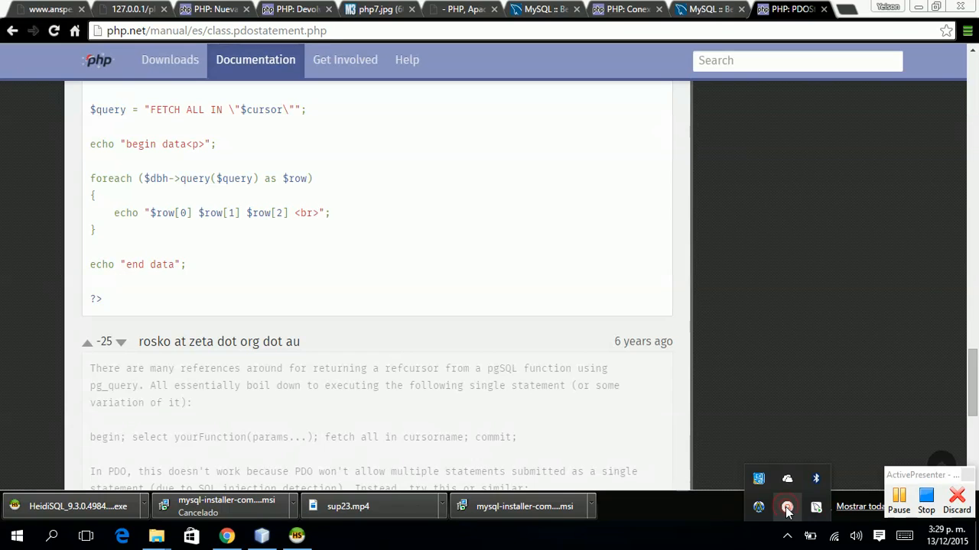
pyautogui.click(907, 501)
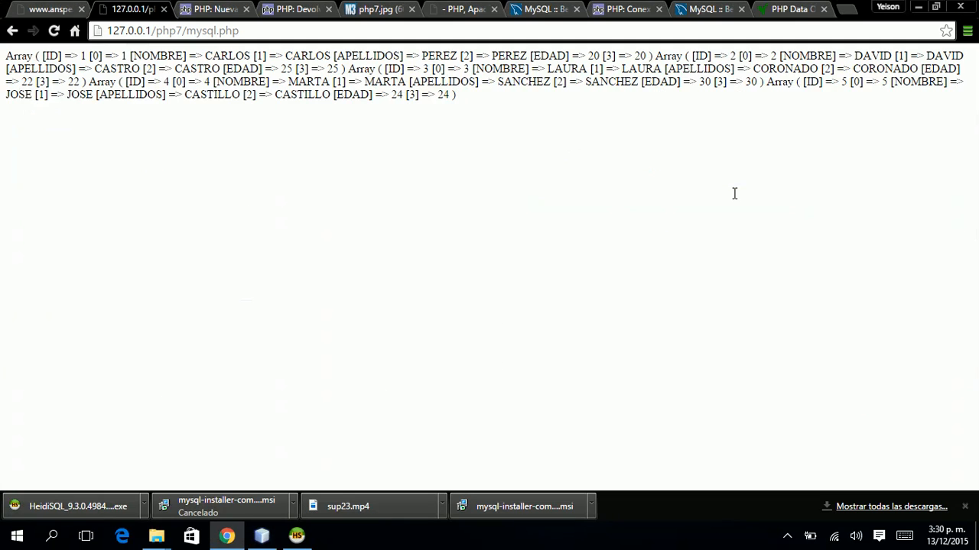
pyautogui.hotkey('alt', 'Tab')
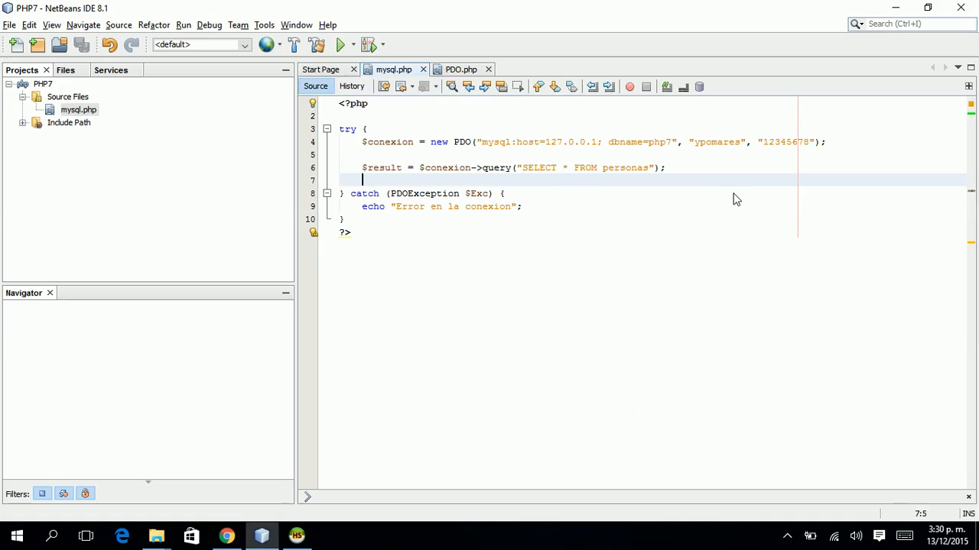
# Highlight the personas query string, php7 database name and $result, then open a blank line below the query.
pyautogui.press('Up')
pyautogui.press('Up')
pyautogui.press('Down')
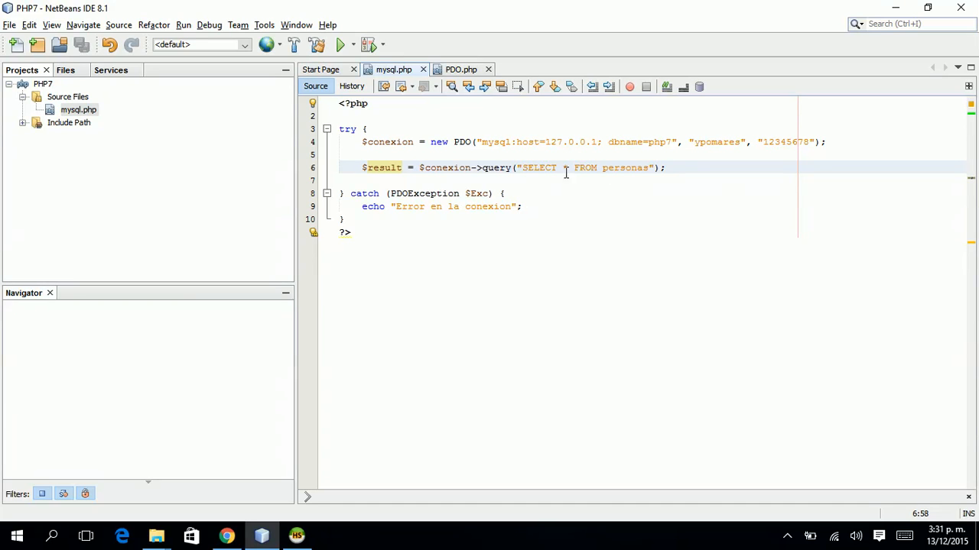
pyautogui.doubleClick(487, 167)
pyautogui.moveTo(523, 168); pyautogui.dragTo(650, 167)
pyautogui.click(650, 167)
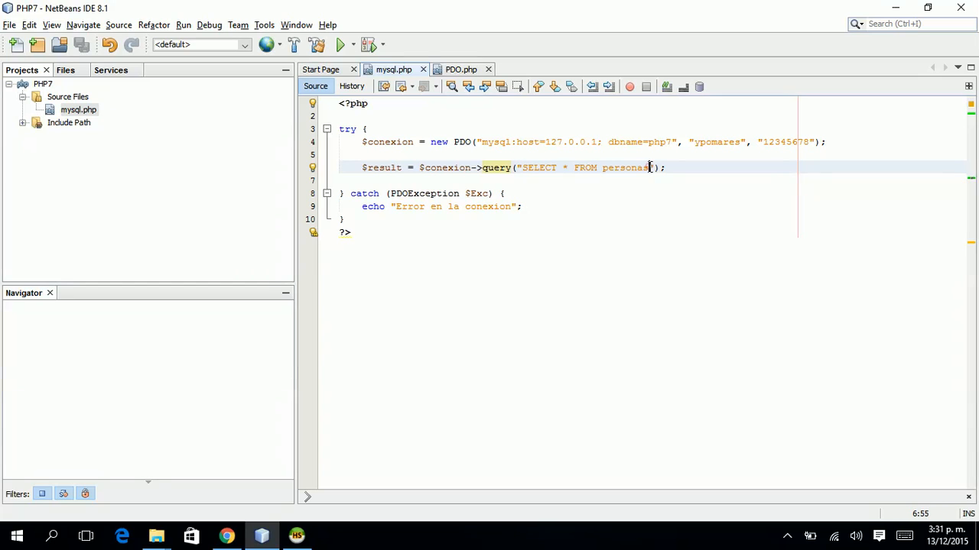
pyautogui.doubleClick(658, 142)
pyautogui.click(672, 169)
pyautogui.press('Return')
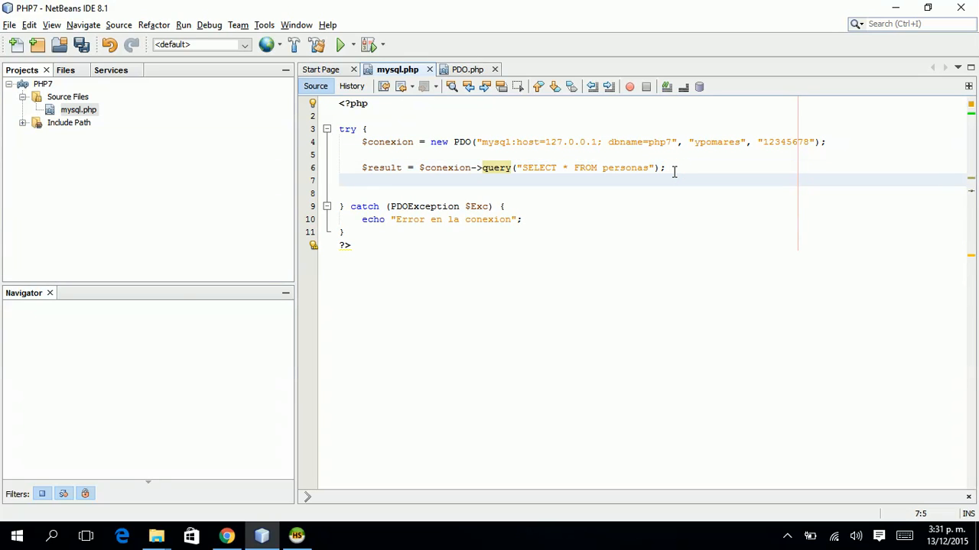
pyautogui.doubleClick(382, 168)
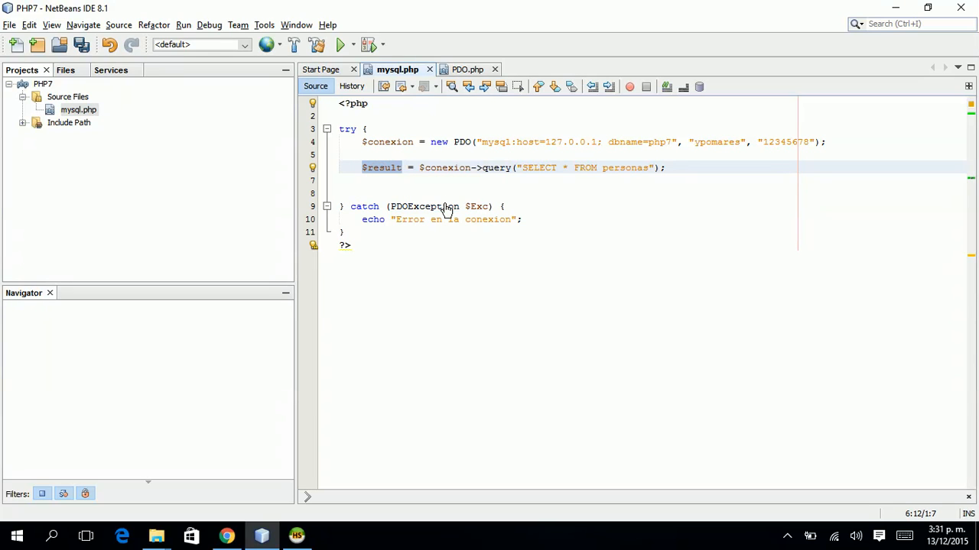
pyautogui.press('ctrl')
pyautogui.press('Down')
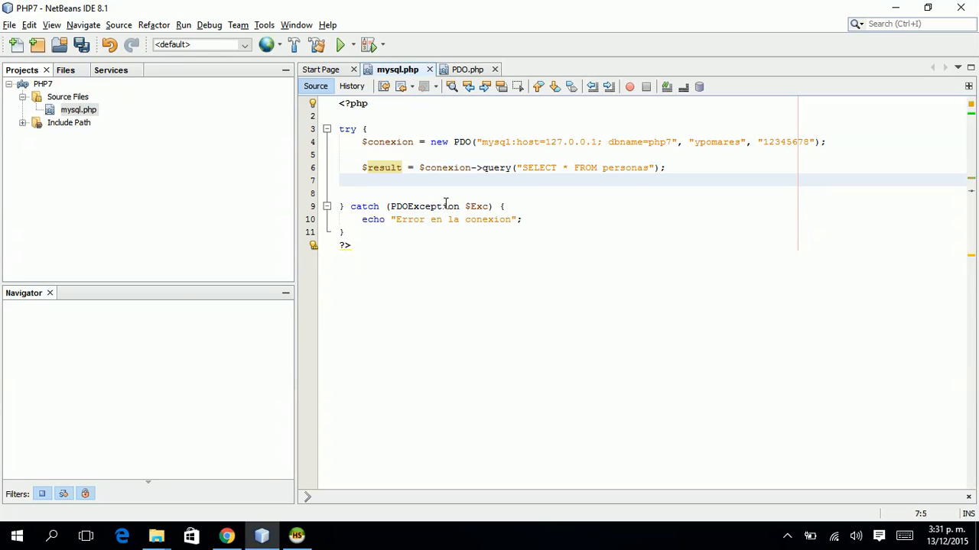
# Write foreach($result as $registros){ print_r($registros); }, save, and view the rows in Chrome.
pyautogui.write('foreach(')
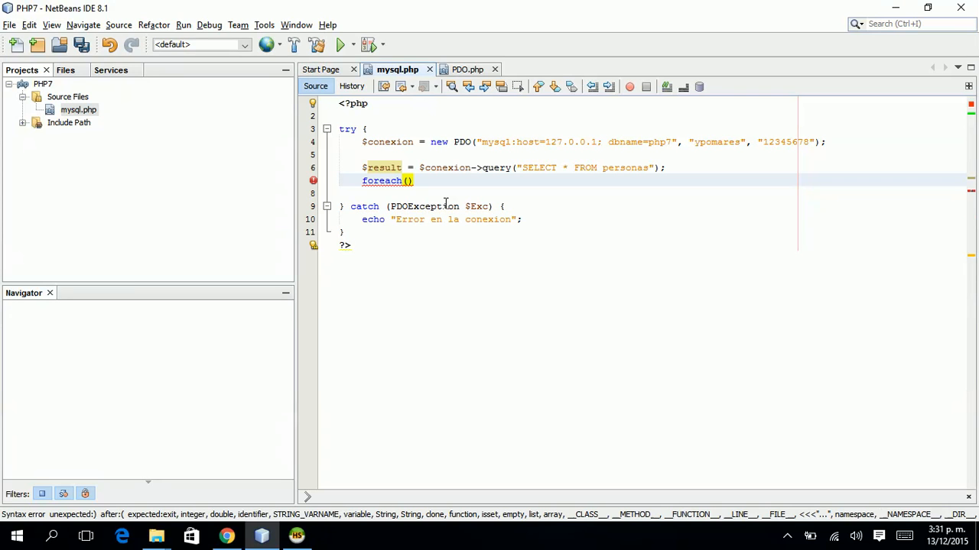
pyautogui.write('$result as $')
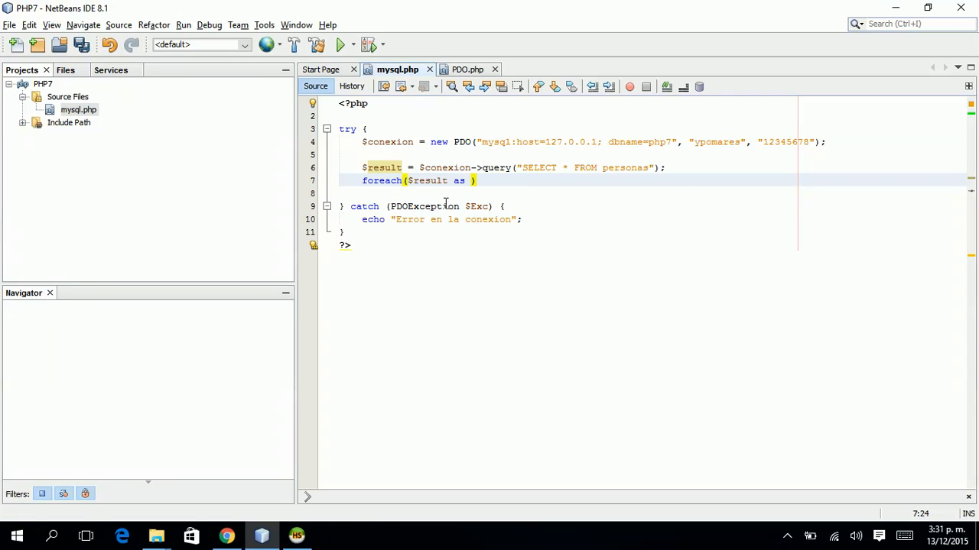
pyautogui.write('regis')
pyautogui.write('tros)')
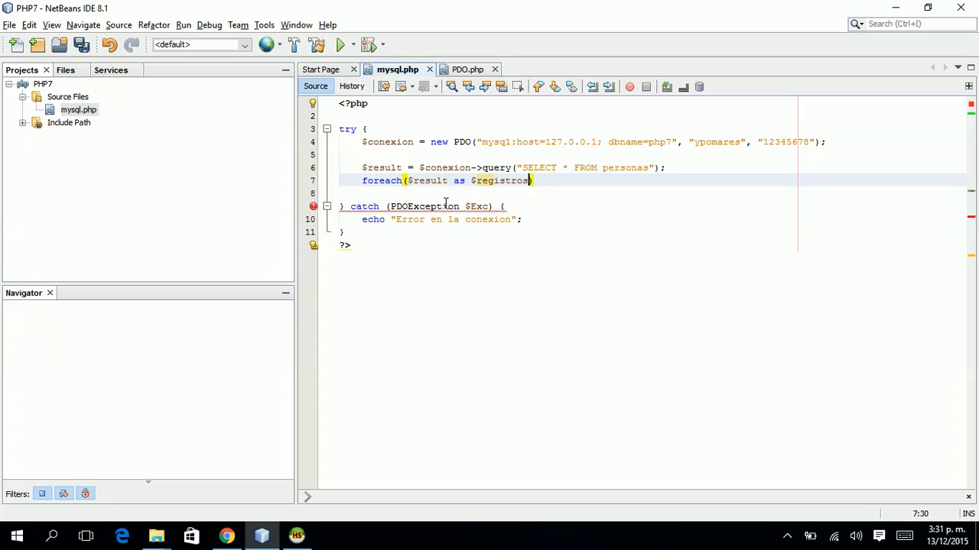
pyautogui.write('{')
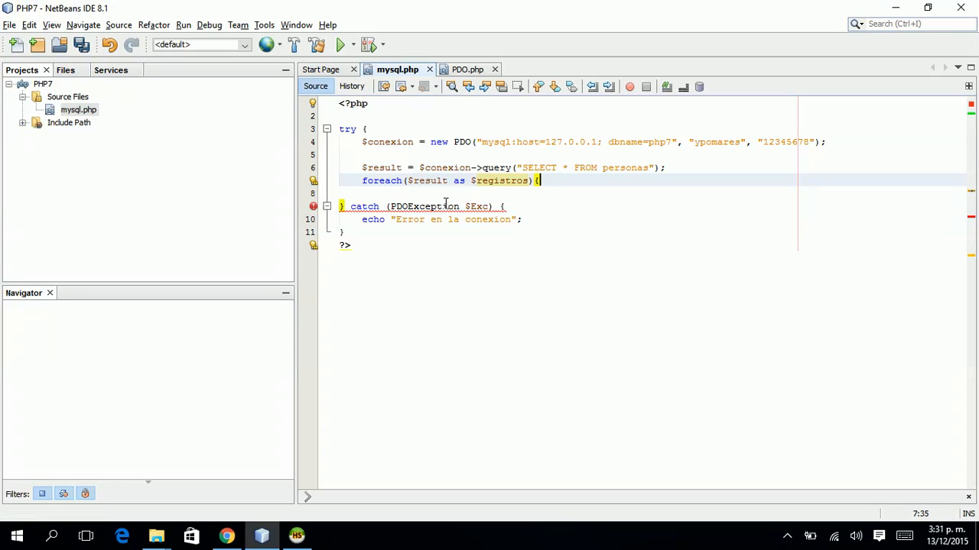
pyautogui.press('Return')
pyautogui.write('print_r();$regi);')
pyautogui.press('Return')
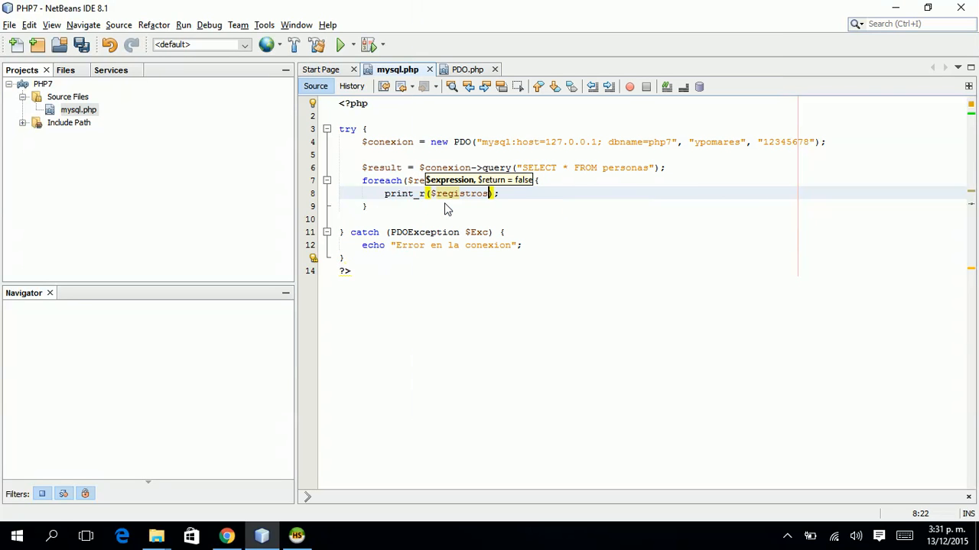
pyautogui.hotkey('ctrl', 's')
pyautogui.hotkey('alt', 'Tab')
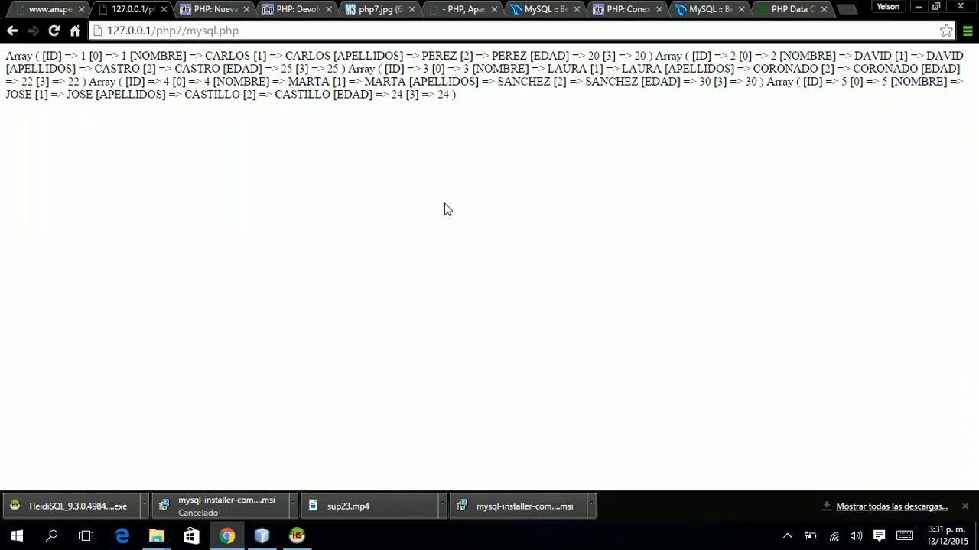
# Add <pre> above <?php with </pre> after the catch block, then save and reload Chrome.
pyautogui.hotkey('alt', 'Tab')
pyautogui.hotkey('alt', 'Tab')
pyautogui.hotkey('alt', 'Tab')
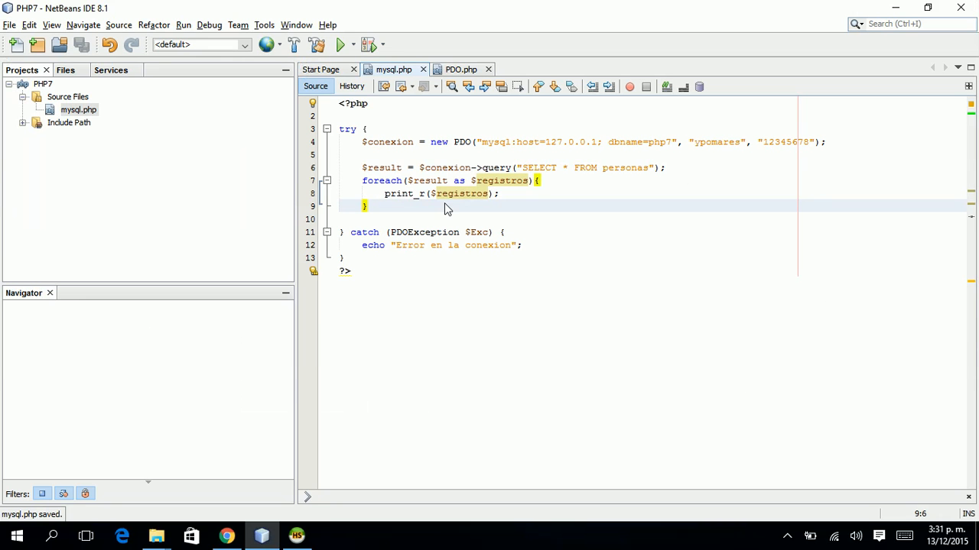
pyautogui.hotkey('ctrl', 'Home')
pyautogui.press('Return')
pyautogui.press('Up')
pyautogui.write('<pre>')
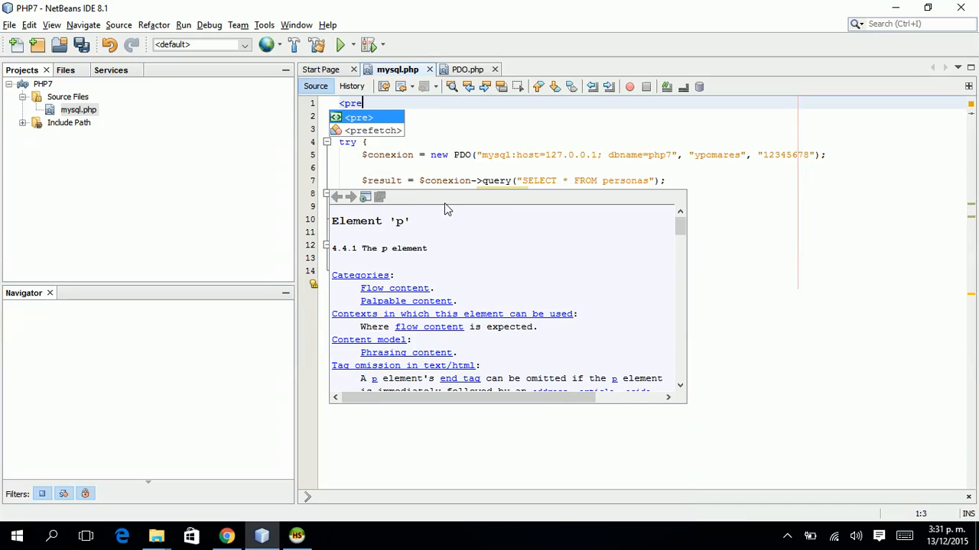
pyautogui.press('Return')
pyautogui.hotkey('ctrl', 'shift', 'Right')
pyautogui.hotkey('ctrl', 'shift', 'Right')
pyautogui.hotkey('ctrl', 'shift', 'Right')
pyautogui.hotkey('ctrl', 'x')
pyautogui.press('Down')
pyautogui.press('Down')
pyautogui.press('Down')
pyautogui.press('Down')
pyautogui.press('Down')
pyautogui.press('Down')
pyautogui.press('Down')
pyautogui.press('Down')
pyautogui.press('Down')
pyautogui.press('Down')
pyautogui.press('Down')
pyautogui.press('Down')
pyautogui.press('Down')
pyautogui.press('Return')
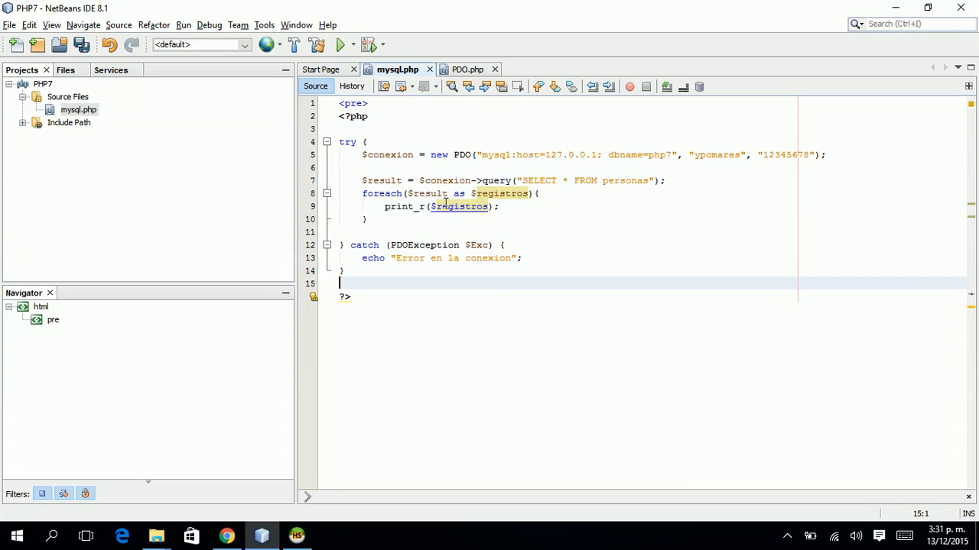
pyautogui.hotkey('ctrl', 'v')
pyautogui.hotkey('ctrl', 's')
pyautogui.hotkey('alt', 'Tab')
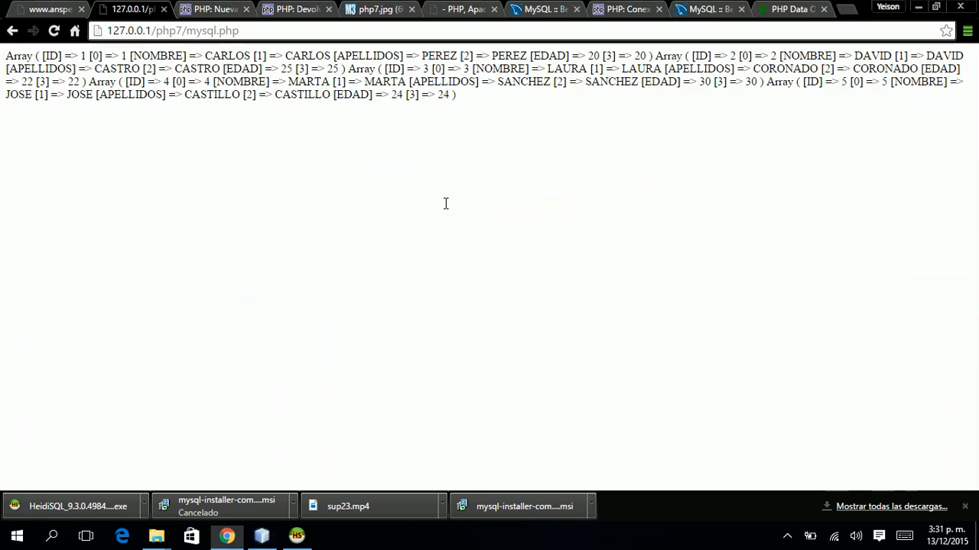
pyautogui.press('F5')
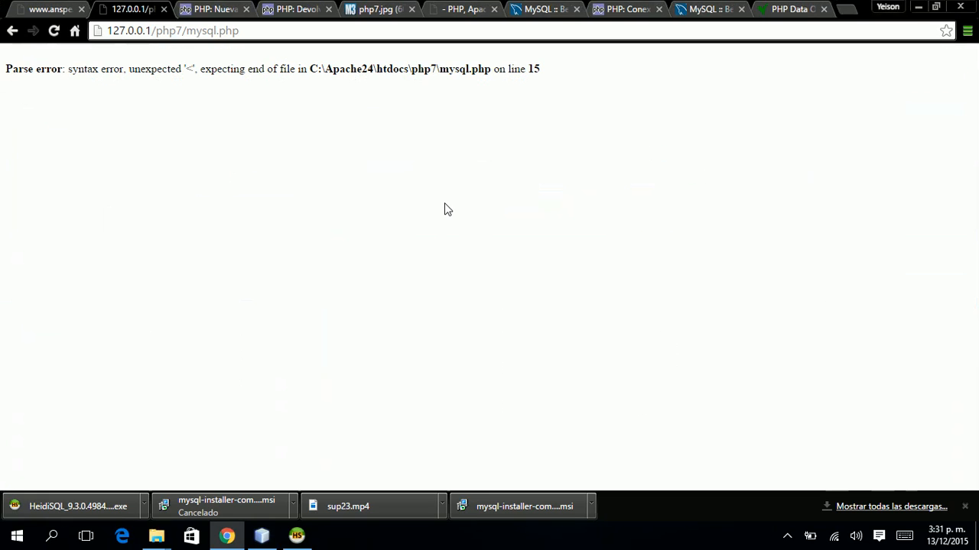
# Move the closing </pre> to a new line after ?> and reload Chrome to see formatted rows.
pyautogui.hotkey('alt', 'Tab')
pyautogui.hotkey('shift', 'Home')
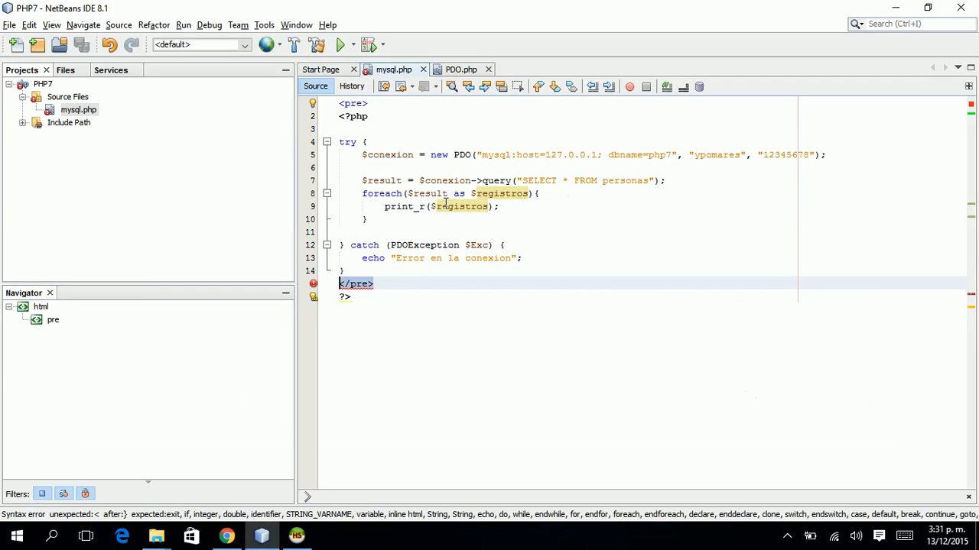
pyautogui.press('BackSpace')
pyautogui.press('Down')
pyautogui.press('Right')
pyautogui.press('Right')
pyautogui.press('Return')
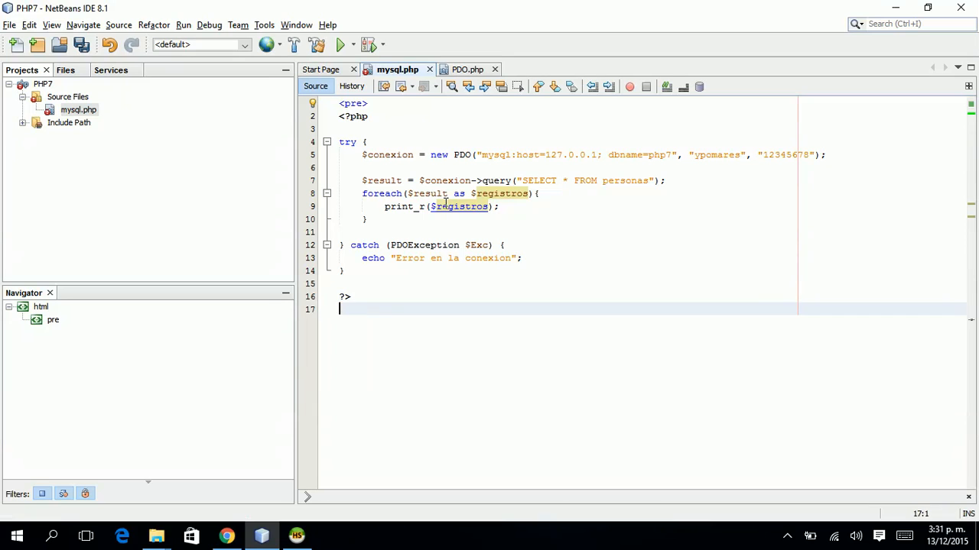
pyautogui.write('</pre>')
pyautogui.hotkey('alt', 'Tab')
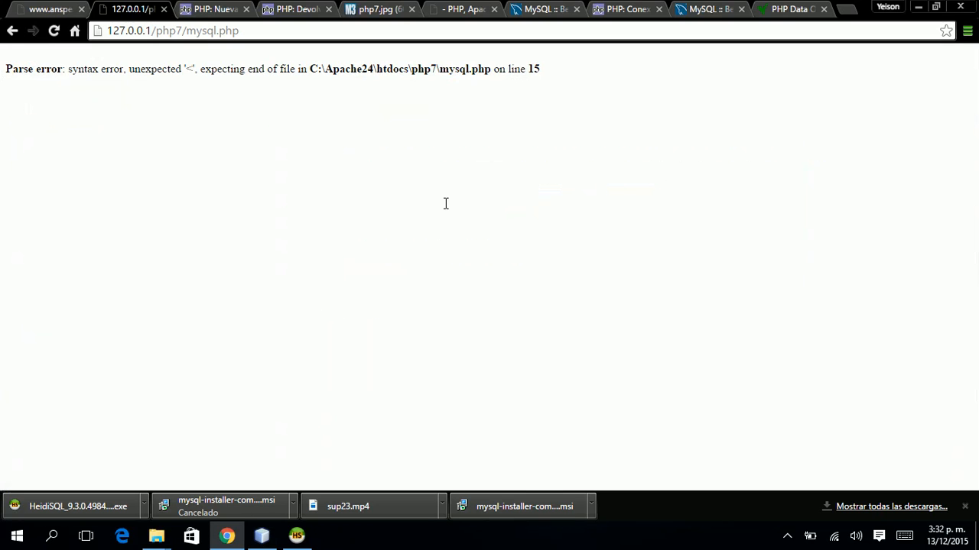
pyautogui.press('F5')
pyautogui.scroll(3, 446, 207)
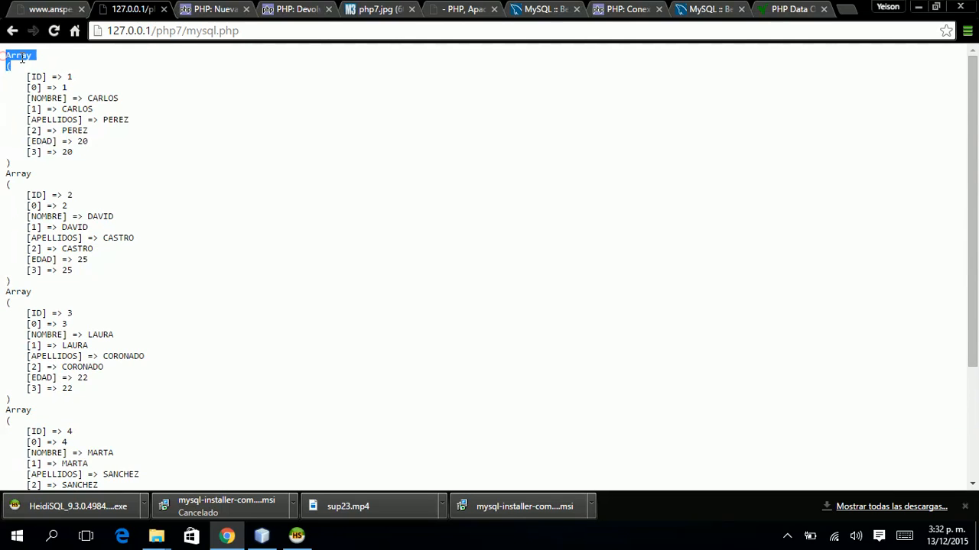
# Highlight the first row's array, scroll through the five personas arrays, and switch to the php7.jpg tab.
pyautogui.moveTo(3, 61); pyautogui.dragTo(88, 159)
pyautogui.click(89, 163)
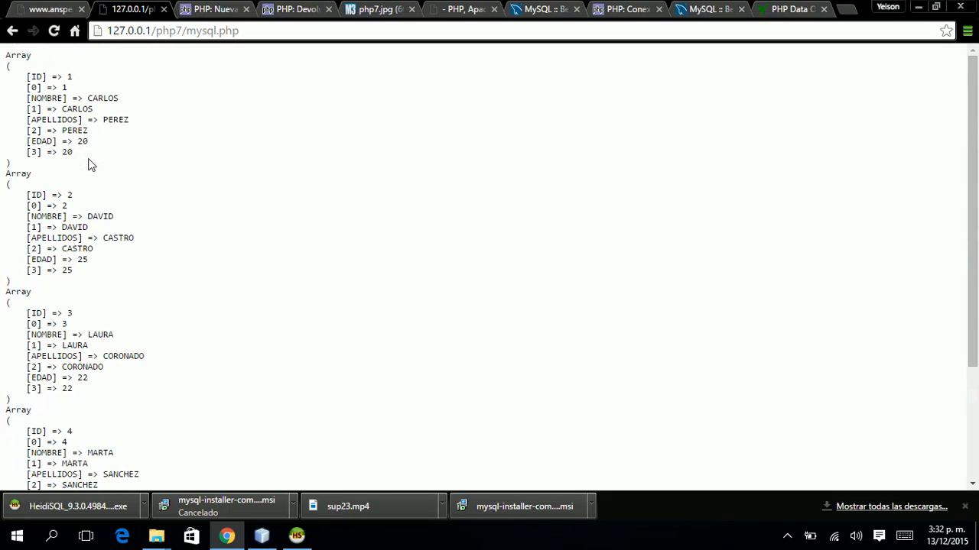
pyautogui.scroll(-4, 89, 163)
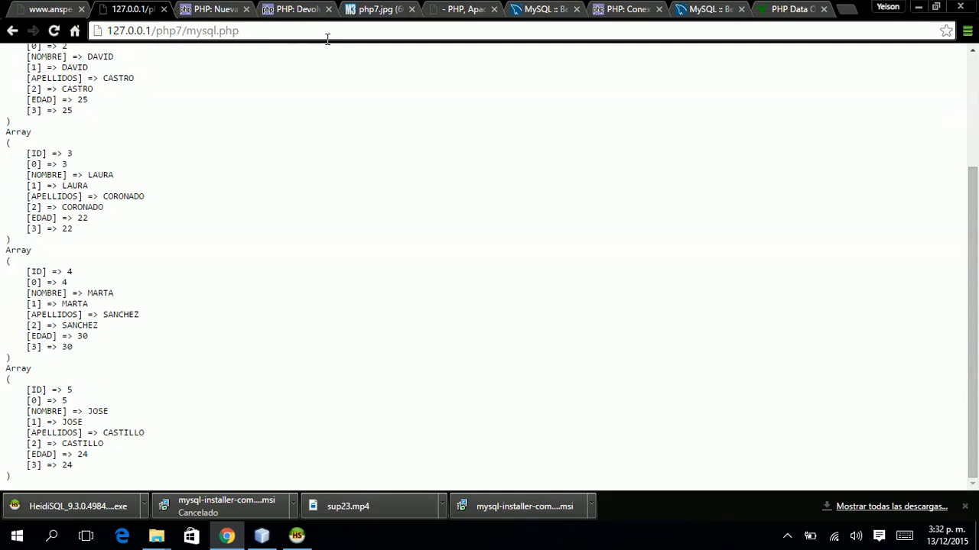
pyautogui.click(373, 11)
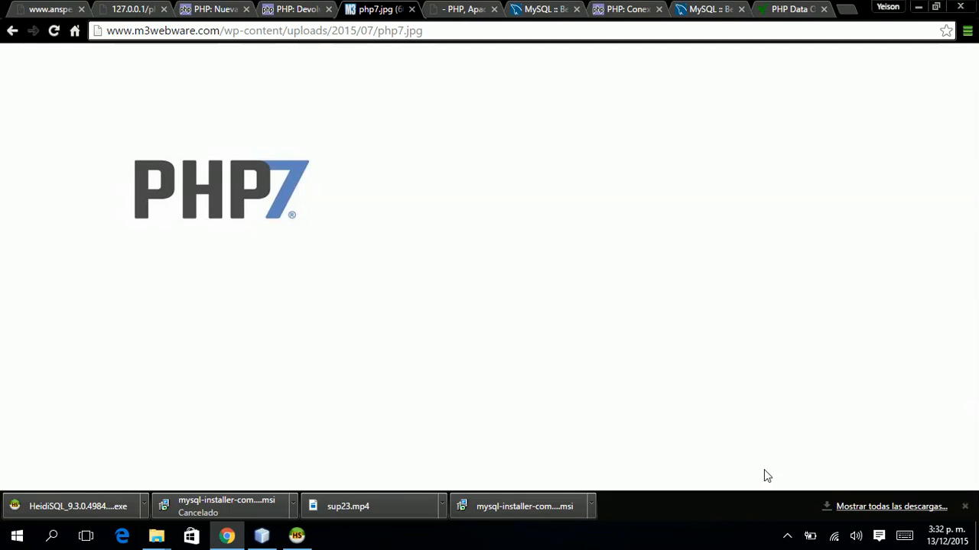
pyautogui.click(788, 538)
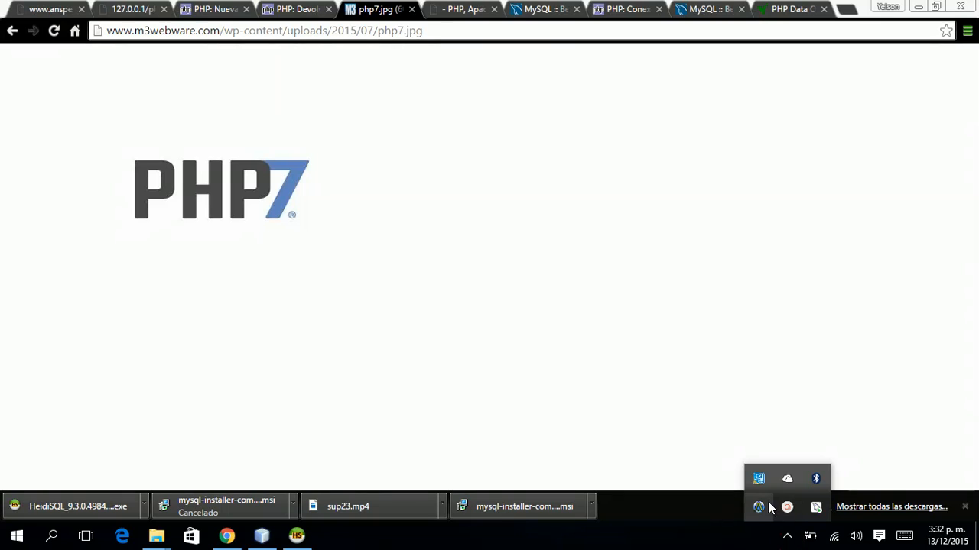
pyautogui.click(787, 508)
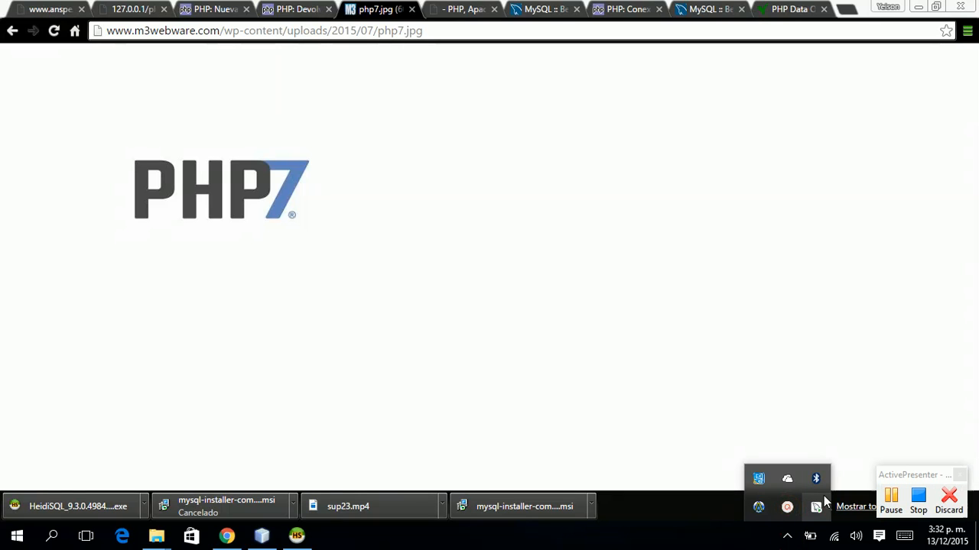